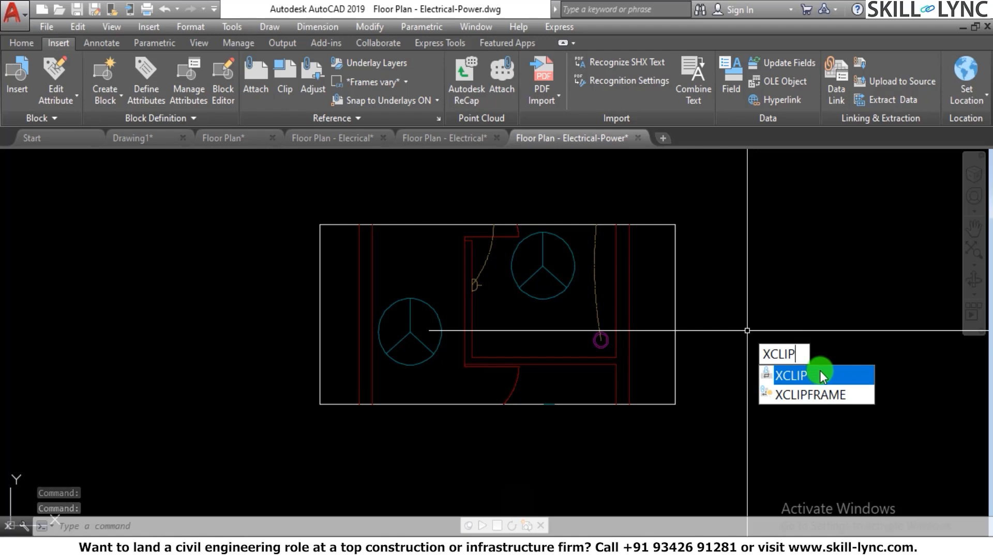
Turn off the XCLIP clipping of the Floor Plan - Electrical external reference.
{"action": "key", "text": "Return"}
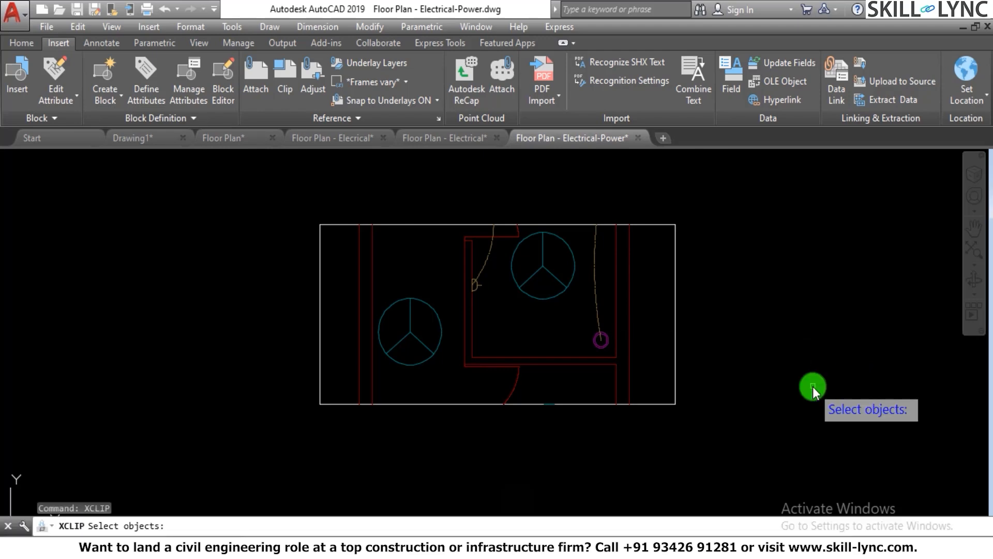
{"action": "left_click", "coordinate": [662, 405]}
{"action": "key", "text": "Return"}
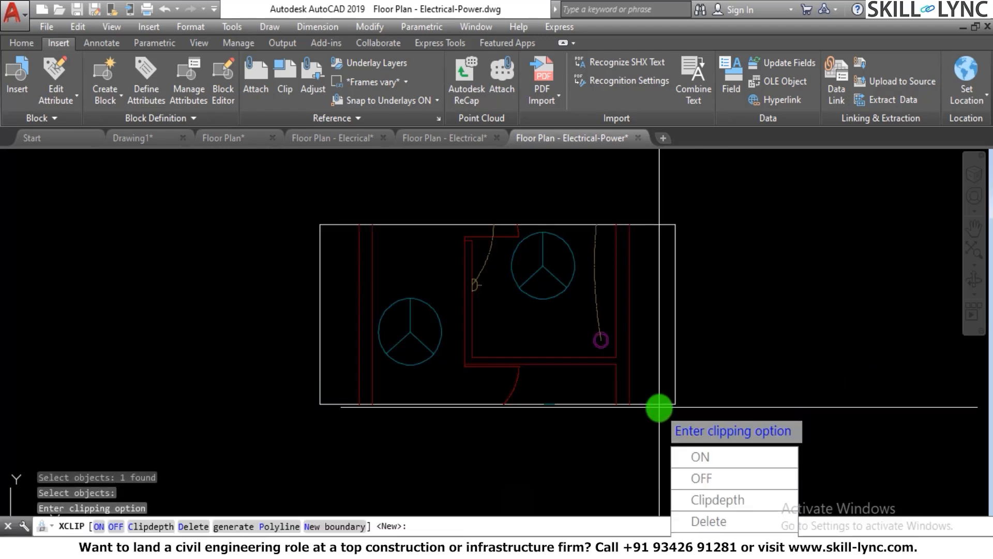
{"action": "left_click", "coordinate": [759, 477]}
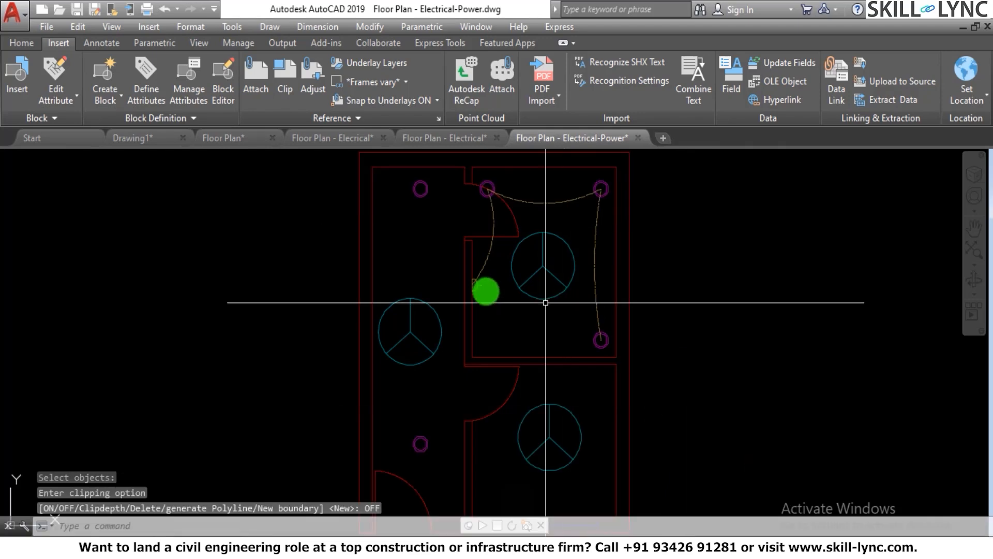
Inspect the unclipped Floor Plan - Electrical reference by selecting it and clearing the selection.
{"action": "scroll", "coordinate": [540, 300], "scroll_direction": "down", "scroll_amount": 2}
{"action": "scroll", "coordinate": [541, 300], "scroll_direction": "up", "scroll_amount": 6}
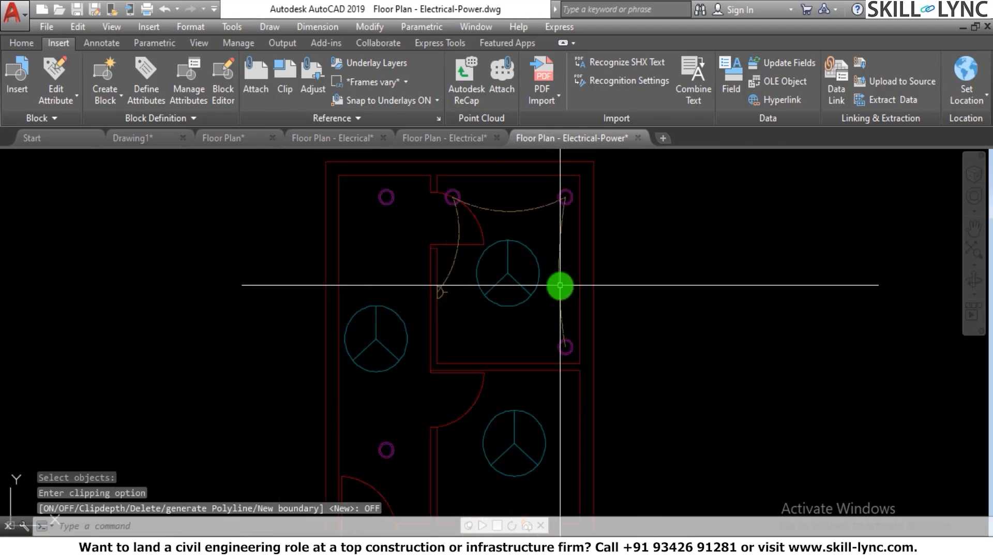
{"action": "scroll", "coordinate": [549, 277], "scroll_direction": "down", "scroll_amount": 3}
{"action": "left_click_drag", "start_coordinate": [629, 284], "coordinate": [410, 350]}
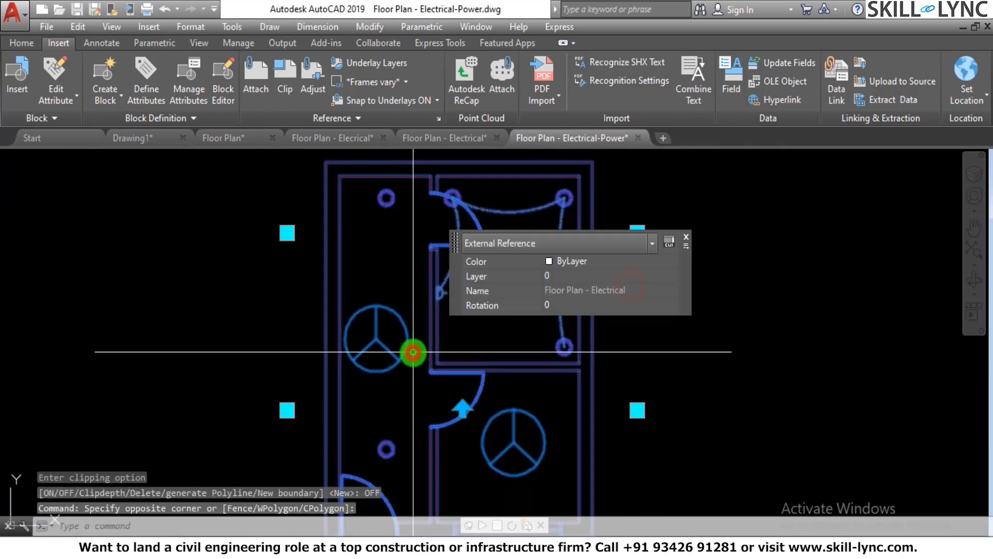
{"action": "key", "text": "Escape"}
{"action": "key", "text": "Escape"}
{"action": "left_click_drag", "start_coordinate": [682, 243], "coordinate": [483, 306]}
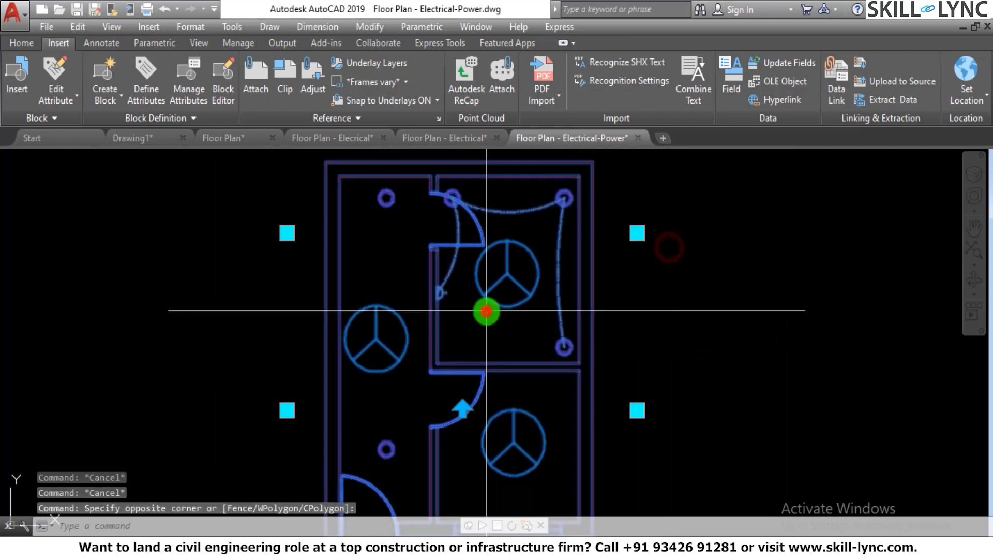
{"action": "key", "text": "Escape"}
{"action": "key", "text": "Escape"}
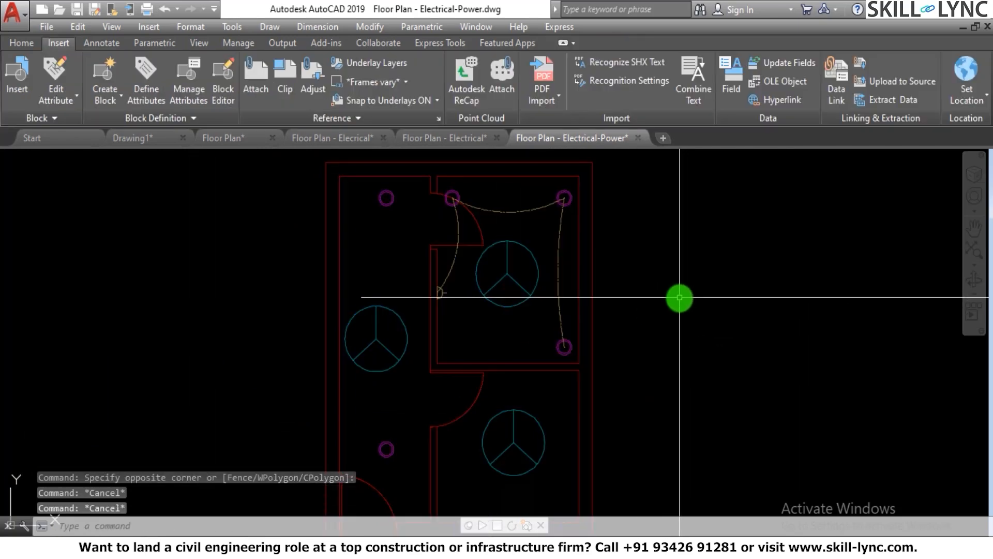
{"action": "left_click", "coordinate": [651, 259]}
{"action": "left_click", "coordinate": [507, 315]}
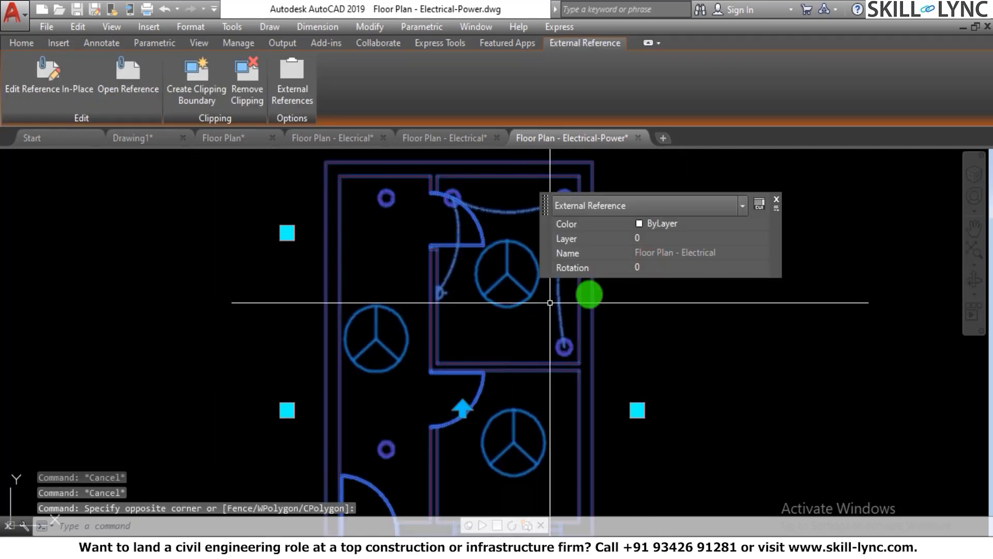
{"action": "key", "text": "Escape"}
{"action": "key", "text": "Escape"}
{"action": "scroll", "coordinate": [472, 323], "scroll_direction": "down", "scroll_amount": 3}
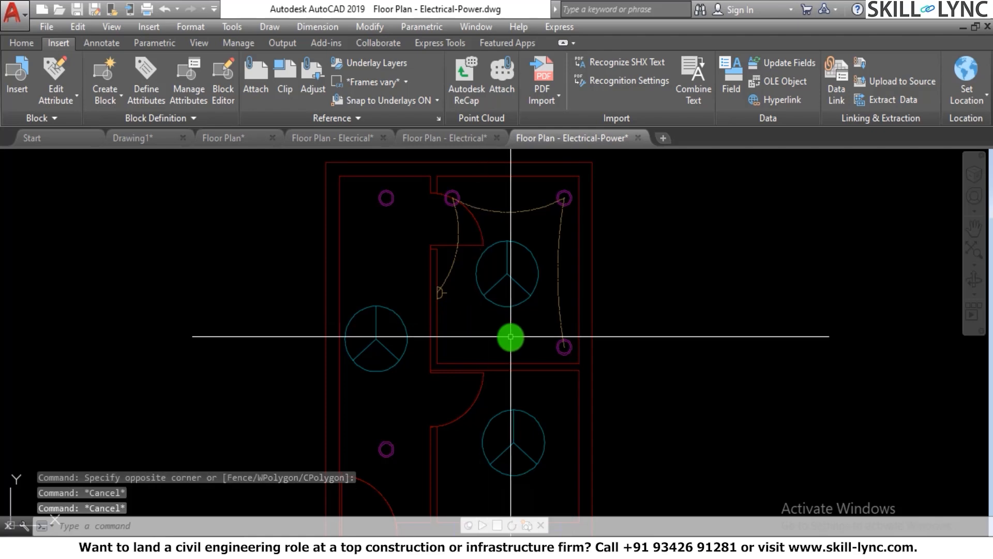
{"action": "scroll", "coordinate": [496, 317], "scroll_direction": "up", "scroll_amount": 2}
{"action": "scroll", "coordinate": [484, 331], "scroll_direction": "down", "scroll_amount": 4}
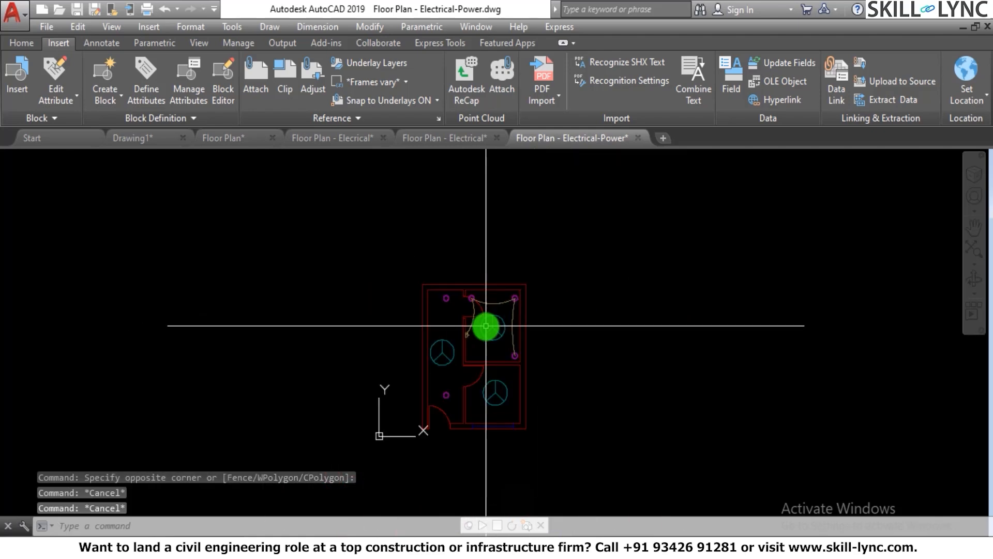
{"action": "scroll", "coordinate": [575, 319], "scroll_direction": "up", "scroll_amount": 2}
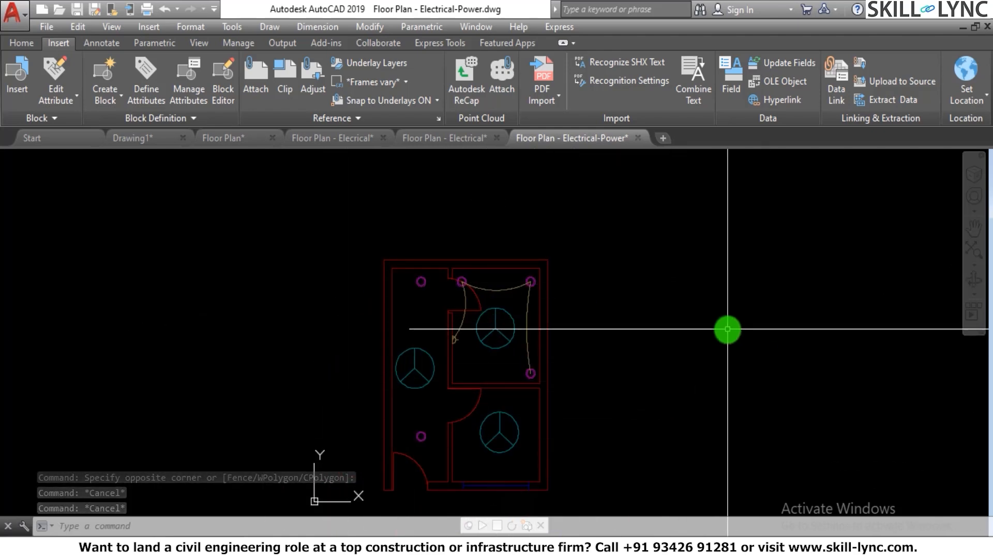
{"action": "scroll", "coordinate": [537, 313], "scroll_direction": "up", "scroll_amount": 2}
{"action": "scroll", "coordinate": [537, 312], "scroll_direction": "up", "scroll_amount": 1}
{"action": "scroll", "coordinate": [503, 306], "scroll_direction": "down", "scroll_amount": 1}
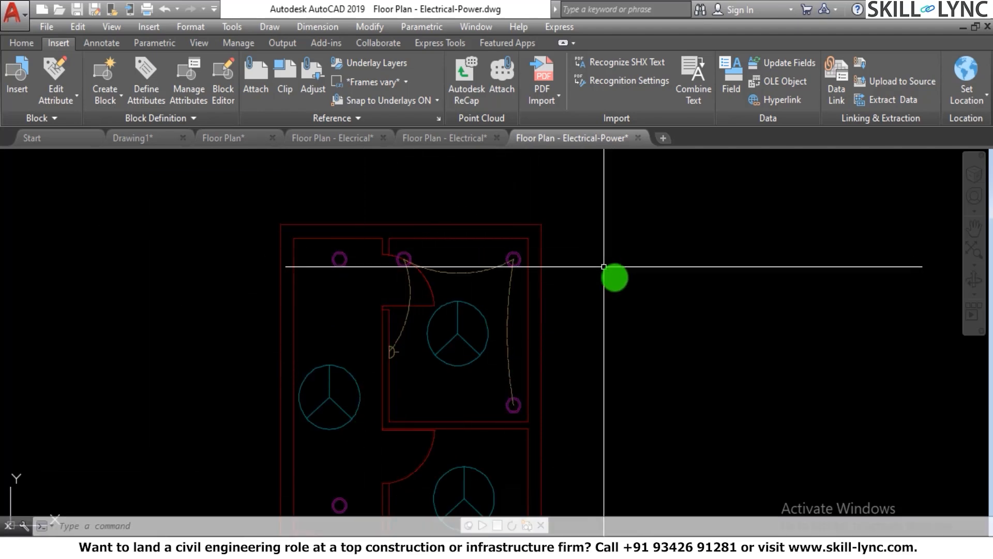
{"action": "scroll", "coordinate": [613, 273], "scroll_direction": "down", "scroll_amount": 2}
{"action": "scroll", "coordinate": [614, 271], "scroll_direction": "up", "scroll_amount": 2}
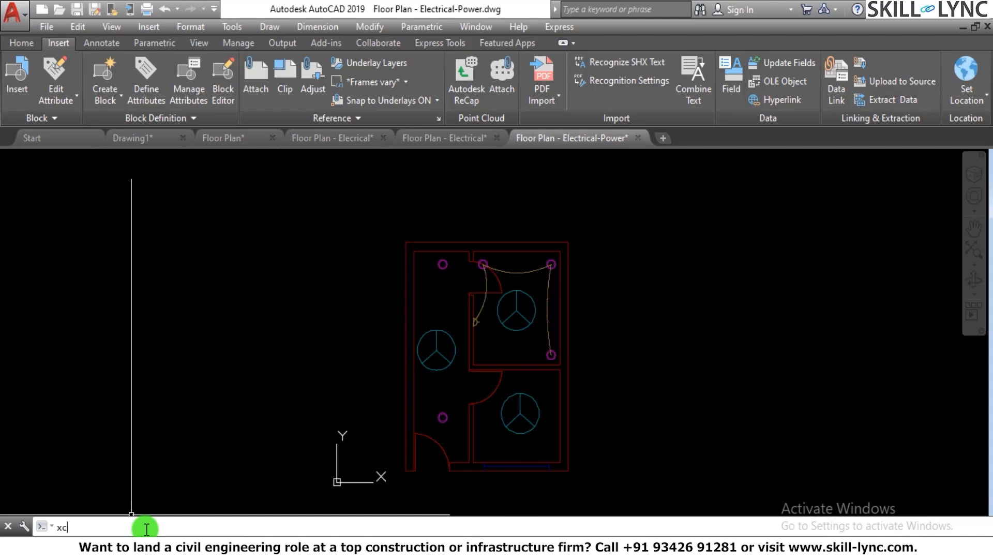
Clip the floor plan reference with a new rectangular XCLIP boundary around the upper part of the plan, deleting the old boundary.
{"action": "key", "text": "BackSpace"}
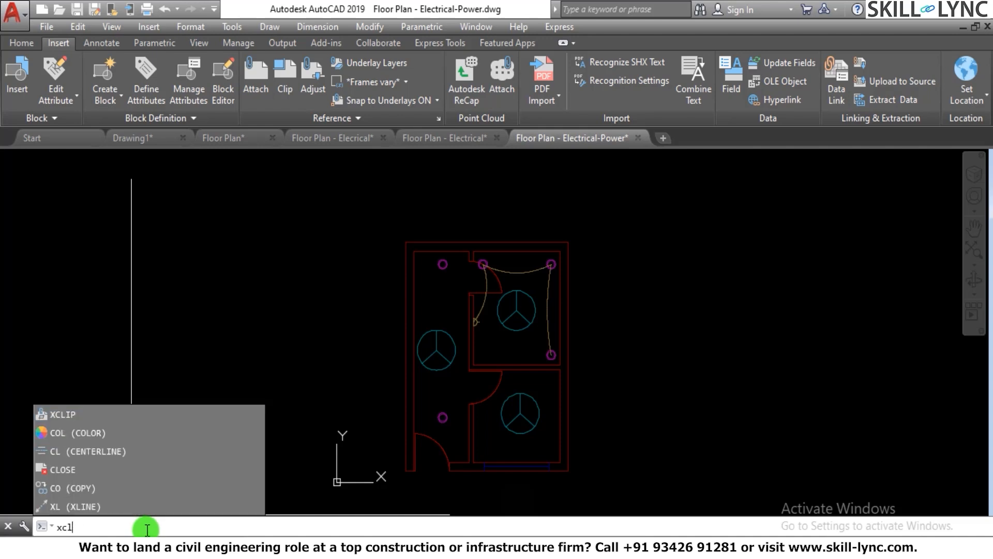
{"action": "key", "text": "Return"}
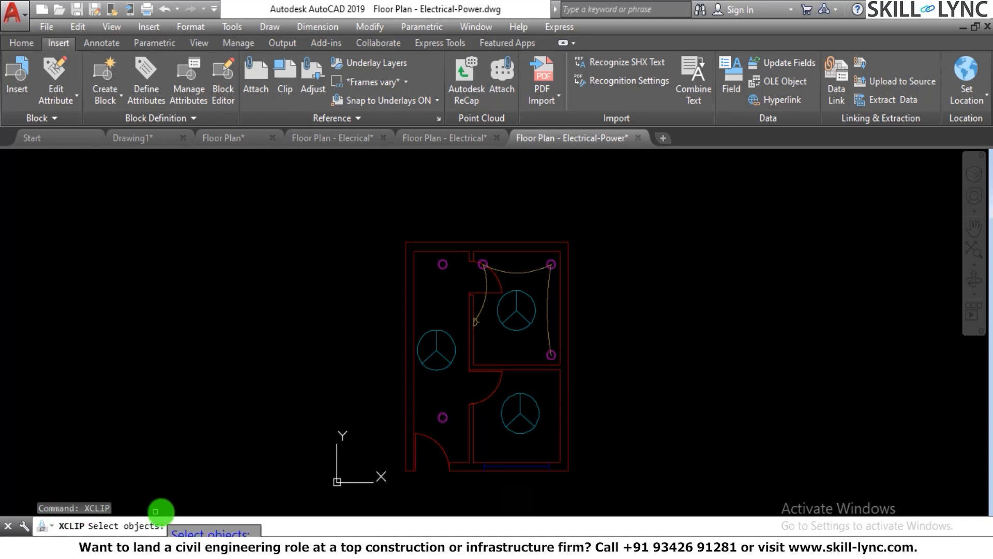
{"action": "left_click", "coordinate": [496, 367]}
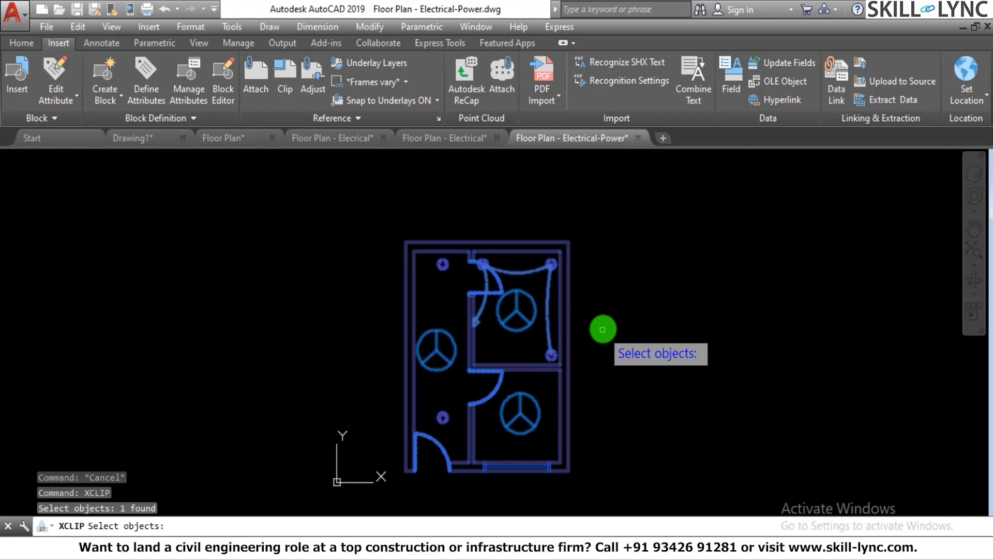
{"action": "key", "text": "Return"}
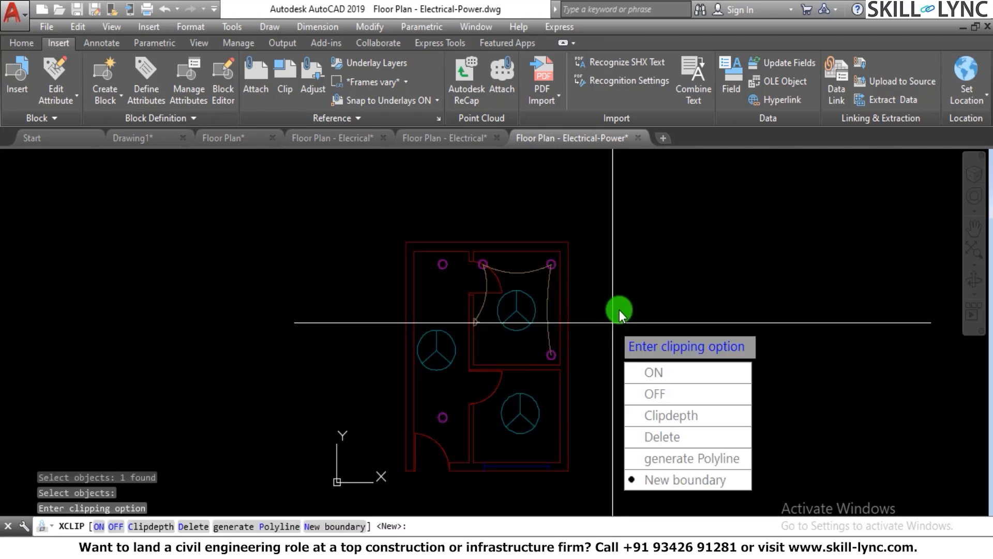
{"action": "left_click", "coordinate": [679, 476]}
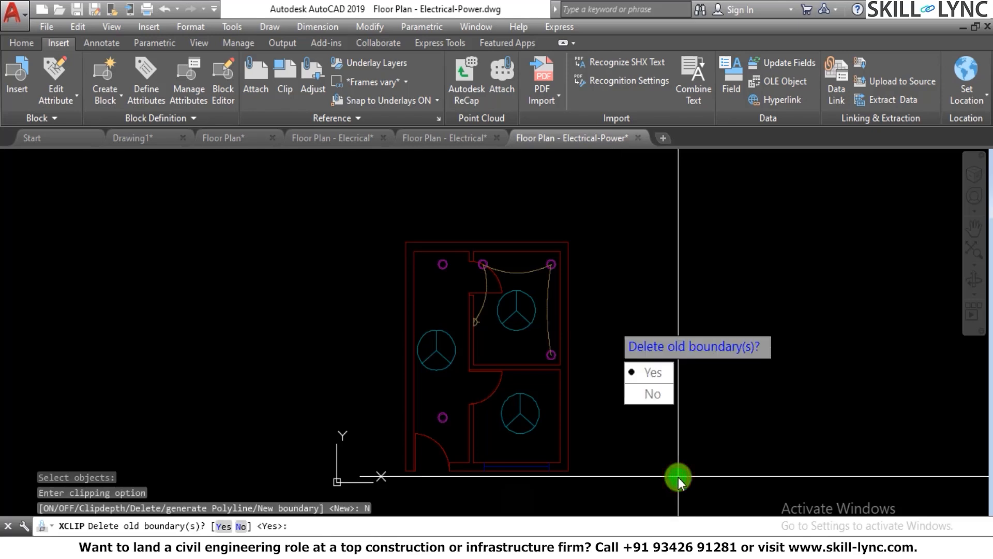
{"action": "left_click", "coordinate": [644, 371]}
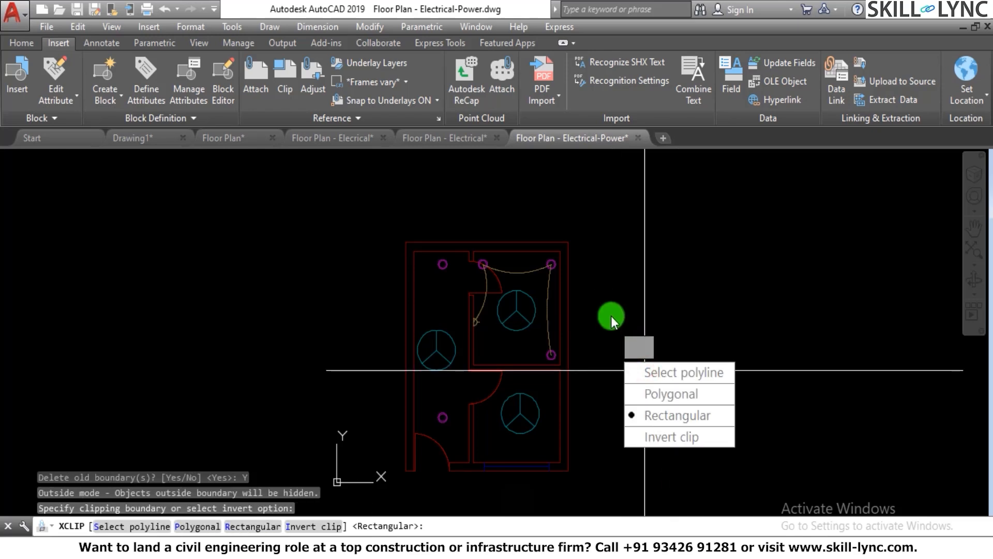
{"action": "left_click", "coordinate": [350, 210]}
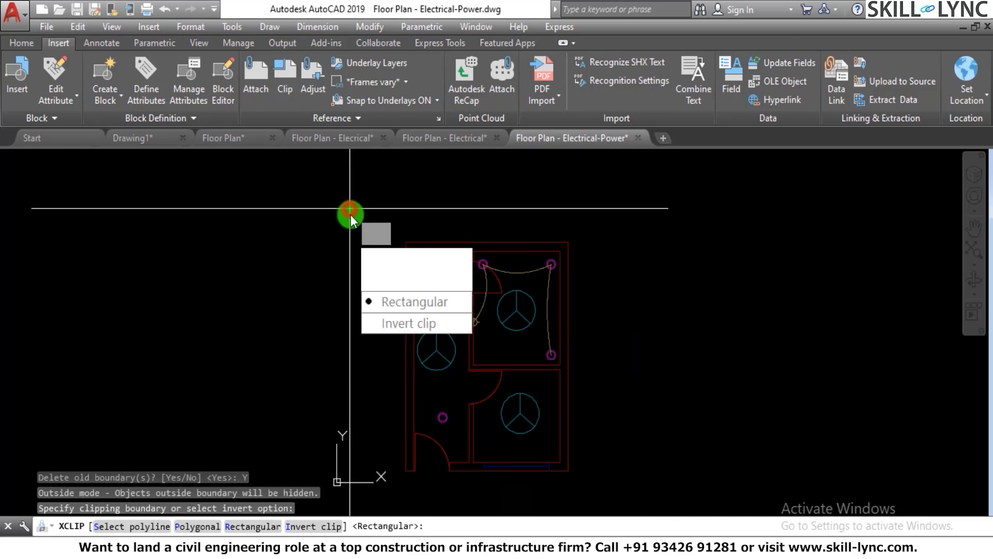
{"action": "left_click", "coordinate": [441, 301]}
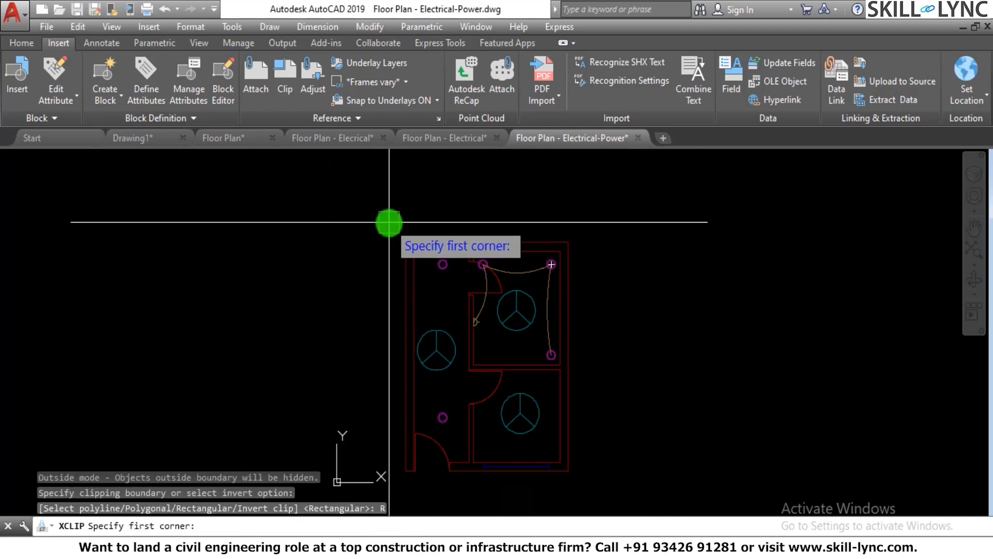
{"action": "left_click", "coordinate": [389, 223]}
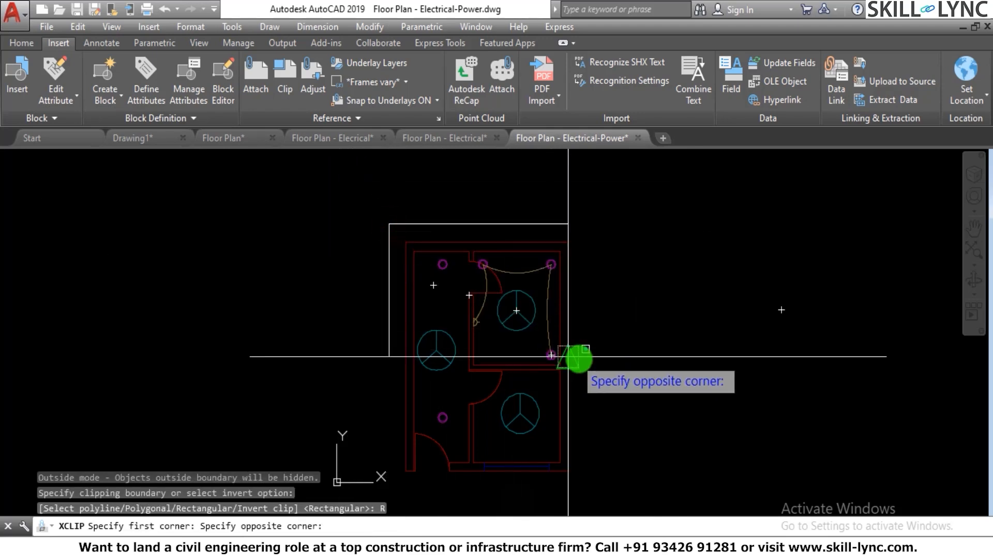
{"action": "left_click", "coordinate": [588, 380]}
Hide the clipping boundary frame by setting XCLIPFRAME to 0.
{"action": "scroll", "coordinate": [608, 339], "scroll_direction": "up", "scroll_amount": 2}
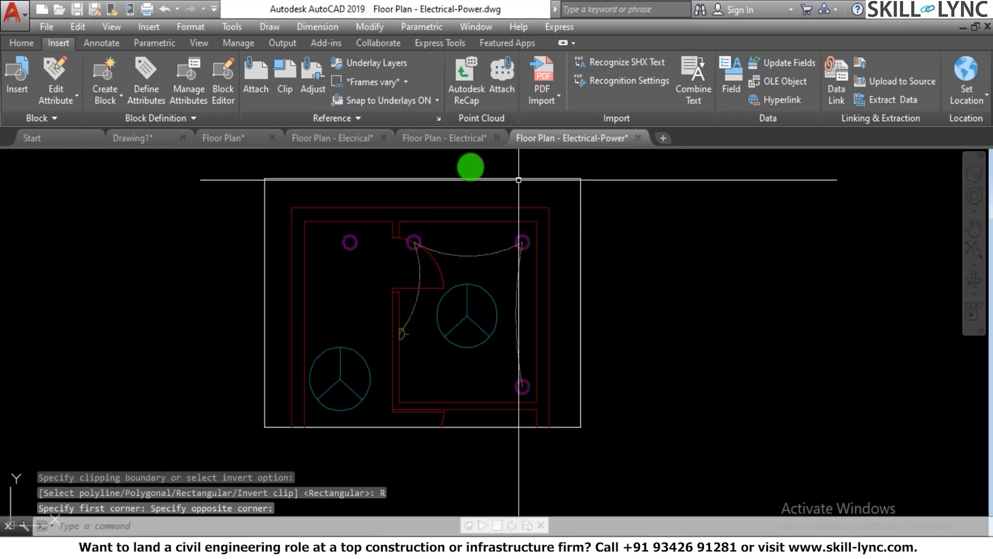
{"action": "scroll", "coordinate": [421, 328], "scroll_direction": "down", "scroll_amount": 2}
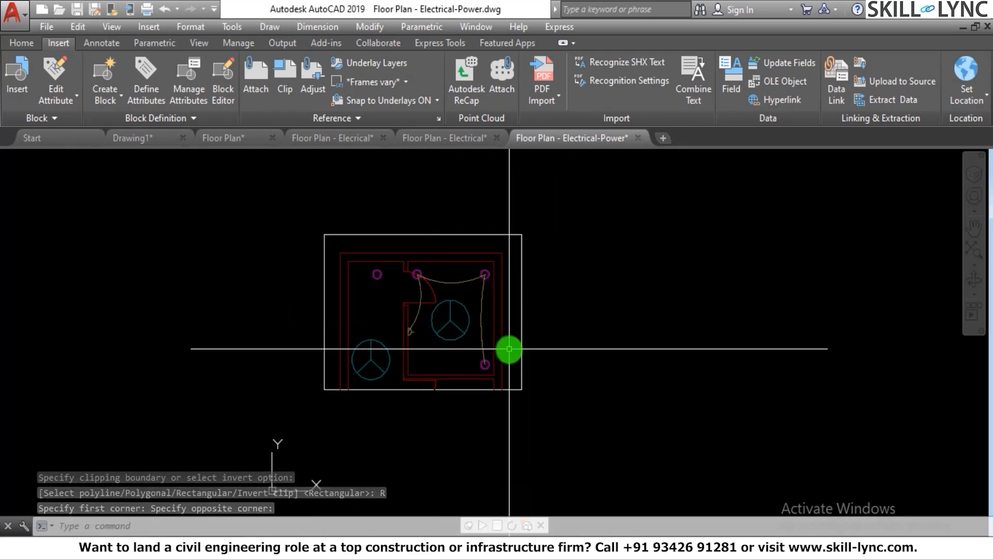
{"action": "scroll", "coordinate": [509, 348], "scroll_direction": "up", "scroll_amount": 2}
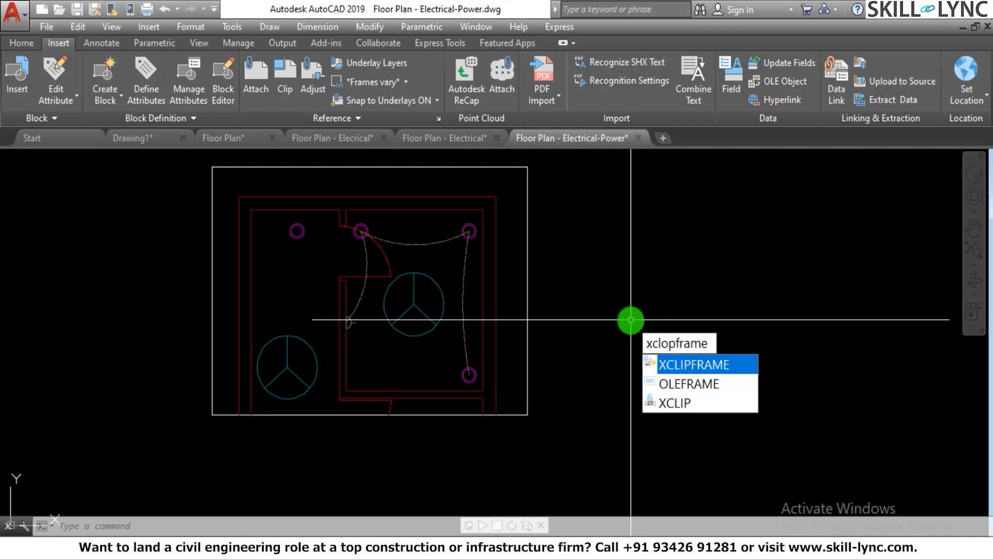
{"action": "key", "text": "Return"}
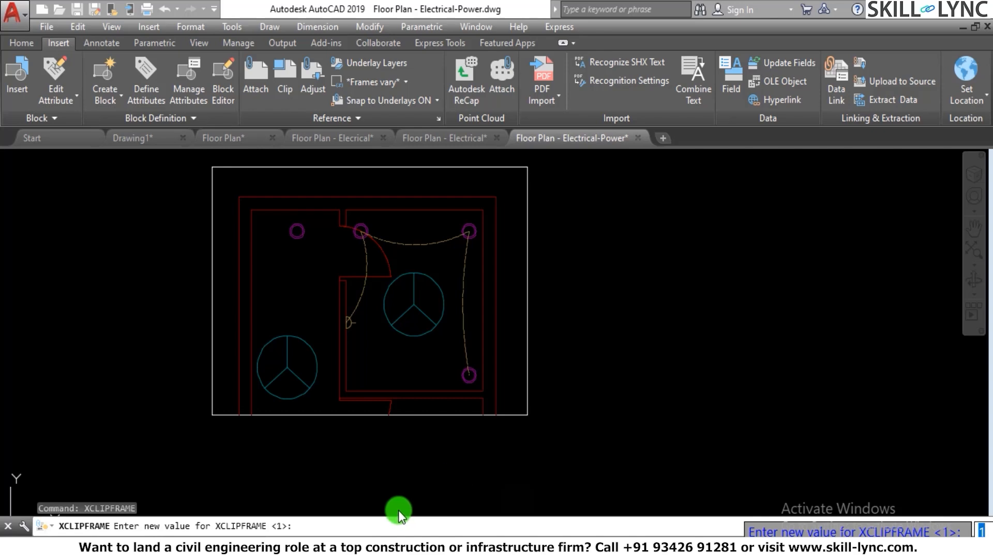
{"action": "left_click", "coordinate": [332, 524]}
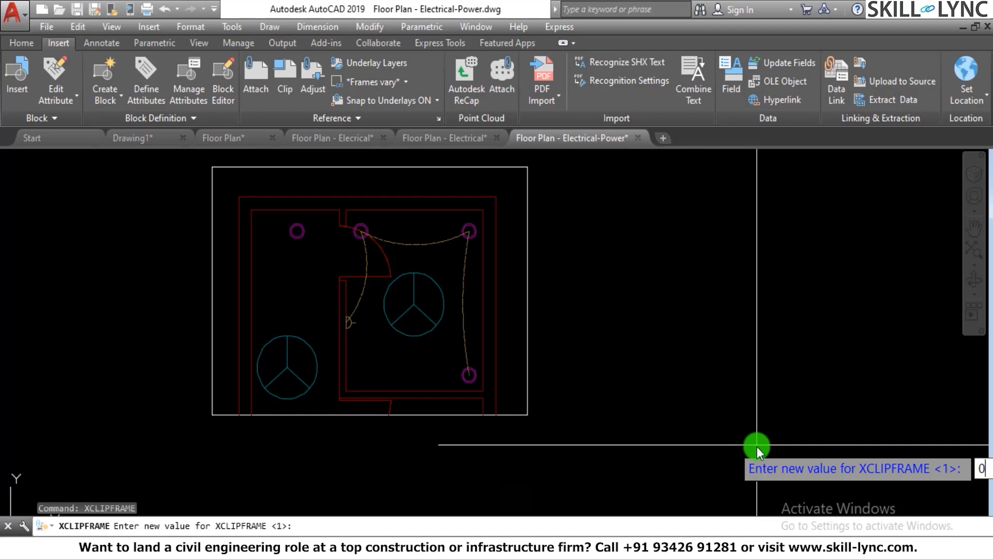
{"action": "key", "text": "Return"}
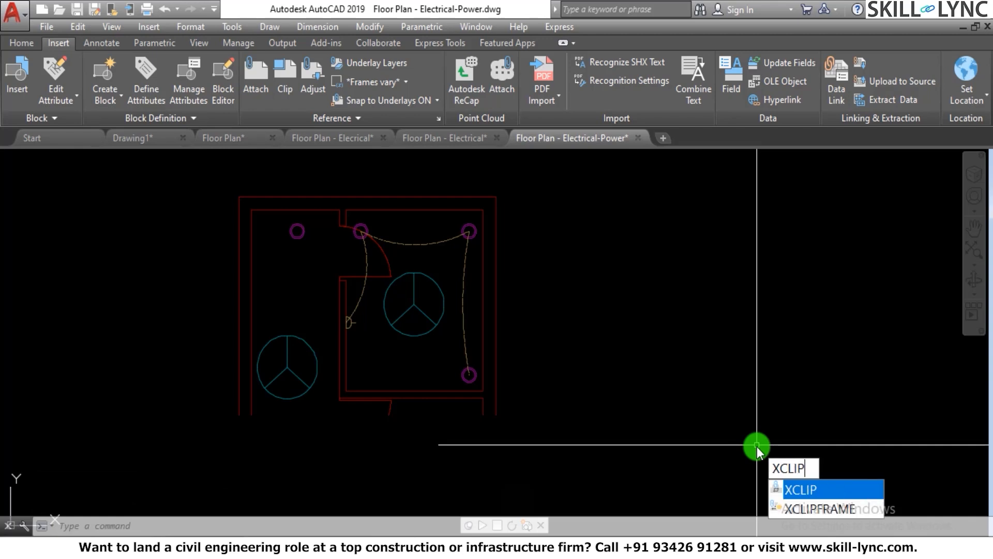
Show the clipping boundary frame by setting XCLIPFRAME to 1.
{"action": "left_click", "coordinate": [814, 508]}
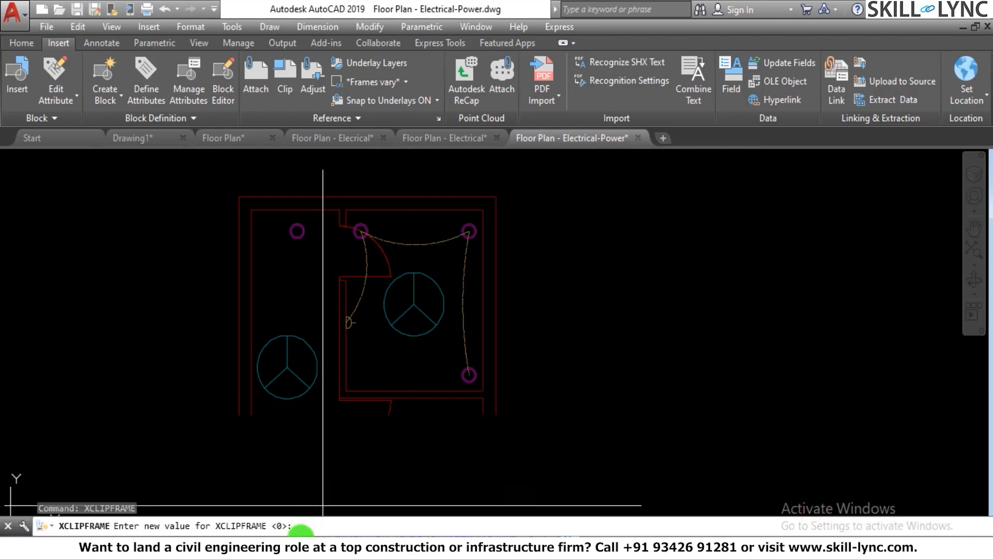
{"action": "type", "text": "1"}
{"action": "key", "text": "Return"}
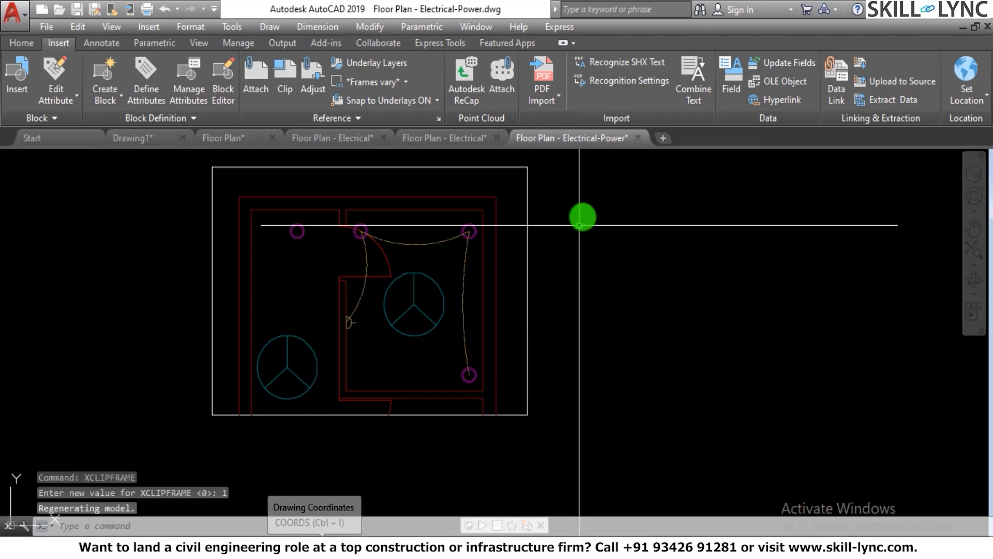
Select the clipped reference by its boundary frame to inspect it, and clear the selection.
{"action": "left_click", "coordinate": [547, 333]}
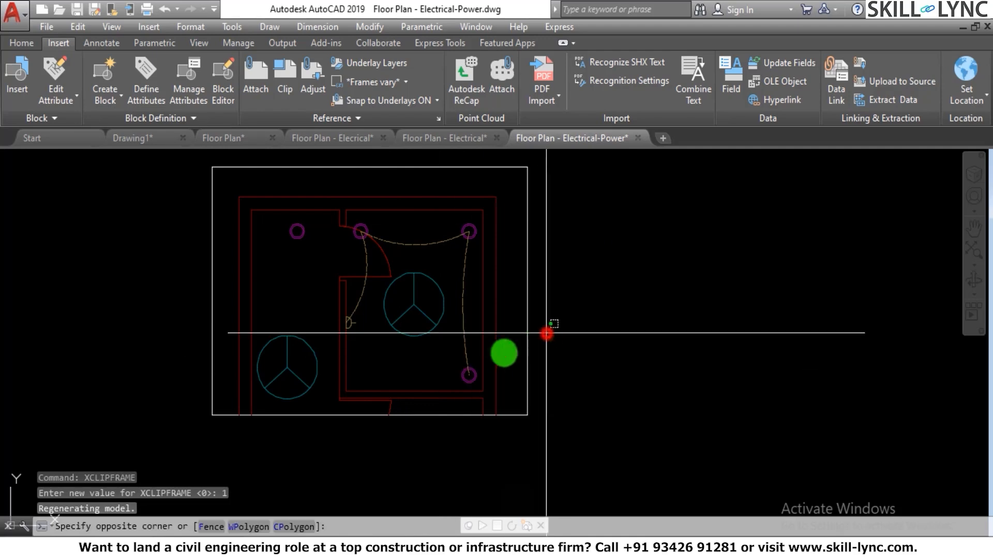
{"action": "left_click", "coordinate": [504, 353]}
{"action": "key", "text": "Escape"}
{"action": "left_click", "coordinate": [532, 434]}
{"action": "left_click", "coordinate": [519, 399]}
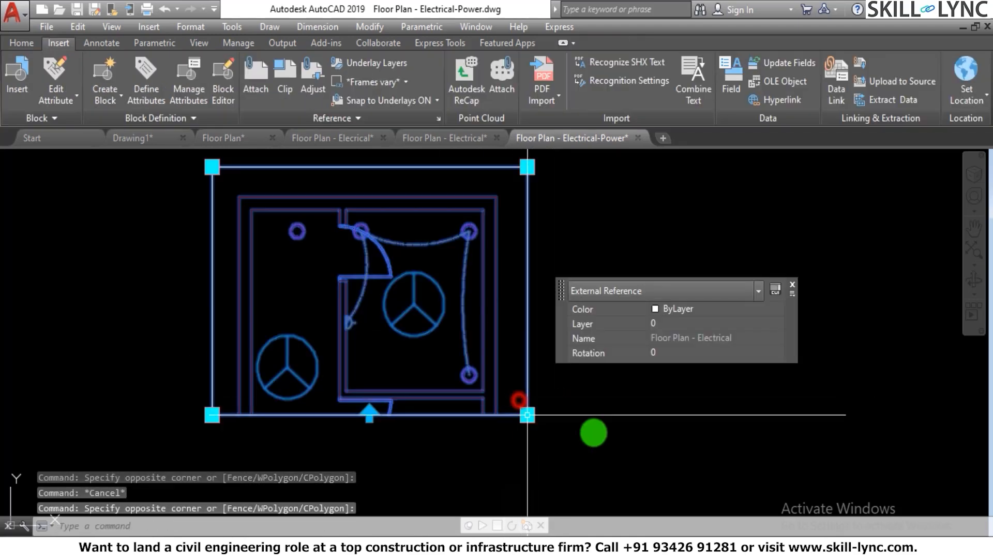
{"action": "key", "text": "Escape"}
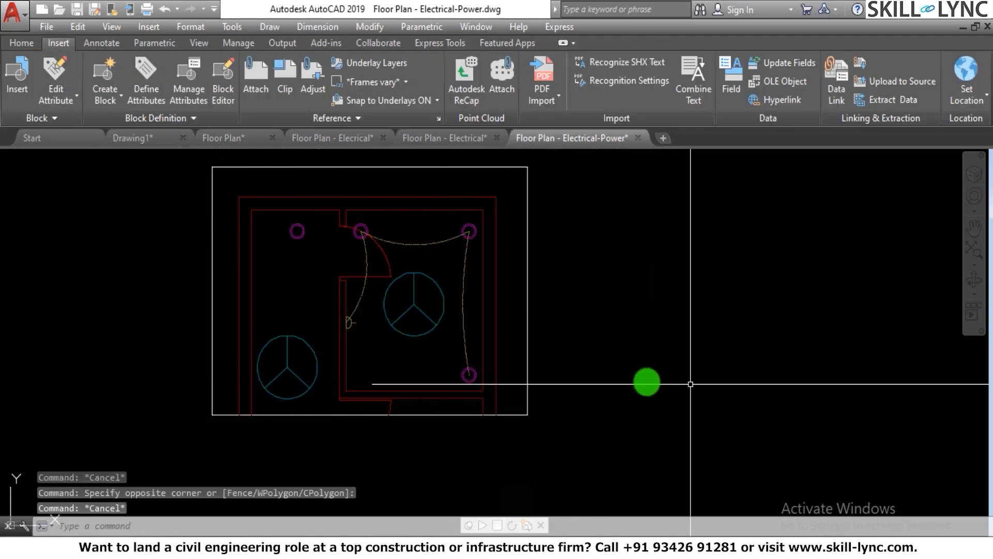
Turn off the clipping of the floor plan reference with the XCLIP OFF option.
{"action": "scroll", "coordinate": [690, 385], "scroll_direction": "down", "scroll_amount": 2}
{"action": "scroll", "coordinate": [593, 395], "scroll_direction": "up", "scroll_amount": 2}
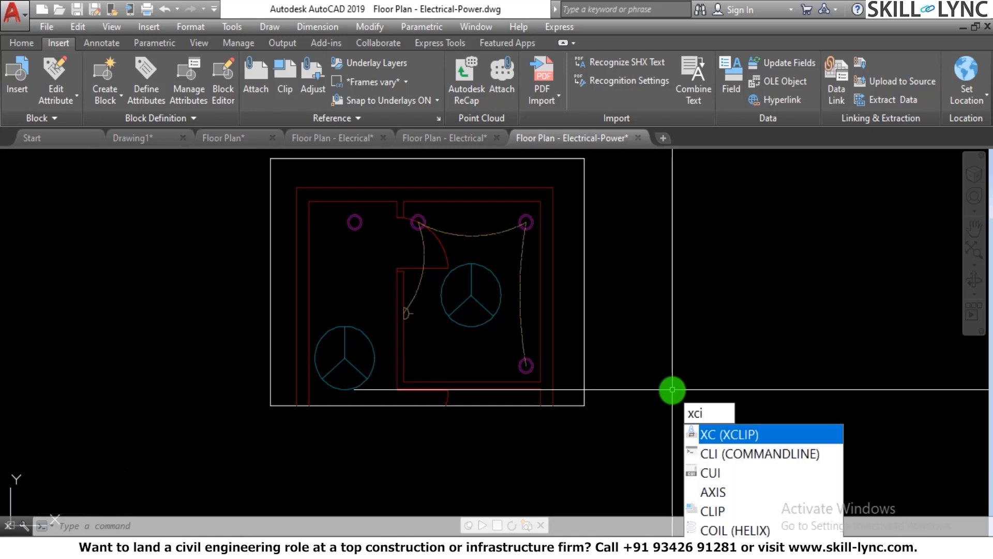
{"action": "key", "text": "Return"}
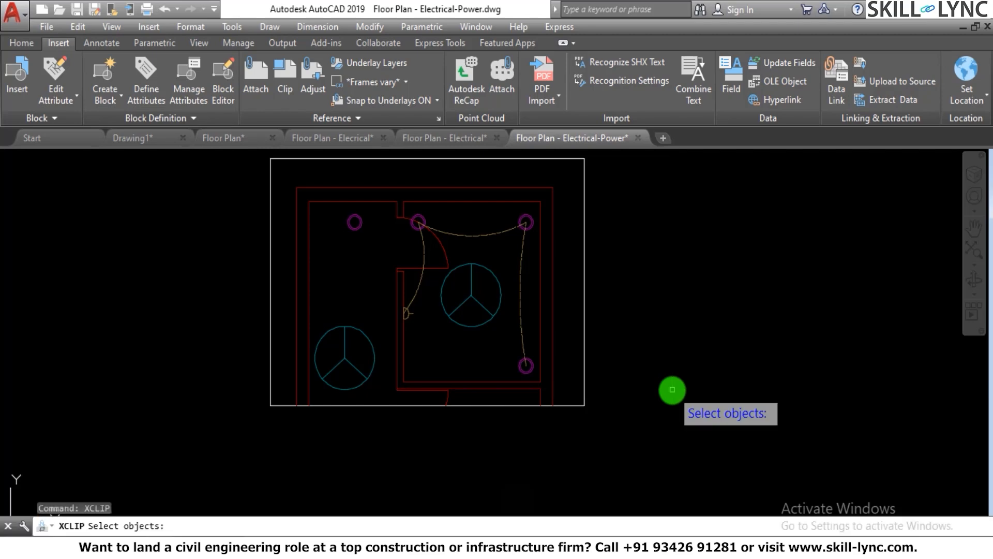
{"action": "left_click", "coordinate": [518, 383]}
{"action": "right_click", "coordinate": [624, 351]}
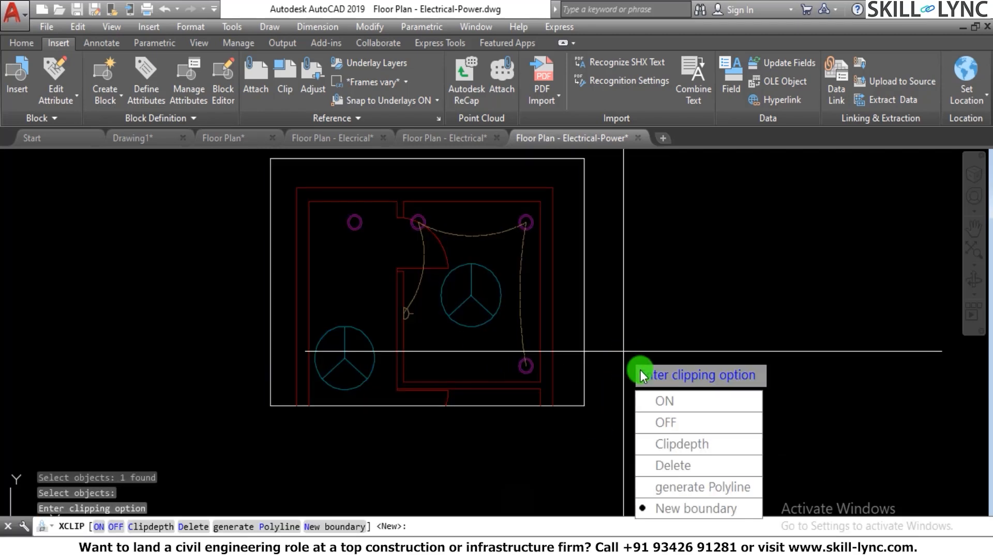
{"action": "left_click", "coordinate": [659, 424]}
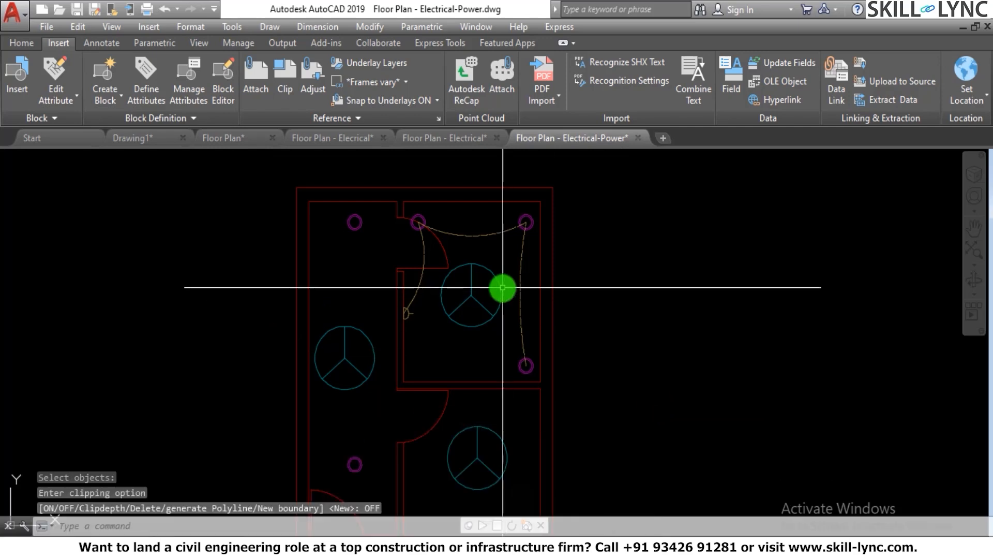
Examine the unclipped floor plan, comparing the whole plan with its upper rooms.
{"action": "scroll", "coordinate": [494, 258], "scroll_direction": "down", "scroll_amount": 5}
{"action": "scroll", "coordinate": [461, 254], "scroll_direction": "up", "scroll_amount": 5}
{"action": "scroll", "coordinate": [472, 320], "scroll_direction": "down", "scroll_amount": 2}
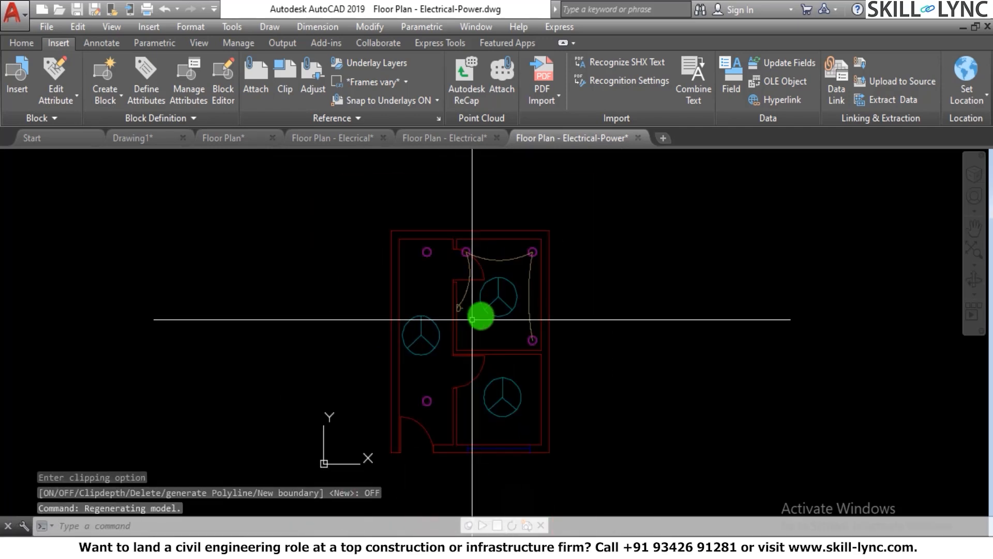
{"action": "scroll", "coordinate": [498, 293], "scroll_direction": "up", "scroll_amount": 2}
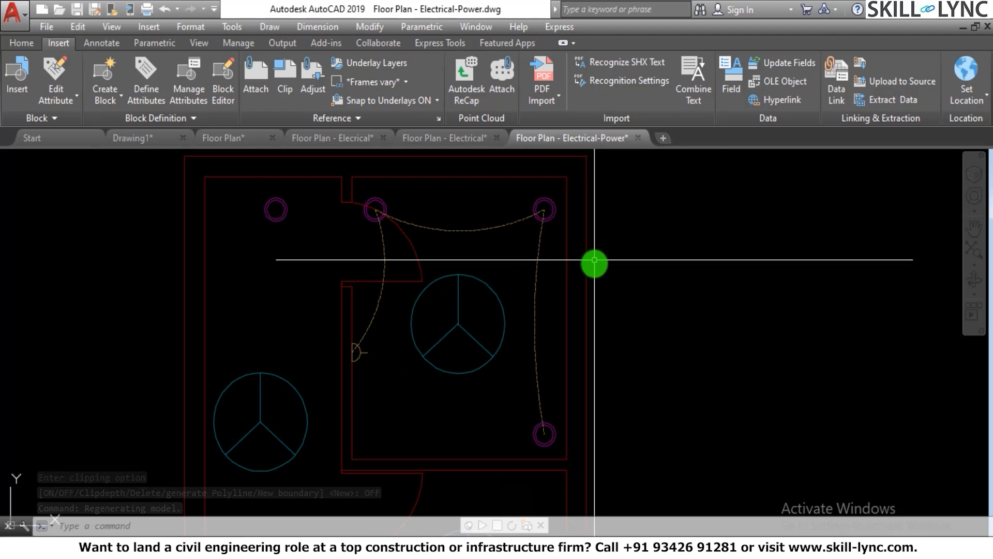
{"action": "scroll", "coordinate": [594, 215], "scroll_direction": "up", "scroll_amount": 2}
{"action": "scroll", "coordinate": [608, 220], "scroll_direction": "down", "scroll_amount": 2}
{"action": "scroll", "coordinate": [512, 279], "scroll_direction": "down", "scroll_amount": 3}
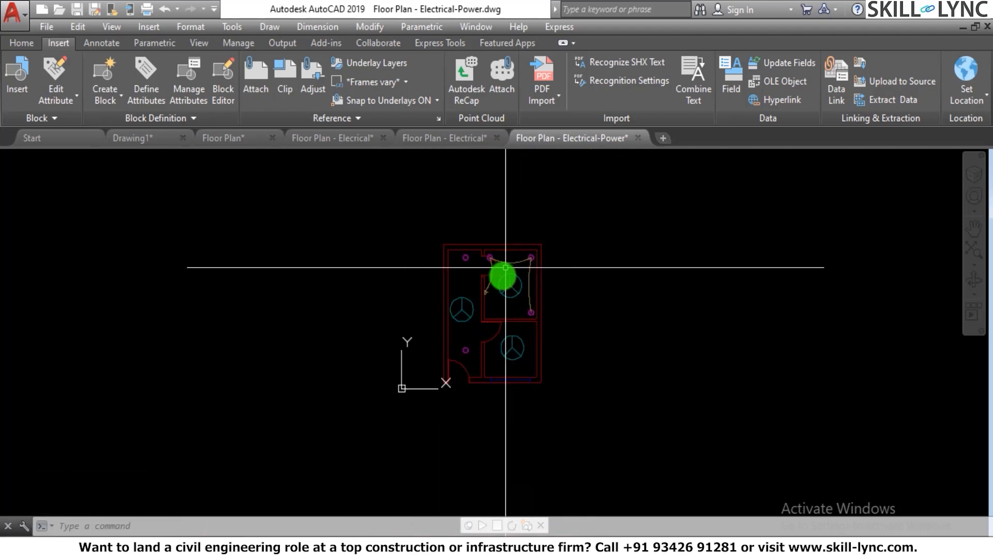
{"action": "scroll", "coordinate": [514, 281], "scroll_direction": "up", "scroll_amount": 2}
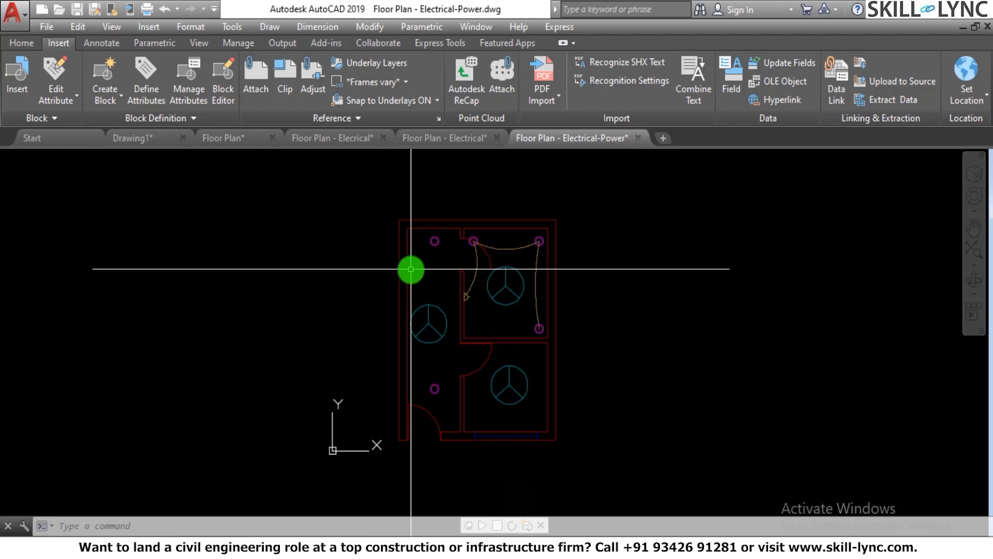
{"action": "scroll", "coordinate": [573, 290], "scroll_direction": "up", "scroll_amount": 2}
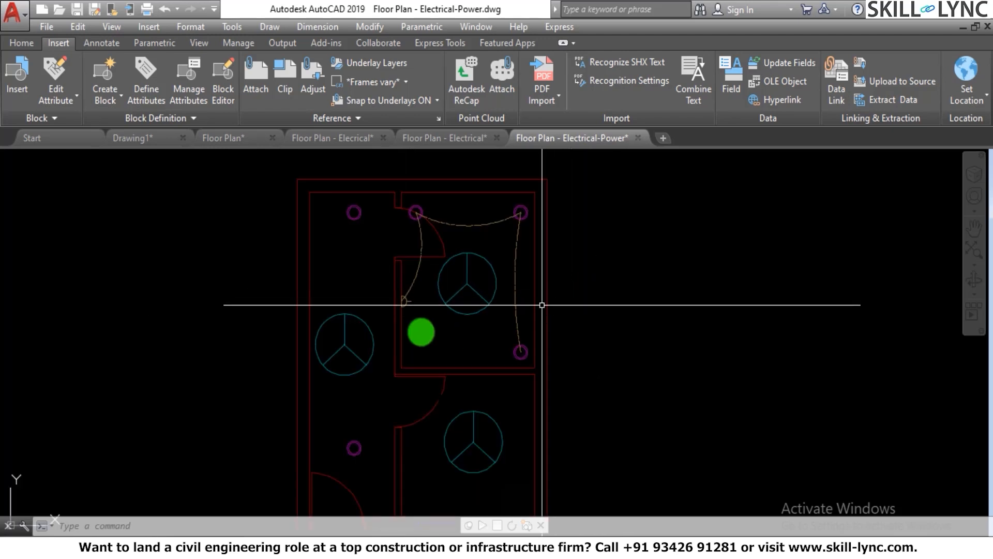
{"action": "scroll", "coordinate": [418, 332], "scroll_direction": "down", "scroll_amount": 4}
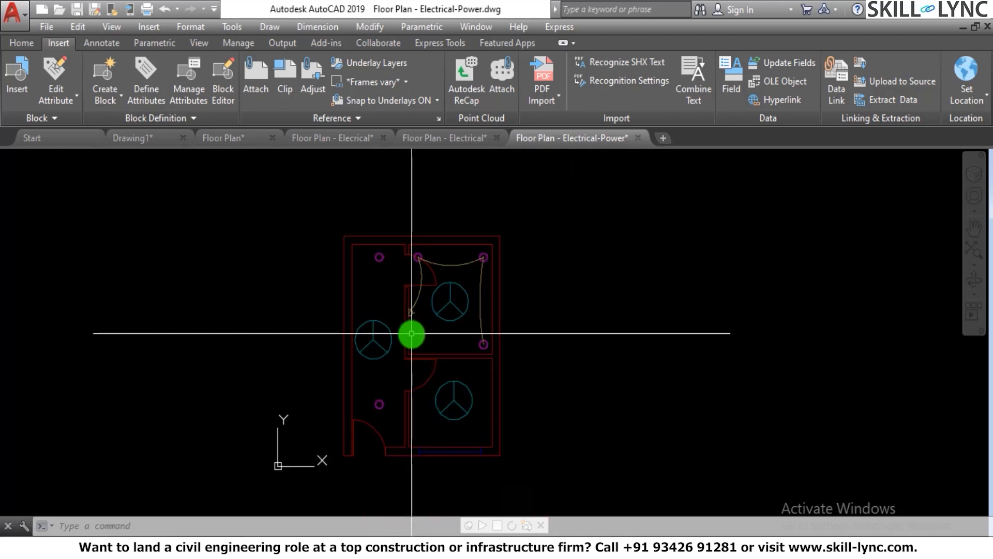
{"action": "scroll", "coordinate": [419, 332], "scroll_direction": "up", "scroll_amount": 6}
{"action": "scroll", "coordinate": [419, 332], "scroll_direction": "down", "scroll_amount": 2}
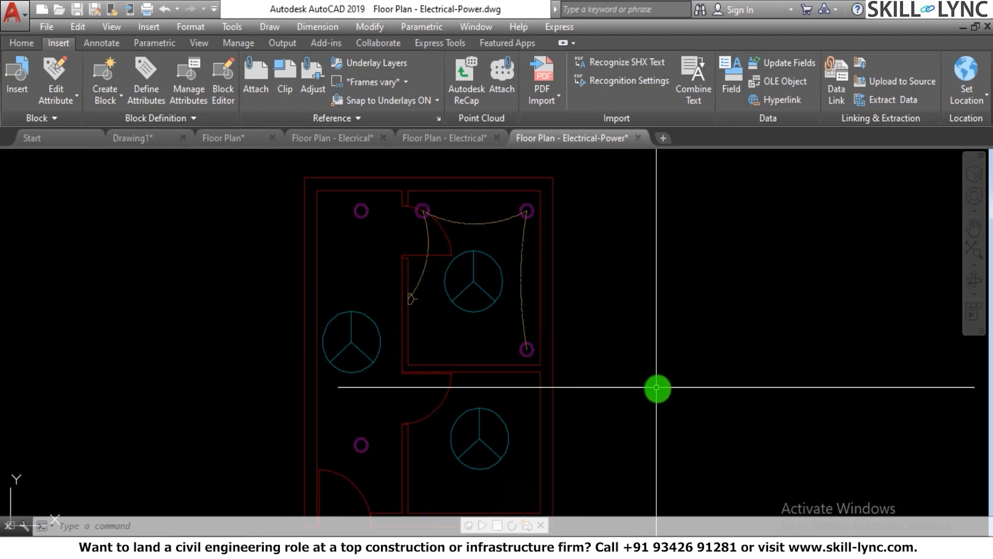
Turn the existing clipping boundary of the floor plan reference back on with the XCLIP ON option.
{"action": "left_click", "coordinate": [447, 365]}
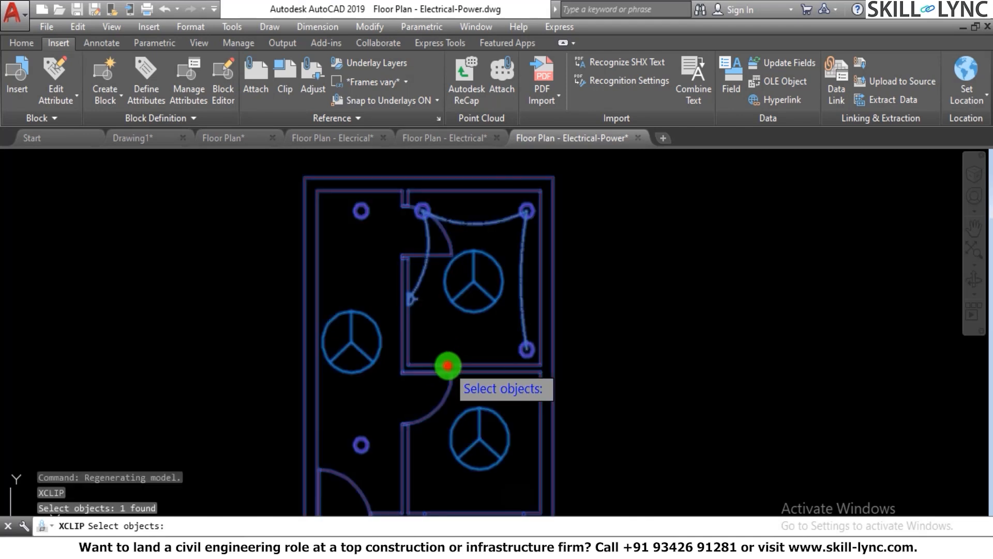
{"action": "key", "text": "Return"}
{"action": "left_click", "coordinate": [582, 372]}
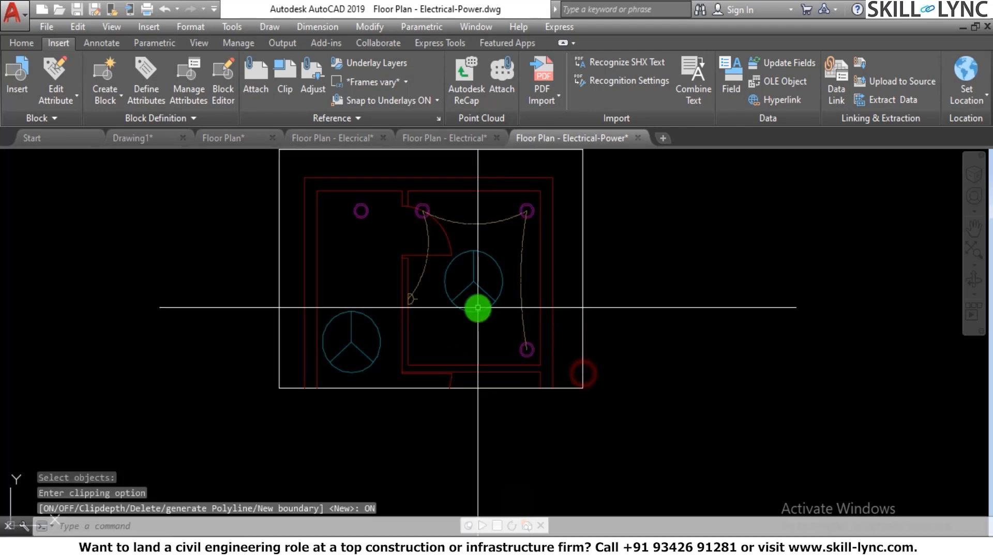
{"action": "scroll", "coordinate": [477, 307], "scroll_direction": "down", "scroll_amount": 4}
{"action": "scroll", "coordinate": [505, 258], "scroll_direction": "up", "scroll_amount": 4}
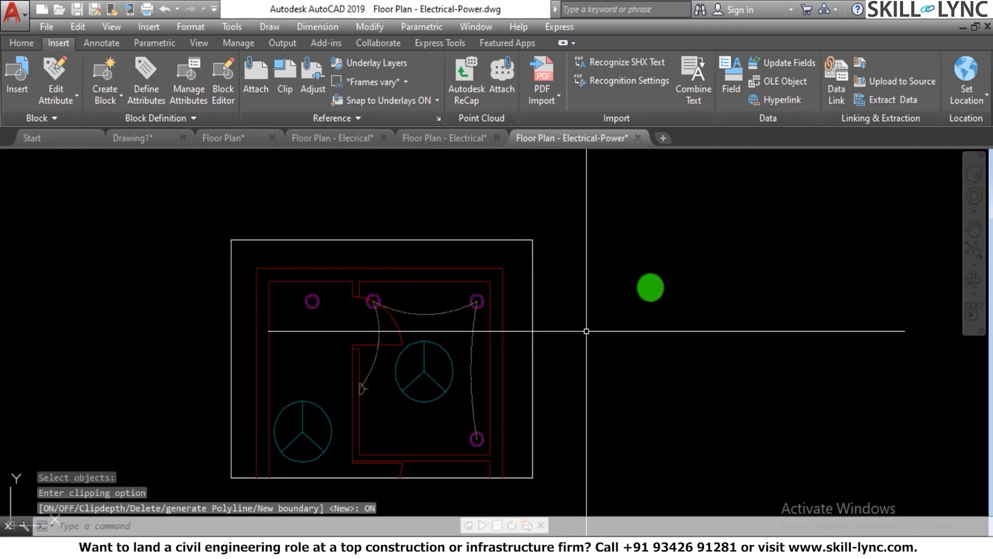
{"action": "scroll", "coordinate": [660, 280], "scroll_direction": "down", "scroll_amount": 3}
{"action": "scroll", "coordinate": [660, 281], "scroll_direction": "up", "scroll_amount": 3}
Remove the clipping boundary from the floor plan reference with the XCLIP Delete option.
{"action": "type", "text": "x"}
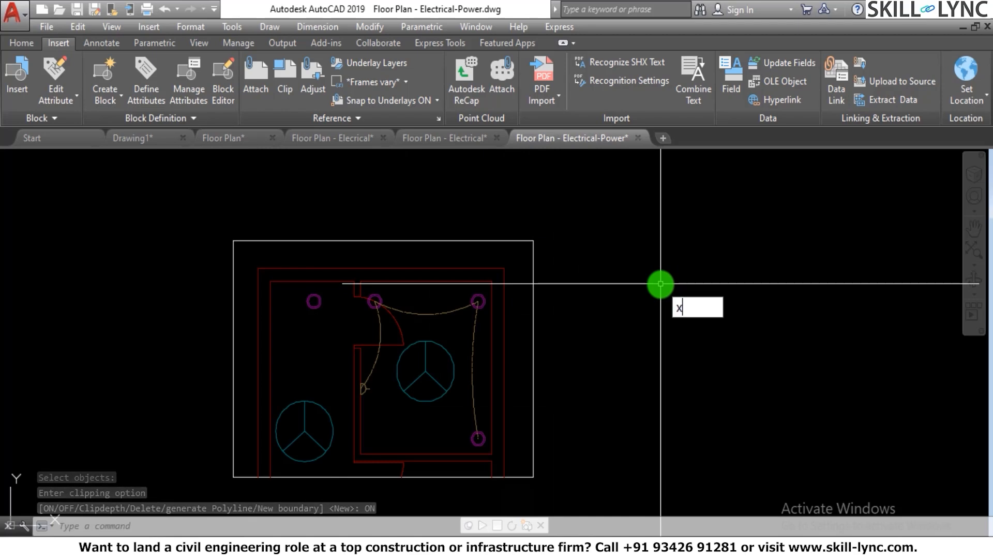
{"action": "type", "text": "clip"}
{"action": "key", "text": "Return"}
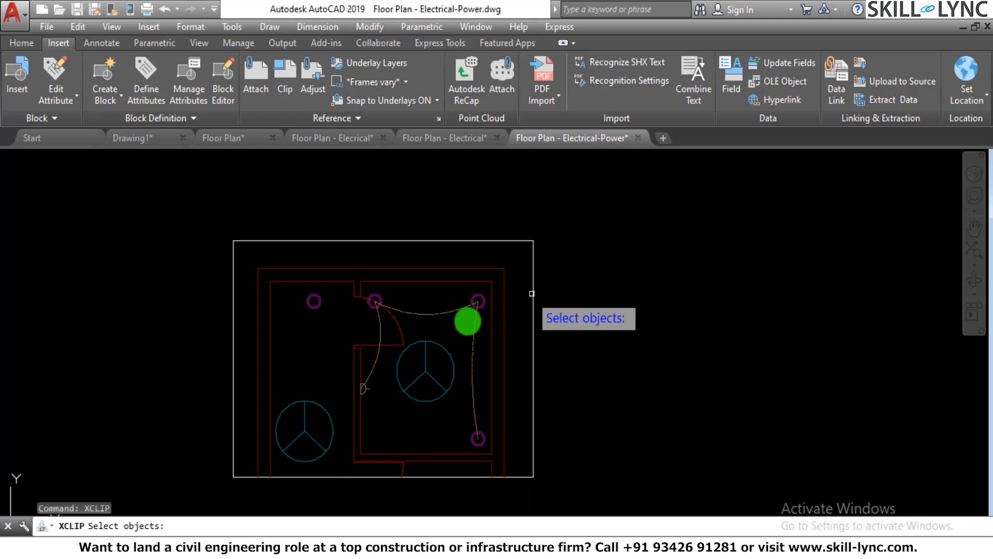
{"action": "left_click", "coordinate": [464, 320]}
{"action": "left_click", "coordinate": [440, 307]}
{"action": "key", "text": "Return"}
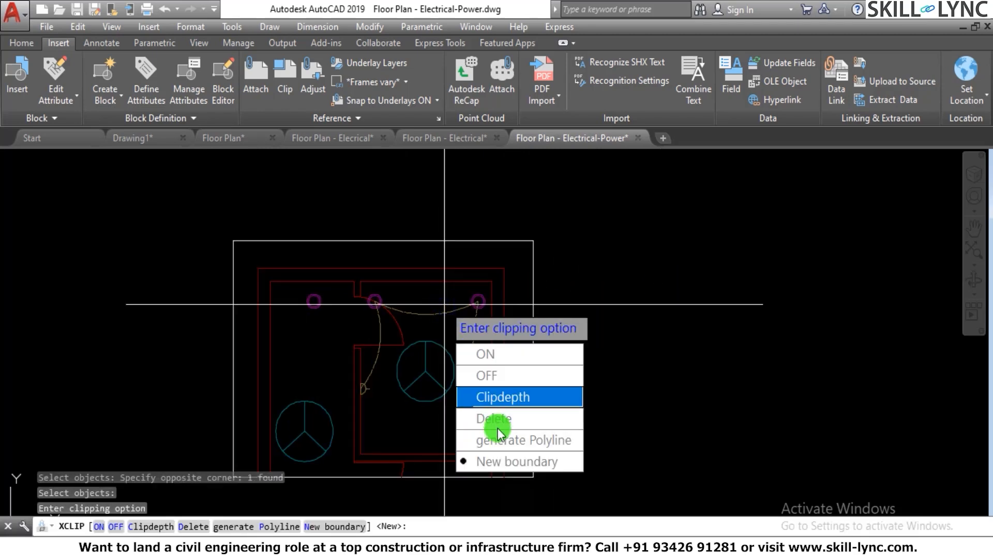
{"action": "left_click", "coordinate": [497, 418]}
{"action": "scroll", "coordinate": [443, 232], "scroll_direction": "up", "scroll_amount": 3}
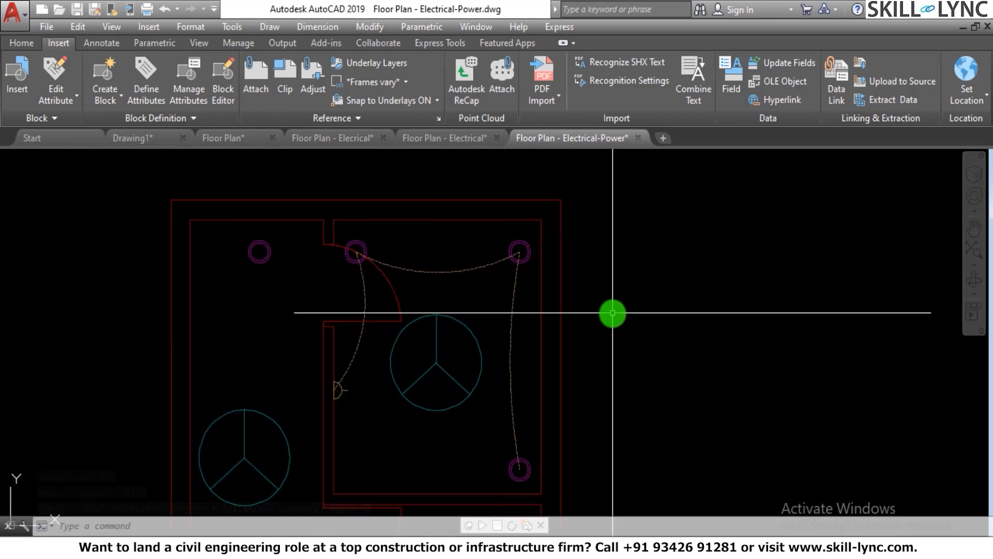
Try to generate a polyline from the unclipped floor plan reference with XCLIP.
{"action": "type", "text": "l"}
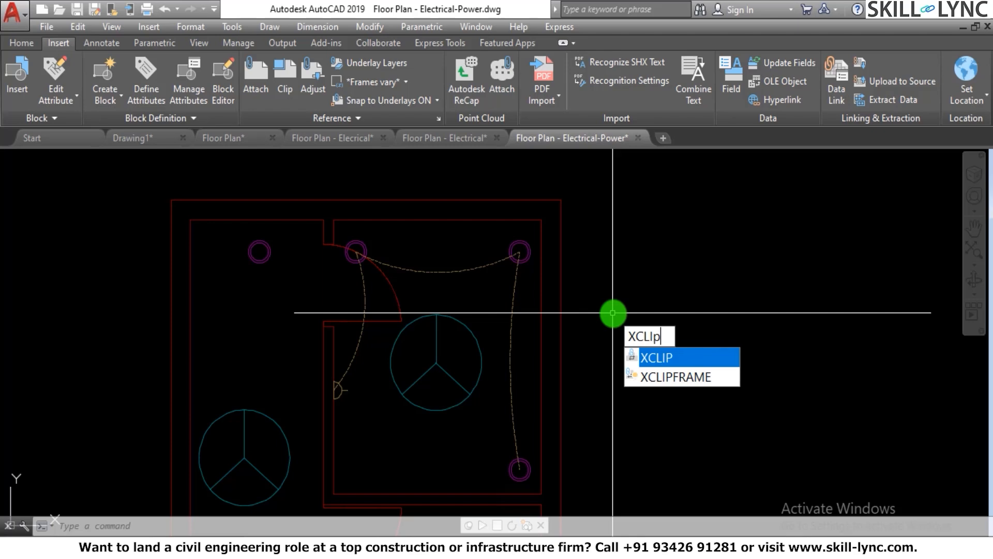
{"action": "key", "text": "Return"}
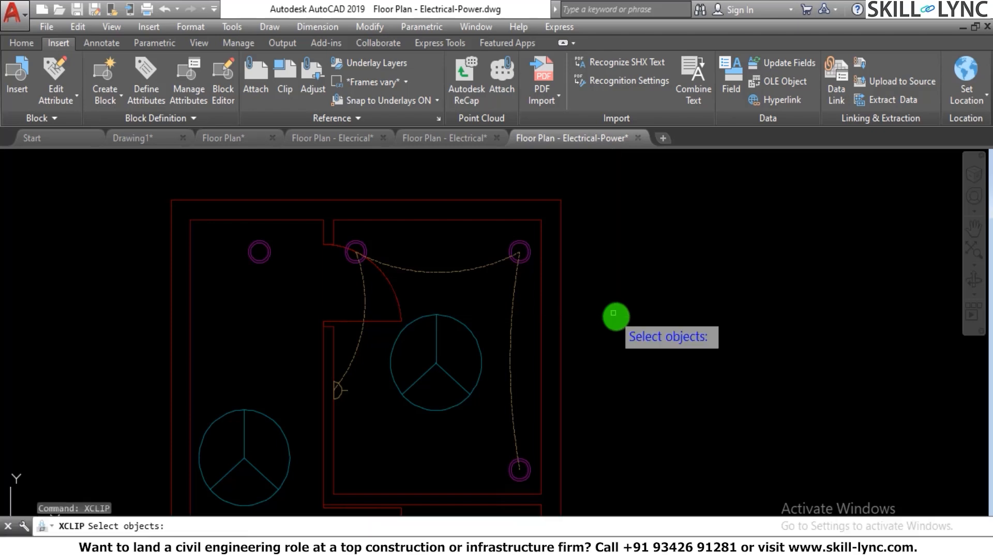
{"action": "left_click", "coordinate": [498, 260]}
{"action": "key", "text": "Return"}
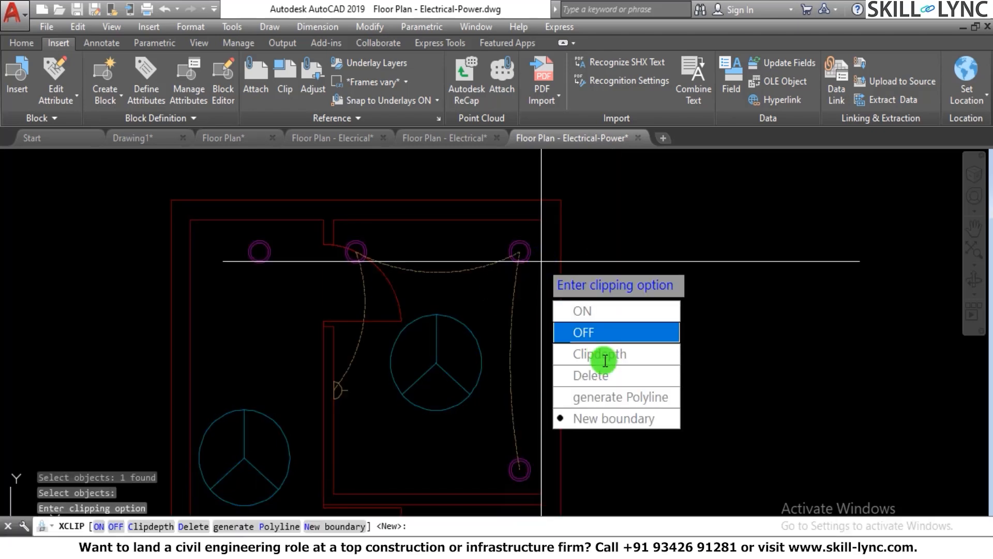
{"action": "left_click", "coordinate": [590, 397]}
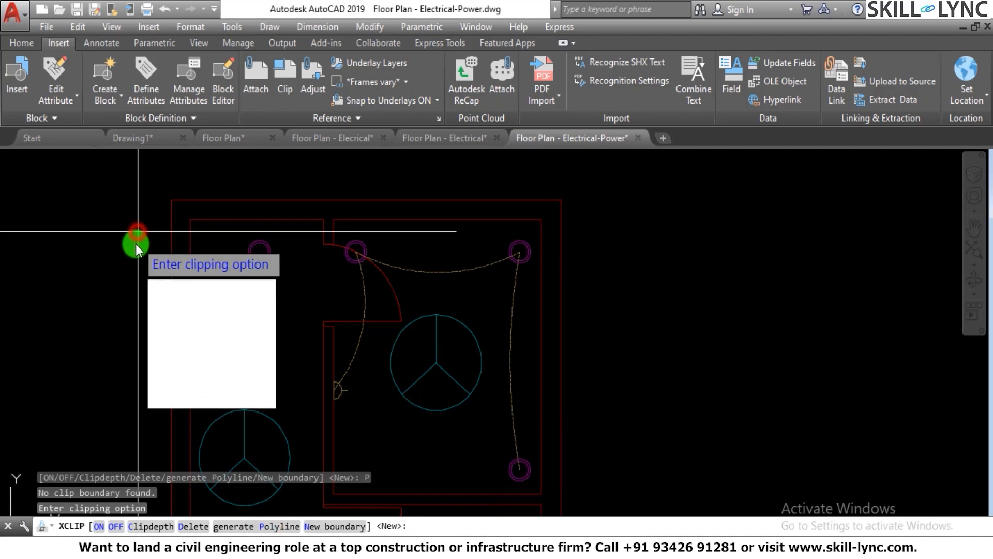
Create a new rectangular clipping boundary from above the plan's upper-left corner to beyond its right wall, cutting across the upper-right room's fan.
{"action": "left_click", "coordinate": [221, 396]}
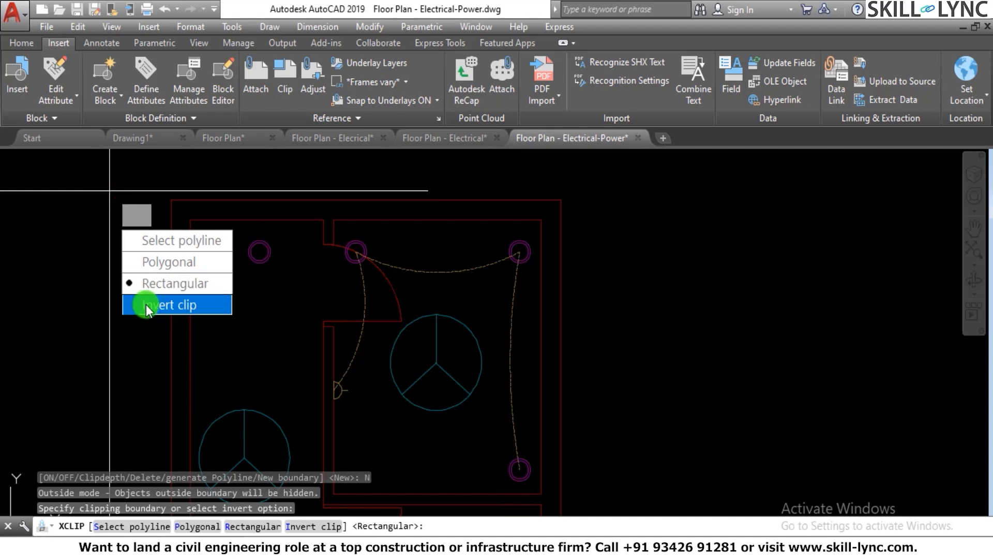
{"action": "left_click", "coordinate": [169, 286]}
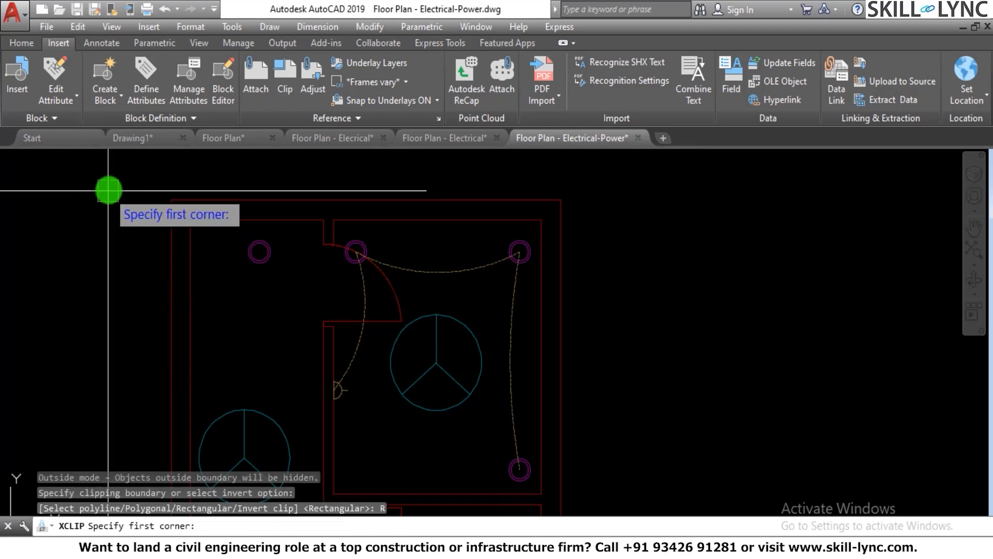
{"action": "left_click", "coordinate": [109, 190]}
{"action": "left_click", "coordinate": [611, 382]}
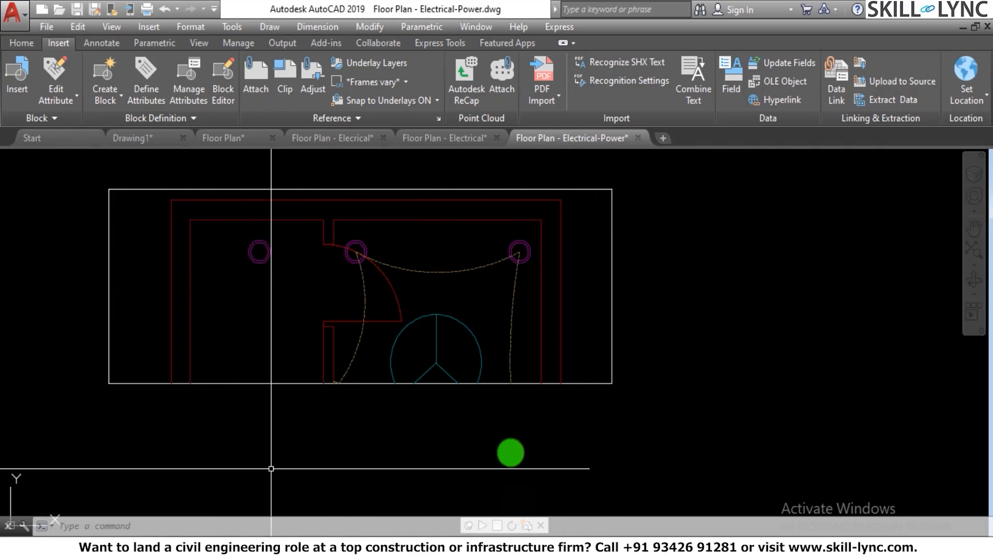
{"action": "left_click", "coordinate": [627, 332]}
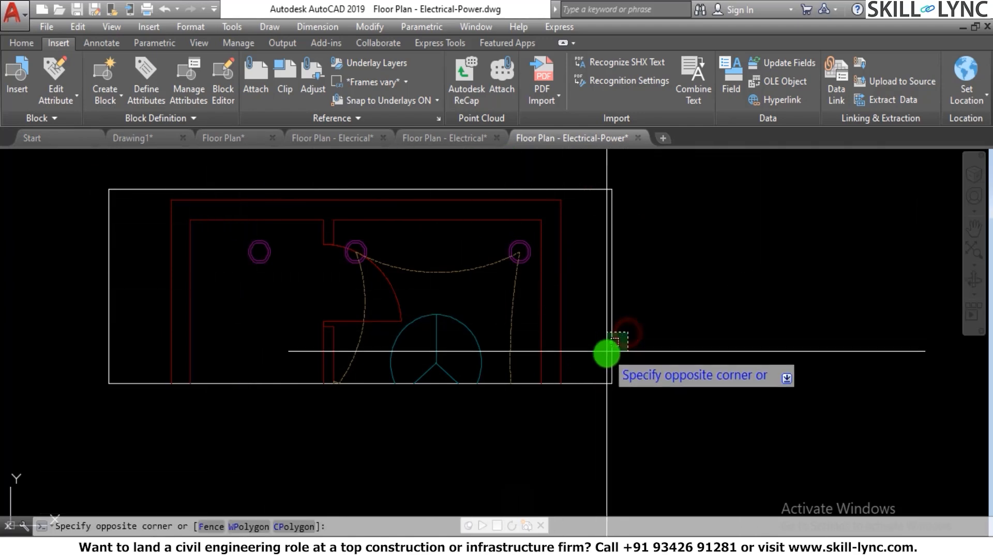
{"action": "left_click", "coordinate": [607, 350]}
{"action": "key", "text": "Escape"}
{"action": "key", "text": "Escape"}
{"action": "key", "text": "Escape"}
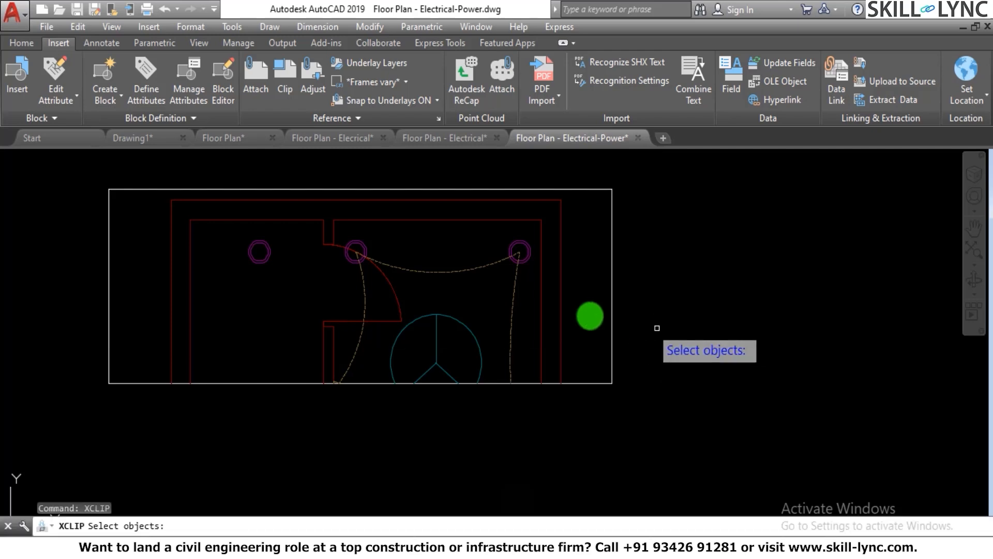
Generate a polyline along the reference's clipping boundary with the XCLIP generate Polyline option.
{"action": "left_click", "coordinate": [560, 304]}
{"action": "key", "text": "Return"}
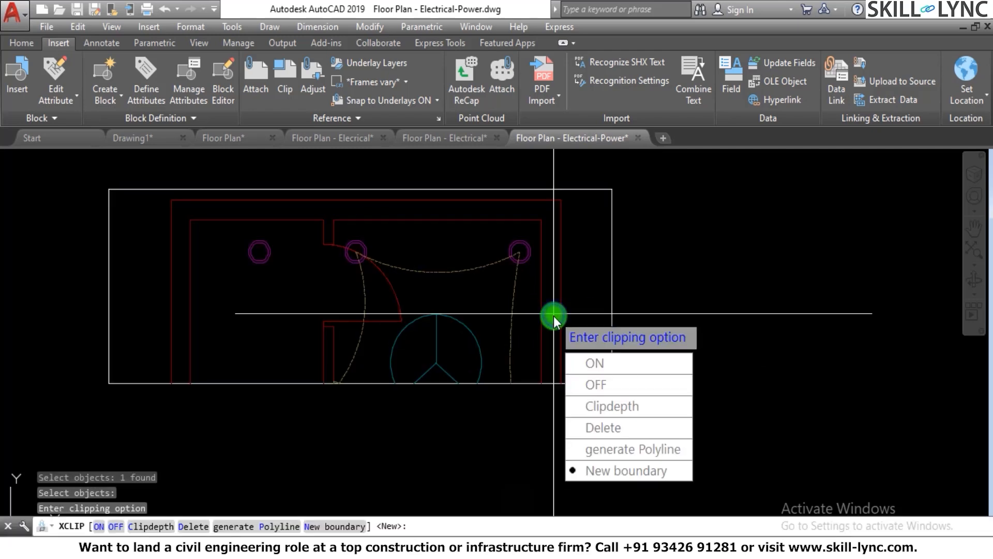
{"action": "left_click", "coordinate": [624, 452]}
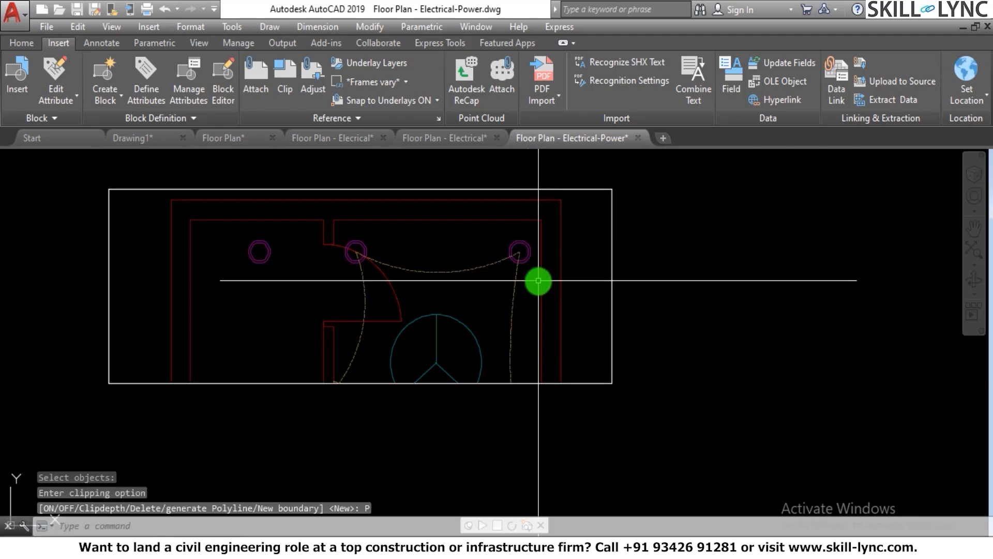
{"action": "key", "text": "Return"}
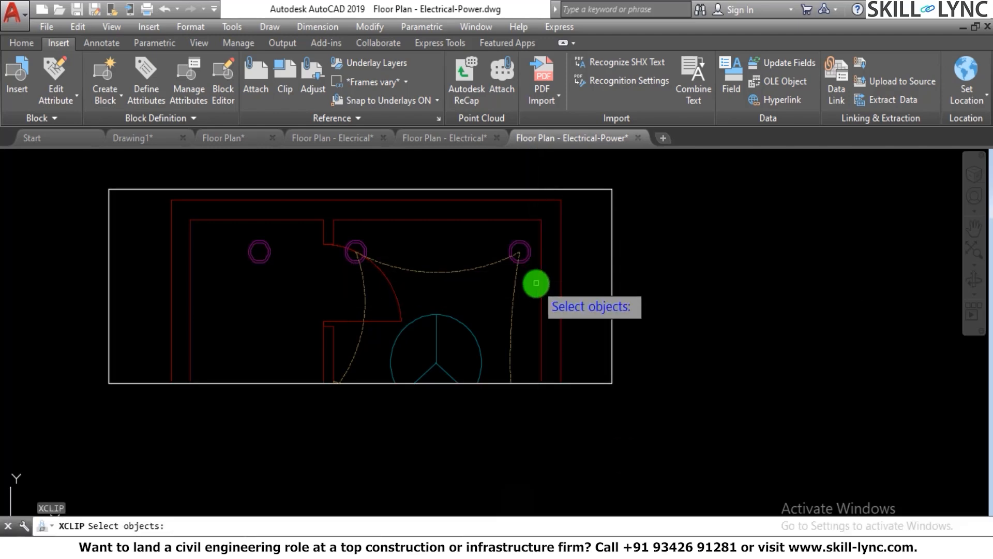
{"action": "key", "text": "Escape"}
Move the generated boundary polyline into the empty area to the right of the clipped plan.
{"action": "left_click", "coordinate": [612, 324]}
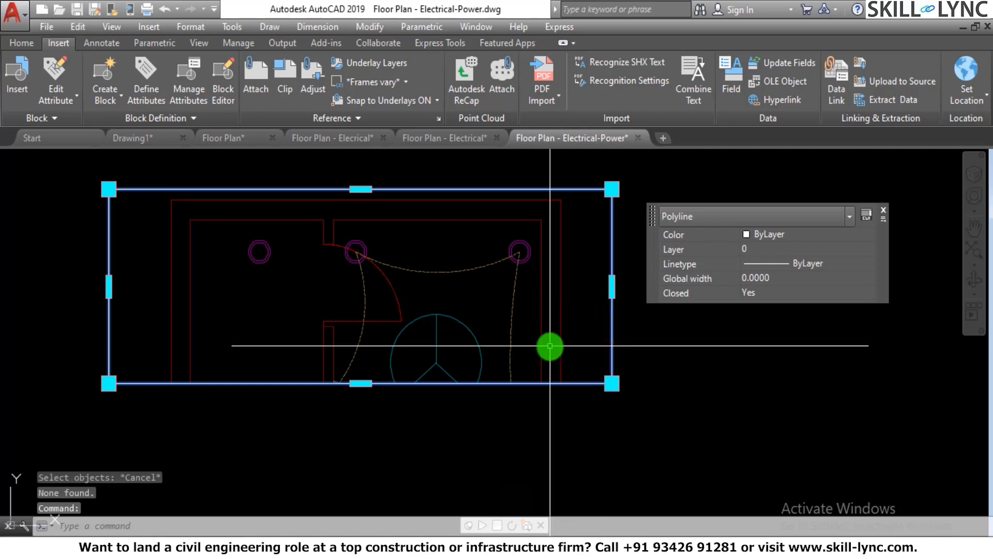
{"action": "type", "text": "m"}
{"action": "key", "text": "Return"}
{"action": "left_click", "coordinate": [476, 347]}
{"action": "scroll", "coordinate": [715, 310], "scroll_direction": "down", "scroll_amount": 6}
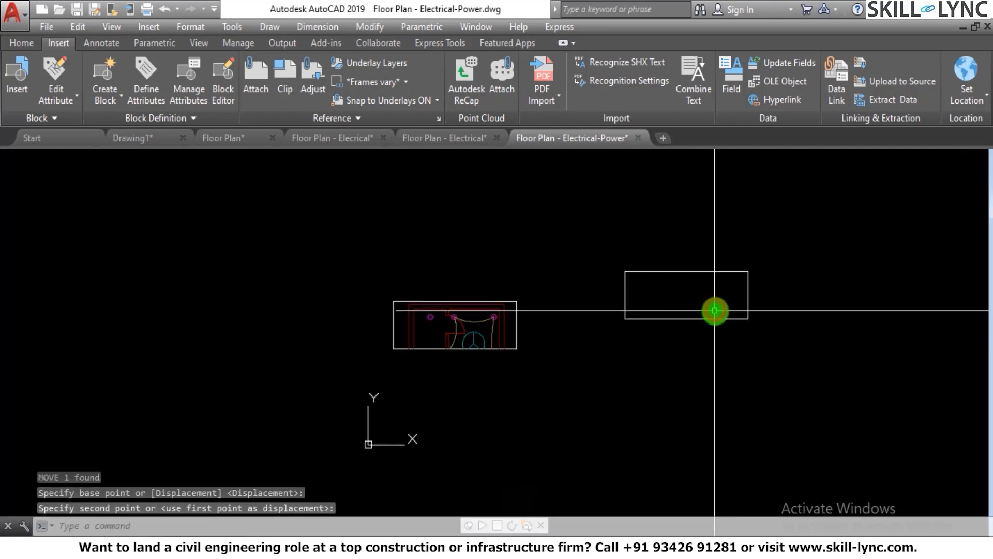
{"action": "scroll", "coordinate": [715, 310], "scroll_direction": "up", "scroll_amount": 2}
{"action": "key", "text": "Escape"}
{"action": "key", "text": "Escape"}
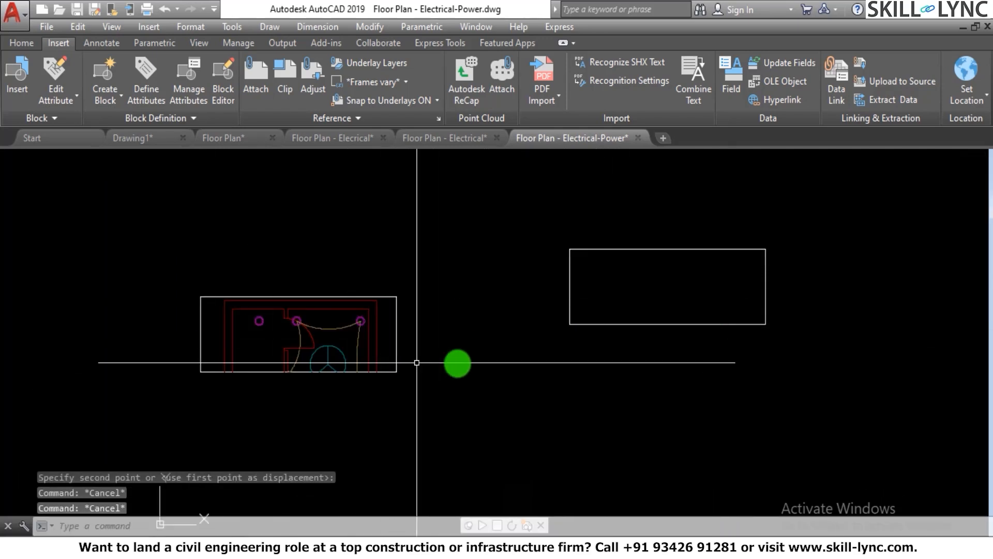
Undo the polyline move, the polyline generation and the new rectangular clipping boundary.
{"action": "type", "text": "u"}
{"action": "key", "text": "Return"}
{"action": "key", "text": "Return"}
{"action": "key", "text": "Return"}
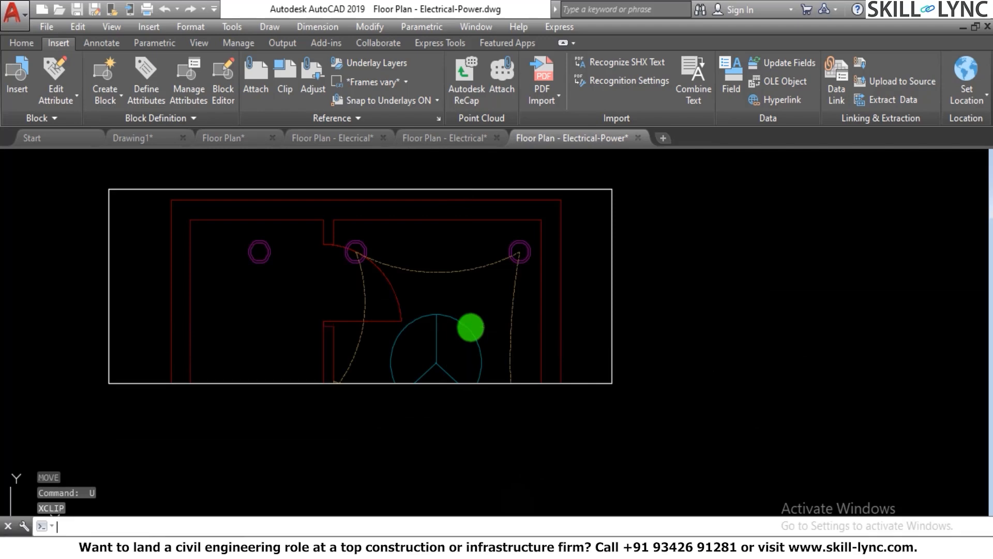
{"action": "key", "text": "Return"}
{"action": "key", "text": "Escape"}
{"action": "key", "text": "Escape"}
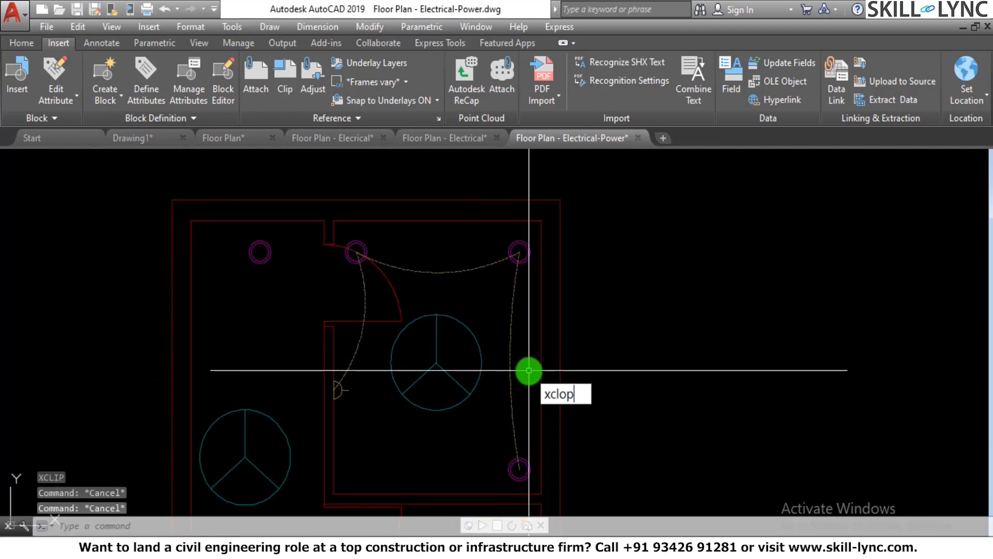
Create a new six-sided polygonal clipping boundary on the reference, enclosing the plan's upper rooms and passing below the upper-right room's fan.
{"action": "key", "text": "Escape"}
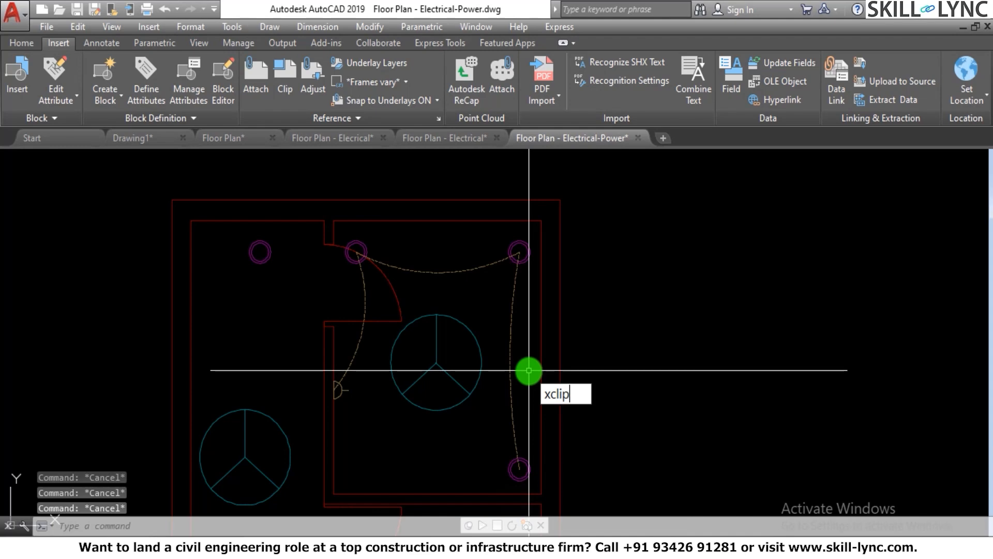
{"action": "key", "text": "Return"}
{"action": "left_click", "coordinate": [538, 321]}
{"action": "key", "text": "Return"}
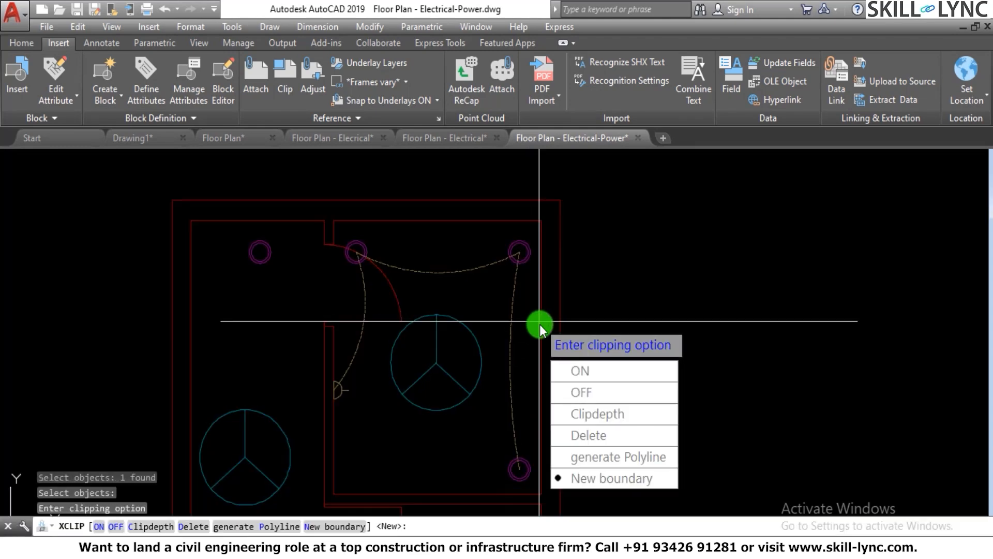
{"action": "left_click", "coordinate": [569, 476]}
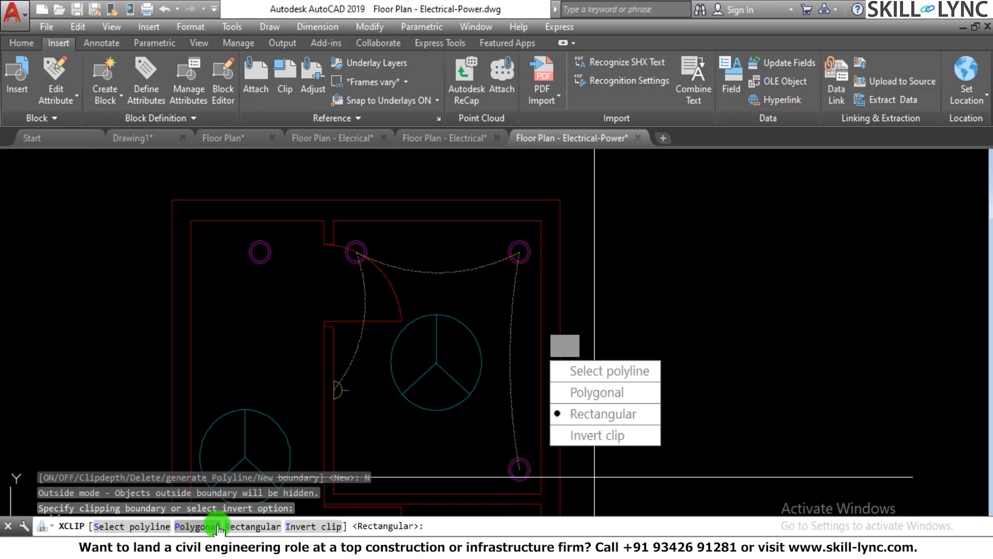
{"action": "left_click", "coordinate": [216, 526]}
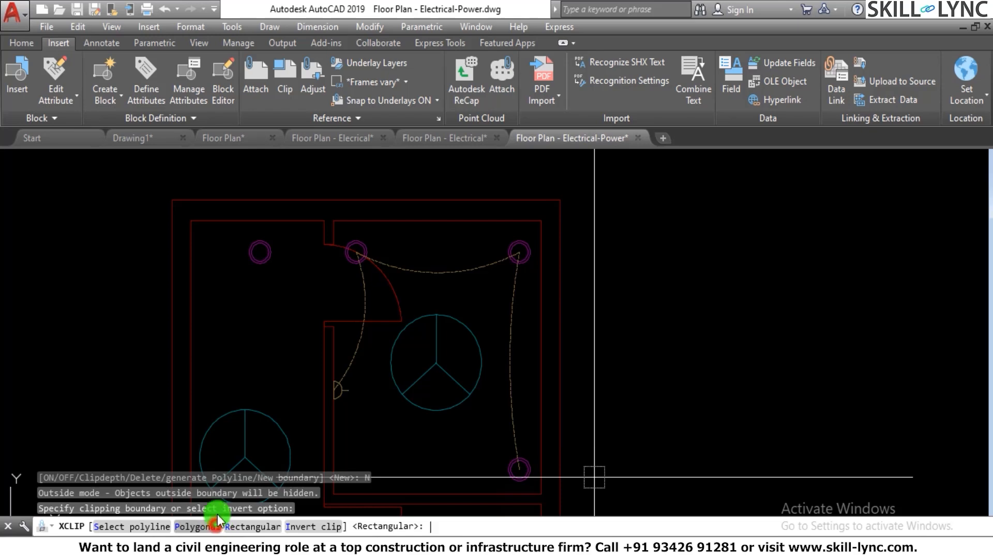
{"action": "left_click", "coordinate": [139, 196]}
{"action": "left_click", "coordinate": [147, 396]}
{"action": "left_click", "coordinate": [436, 410]}
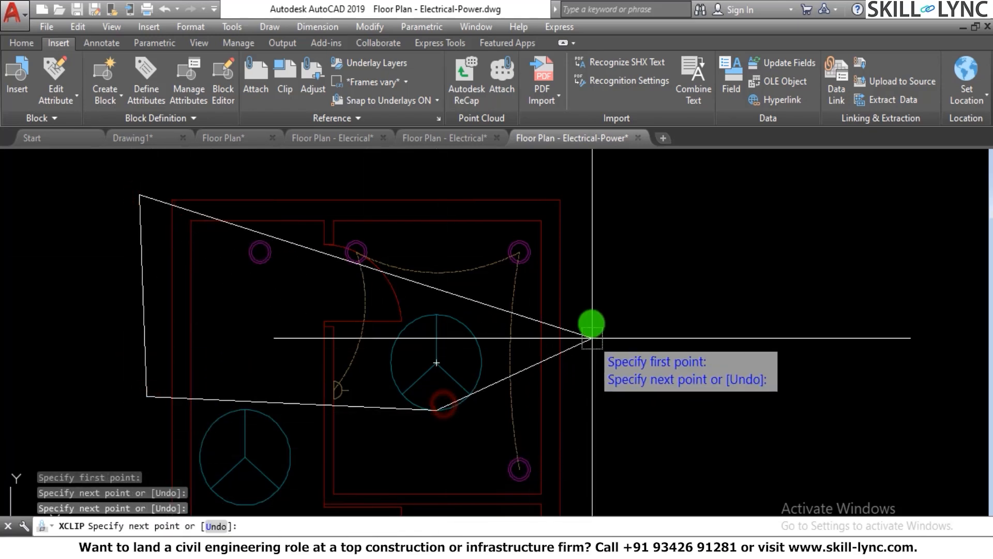
{"action": "left_click", "coordinate": [592, 310]}
{"action": "scroll", "coordinate": [592, 310], "scroll_direction": "down", "scroll_amount": 2}
{"action": "left_click", "coordinate": [595, 182]}
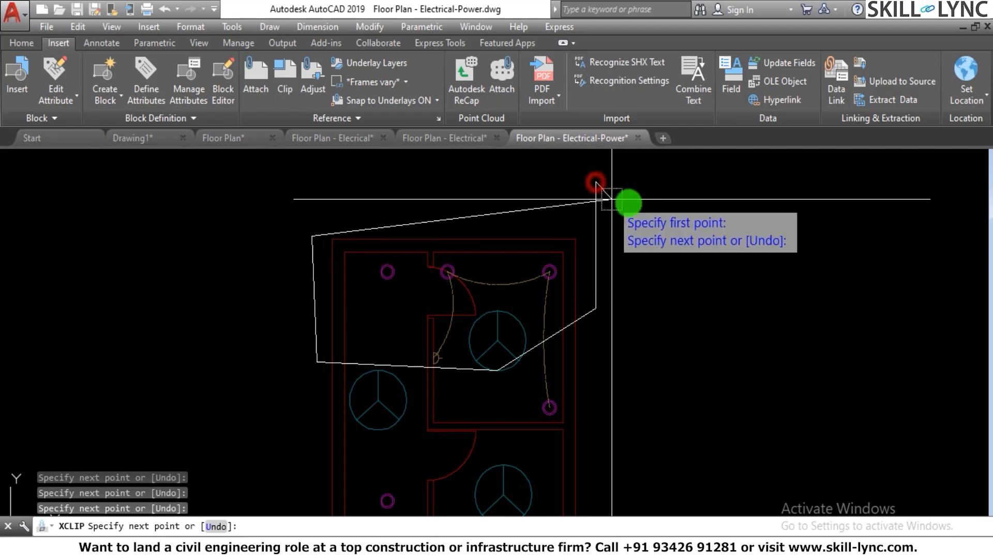
{"action": "right_click", "coordinate": [422, 186]}
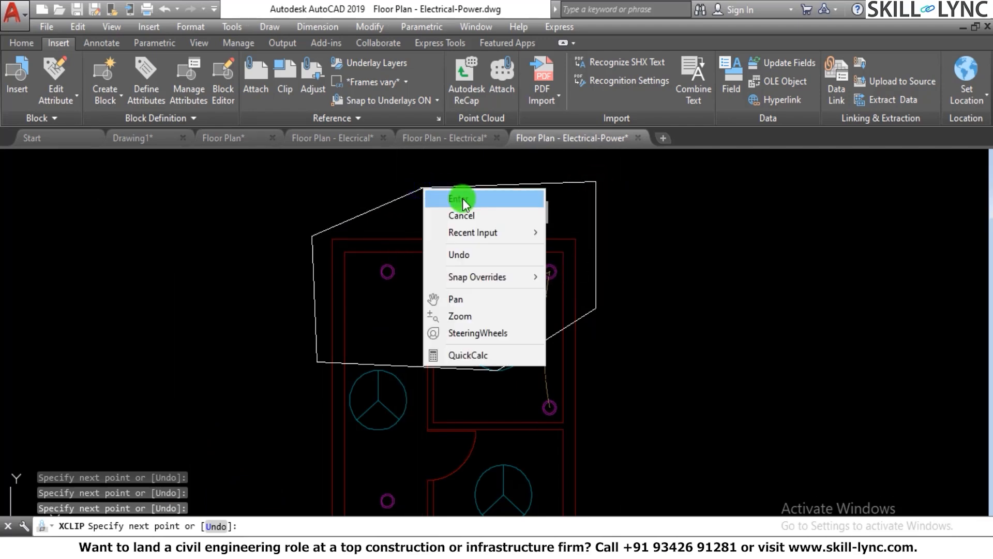
{"action": "left_click", "coordinate": [463, 198]}
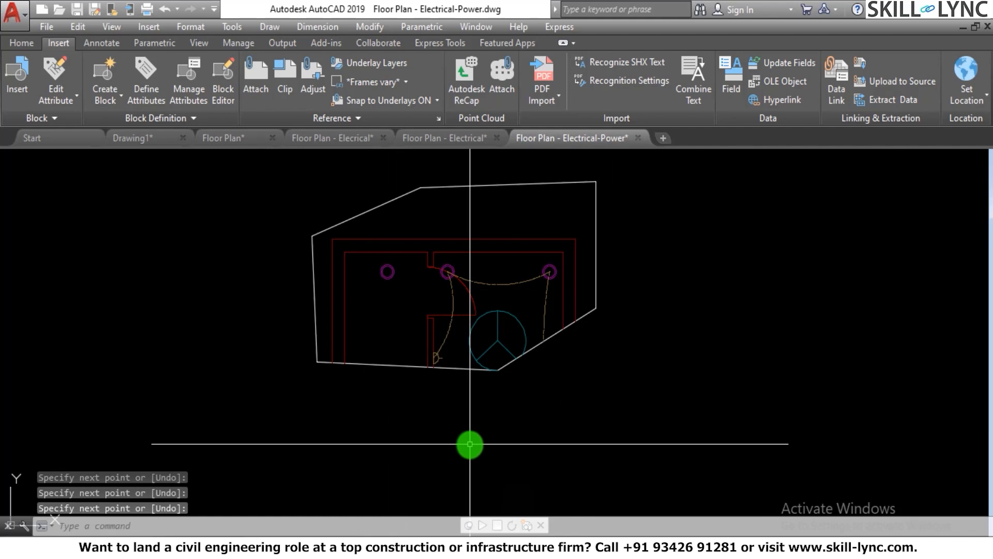
Generate a polyline from the reference's six-sided clipping boundary with XCLIP's generate Polyline option.
{"action": "type", "text": "XClip"}
{"action": "key", "text": "Return"}
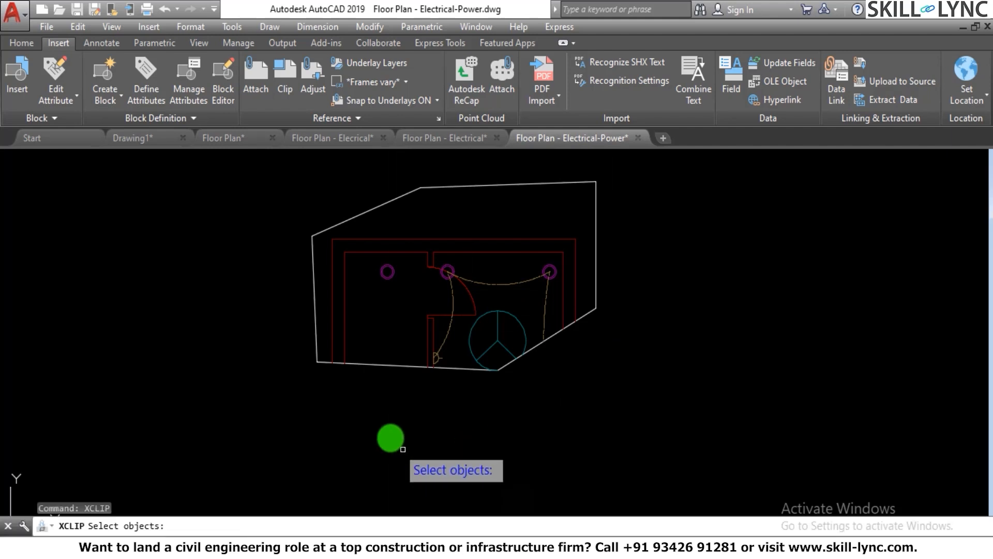
{"action": "left_click", "coordinate": [479, 358]}
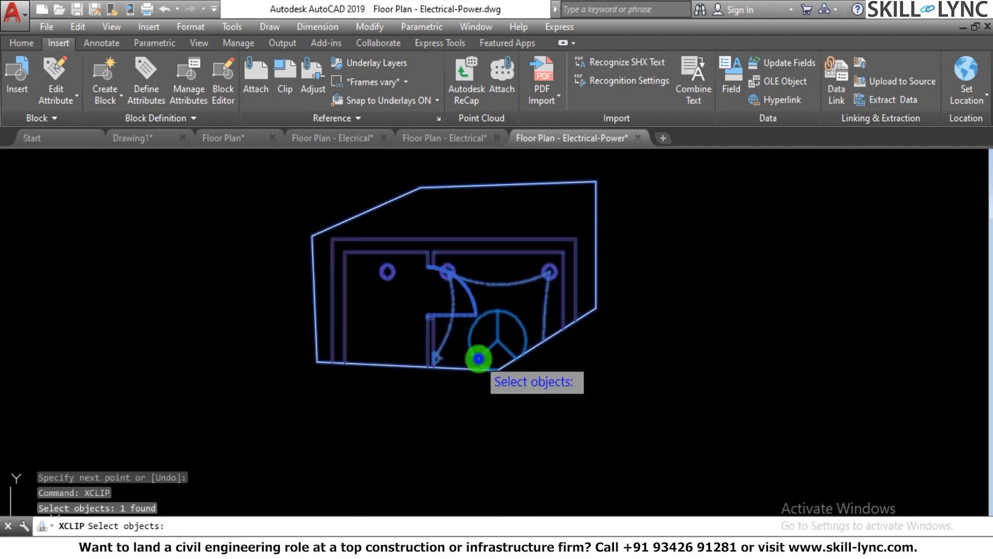
{"action": "key", "text": "Return"}
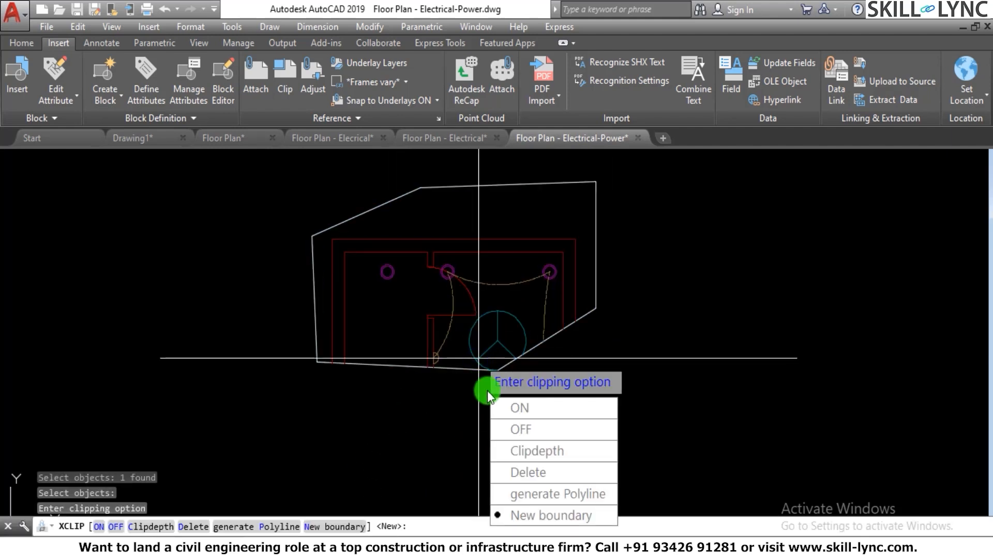
{"action": "left_click", "coordinate": [575, 495]}
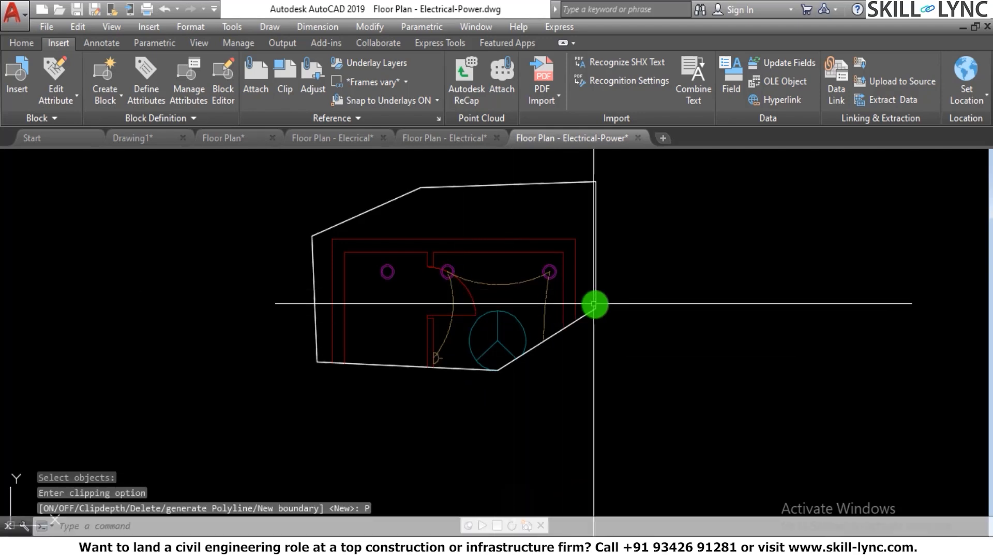
Move the generated six-sided polyline into the empty area to the right of the clipped plan.
{"action": "key", "text": "Escape"}
{"action": "key", "text": "Escape"}
{"action": "type", "text": "m"}
{"action": "key", "text": "Return"}
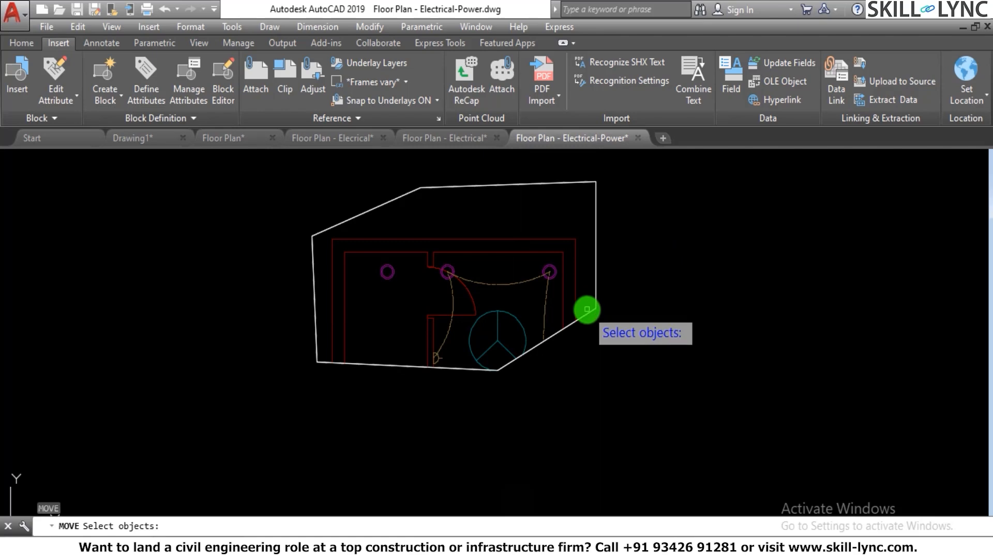
{"action": "left_click", "coordinate": [586, 309]}
{"action": "key", "text": "Return"}
{"action": "left_click", "coordinate": [546, 308]}
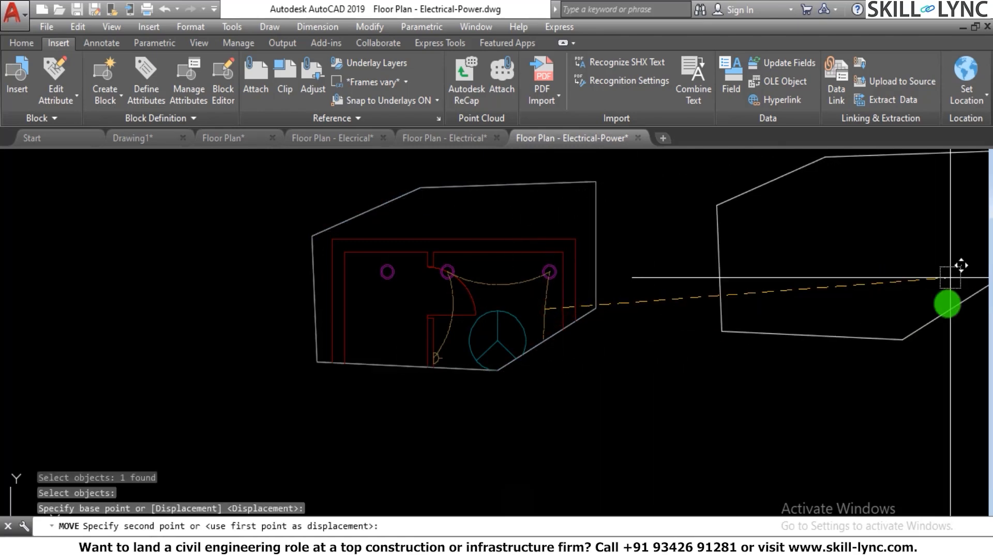
{"action": "left_click", "coordinate": [912, 324]}
{"action": "key", "text": "Escape"}
{"action": "key", "text": "Escape"}
Remove the polygonal clipping boundary from the reference with XCLIP's Delete option.
{"action": "type", "text": "xcl"}
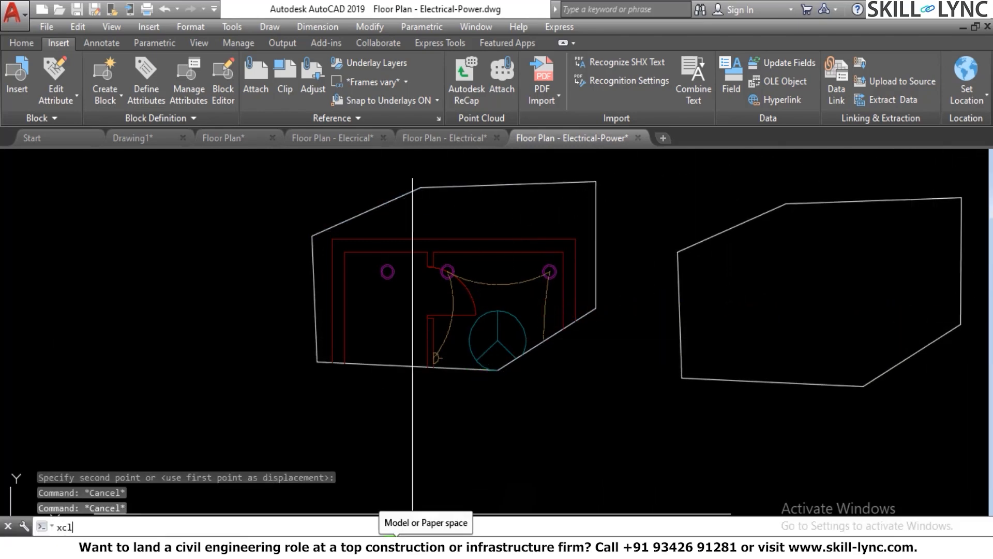
{"action": "key", "text": "Return"}
{"action": "left_click", "coordinate": [376, 239]}
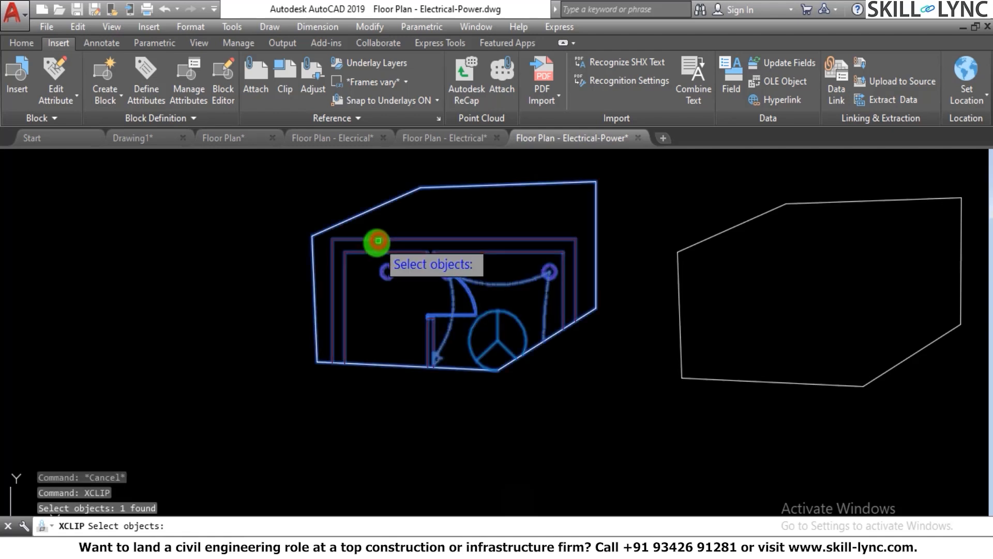
{"action": "key", "text": "Return"}
{"action": "left_click", "coordinate": [472, 351]}
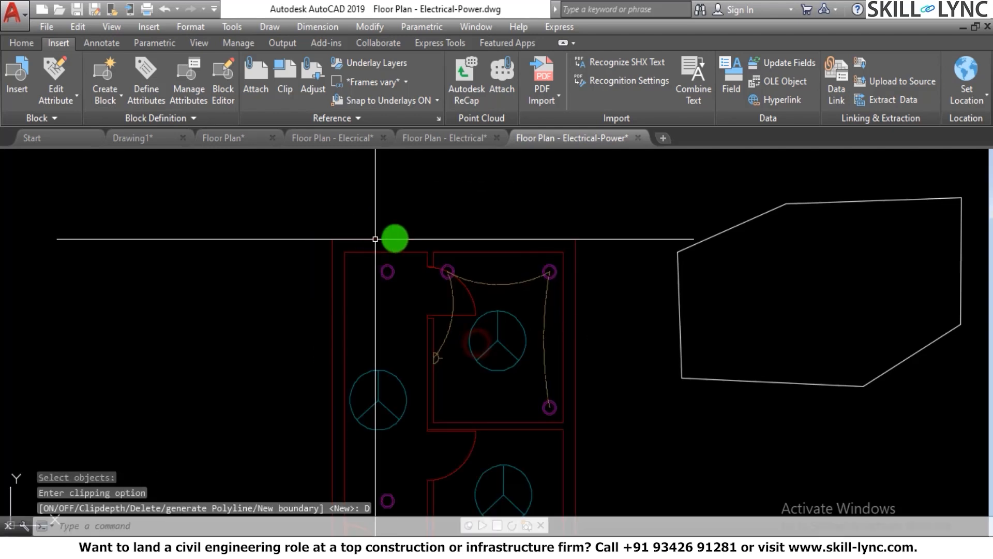
Draw a closed four-sided polyline around the plan's upper part, extending past both outer walls and crossing the left room's fan.
{"action": "scroll", "coordinate": [430, 237], "scroll_direction": "down", "scroll_amount": 3}
{"action": "scroll", "coordinate": [430, 230], "scroll_direction": "up", "scroll_amount": 3}
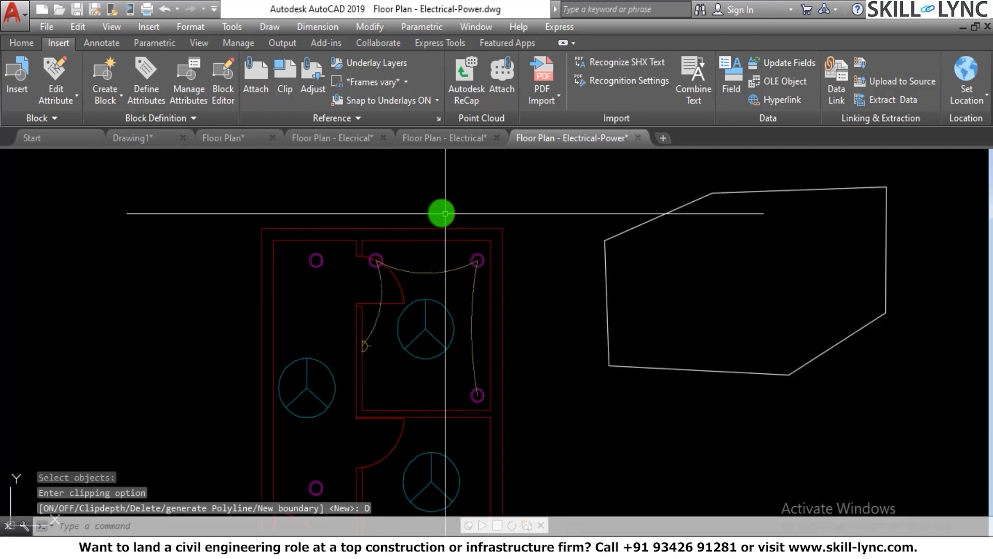
{"action": "key", "text": "Escape"}
{"action": "type", "text": "pl"}
{"action": "key", "text": "Return"}
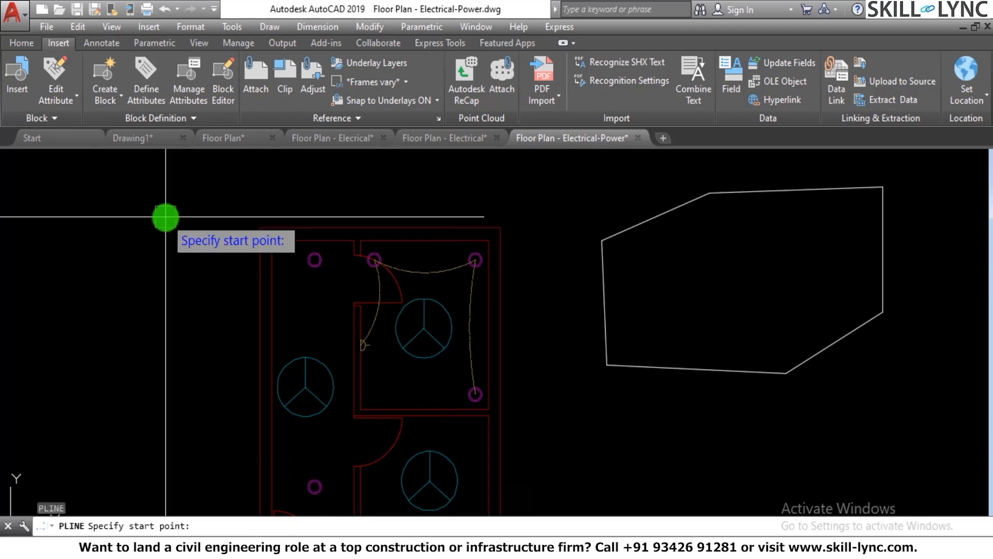
{"action": "left_click", "coordinate": [157, 212]}
{"action": "left_click", "coordinate": [529, 187]}
{"action": "left_click", "coordinate": [540, 388]}
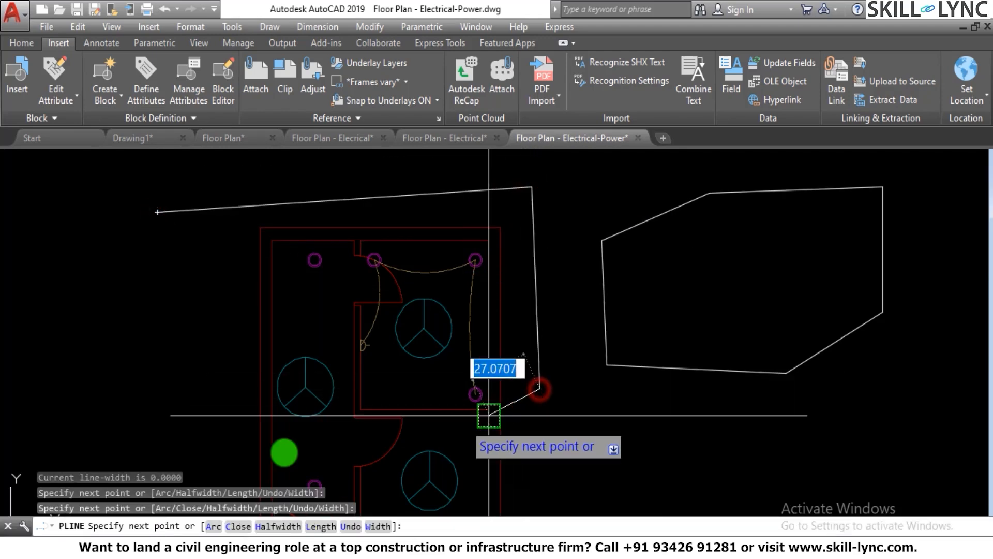
{"action": "left_click", "coordinate": [134, 348]}
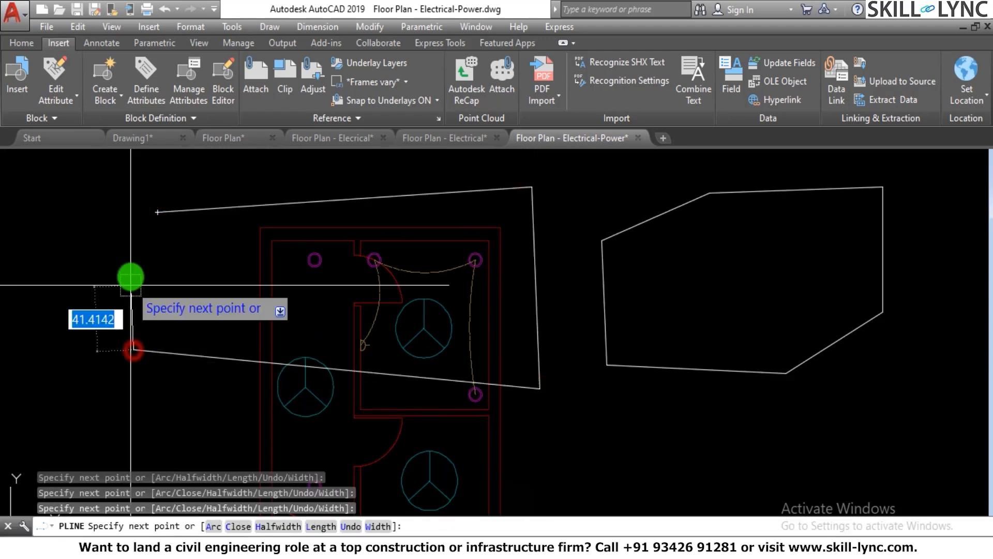
{"action": "left_click", "coordinate": [157, 212]}
{"action": "key", "text": "Escape"}
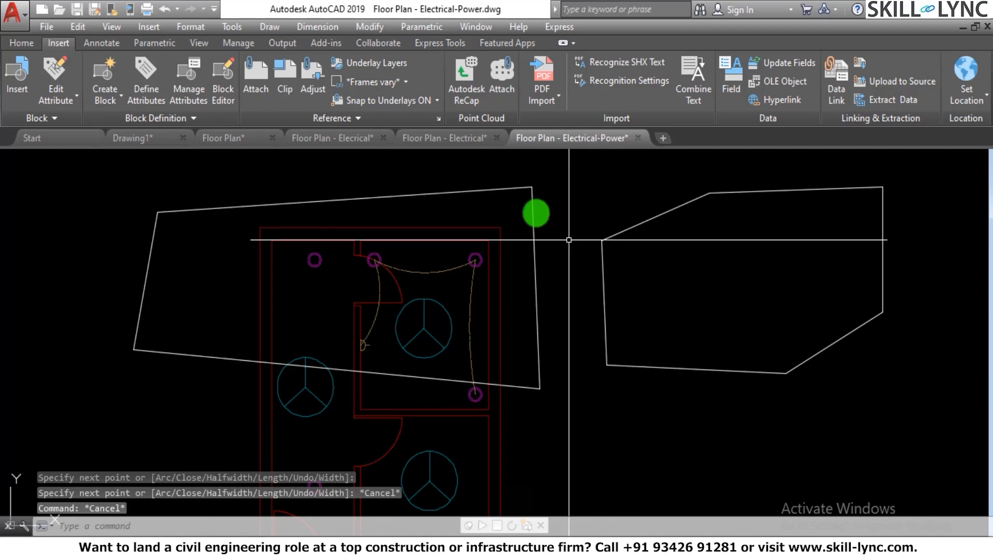
{"action": "key", "text": "Escape"}
{"action": "key", "text": "Escape"}
Clip the reference to the four-sided polyline using XCLIP's New boundary and Select polyline options.
{"action": "scroll", "coordinate": [231, 204], "scroll_direction": "up", "scroll_amount": 6}
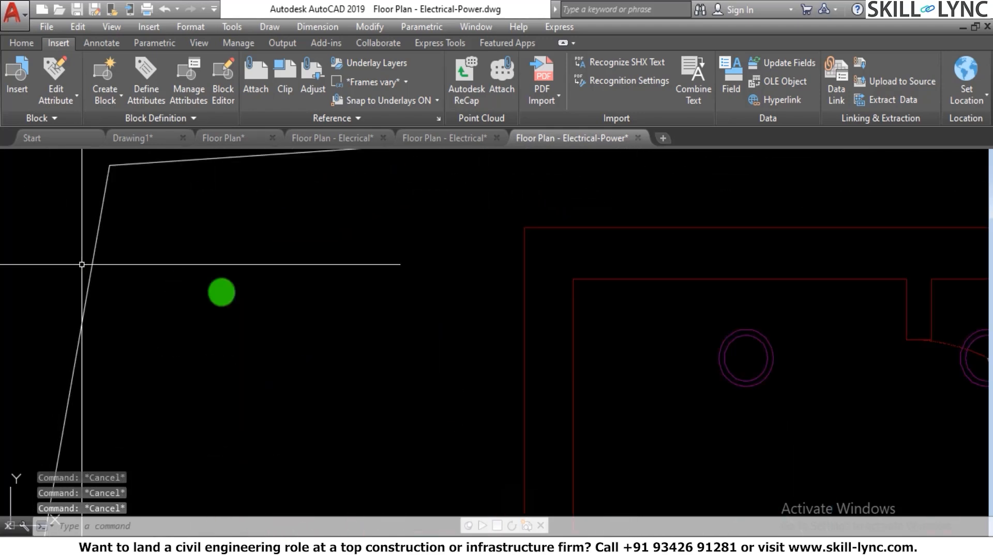
{"action": "scroll", "coordinate": [228, 284], "scroll_direction": "down", "scroll_amount": 6}
{"action": "type", "text": "x"}
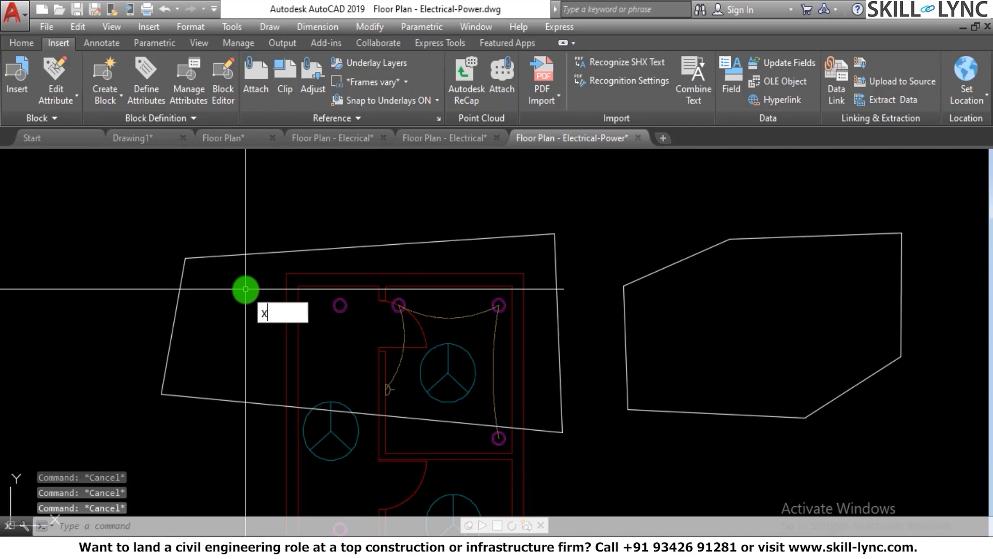
{"action": "type", "text": "clip"}
{"action": "key", "text": "Return"}
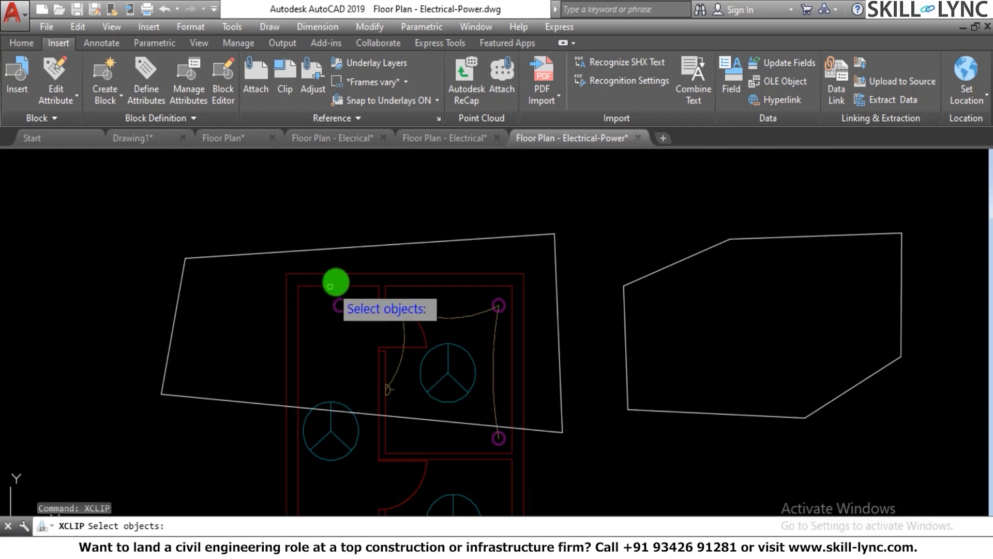
{"action": "left_click", "coordinate": [333, 279]}
{"action": "left_click", "coordinate": [309, 299]}
{"action": "key", "text": "Return"}
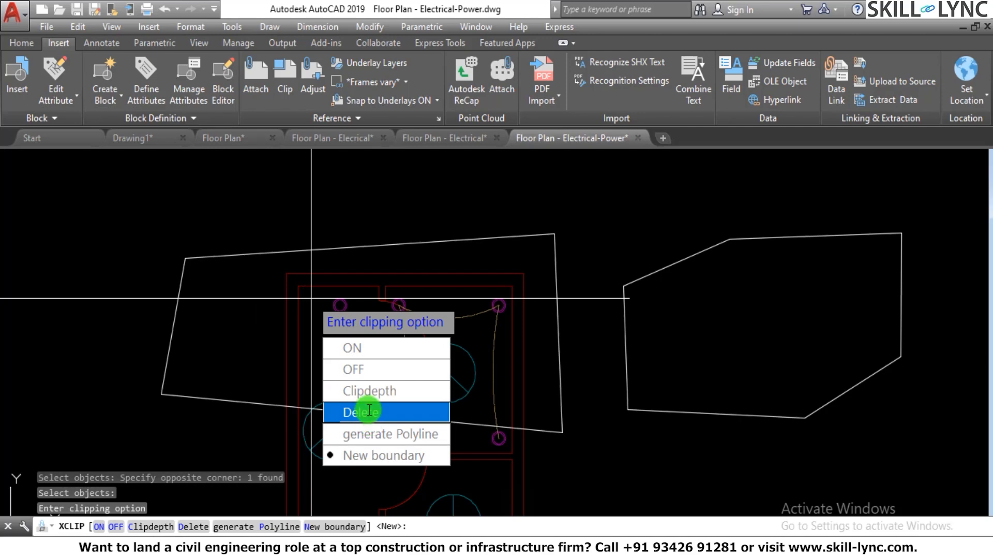
{"action": "left_click", "coordinate": [372, 456]}
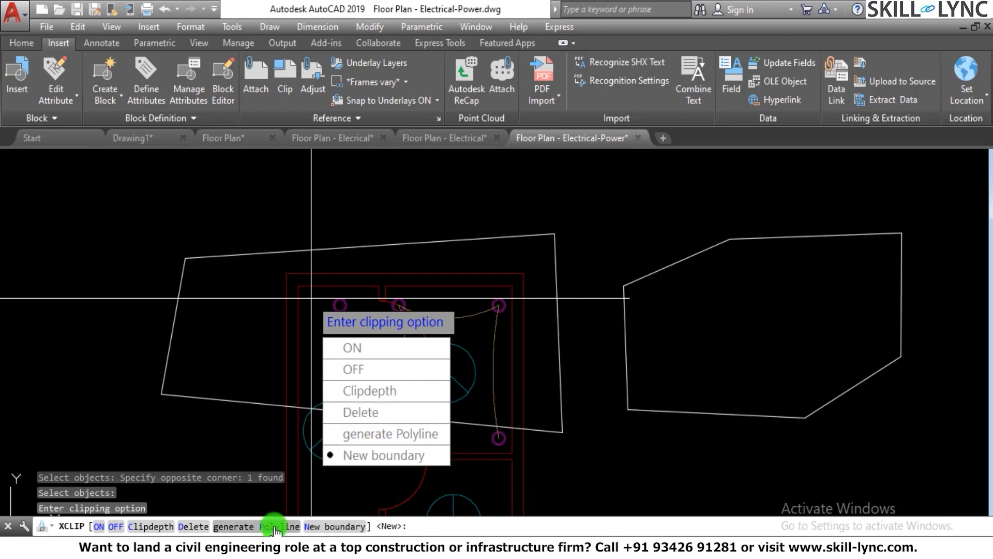
{"action": "left_click", "coordinate": [325, 528]}
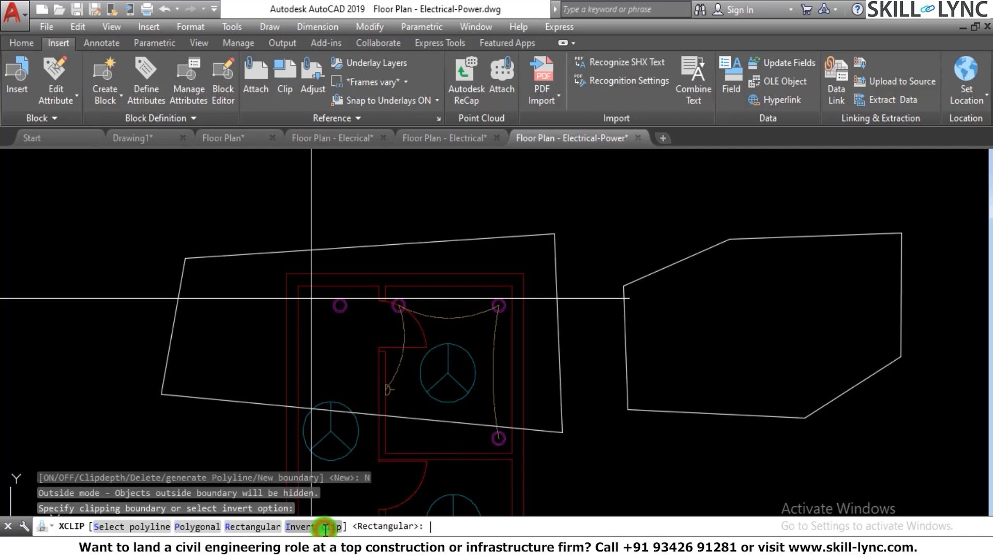
{"action": "left_click", "coordinate": [161, 527]}
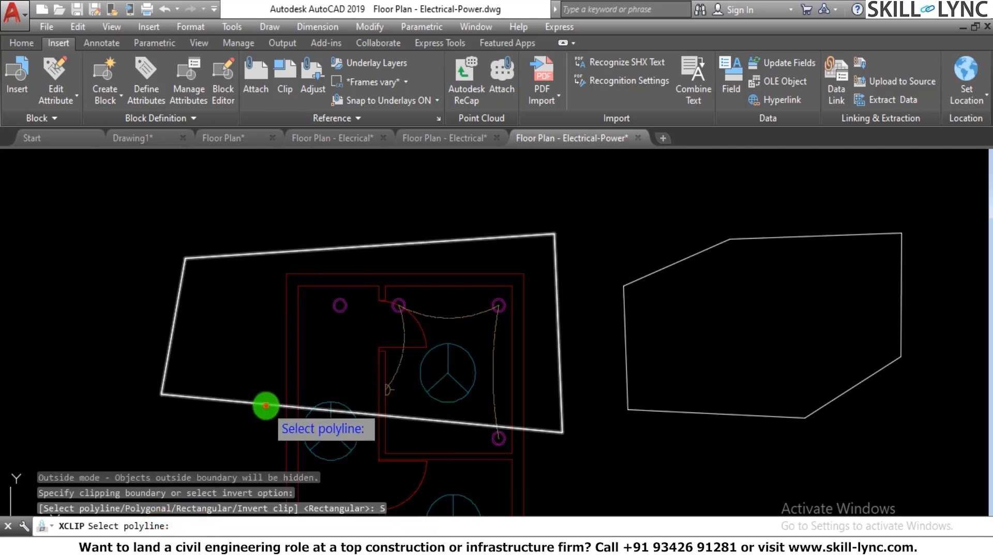
{"action": "left_click", "coordinate": [265, 405]}
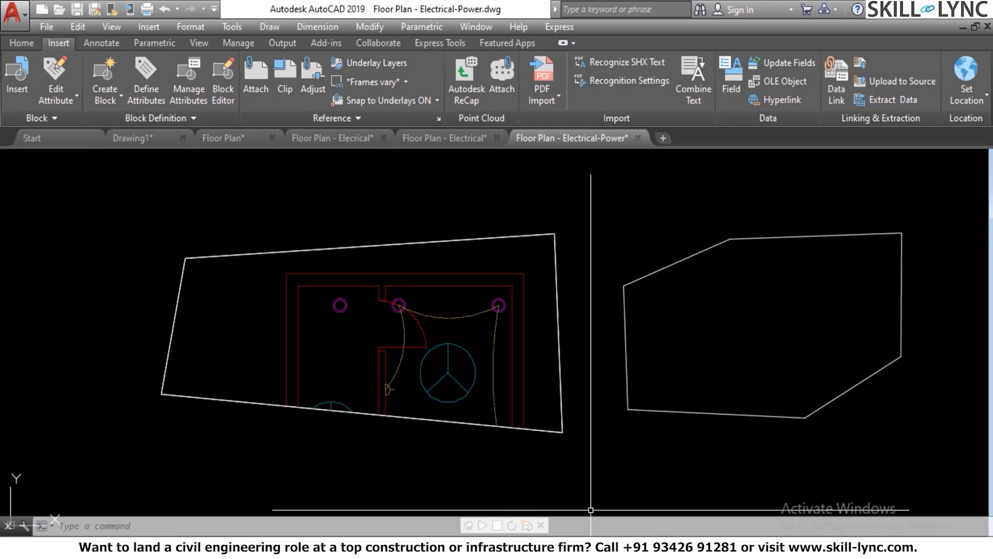
Erase the six-sided polyline beside the clipped plan.
{"action": "scroll", "coordinate": [377, 376], "scroll_direction": "down", "scroll_amount": 4}
{"action": "left_click", "coordinate": [567, 418]}
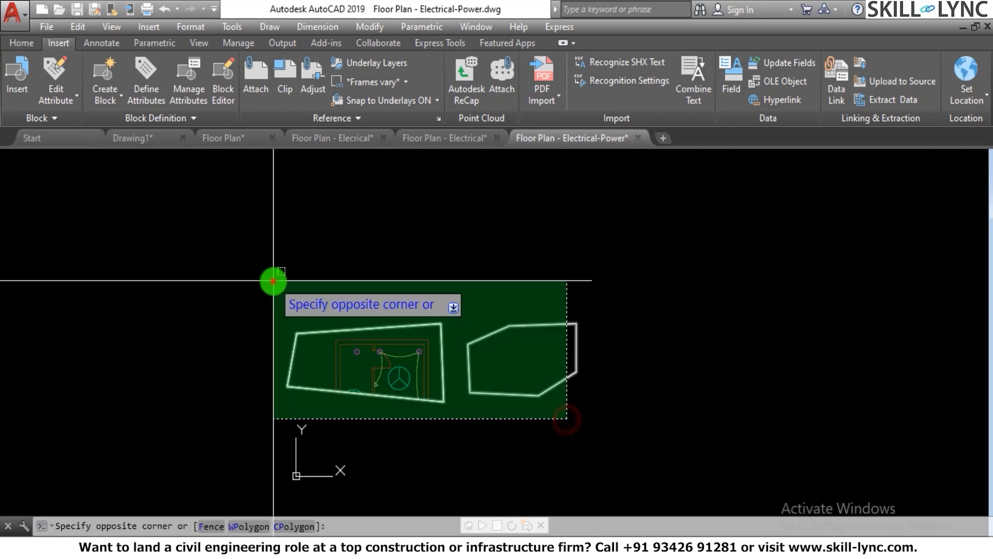
{"action": "left_click", "coordinate": [273, 281]}
{"action": "key", "text": "Escape"}
{"action": "left_click", "coordinate": [587, 348]}
{"action": "left_click", "coordinate": [543, 348]}
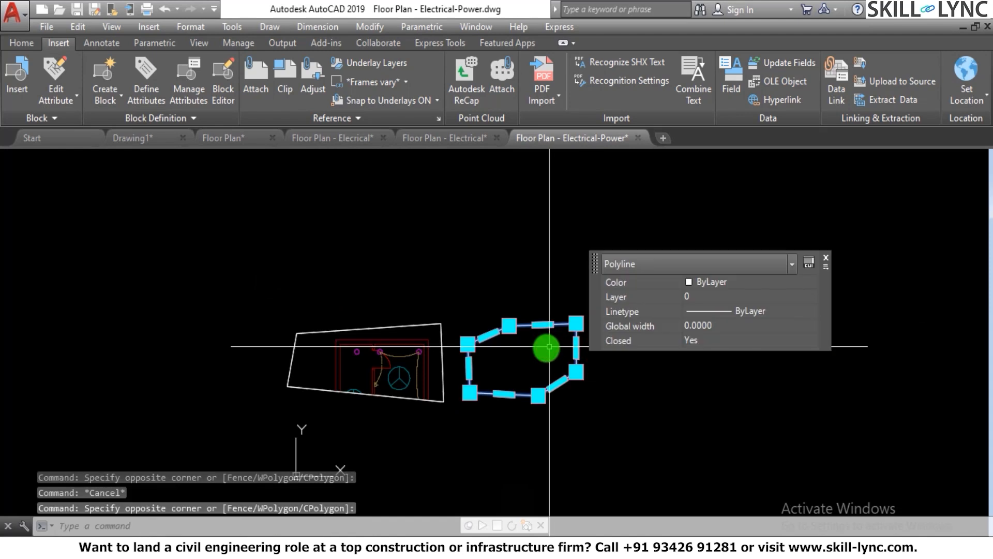
{"action": "type", "text": "e"}
{"action": "key", "text": "Return"}
Erase the four-sided polyline around the clipped plan.
{"action": "left_click", "coordinate": [451, 342]}
{"action": "left_click", "coordinate": [421, 348]}
{"action": "key", "text": "Escape"}
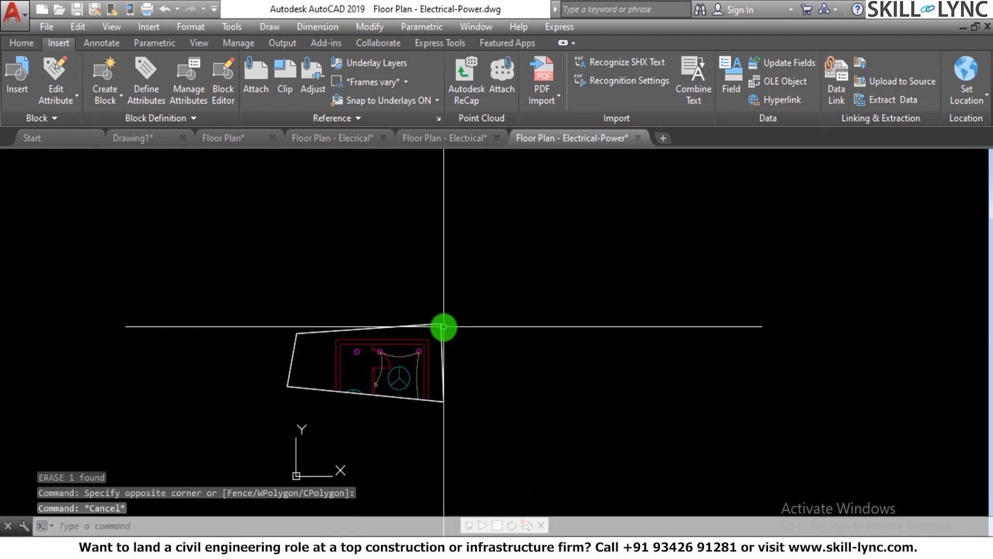
{"action": "left_click", "coordinate": [441, 325]}
{"action": "type", "text": "e"}
{"action": "key", "text": "Return"}
{"action": "scroll", "coordinate": [406, 355], "scroll_direction": "down", "scroll_amount": 2}
{"action": "scroll", "coordinate": [470, 315], "scroll_direction": "up", "scroll_amount": 3}
{"action": "left_click", "coordinate": [414, 255]}
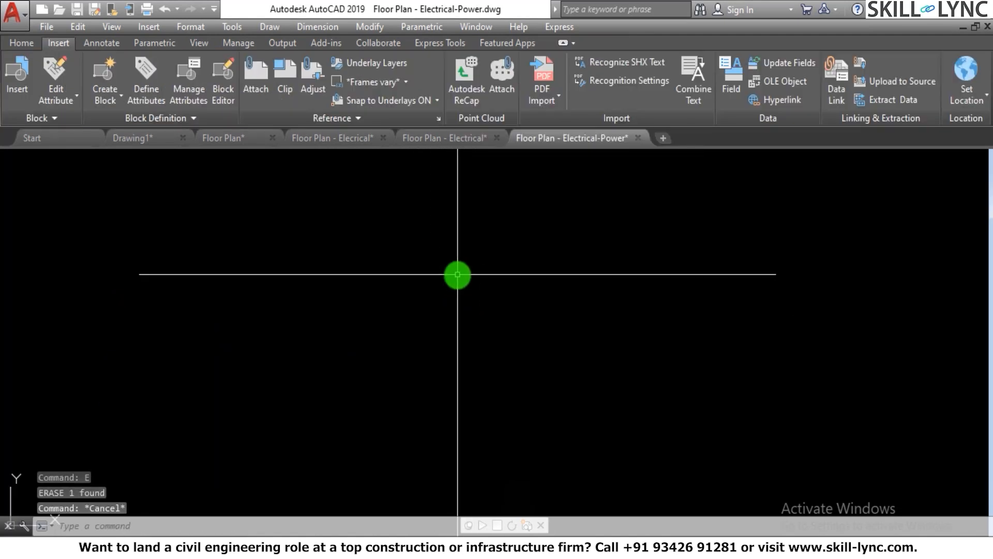
Undo the last erase at the clipped plan.
{"action": "type", "text": "u"}
{"action": "key", "text": "Return"}
{"action": "scroll", "coordinate": [467, 270], "scroll_direction": "down", "scroll_amount": 2}
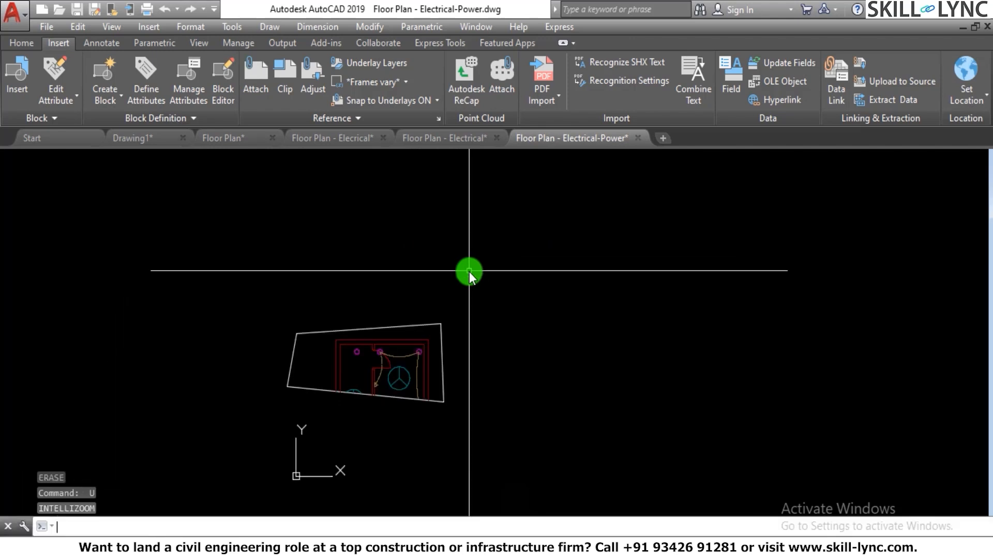
{"action": "scroll", "coordinate": [378, 364], "scroll_direction": "up", "scroll_amount": 3}
{"action": "left_click", "coordinate": [326, 271]}
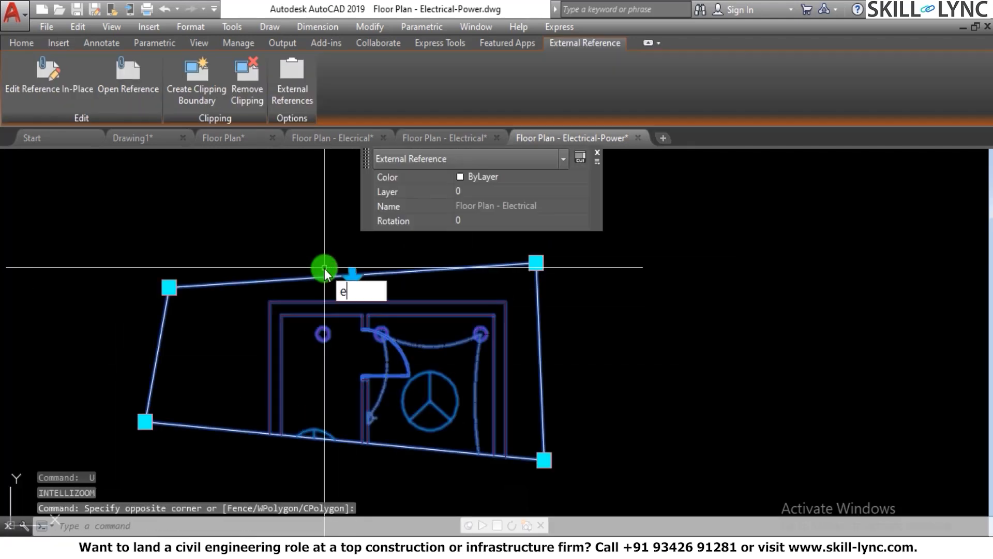
{"action": "key", "text": "Escape"}
{"action": "key", "text": "Escape"}
{"action": "key", "text": "Escape"}
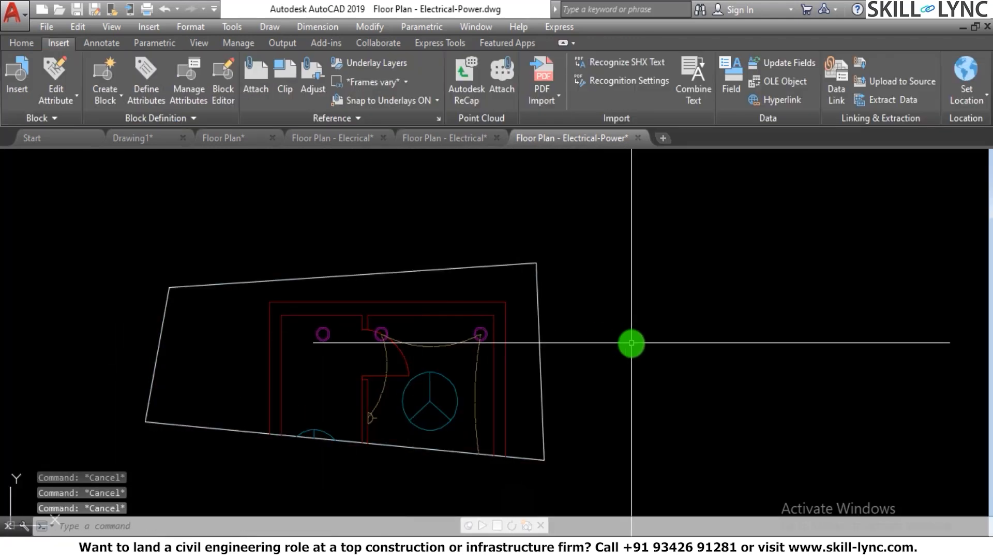
Switch to the Floor Plan drawing.
{"action": "left_click", "coordinate": [444, 137]}
{"action": "left_click", "coordinate": [335, 136]}
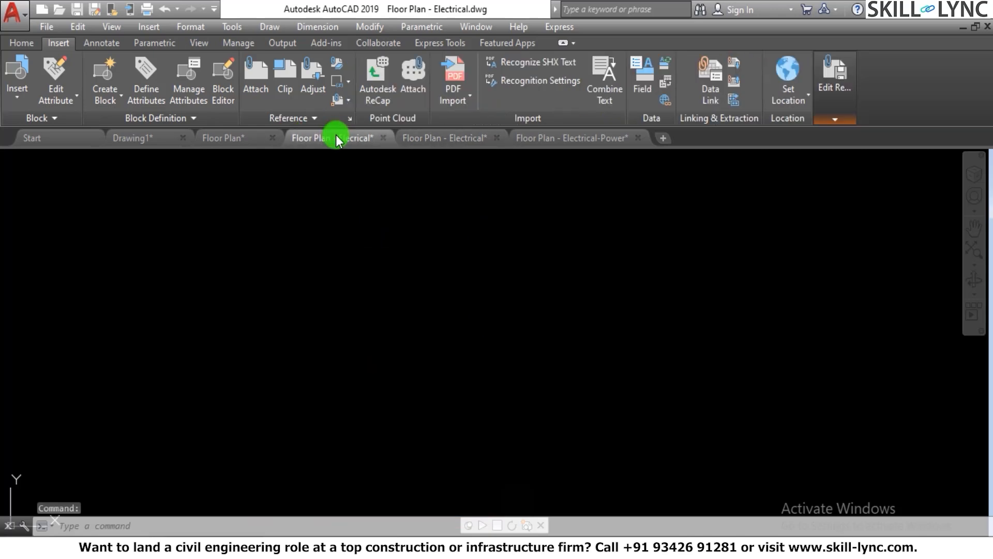
{"action": "left_click", "coordinate": [227, 137]}
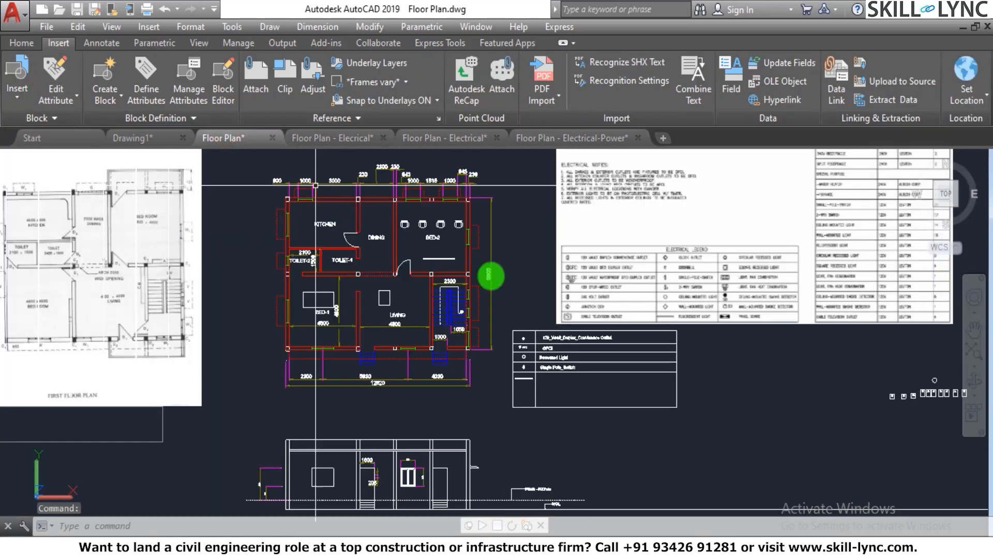
Examine the floor plan, the reference images and the elevation below the plan.
{"action": "scroll", "coordinate": [470, 276], "scroll_direction": "down", "scroll_amount": 3}
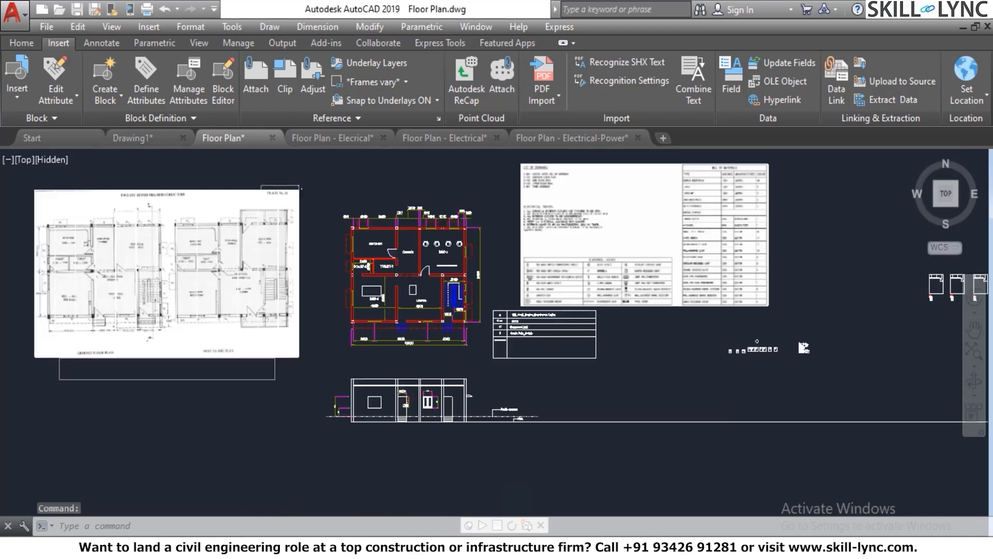
{"action": "scroll", "coordinate": [473, 275], "scroll_direction": "up", "scroll_amount": 2}
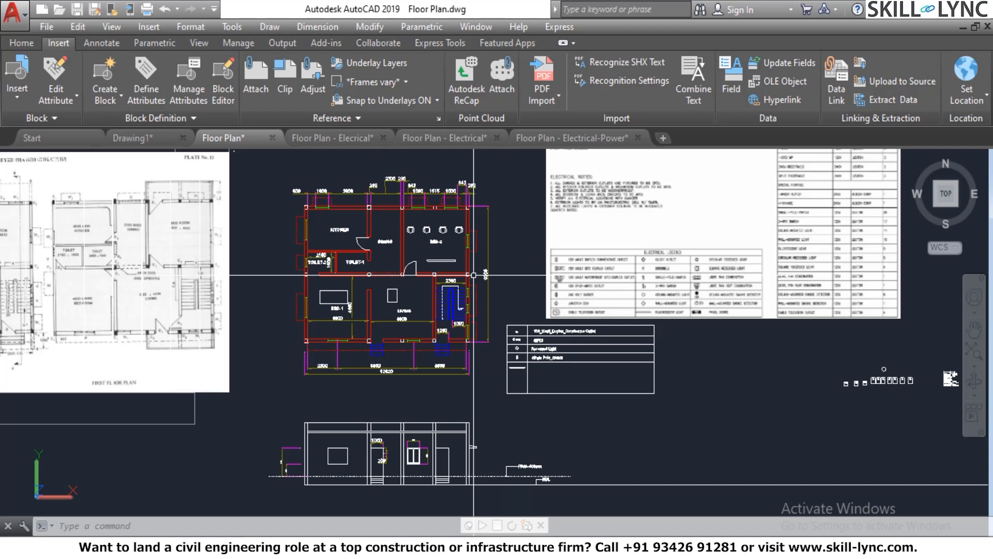
{"action": "scroll", "coordinate": [348, 250], "scroll_direction": "down", "scroll_amount": 2}
{"action": "scroll", "coordinate": [346, 392], "scroll_direction": "up", "scroll_amount": 2}
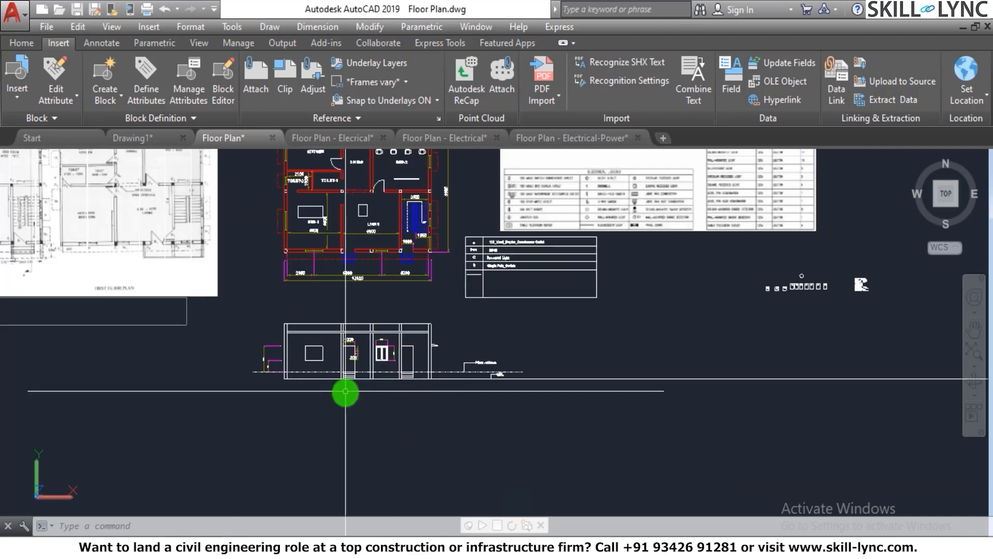
{"action": "scroll", "coordinate": [345, 391], "scroll_direction": "up", "scroll_amount": 2}
{"action": "scroll", "coordinate": [350, 288], "scroll_direction": "up", "scroll_amount": 2}
{"action": "key", "text": "Escape"}
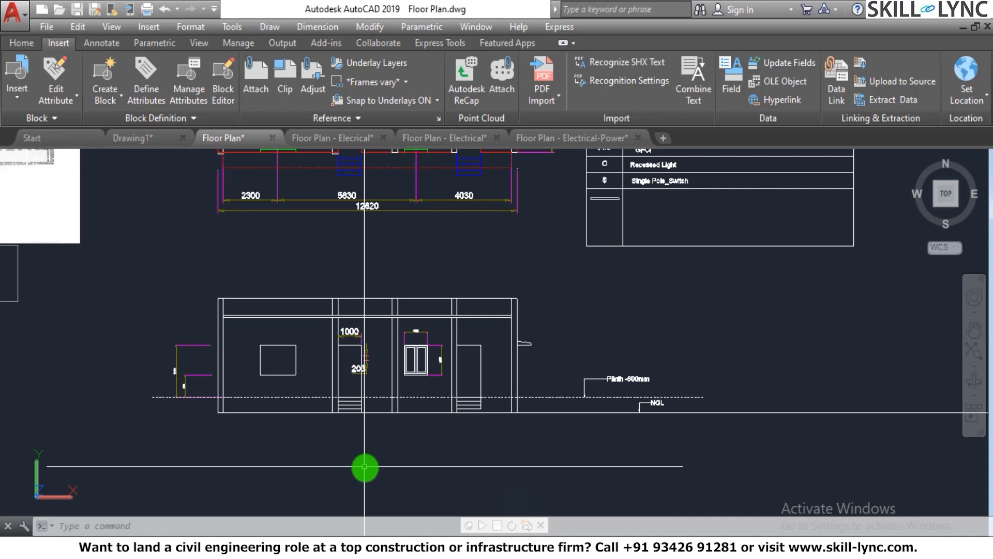
{"action": "scroll", "coordinate": [521, 248], "scroll_direction": "down", "scroll_amount": 2}
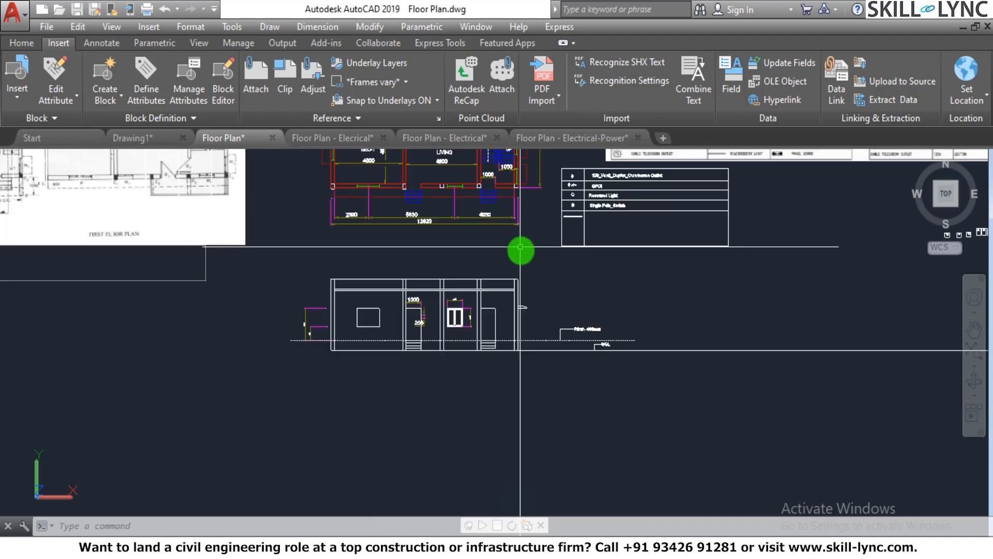
{"action": "scroll", "coordinate": [655, 192], "scroll_direction": "up", "scroll_amount": 4}
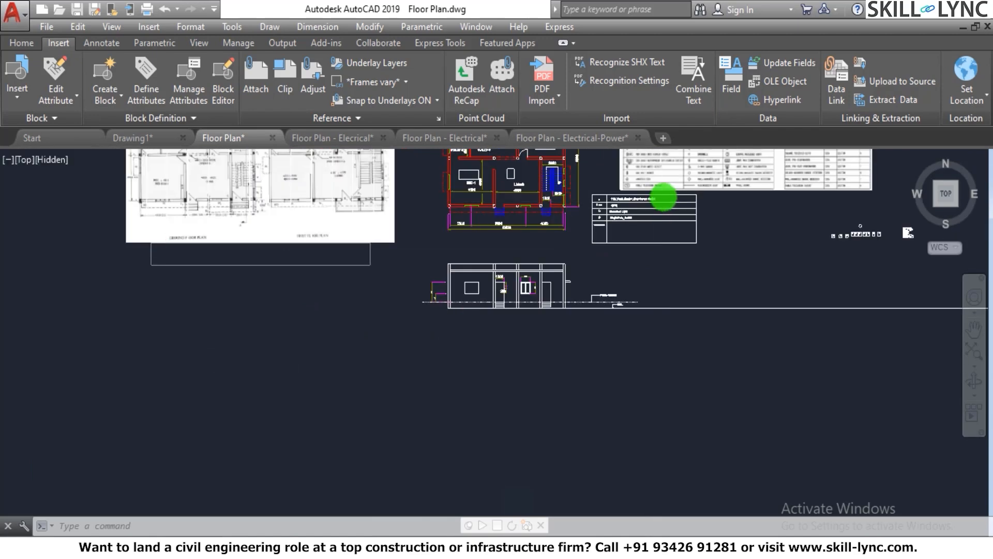
{"action": "left_click", "coordinate": [364, 191]}
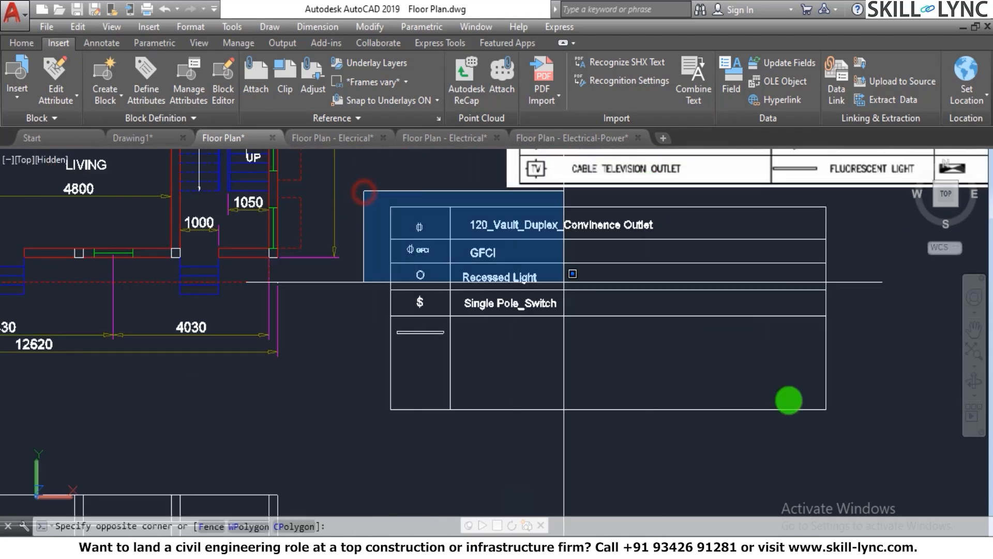
{"action": "left_click", "coordinate": [878, 455]}
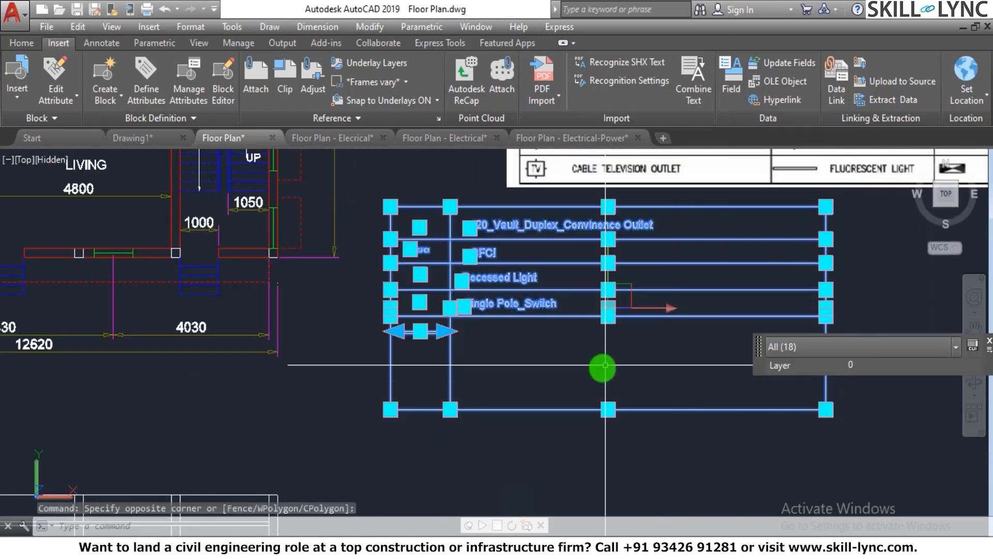
{"action": "key", "text": "Escape"}
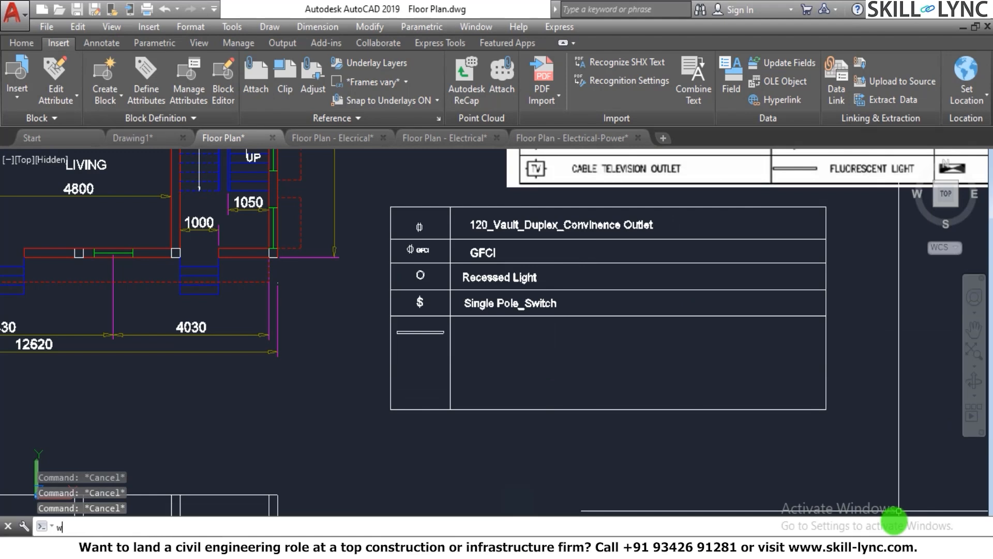
Start the Write Block command and review its Block and Entire drawing source options.
{"action": "type", "text": "w"}
{"action": "key", "text": "Return"}
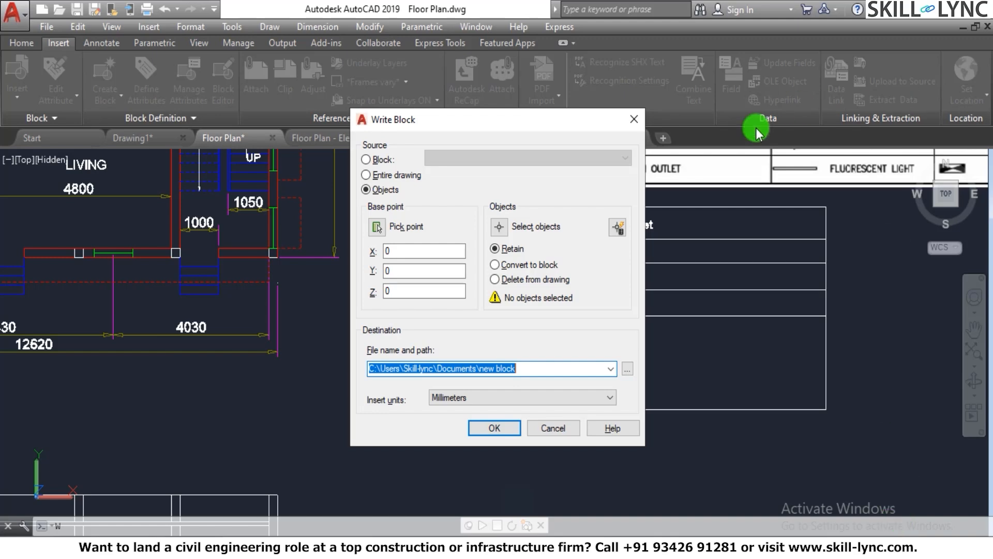
{"action": "left_click", "coordinate": [365, 159]}
{"action": "left_click", "coordinate": [465, 158]}
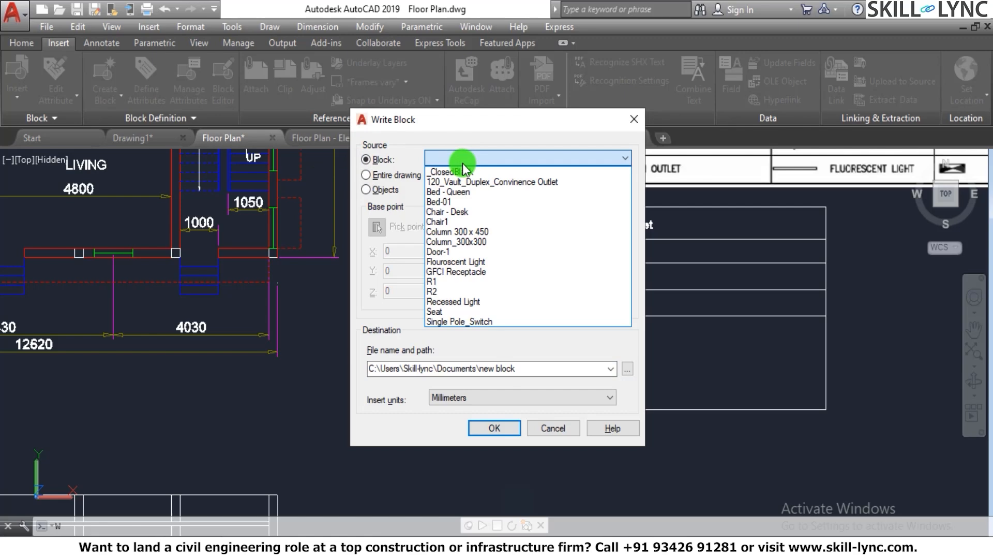
{"action": "left_click", "coordinate": [464, 158]}
{"action": "left_click", "coordinate": [366, 175]}
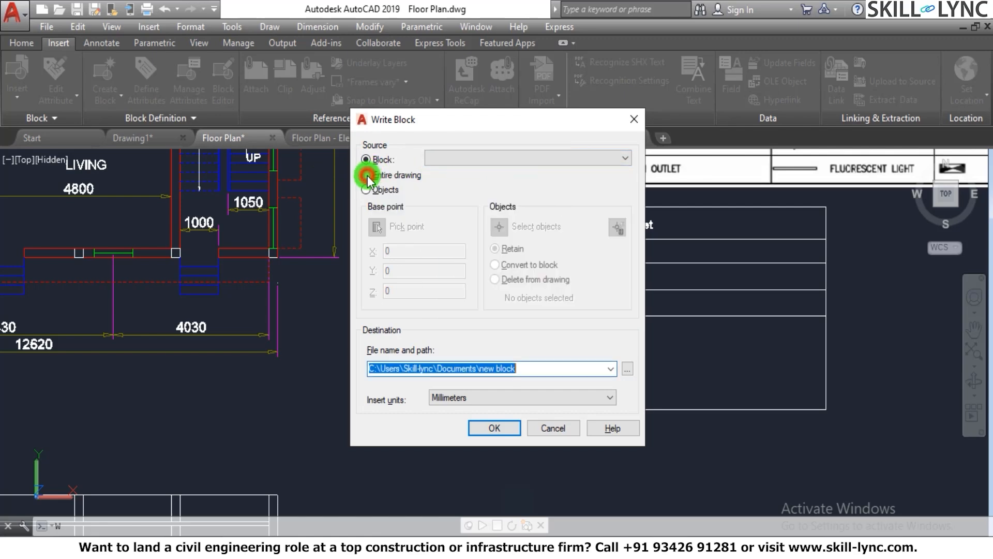
{"action": "left_click", "coordinate": [366, 175]}
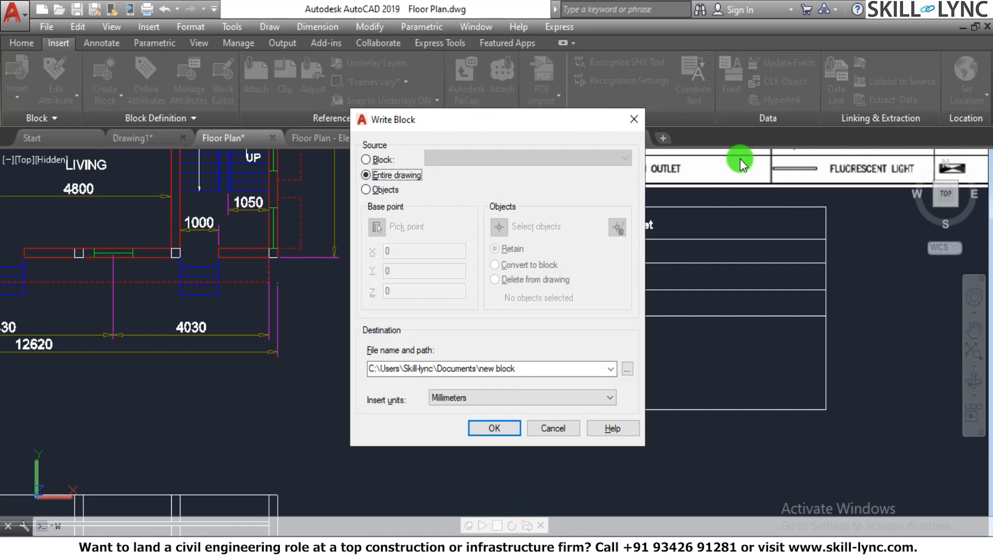
Use the whole electrical symbol table as the Write Block source objects, with its lower-left corner as the base point.
{"action": "left_click", "coordinate": [367, 190]}
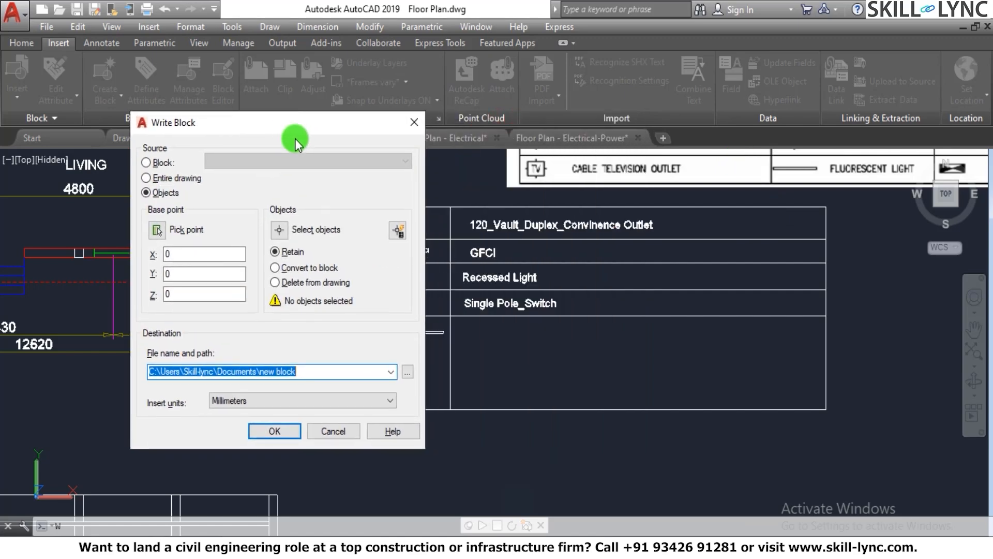
{"action": "left_click", "coordinate": [278, 230]}
{"action": "left_click", "coordinate": [357, 191]}
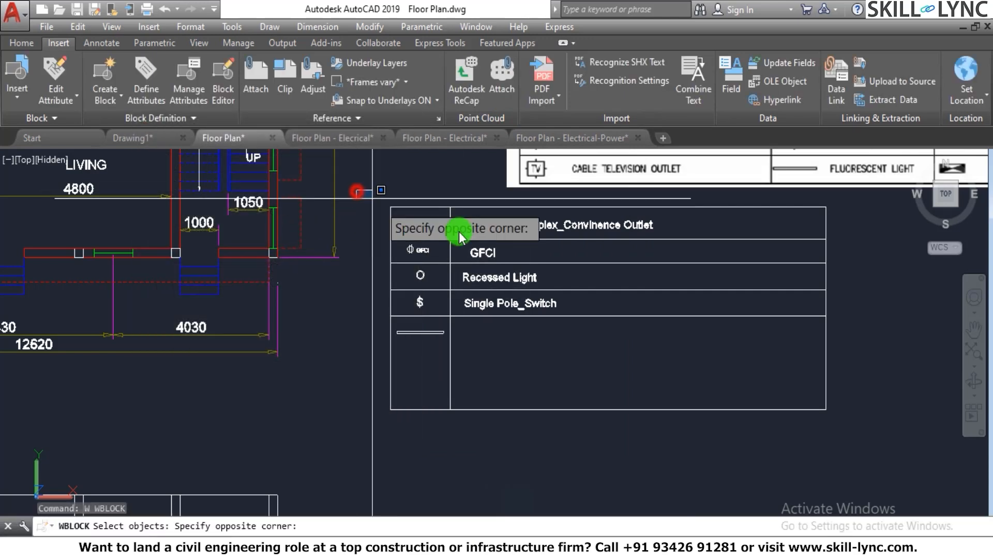
{"action": "left_click", "coordinate": [898, 450]}
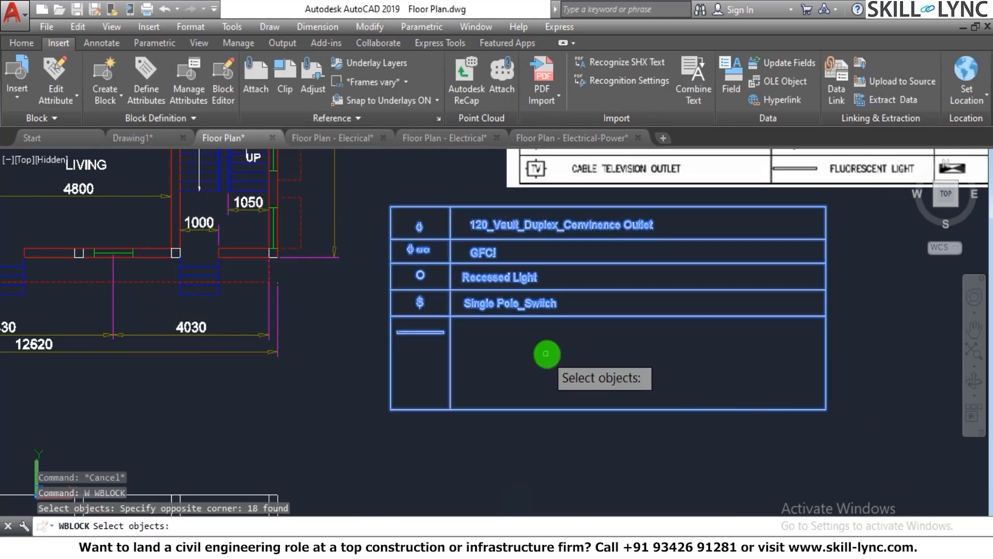
{"action": "key", "text": "Return"}
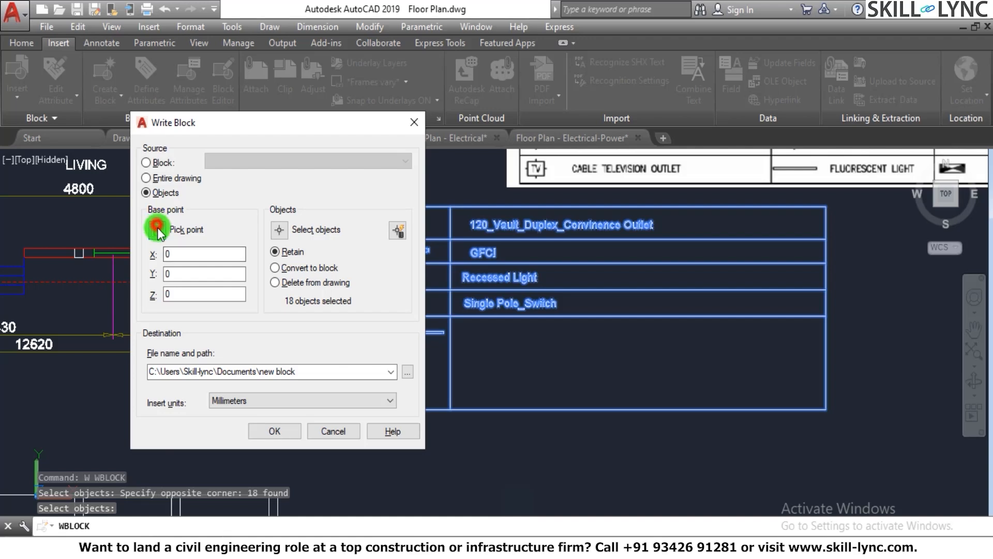
{"action": "left_click", "coordinate": [158, 230]}
{"action": "left_click", "coordinate": [395, 402]}
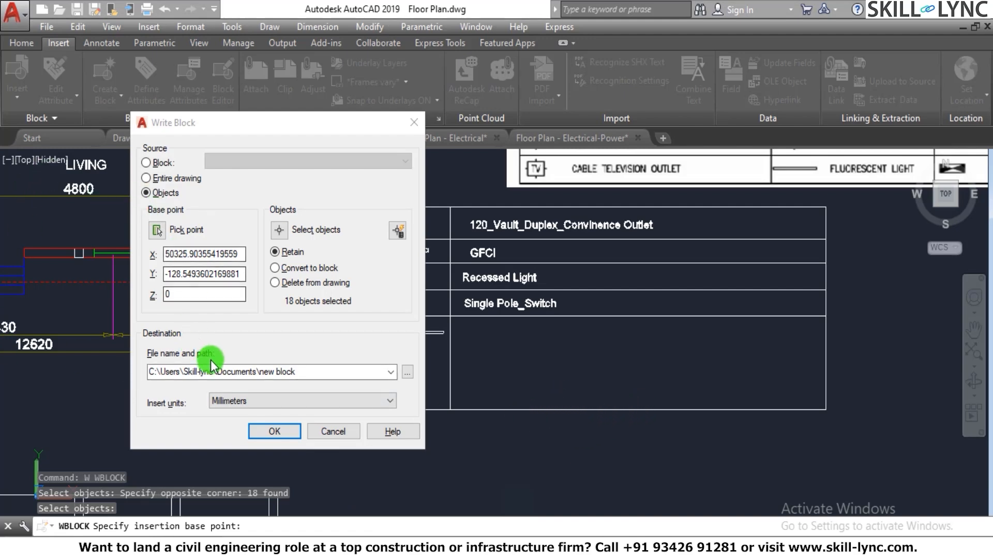
Set the block's destination to a file named Electrical Legend in the Desktop's Skill Lync\Week 9 folder.
{"action": "left_click", "coordinate": [316, 372]}
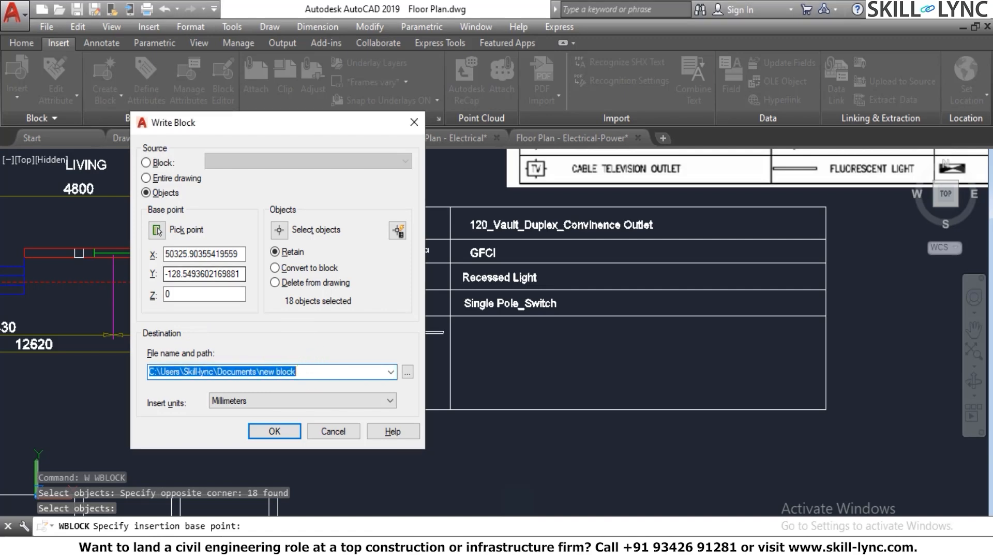
{"action": "left_click", "coordinate": [408, 371]}
{"action": "left_click", "coordinate": [188, 123]}
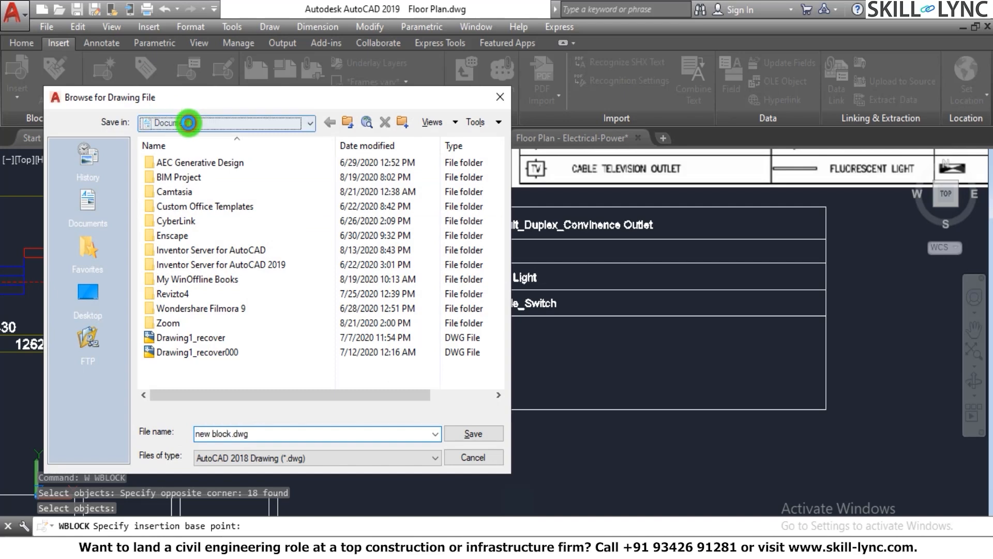
{"action": "left_click", "coordinate": [179, 135]}
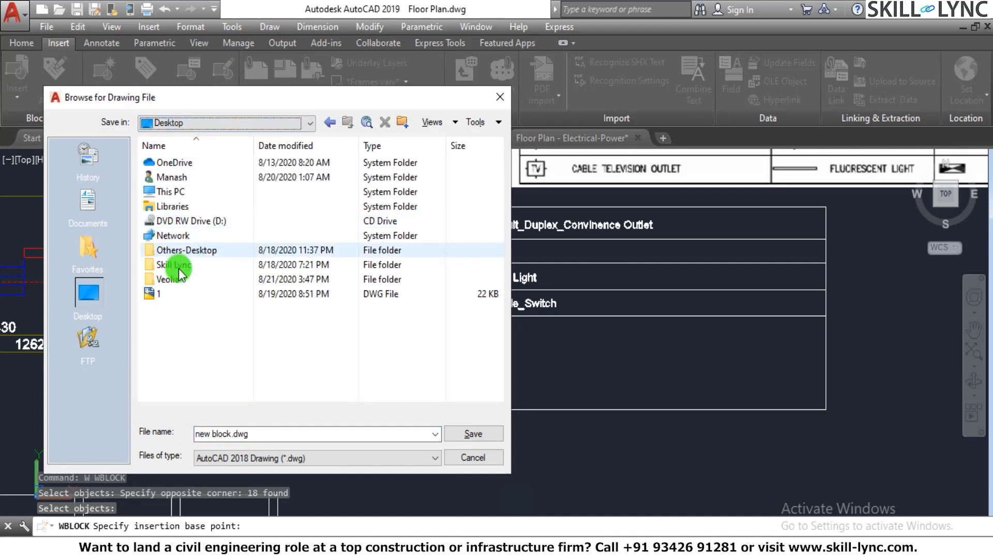
{"action": "double_click", "coordinate": [174, 264]}
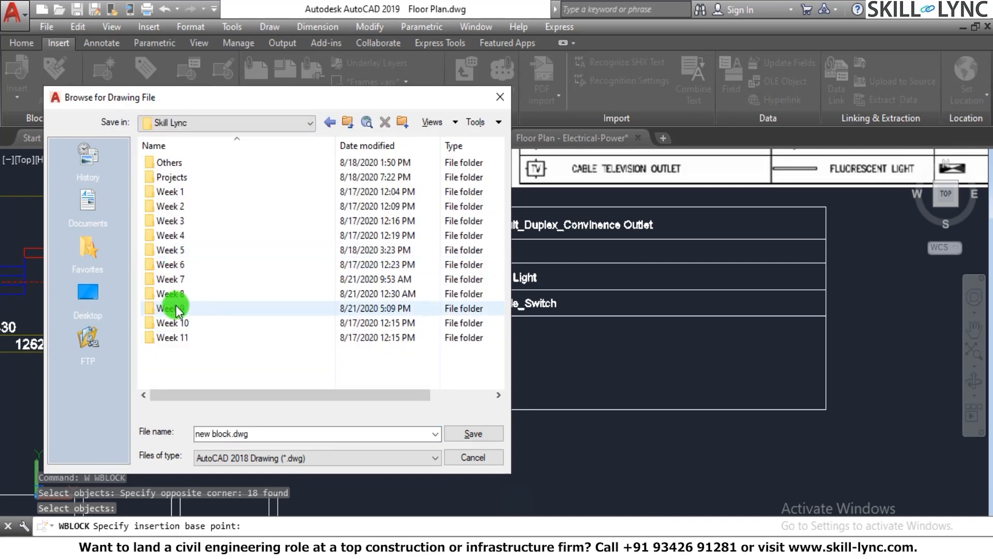
{"action": "double_click", "coordinate": [176, 308]}
{"action": "left_click", "coordinate": [258, 434]}
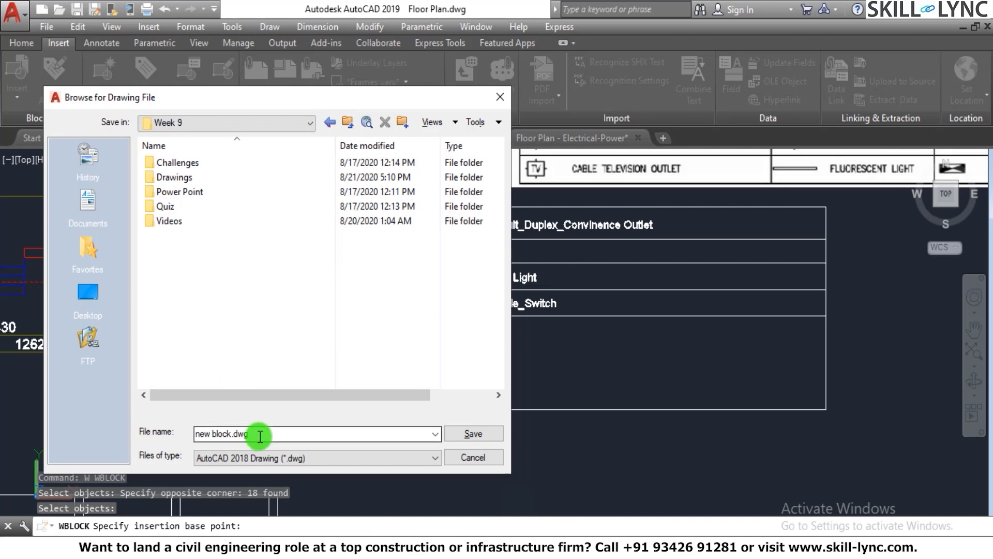
{"action": "double_click", "coordinate": [278, 436]}
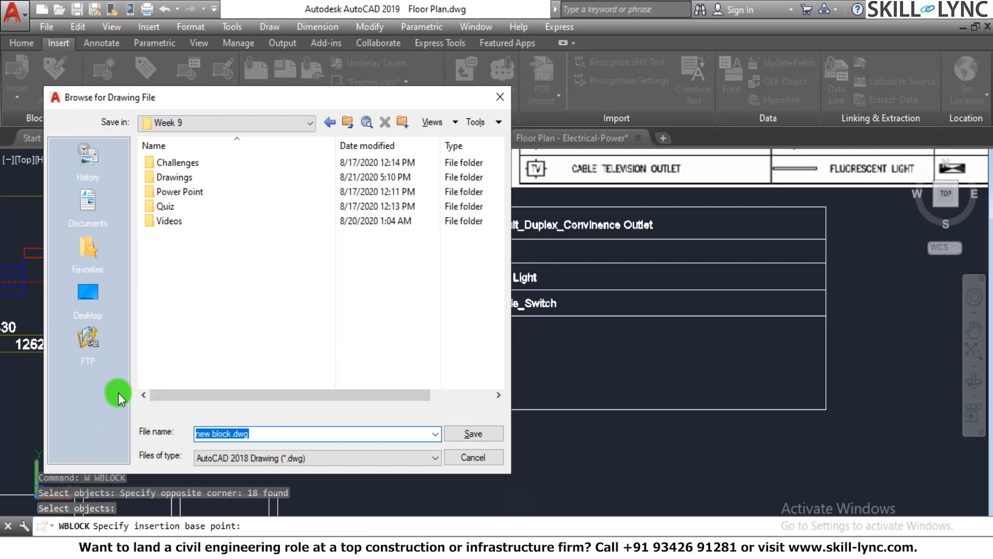
{"action": "type", "text": "Electrical "}
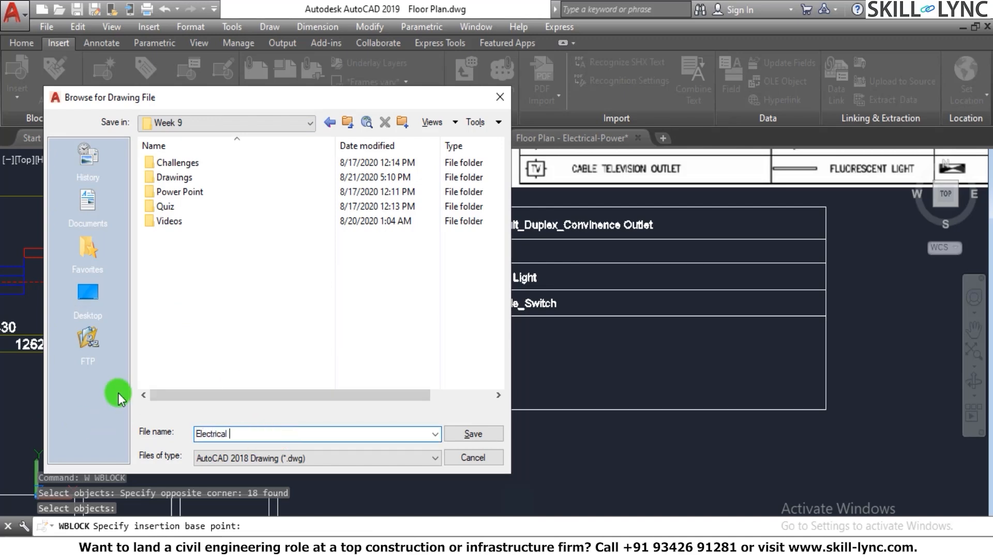
{"action": "type", "text": "Legend"}
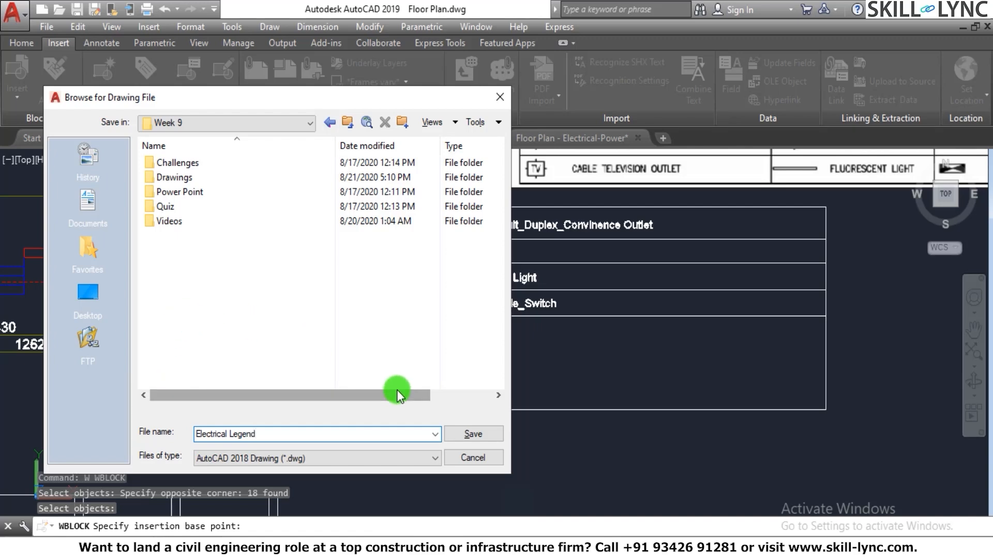
{"action": "left_click", "coordinate": [481, 436]}
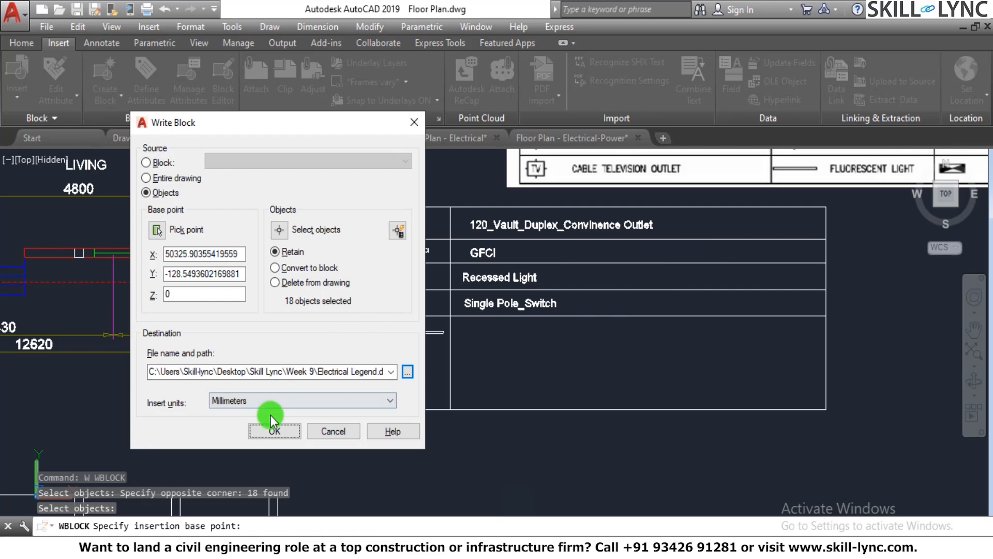
Pick the symbol table's lower-left corner again as the base point and write the block to file.
{"action": "left_click", "coordinate": [157, 229]}
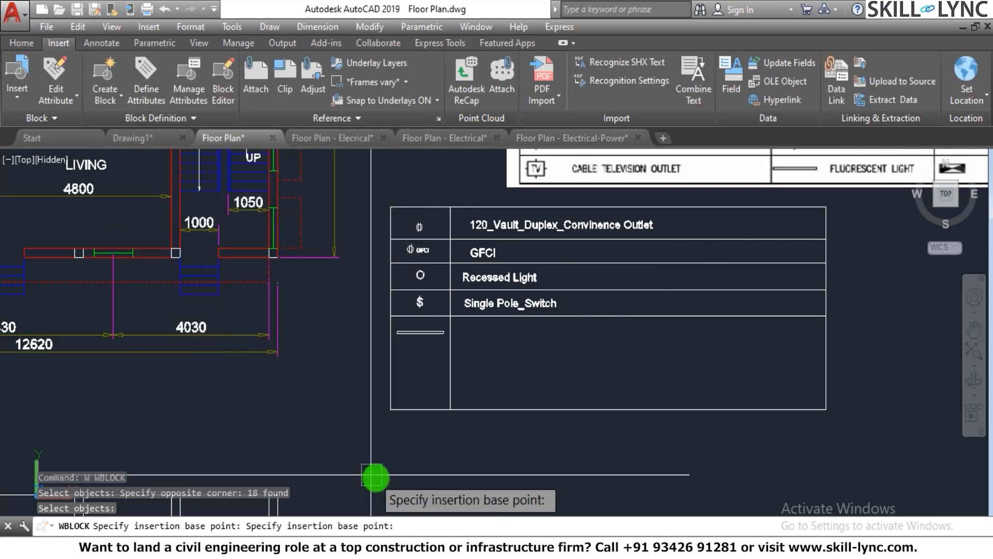
{"action": "left_click", "coordinate": [390, 410]}
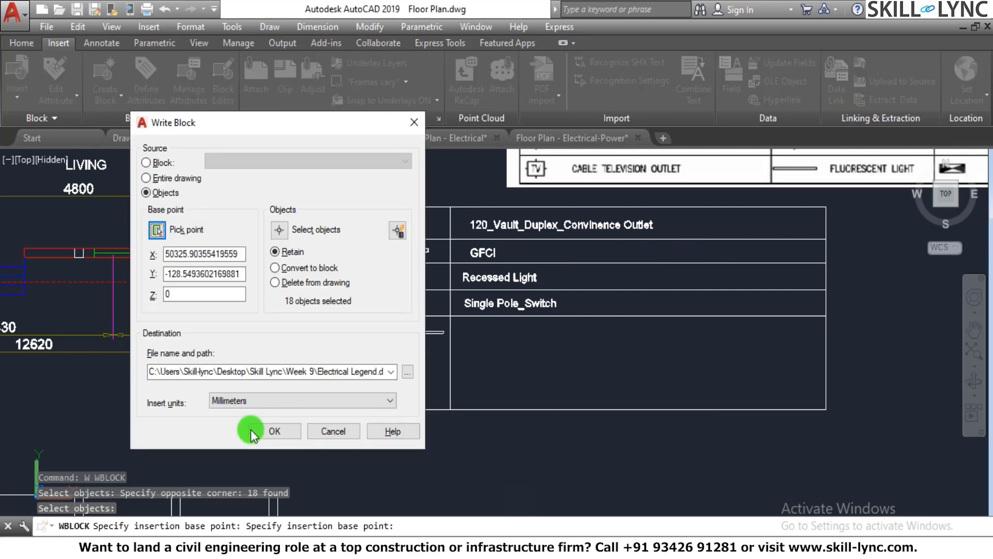
{"action": "left_click", "coordinate": [279, 433]}
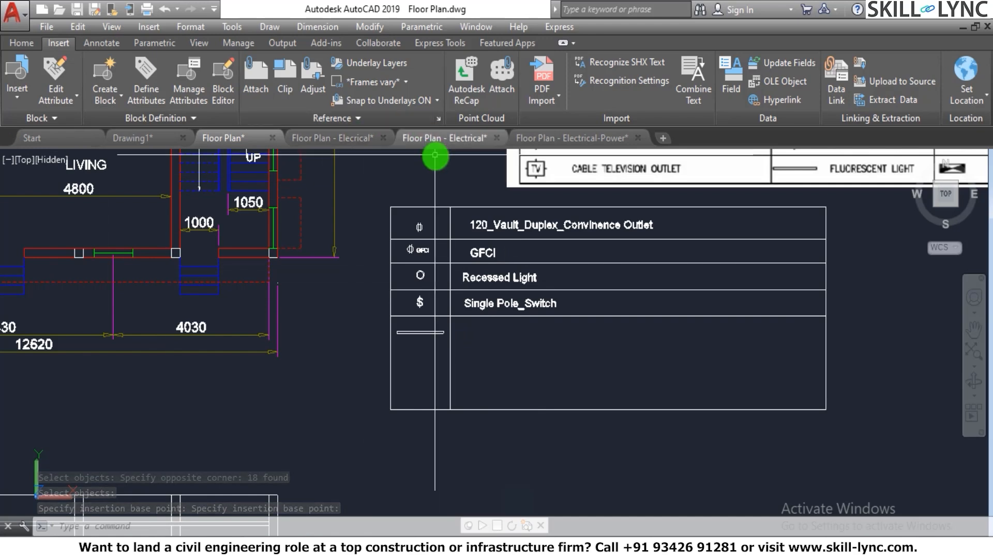
Switch to the Floor Plan - Electrical drawing.
{"action": "left_click", "coordinate": [443, 138]}
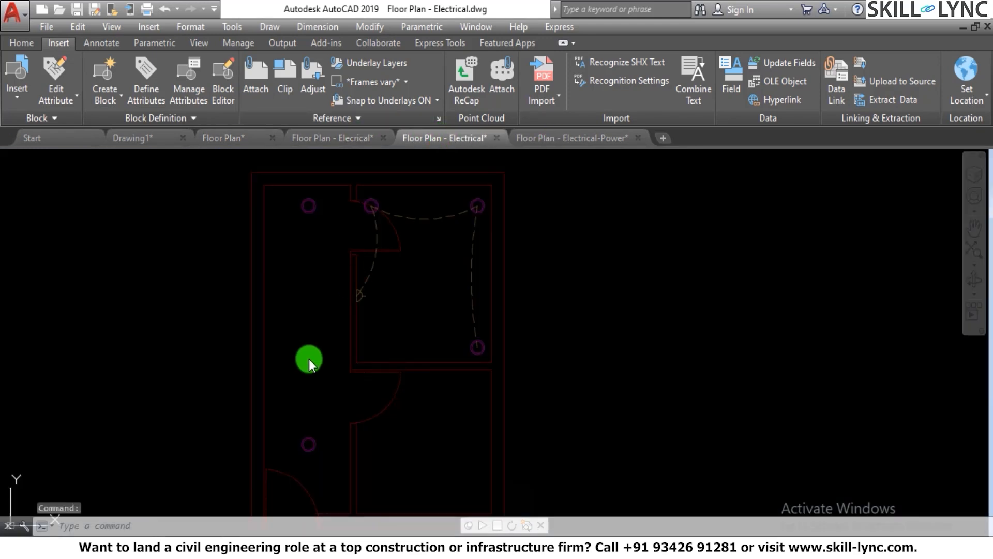
Load the Electrical Legend drawing from the Desktop's Skill Lync\Week 9 folder as the block for insertion.
{"action": "scroll", "coordinate": [308, 359], "scroll_direction": "down", "scroll_amount": 1}
{"action": "scroll", "coordinate": [572, 339], "scroll_direction": "up", "scroll_amount": 2}
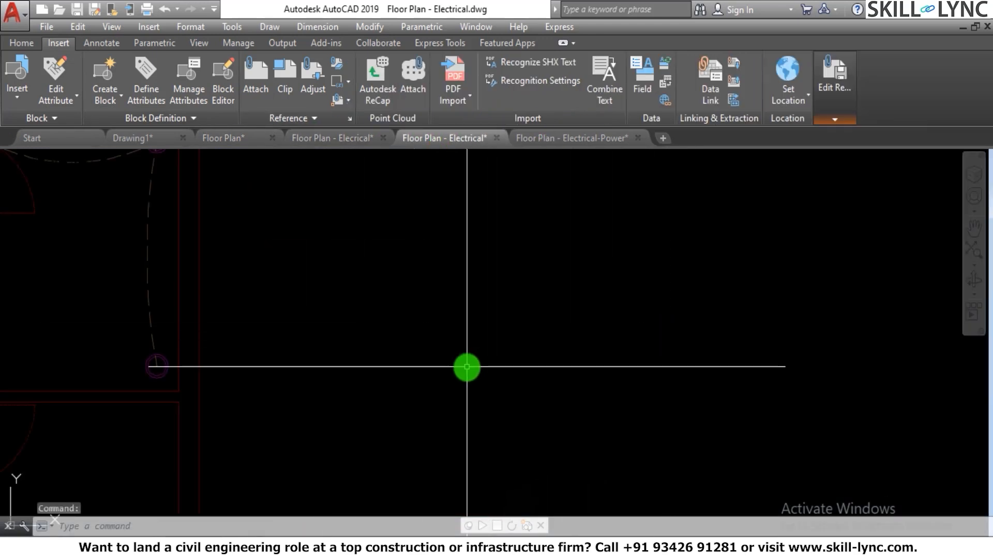
{"action": "type", "text": "I"}
{"action": "key", "text": "Return"}
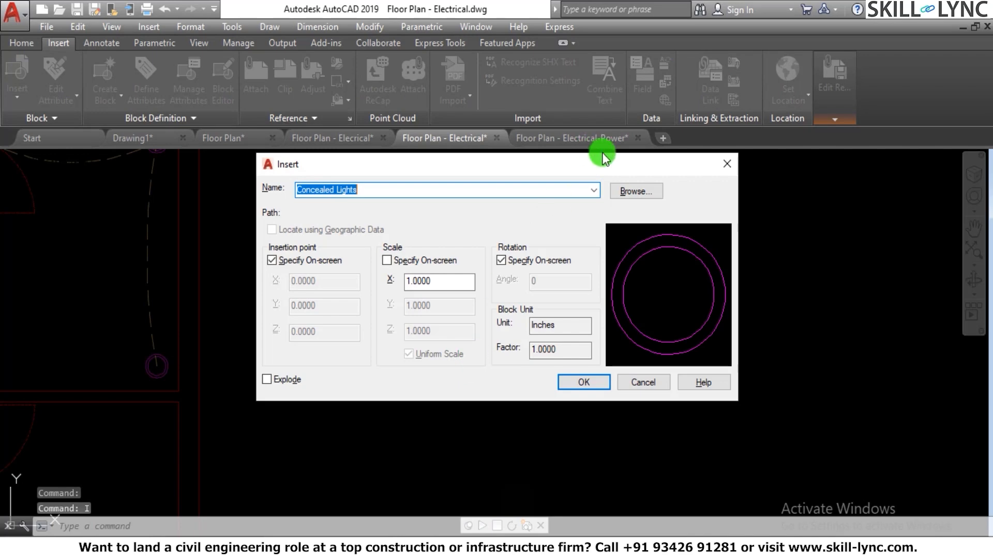
{"action": "left_click", "coordinate": [623, 191]}
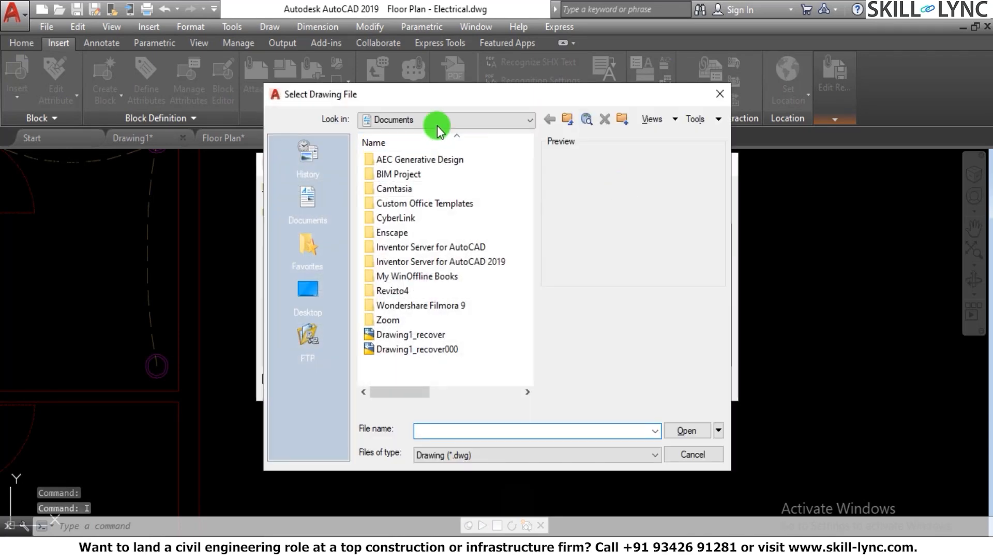
{"action": "left_click", "coordinate": [437, 122]}
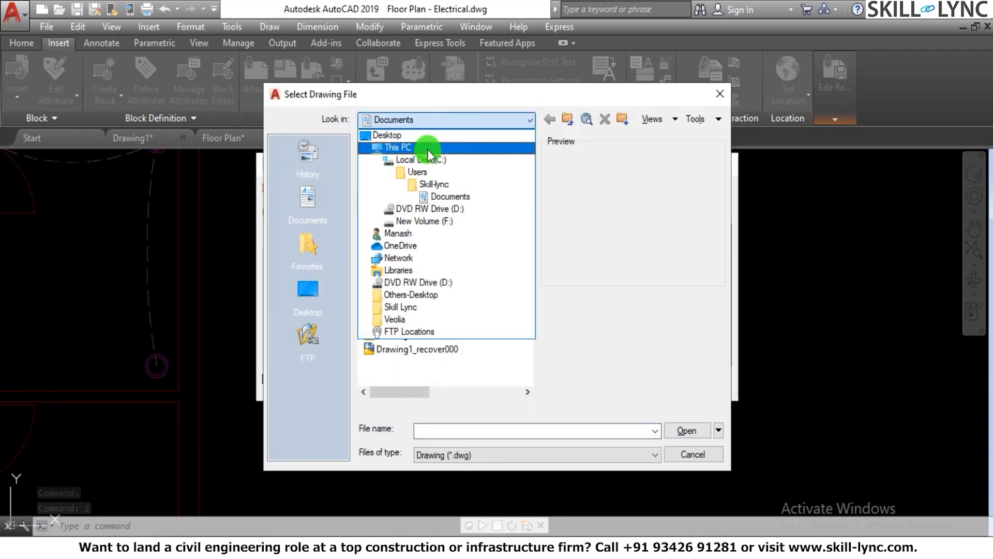
{"action": "left_click", "coordinate": [427, 135]}
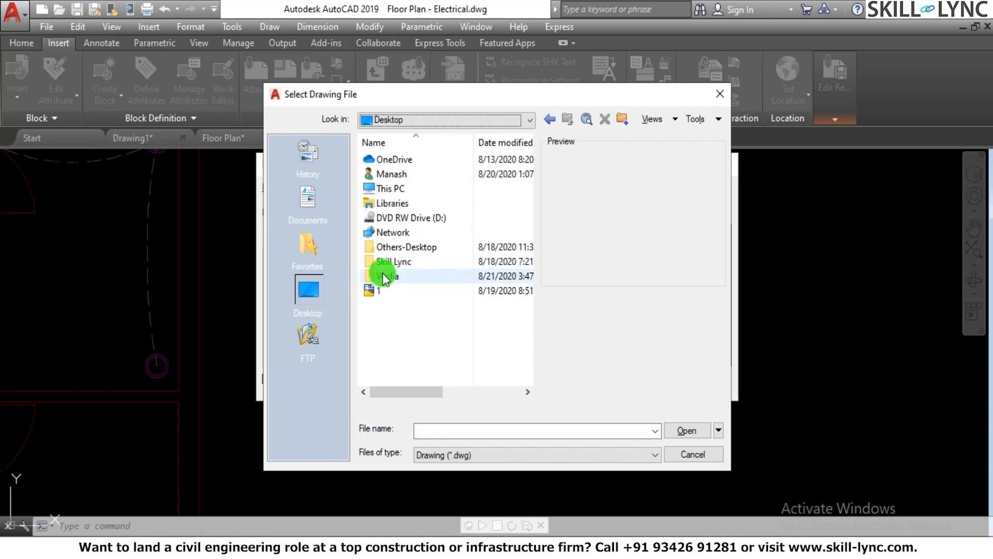
{"action": "double_click", "coordinate": [388, 262]}
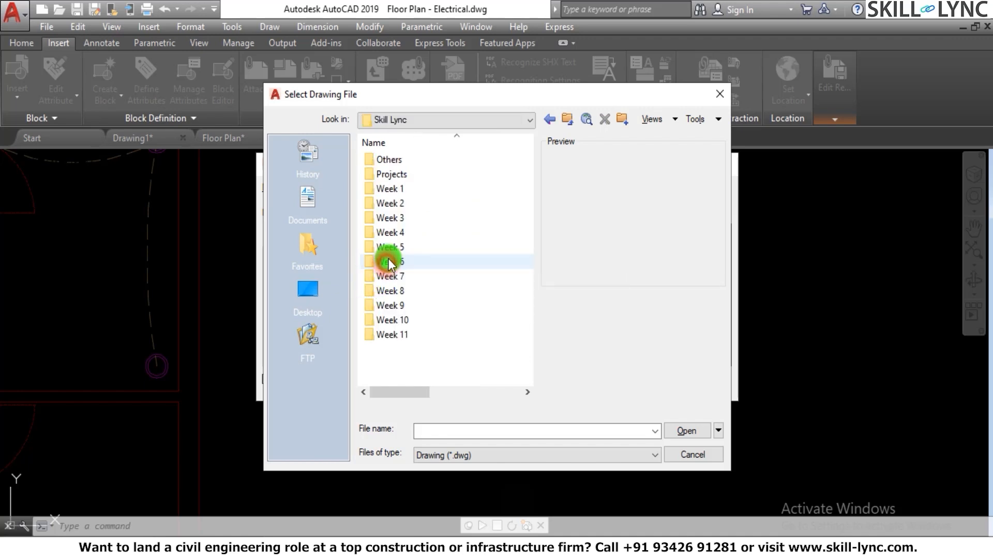
{"action": "double_click", "coordinate": [396, 306]}
{"action": "left_click", "coordinate": [406, 232]}
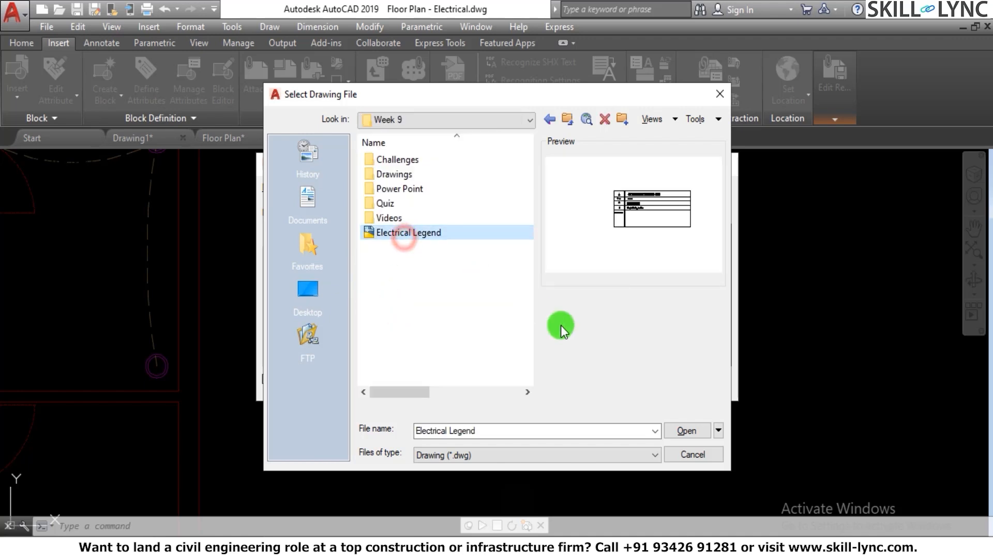
{"action": "left_click", "coordinate": [683, 430]}
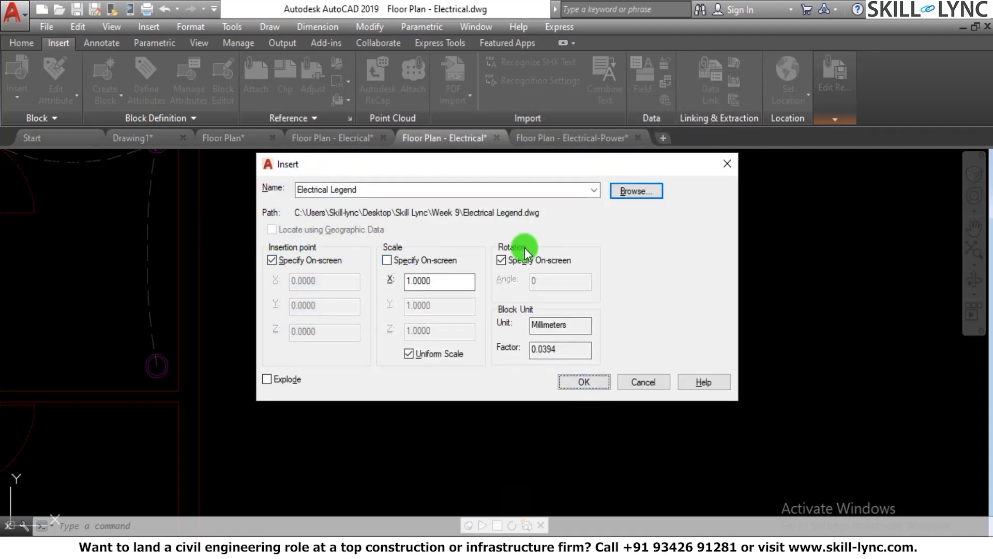
Insert the Electrical Legend block unrotated at scale 1, in the empty area just beside the floor plan.
{"action": "left_click", "coordinate": [566, 376]}
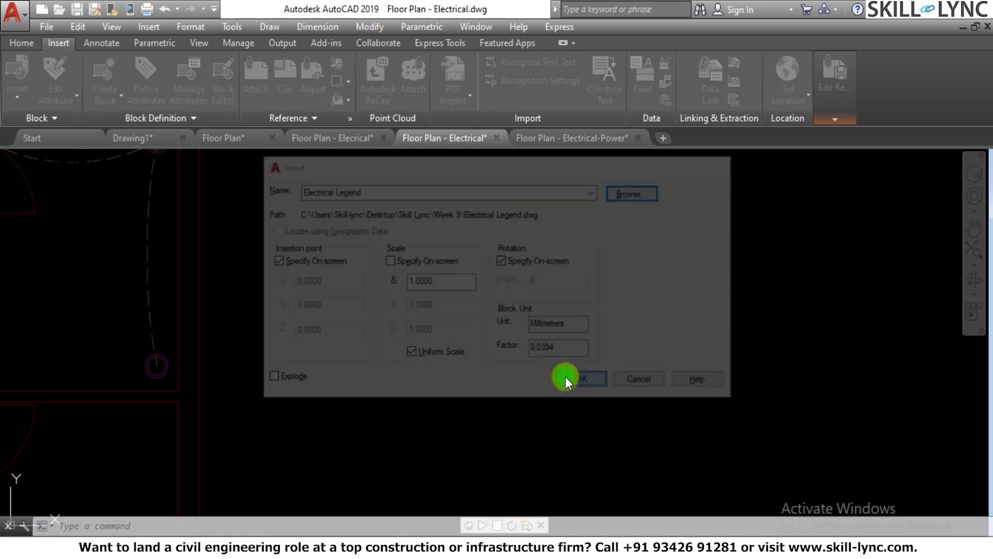
{"action": "left_click", "coordinate": [274, 391]}
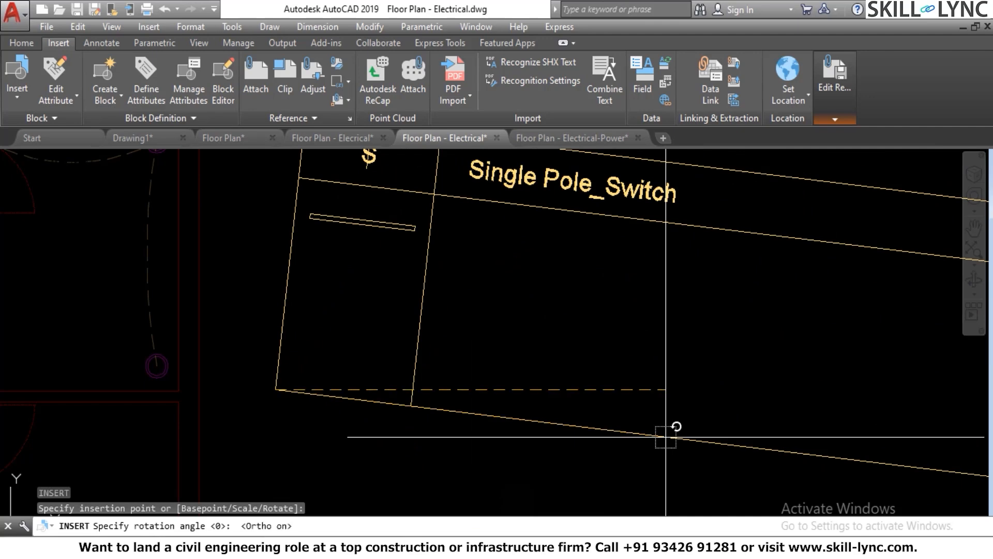
{"action": "left_click", "coordinate": [505, 418]}
{"action": "scroll", "coordinate": [441, 396], "scroll_direction": "down", "scroll_amount": 6}
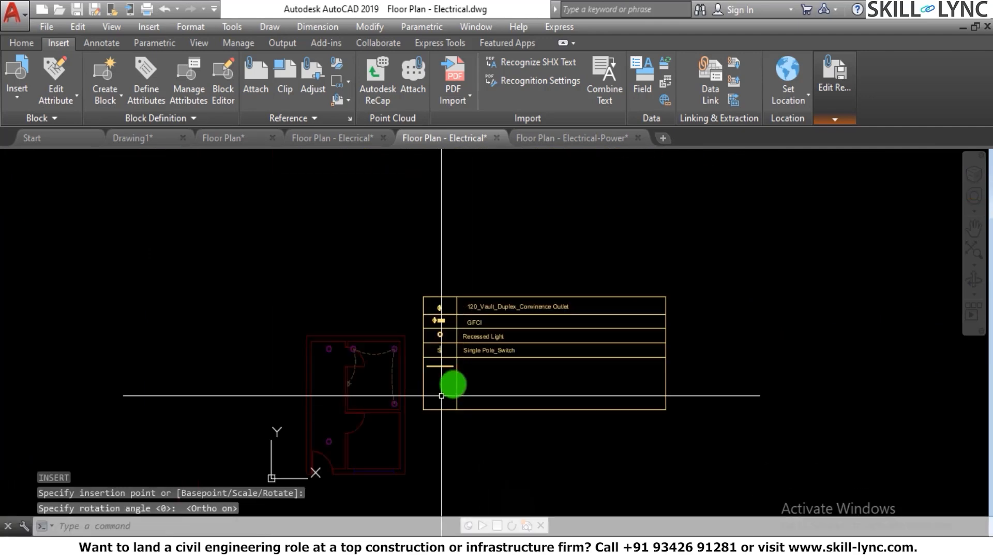
Examine the inserted legend table's symbols and their descriptions beside the floor plan.
{"action": "scroll", "coordinate": [445, 341], "scroll_direction": "up", "scroll_amount": 6}
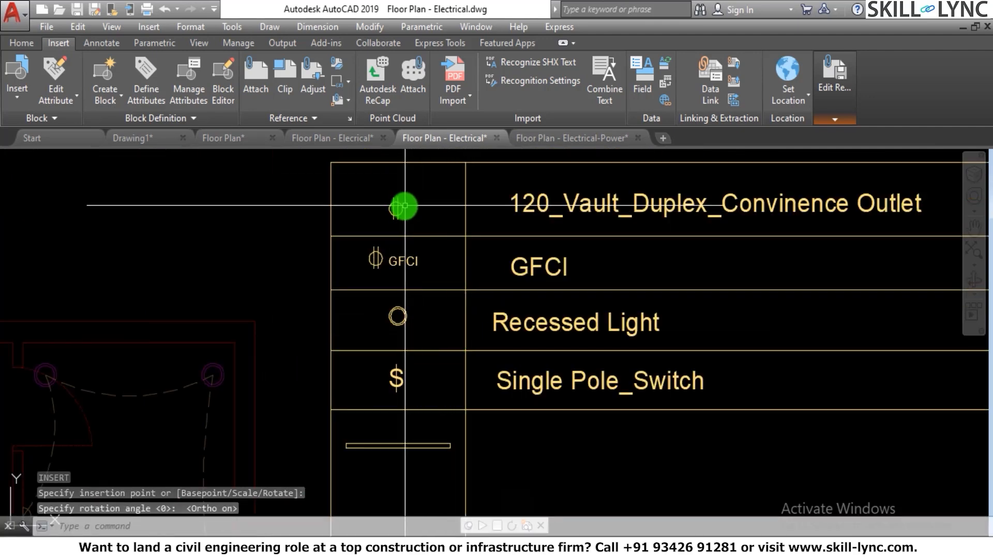
{"action": "scroll", "coordinate": [405, 228], "scroll_direction": "down", "scroll_amount": 1}
{"action": "scroll", "coordinate": [435, 346], "scroll_direction": "down", "scroll_amount": 2}
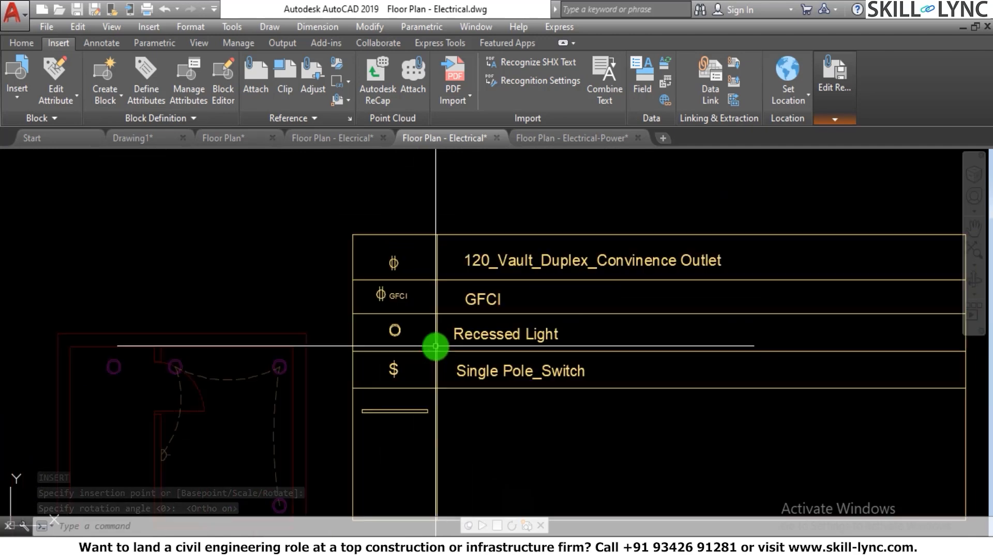
{"action": "middle_click_drag", "start_coordinate": [435, 346], "coordinate": [371, 339]}
{"action": "left_click", "coordinate": [414, 330]}
{"action": "key", "text": "Escape"}
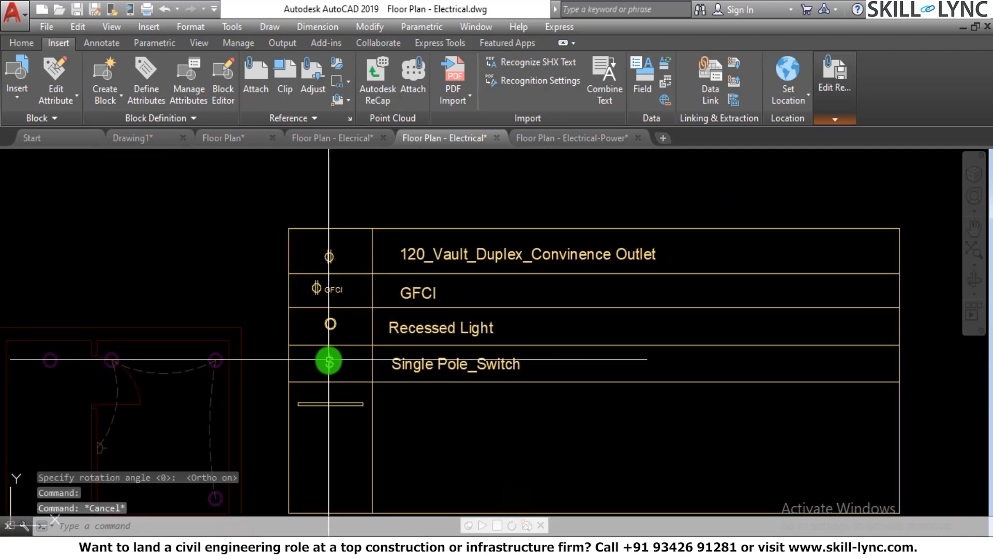
{"action": "key", "text": "Escape"}
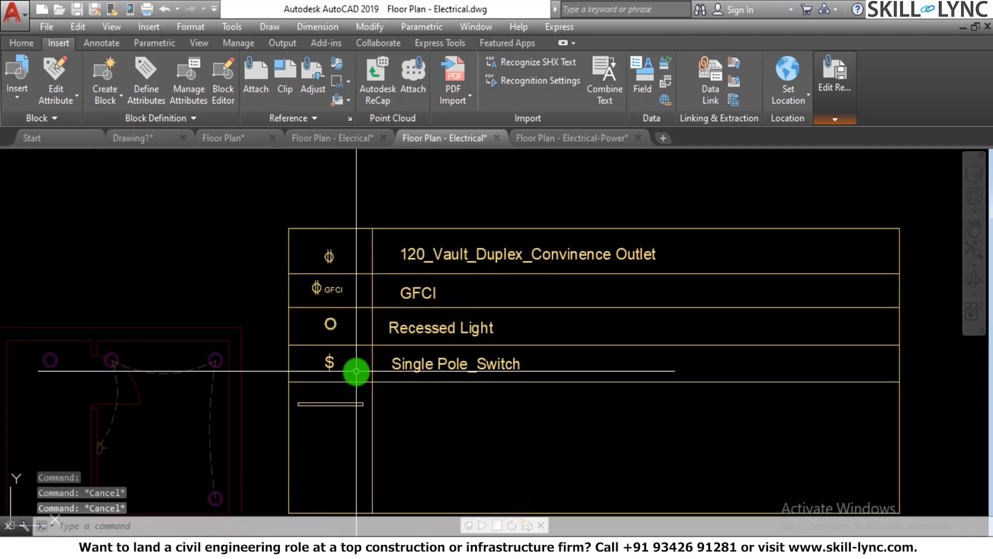
{"action": "left_click", "coordinate": [435, 273]}
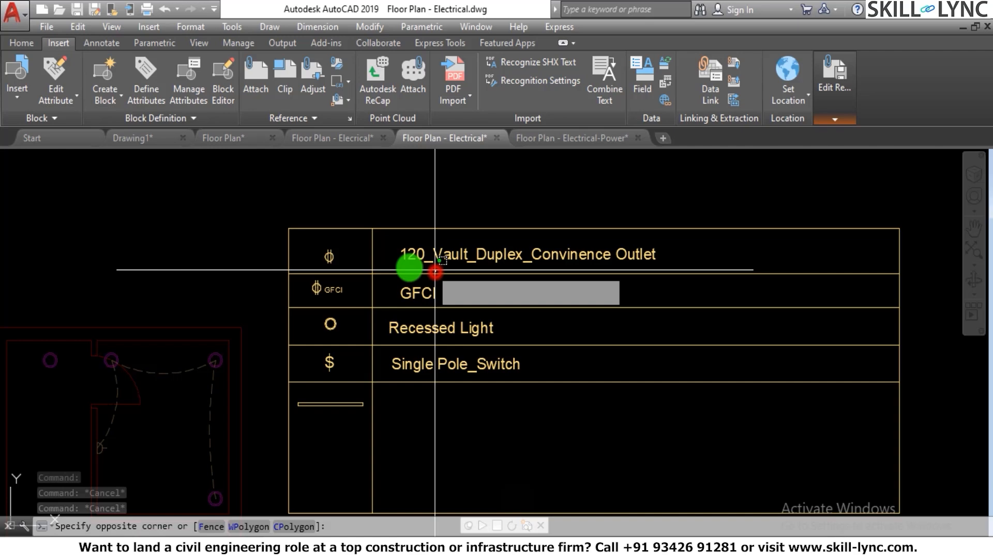
{"action": "left_click", "coordinate": [412, 293]}
{"action": "key", "text": "Escape"}
{"action": "left_click", "coordinate": [434, 241]}
{"action": "left_click", "coordinate": [405, 286]}
{"action": "key", "text": "Escape"}
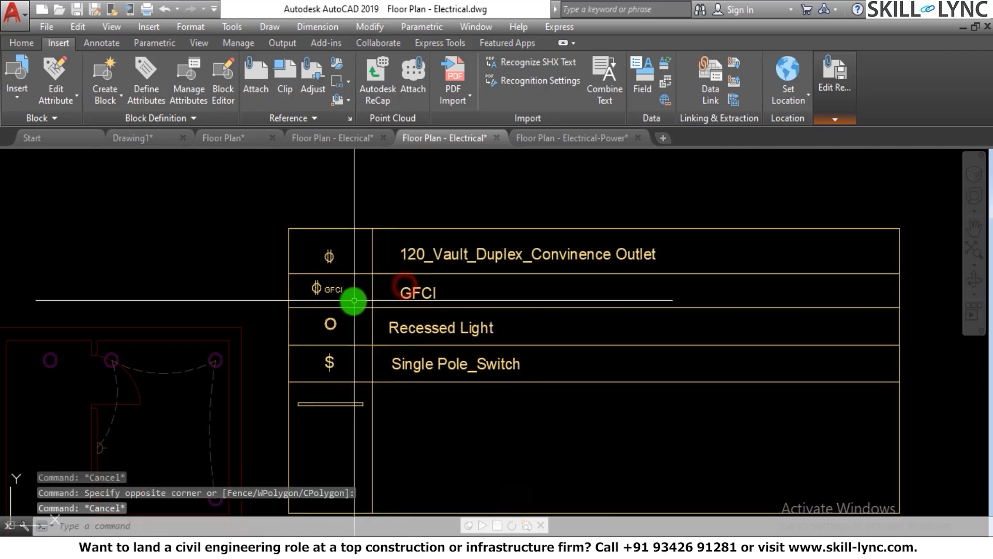
{"action": "key", "text": "Escape"}
{"action": "scroll", "coordinate": [368, 240], "scroll_direction": "down", "scroll_amount": 2}
{"action": "scroll", "coordinate": [390, 250], "scroll_direction": "up", "scroll_amount": 1}
{"action": "key", "text": "Escape"}
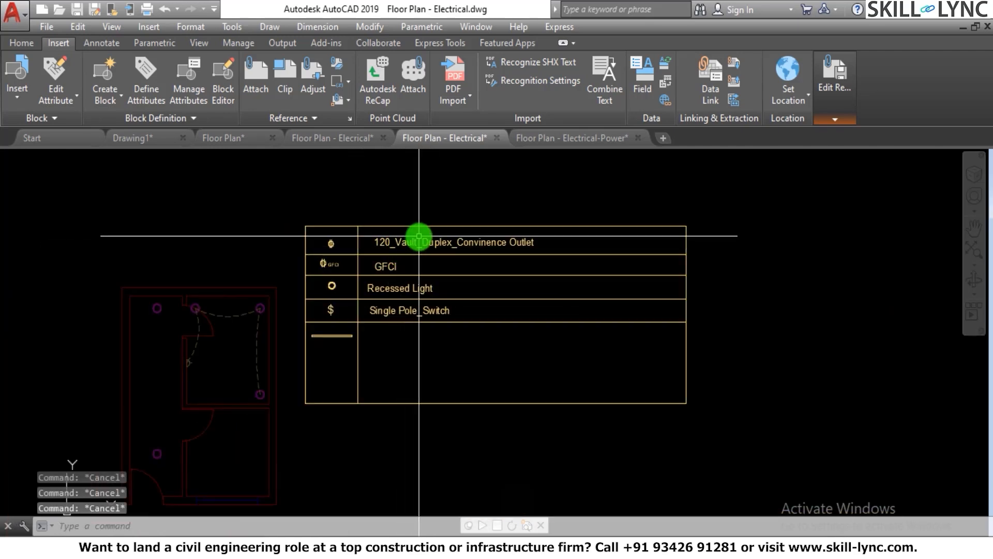
{"action": "type", "text": "i"}
{"action": "key", "text": "Return"}
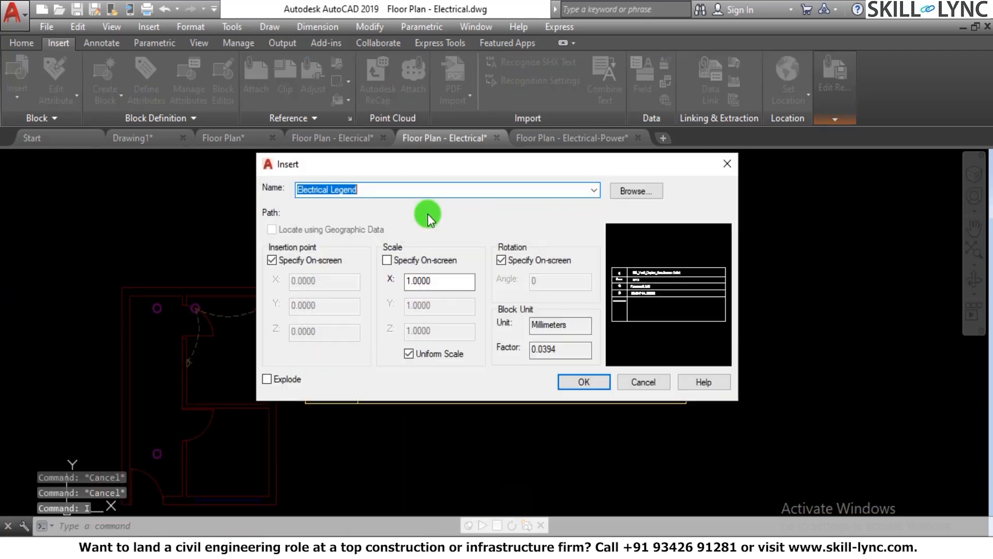
{"action": "left_click", "coordinate": [595, 189]}
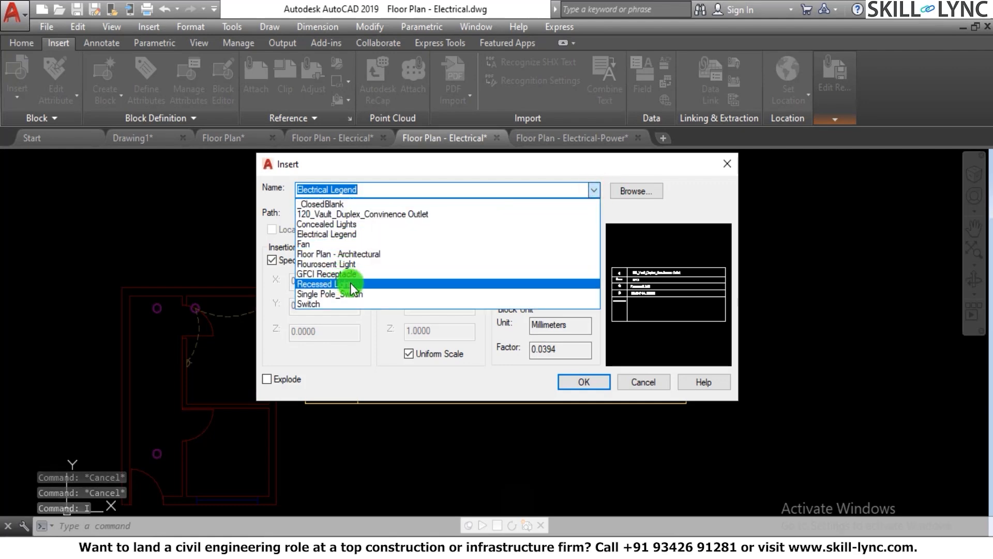
{"action": "left_click", "coordinate": [320, 283]}
{"action": "key", "text": "Return"}
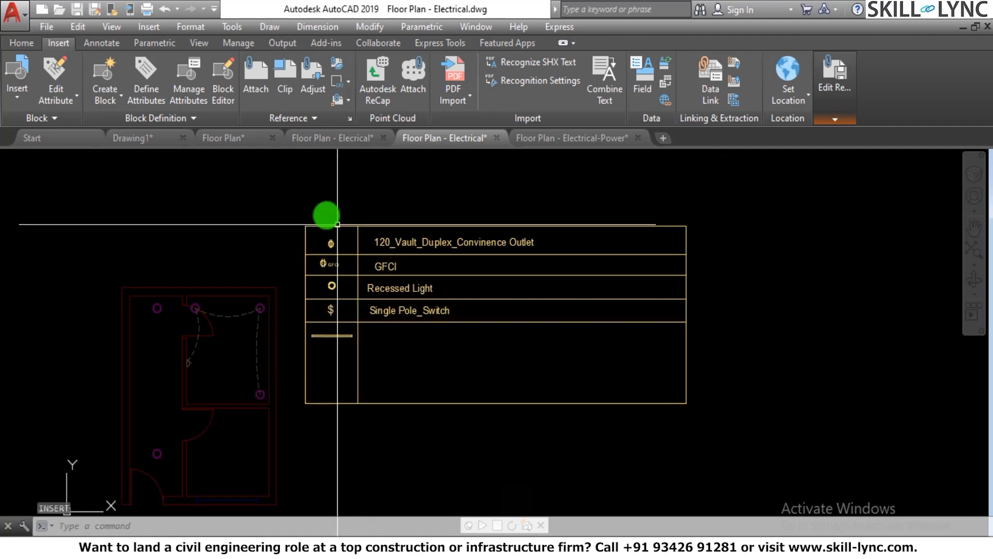
{"action": "left_click", "coordinate": [333, 304]}
Start inserting the Single Pole_Switch block that came with the legend, after previewing the Switch block.
{"action": "type", "text": "I"}
{"action": "key", "text": "Return"}
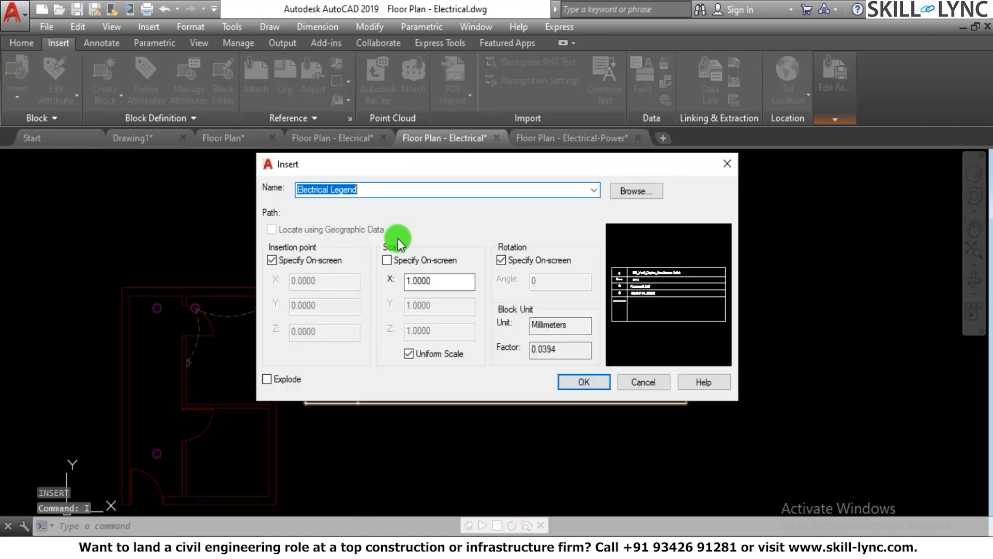
{"action": "left_click", "coordinate": [593, 191]}
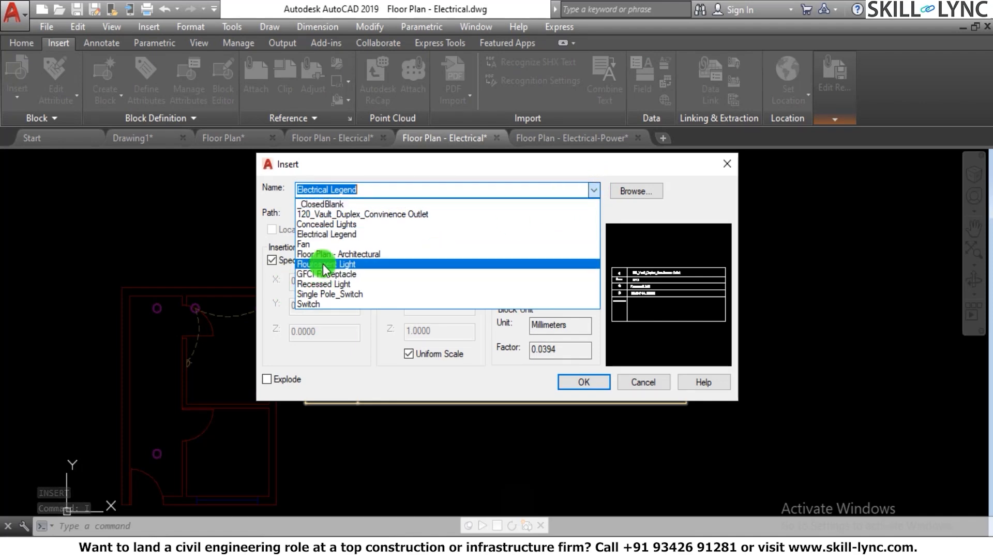
{"action": "left_click", "coordinate": [326, 303]}
{"action": "left_click", "coordinate": [348, 189]}
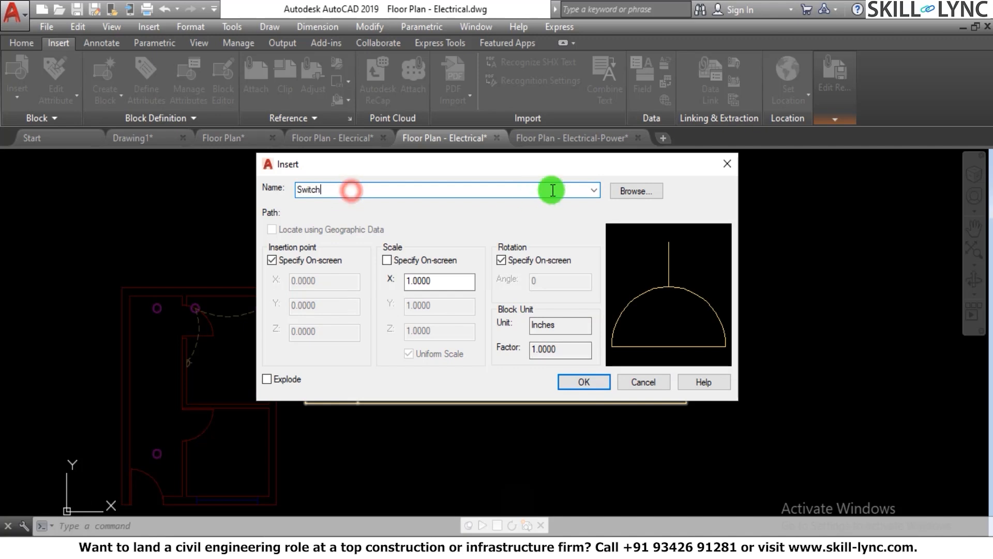
{"action": "left_click", "coordinate": [594, 190]}
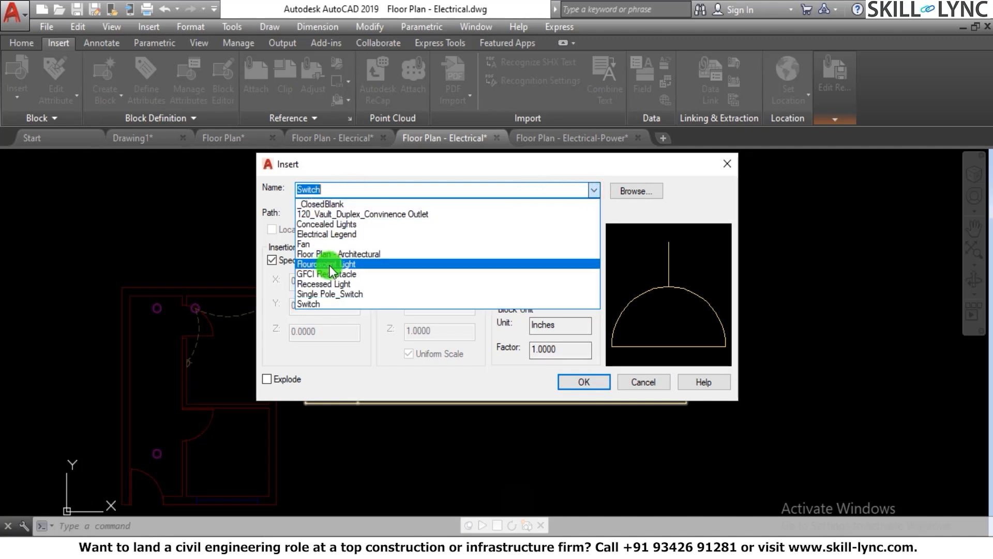
{"action": "left_click", "coordinate": [341, 294]}
{"action": "left_click", "coordinate": [580, 382]}
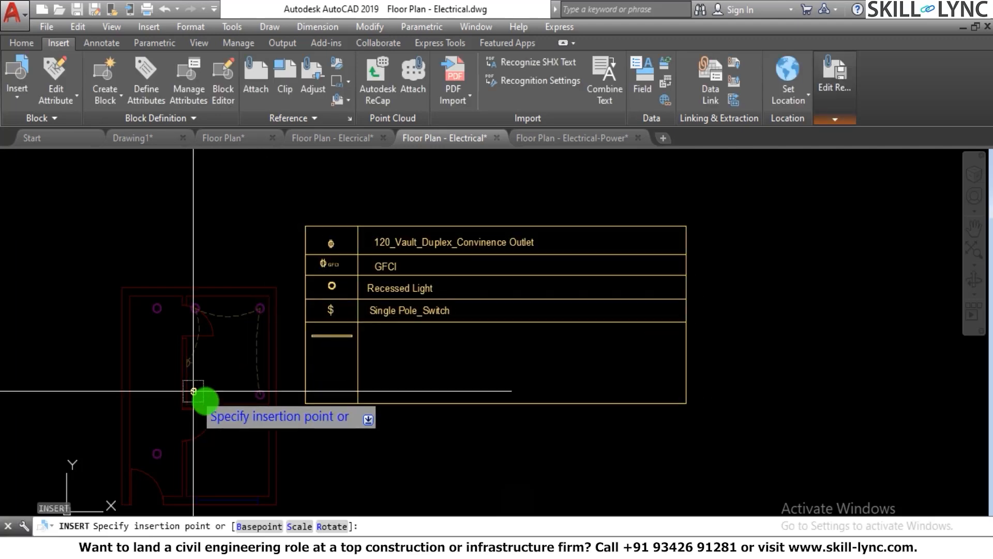
Place the Single Pole_Switch unrotated over the existing wall switch symbol in the upper room, and end the Insert command.
{"action": "scroll", "coordinate": [215, 381], "scroll_direction": "up", "scroll_amount": 3}
{"action": "scroll", "coordinate": [166, 377], "scroll_direction": "up", "scroll_amount": 4}
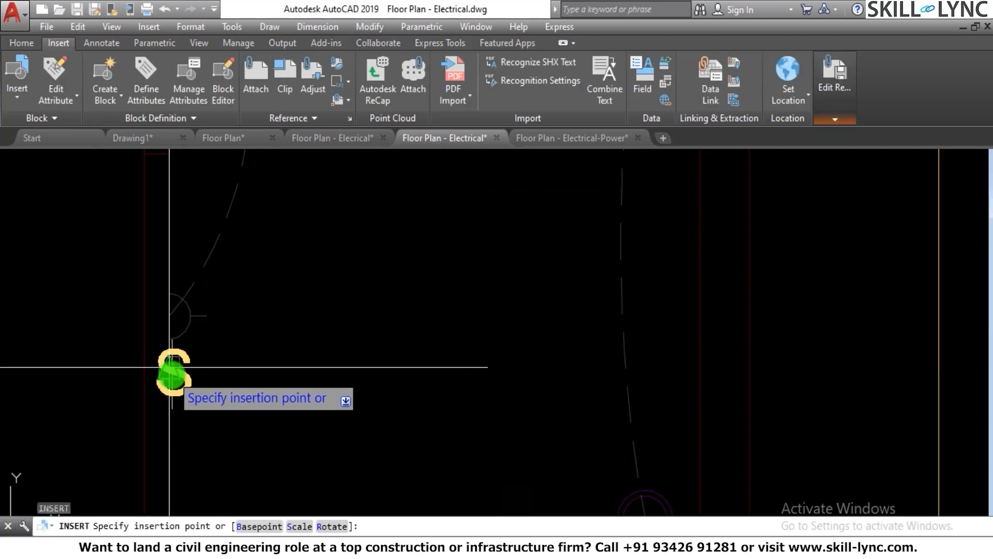
{"action": "left_click", "coordinate": [190, 315]}
{"action": "scroll", "coordinate": [311, 321], "scroll_direction": "down", "scroll_amount": 5}
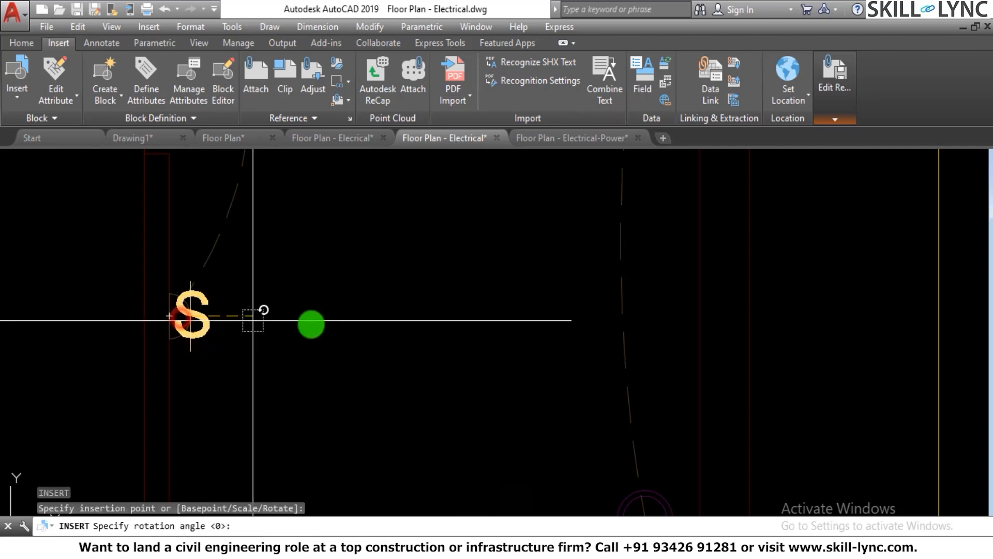
{"action": "left_click", "coordinate": [354, 310]}
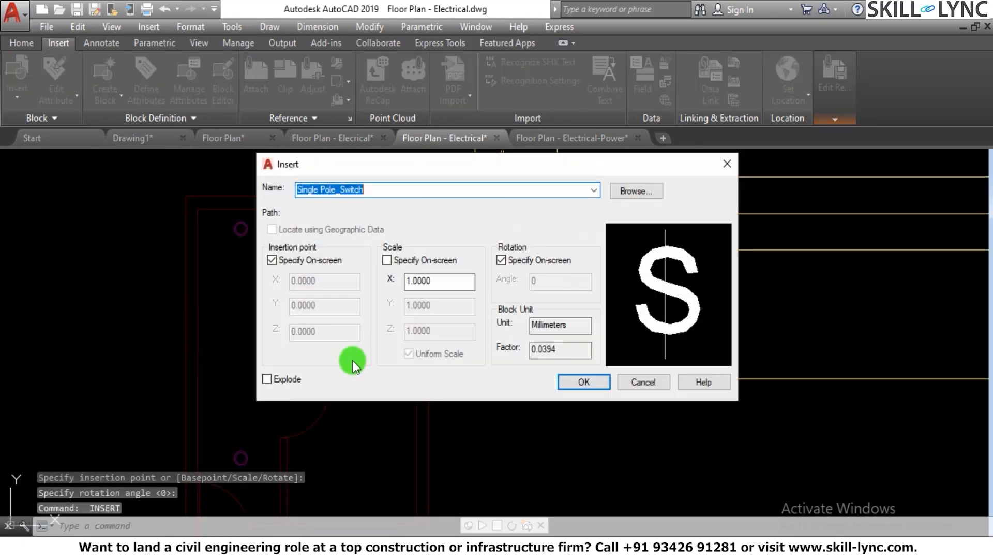
{"action": "key", "text": "Return"}
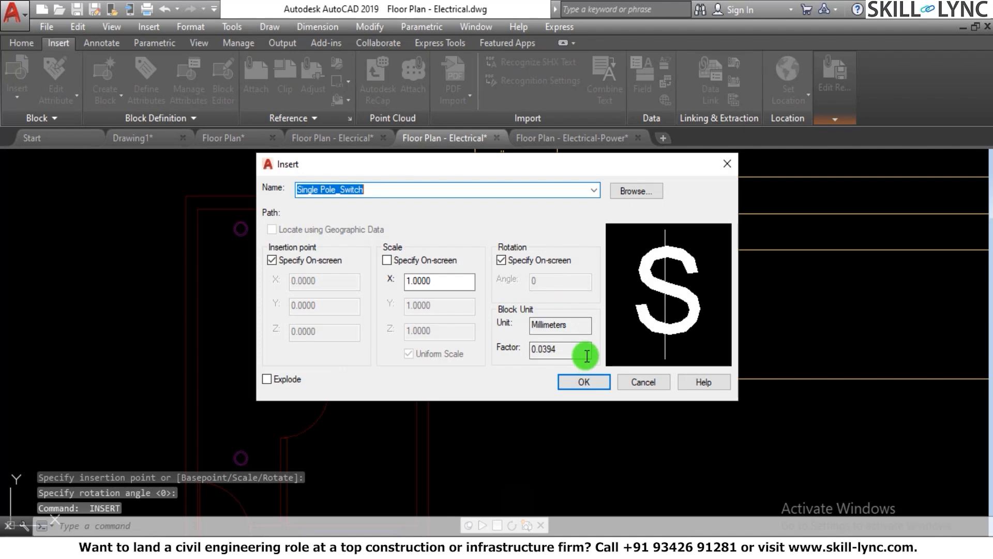
{"action": "key", "text": "Escape"}
{"action": "key", "text": "Escape"}
{"action": "scroll", "coordinate": [546, 333], "scroll_direction": "down", "scroll_amount": 3}
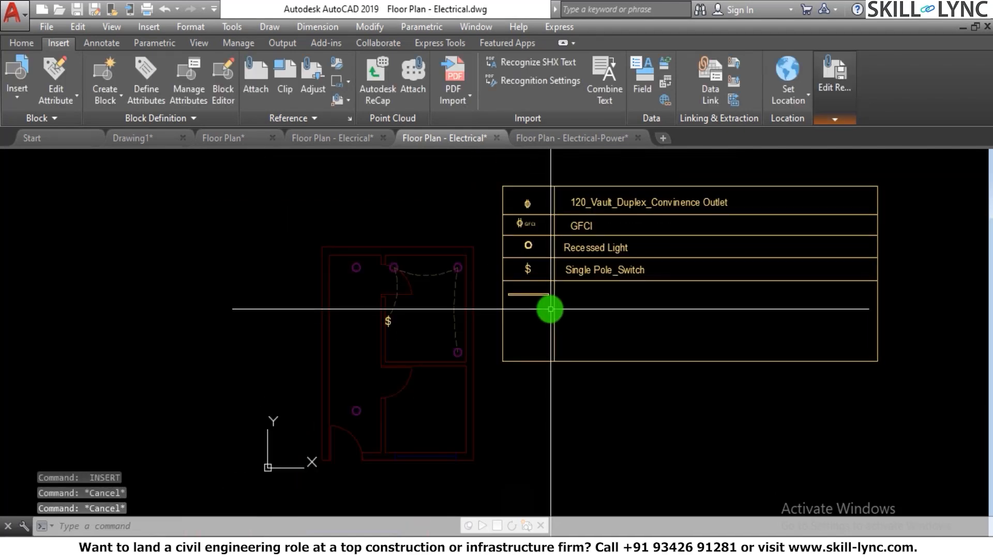
{"action": "scroll", "coordinate": [553, 305], "scroll_direction": "up", "scroll_amount": 4}
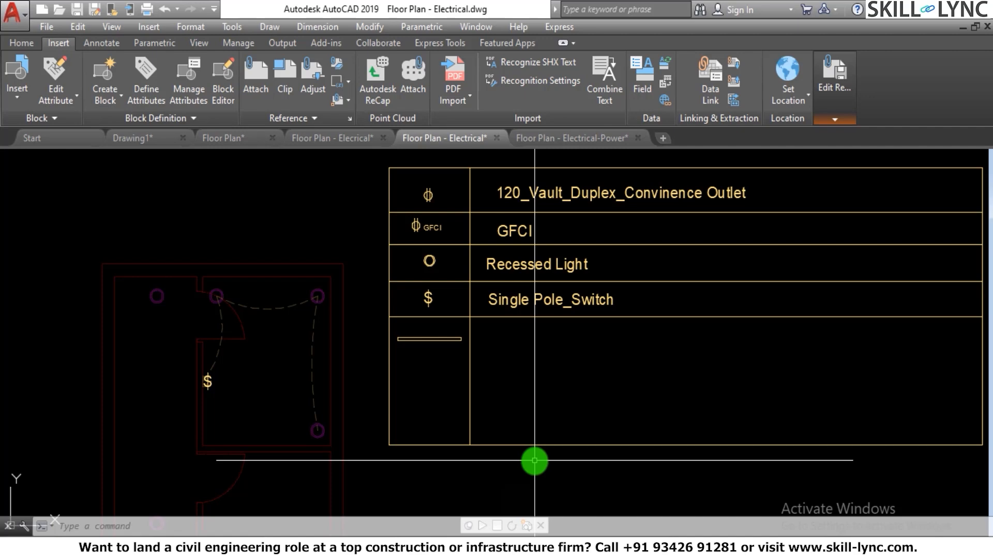
Switch to the Floor Plan drawing and look at the bed block, leaving nothing selected.
{"action": "left_click", "coordinate": [315, 139]}
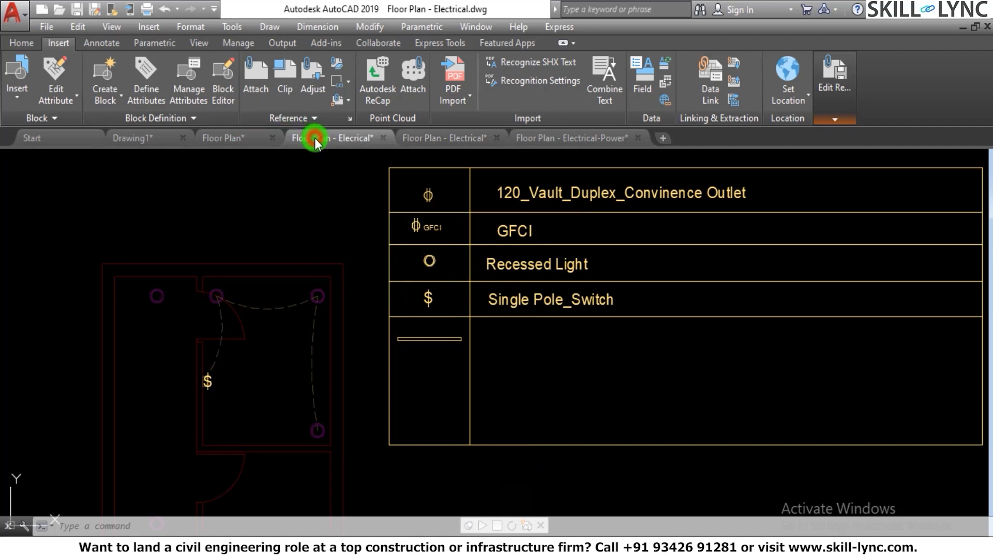
{"action": "left_click", "coordinate": [233, 139]}
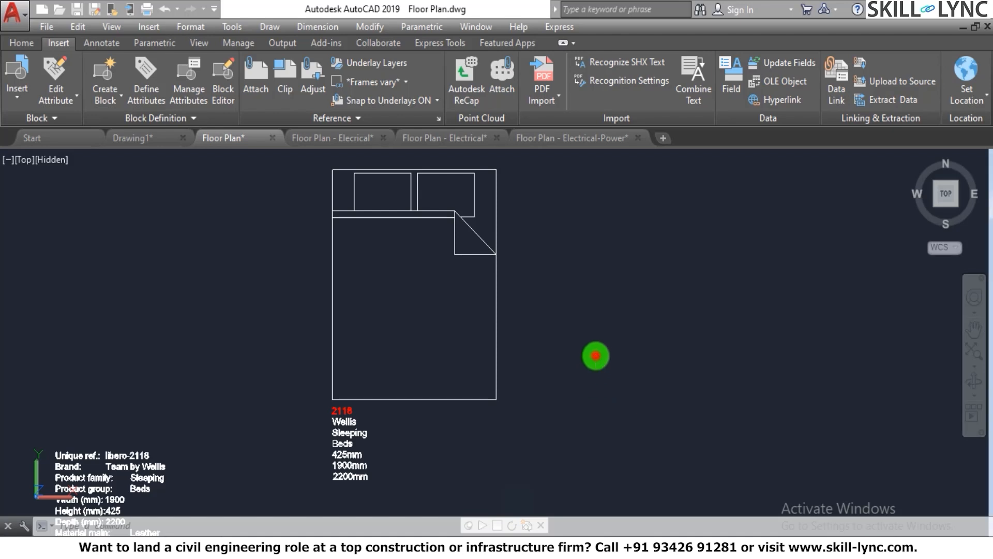
{"action": "key", "text": "Escape"}
{"action": "left_click", "coordinate": [505, 374]}
{"action": "left_click", "coordinate": [431, 434]}
{"action": "key", "text": "Escape"}
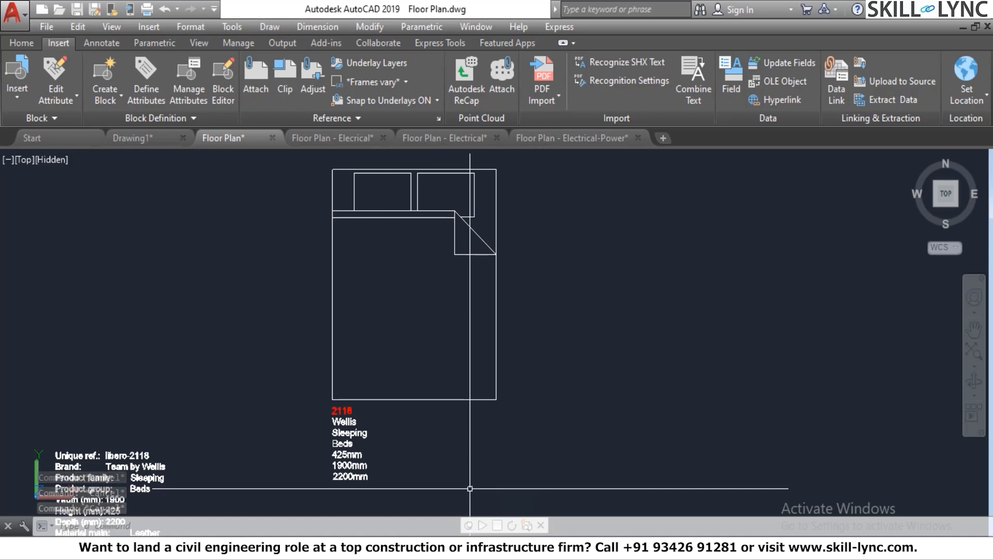
Write the existing Bed-01 block to the file Bed-01.dwg in the Week 9 folder with WBLOCK.
{"action": "type", "text": "w"}
{"action": "key", "text": "Return"}
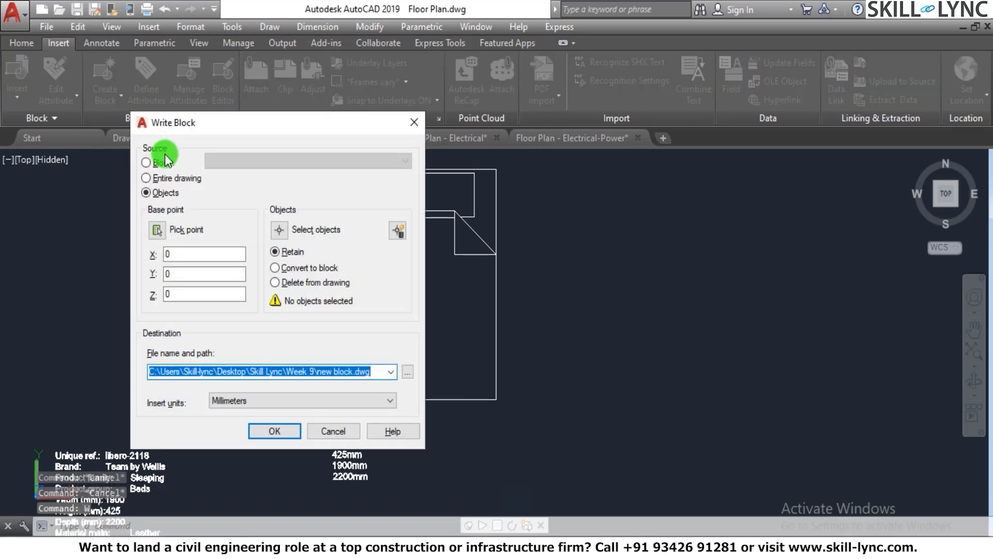
{"action": "left_click", "coordinate": [148, 162]}
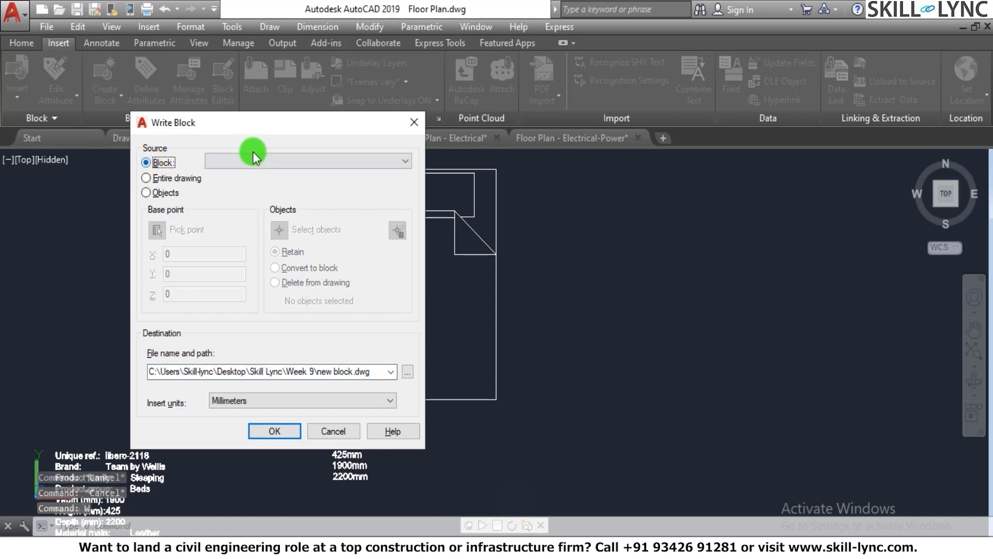
{"action": "left_click", "coordinate": [400, 155]}
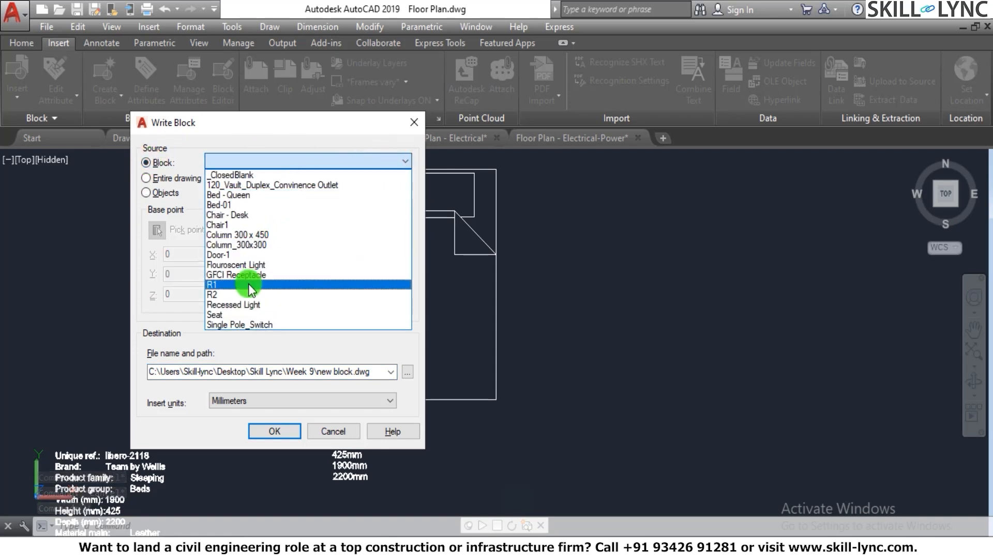
{"action": "left_click", "coordinate": [226, 204]}
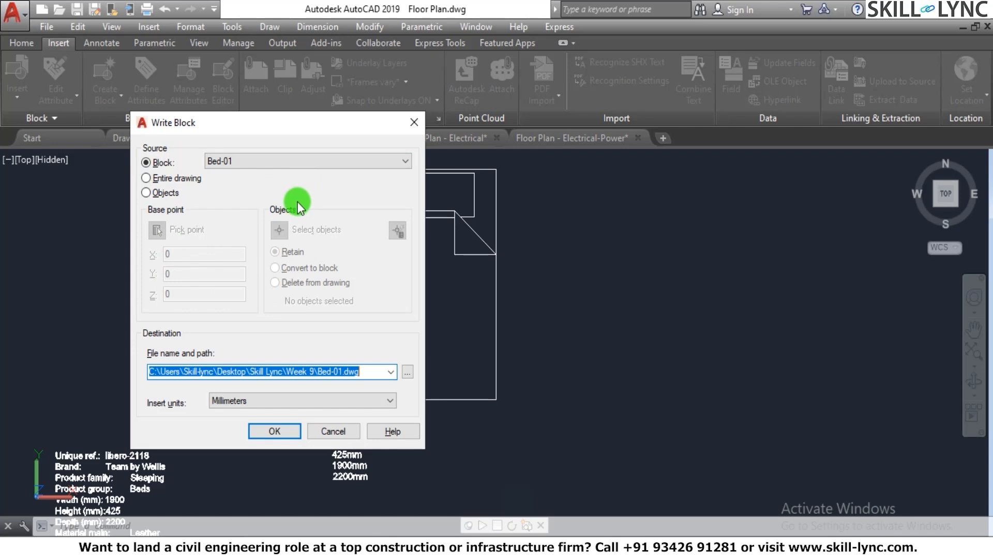
{"action": "left_click_drag", "start_coordinate": [382, 368], "coordinate": [128, 380]}
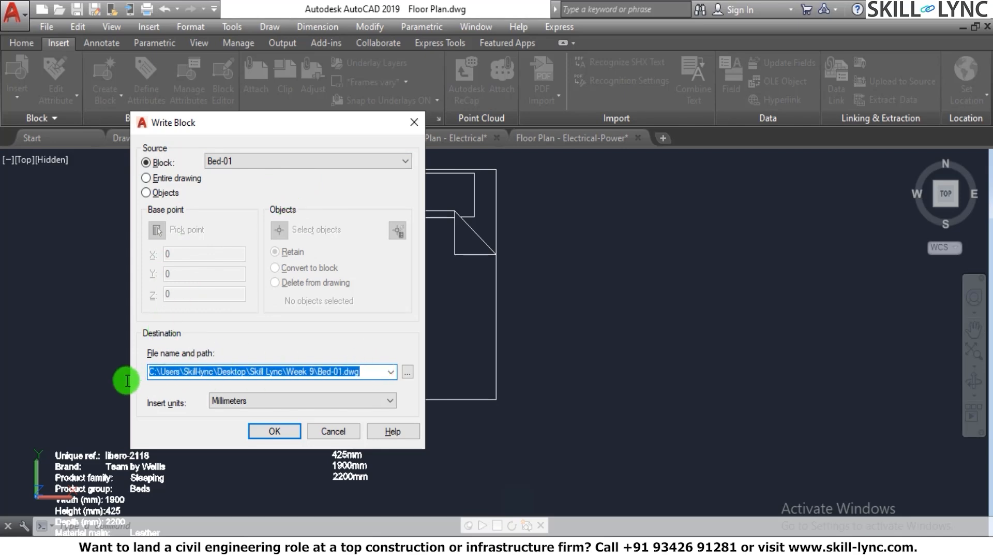
{"action": "left_click", "coordinate": [325, 374]}
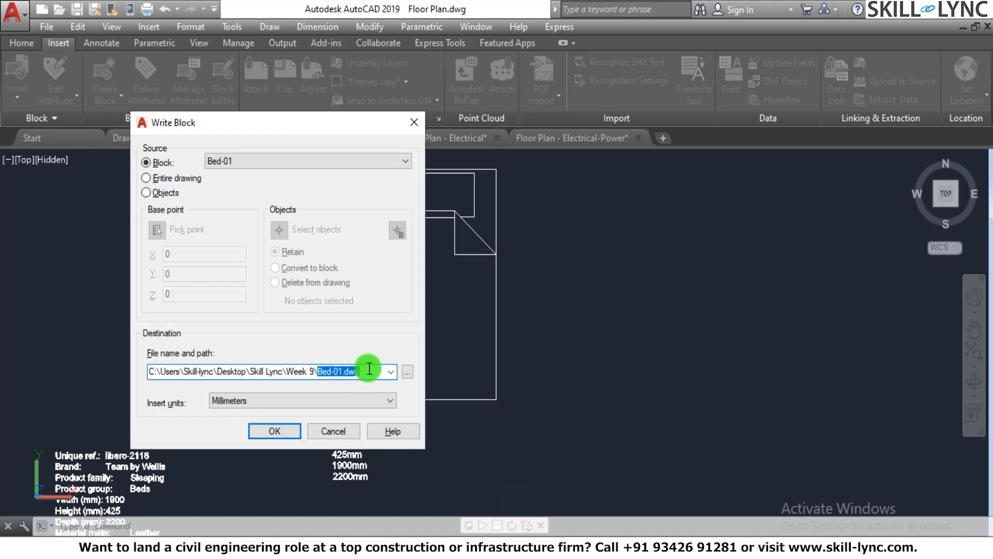
{"action": "left_click_drag", "start_coordinate": [369, 369], "coordinate": [128, 372]}
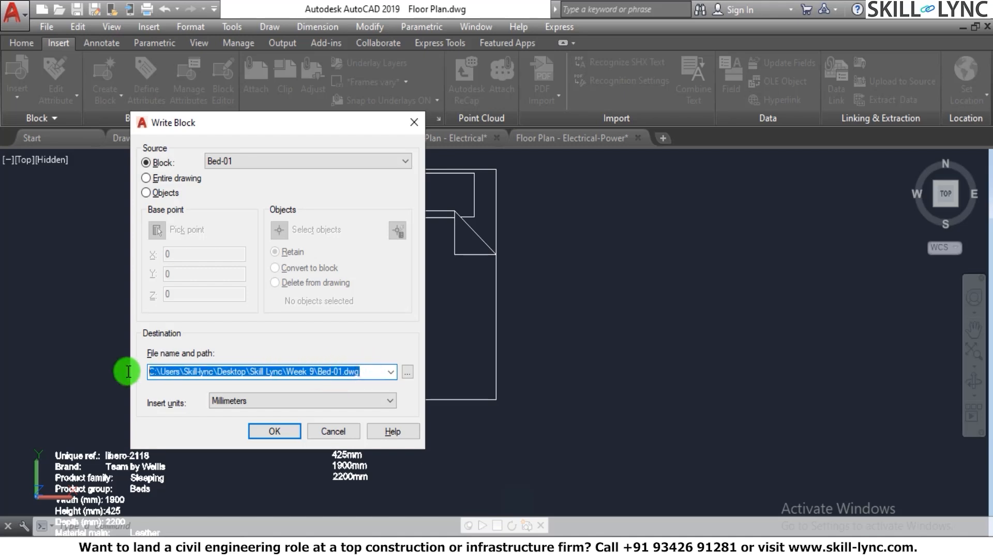
{"action": "left_click", "coordinate": [284, 431]}
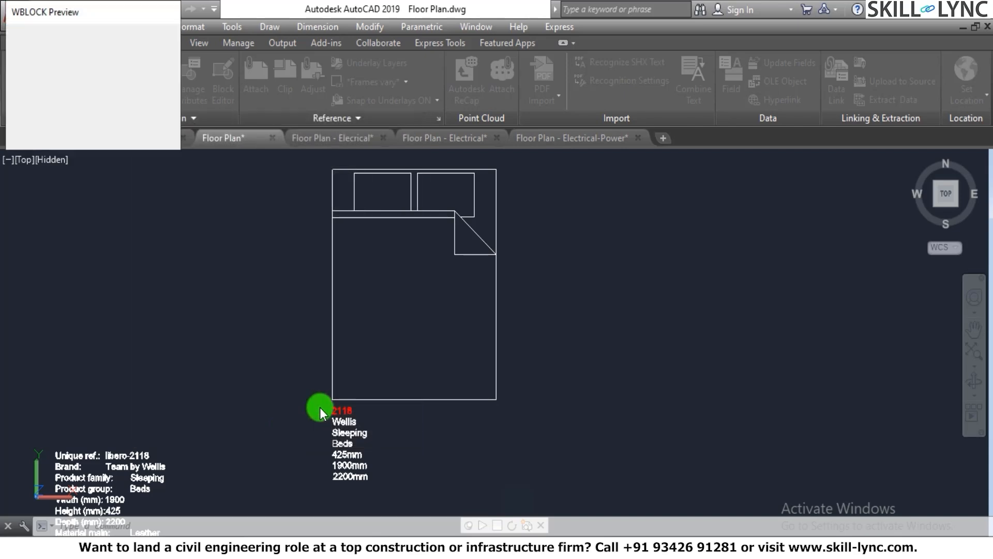
{"action": "left_click", "coordinate": [439, 302]}
{"action": "left_click", "coordinate": [426, 320]}
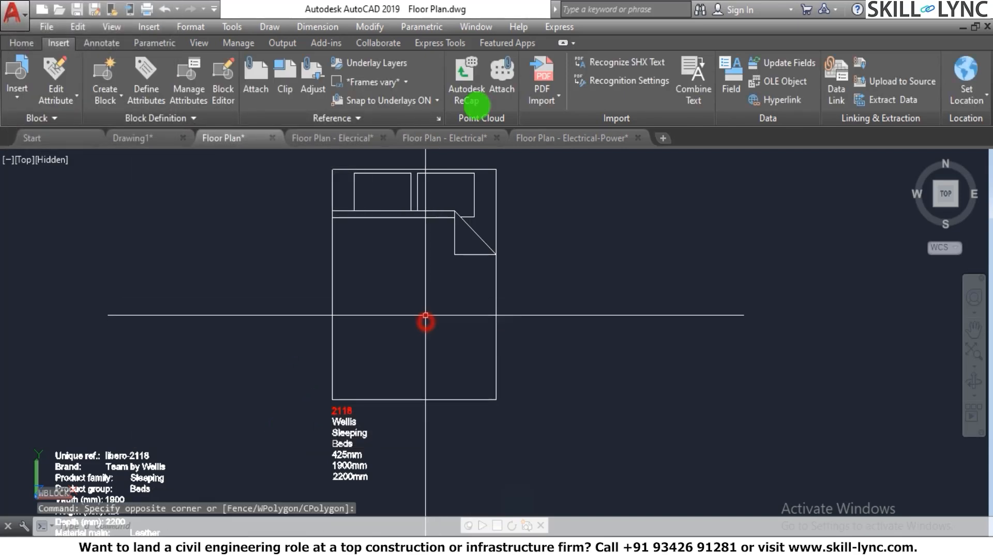
Switch to the Floor Plan - Electrical drawing and start inserting the Bed-01 file from the Week 9 folder at scale 1.
{"action": "left_click", "coordinate": [447, 142]}
{"action": "left_click", "coordinate": [273, 234]}
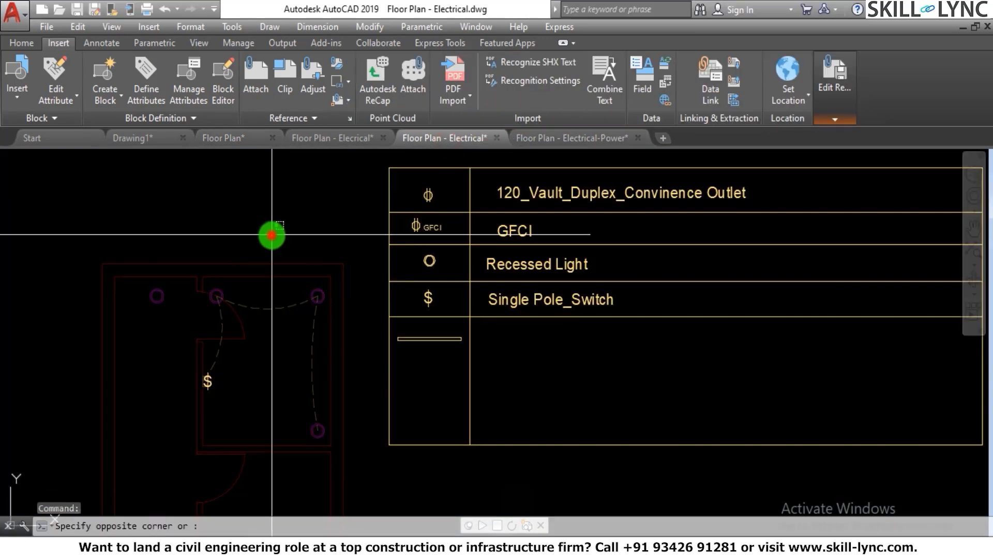
{"action": "left_click", "coordinate": [266, 242]}
{"action": "scroll", "coordinate": [278, 240], "scroll_direction": "down", "scroll_amount": 6}
{"action": "scroll", "coordinate": [378, 208], "scroll_direction": "up", "scroll_amount": 2}
{"action": "scroll", "coordinate": [379, 209], "scroll_direction": "up", "scroll_amount": 2}
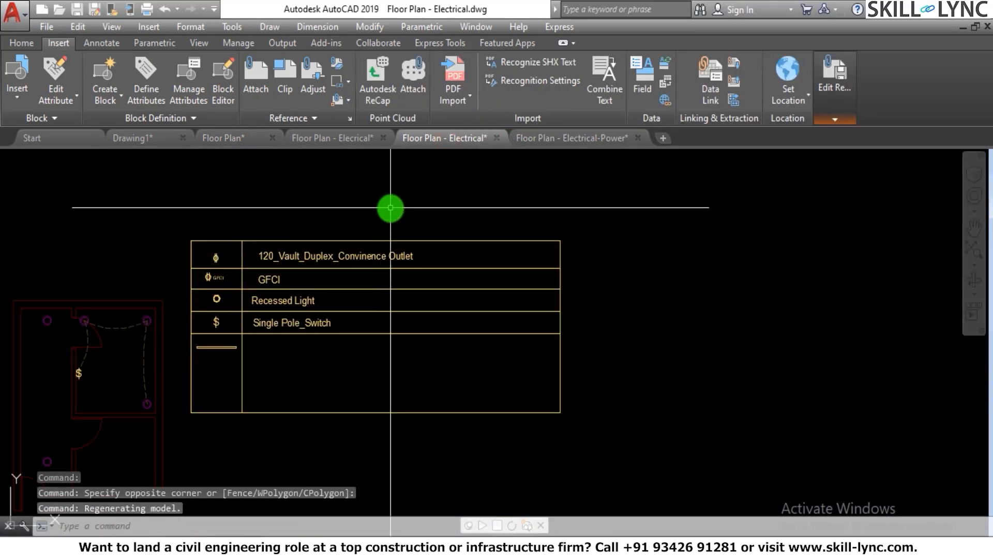
{"action": "type", "text": "i"}
{"action": "key", "text": "Return"}
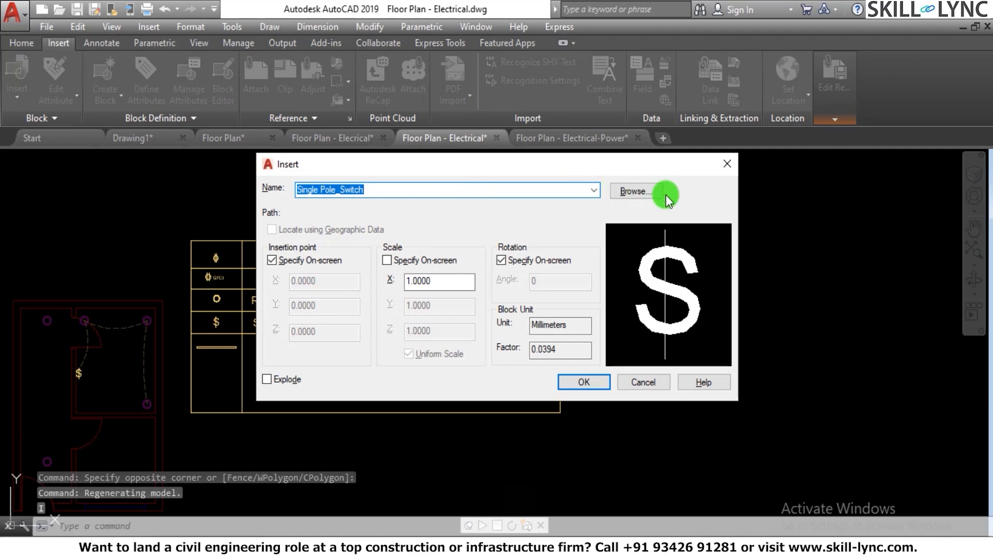
{"action": "left_click", "coordinate": [644, 197]}
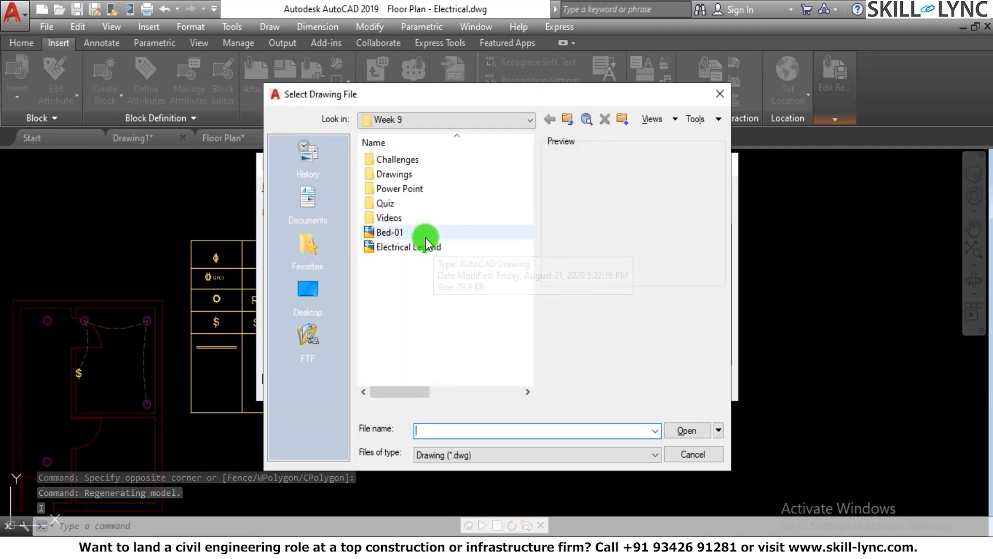
{"action": "left_click", "coordinate": [425, 235]}
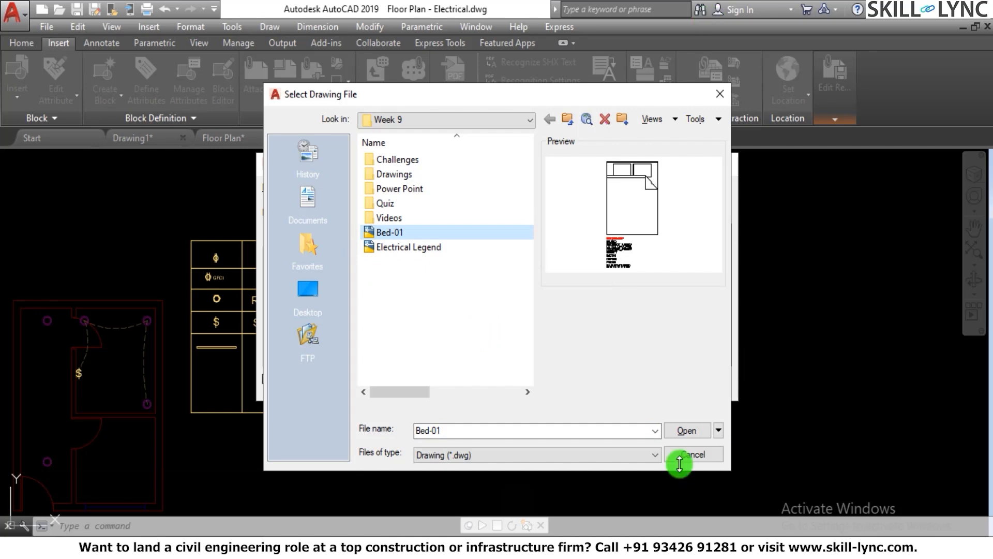
{"action": "left_click", "coordinate": [685, 430]}
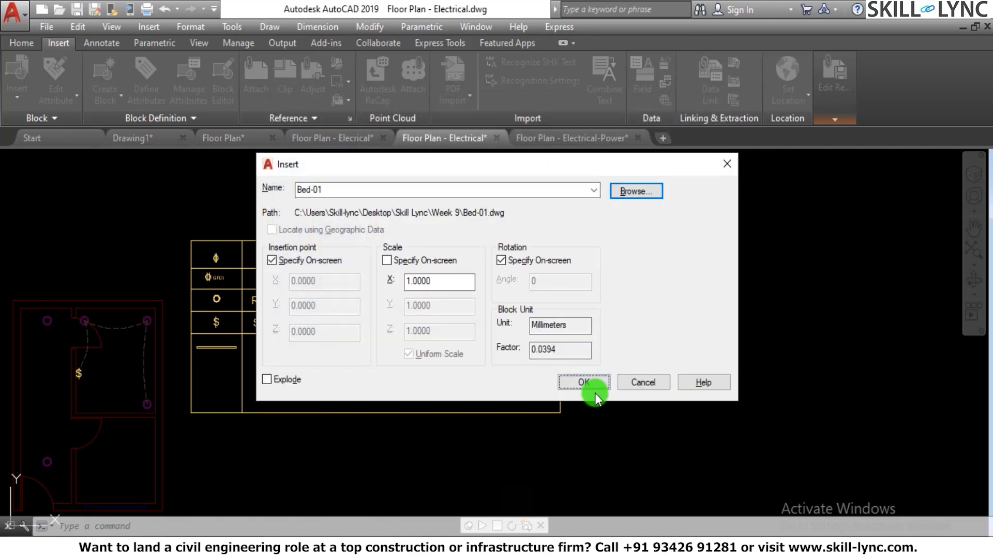
{"action": "left_click", "coordinate": [585, 383]}
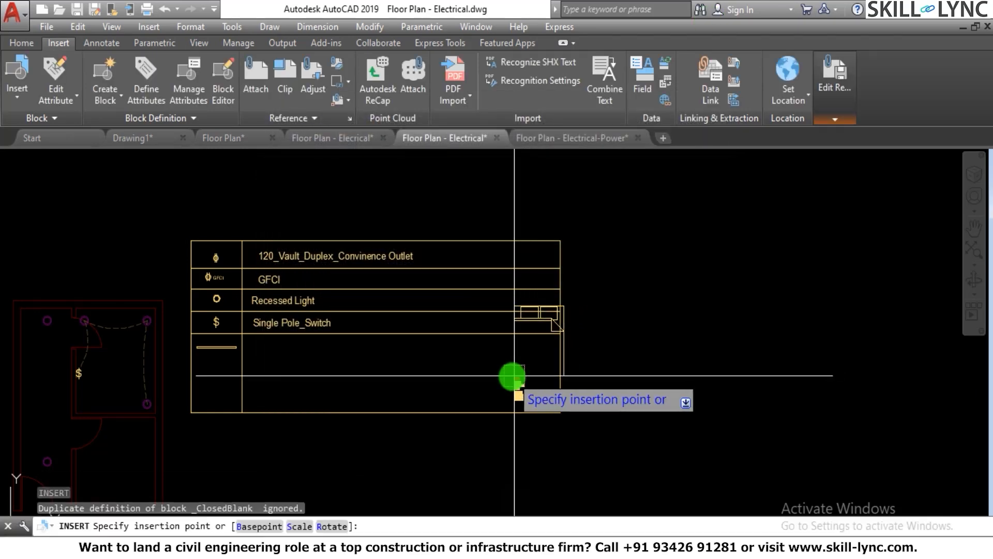
Place the bed unrotated inside the lower room of the floor plan, just inside its lower wall.
{"action": "scroll", "coordinate": [472, 399], "scroll_direction": "up", "scroll_amount": 8}
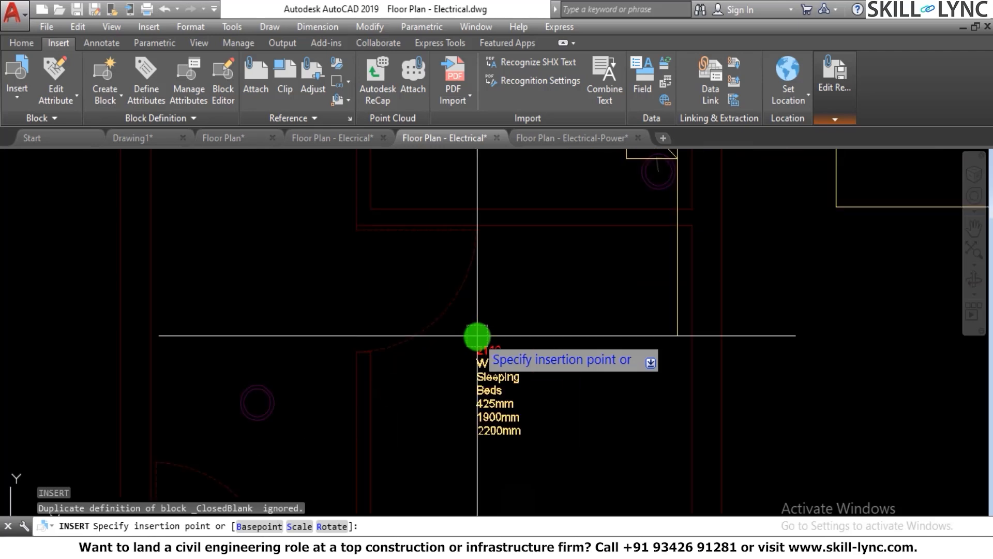
{"action": "scroll", "coordinate": [488, 342], "scroll_direction": "down", "scroll_amount": 6}
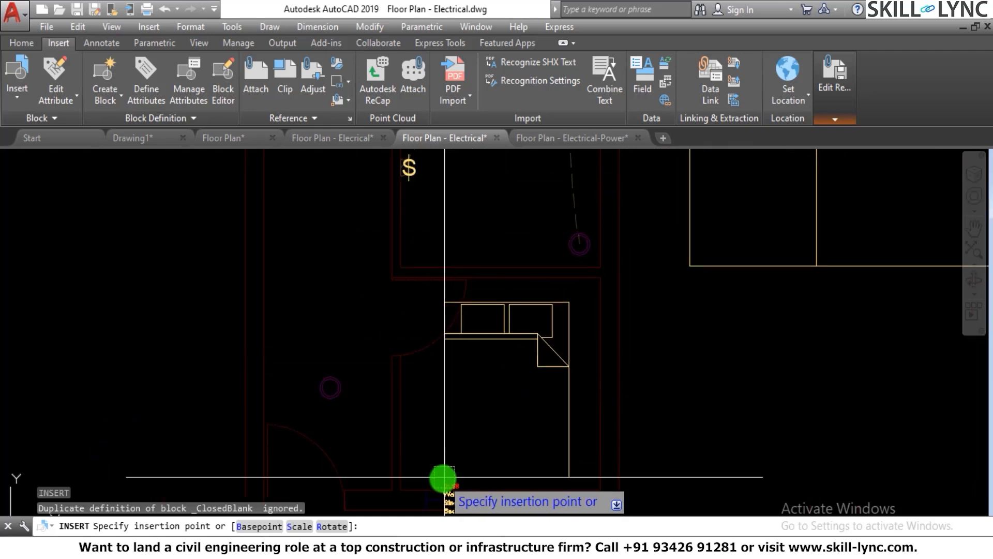
{"action": "left_click", "coordinate": [467, 472]}
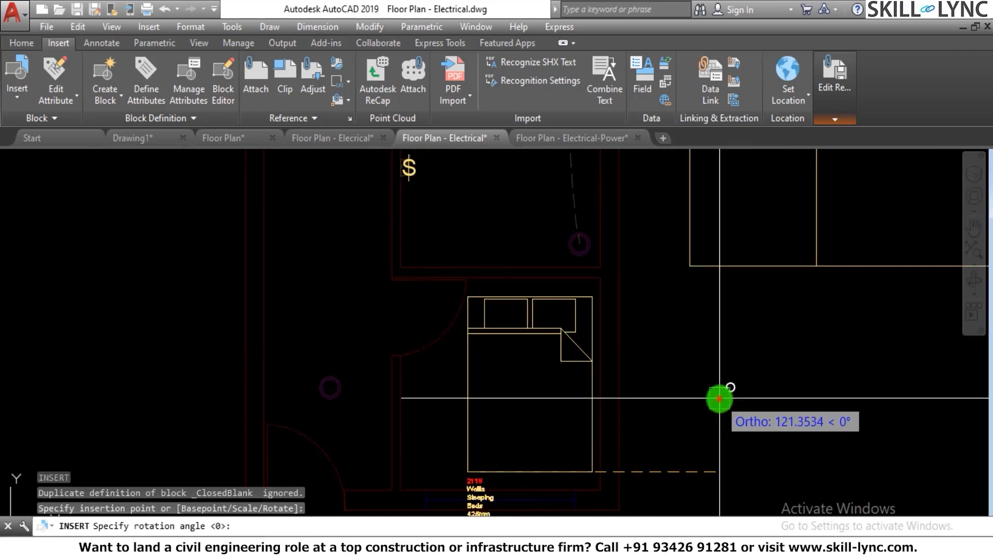
{"action": "left_click", "coordinate": [716, 399]}
Measure the upper room's inner width along its lower wall with the DIST command.
{"action": "scroll", "coordinate": [394, 344], "scroll_direction": "down", "scroll_amount": 3}
{"action": "scroll", "coordinate": [390, 295], "scroll_direction": "up", "scroll_amount": 6}
{"action": "type", "text": "dist"}
{"action": "key", "text": "Return"}
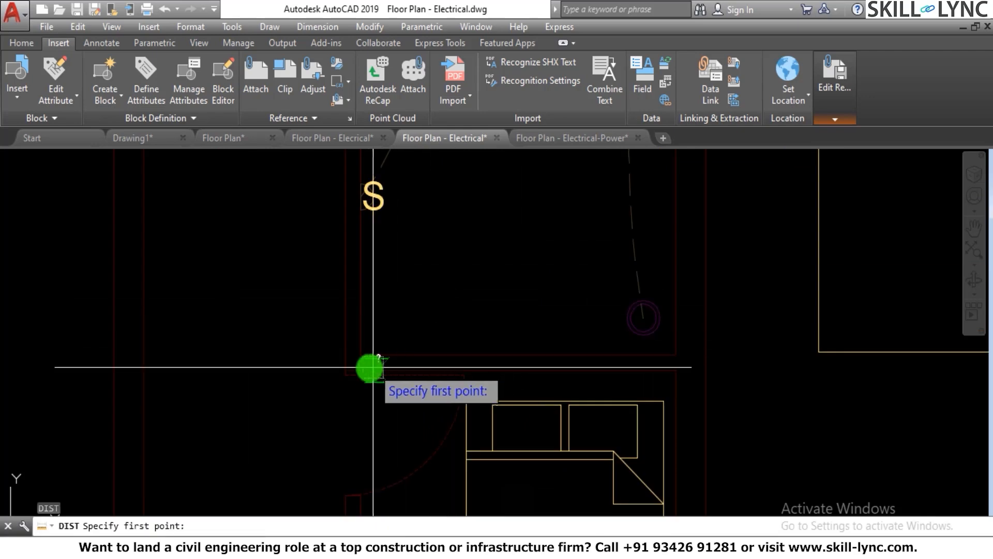
{"action": "left_click", "coordinate": [361, 355]}
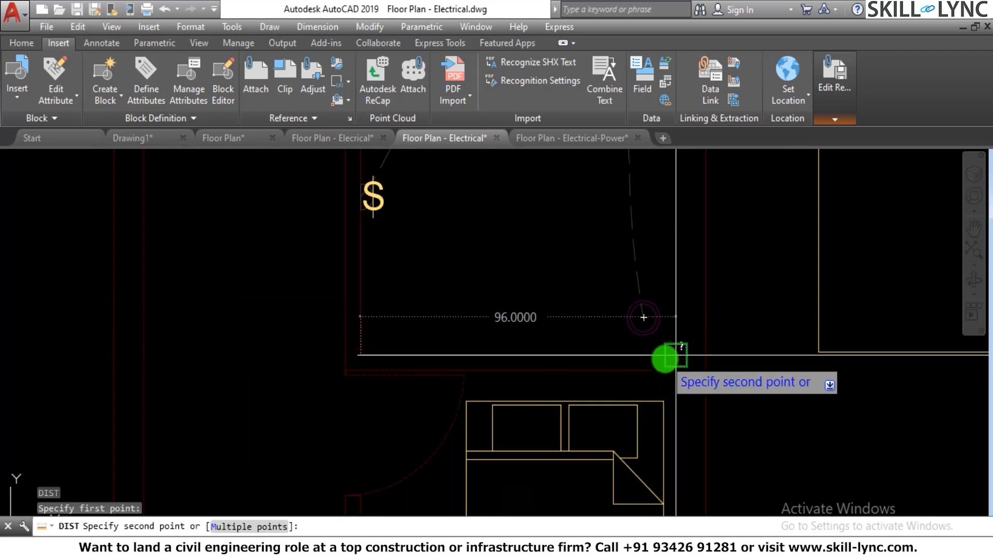
{"action": "key", "text": "Escape"}
{"action": "scroll", "coordinate": [526, 326], "scroll_direction": "down", "scroll_amount": 4}
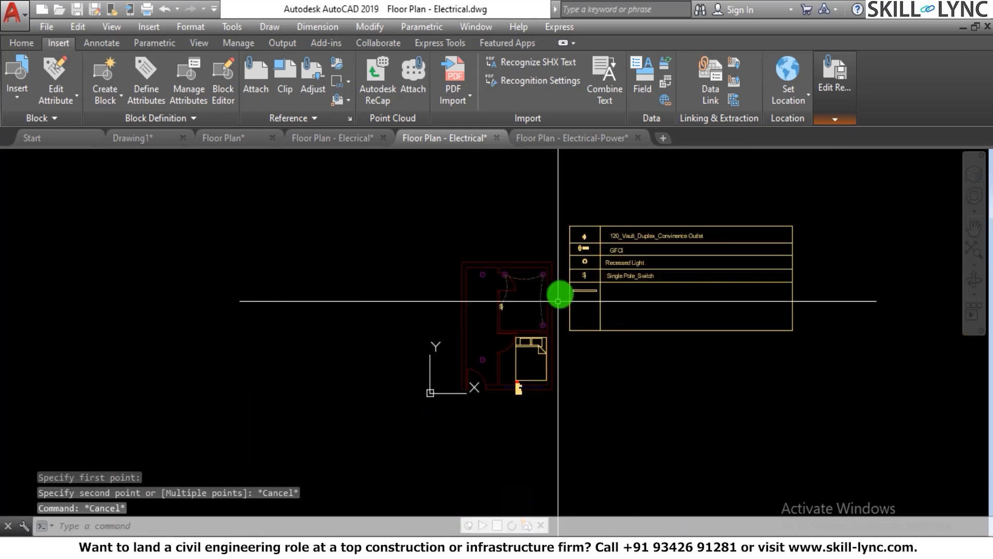
{"action": "scroll", "coordinate": [503, 280], "scroll_direction": "up", "scroll_amount": 3}
{"action": "scroll", "coordinate": [503, 280], "scroll_direction": "up", "scroll_amount": 2}
{"action": "key", "text": "Escape"}
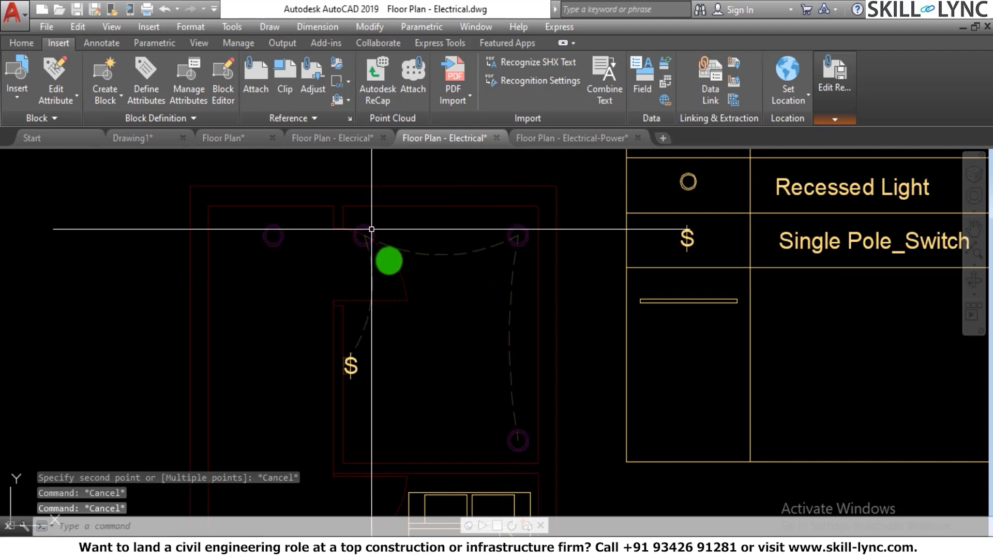
{"action": "scroll", "coordinate": [425, 277], "scroll_direction": "down", "scroll_amount": 2}
{"action": "scroll", "coordinate": [496, 418], "scroll_direction": "down", "scroll_amount": 4}
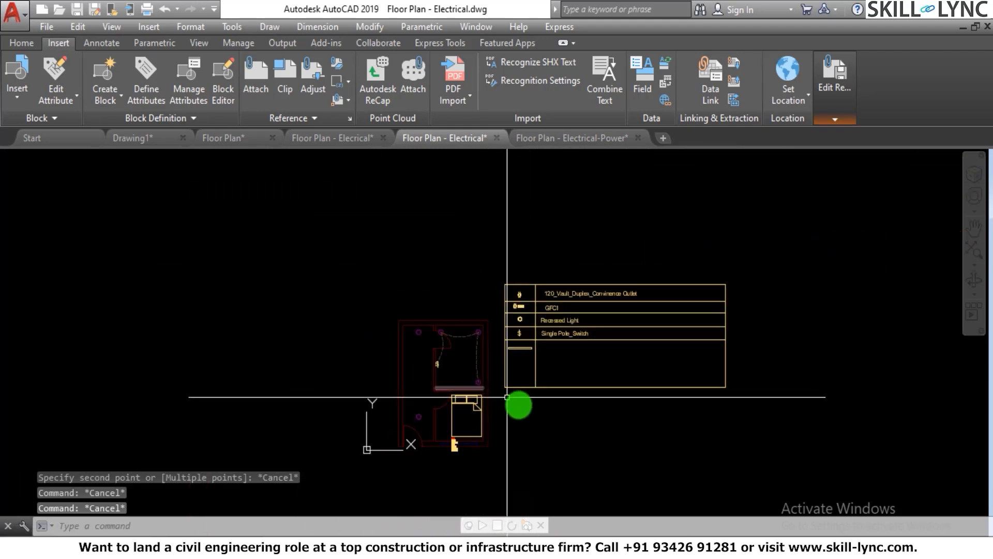
{"action": "scroll", "coordinate": [538, 404], "scroll_direction": "up", "scroll_amount": 2}
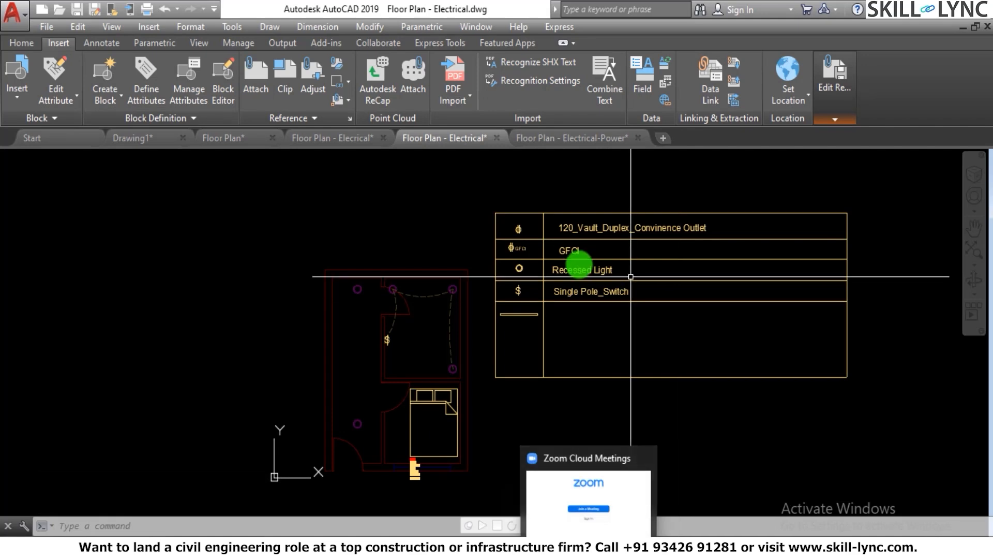
Go to the Floor Plan drawing and review the original bed block, clearing any selection.
{"action": "left_click", "coordinate": [544, 138]}
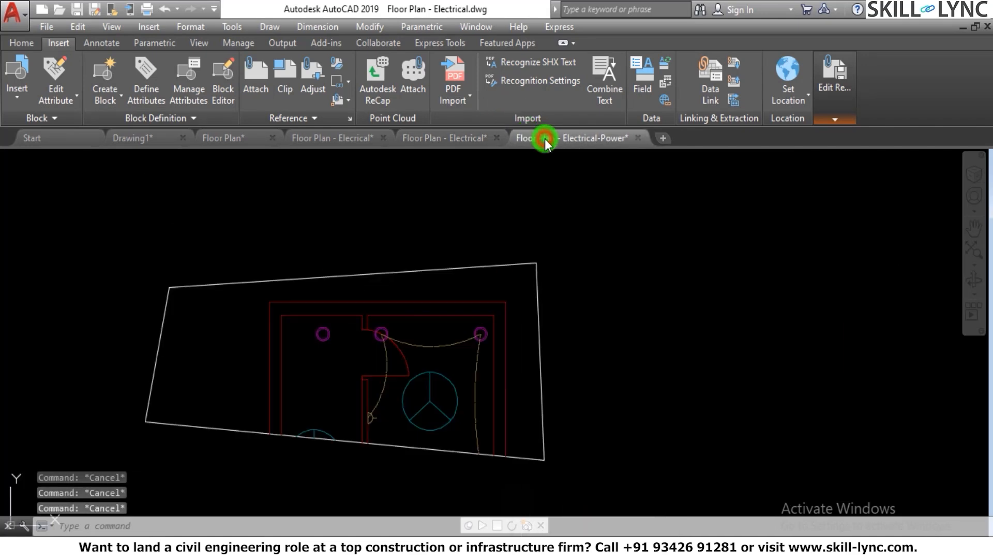
{"action": "left_click", "coordinate": [468, 137]}
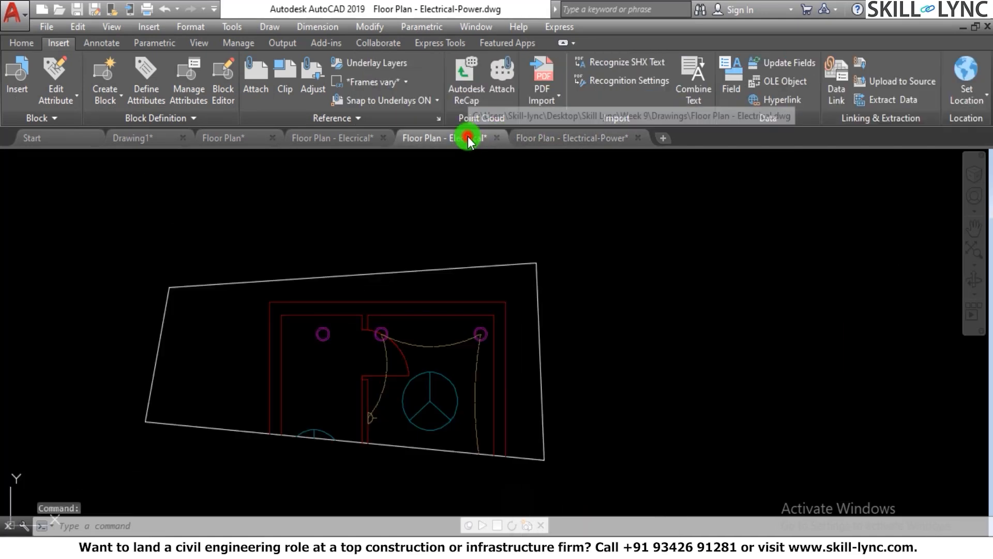
{"action": "left_click", "coordinate": [231, 138]}
{"action": "left_click", "coordinate": [527, 327]}
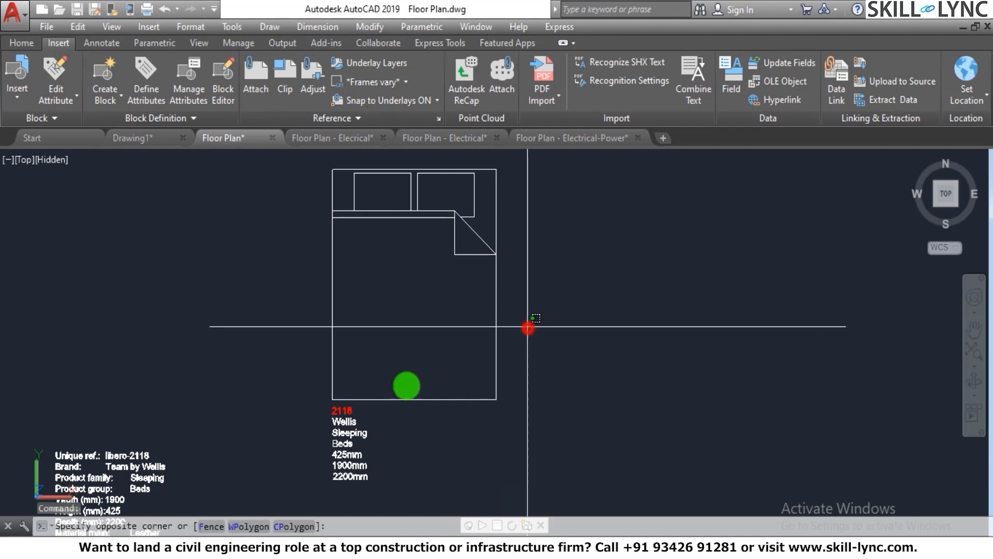
{"action": "left_click", "coordinate": [405, 385]}
{"action": "key", "text": "Escape"}
{"action": "key", "text": "Escape"}
{"action": "key", "text": "Escape"}
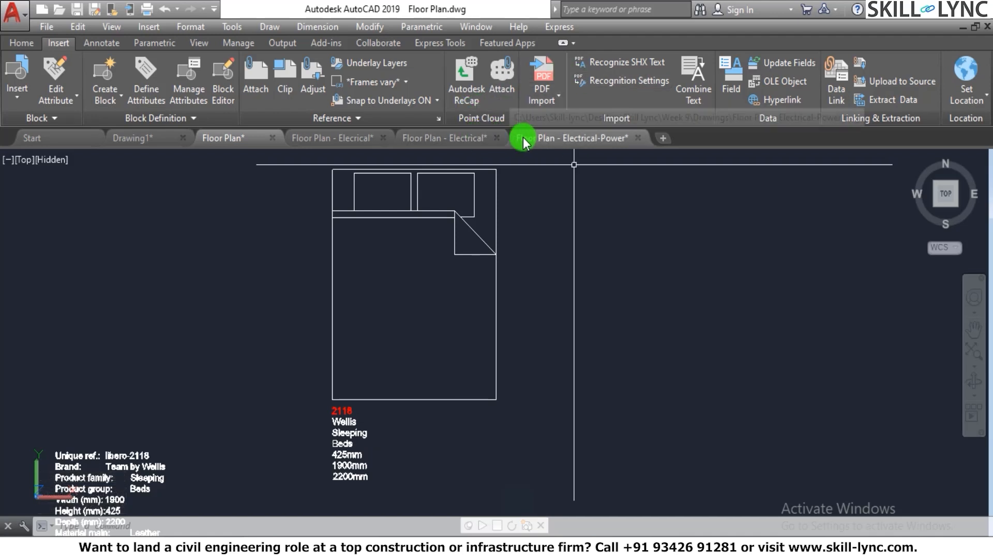
Return to the Floor Plan - Electrical drawing and inspect the inserted bed in the lower room.
{"action": "left_click", "coordinate": [464, 139]}
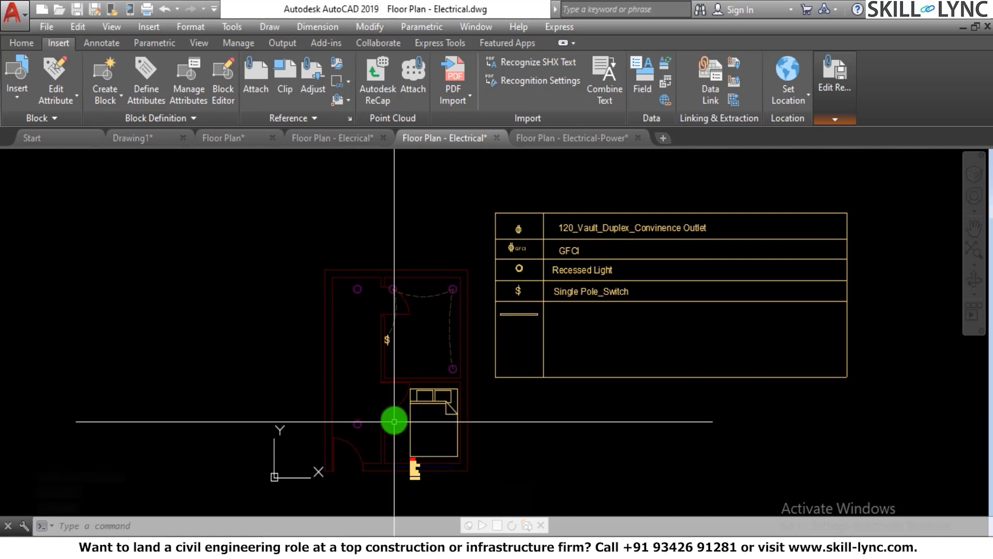
{"action": "scroll", "coordinate": [394, 422], "scroll_direction": "up", "scroll_amount": 3}
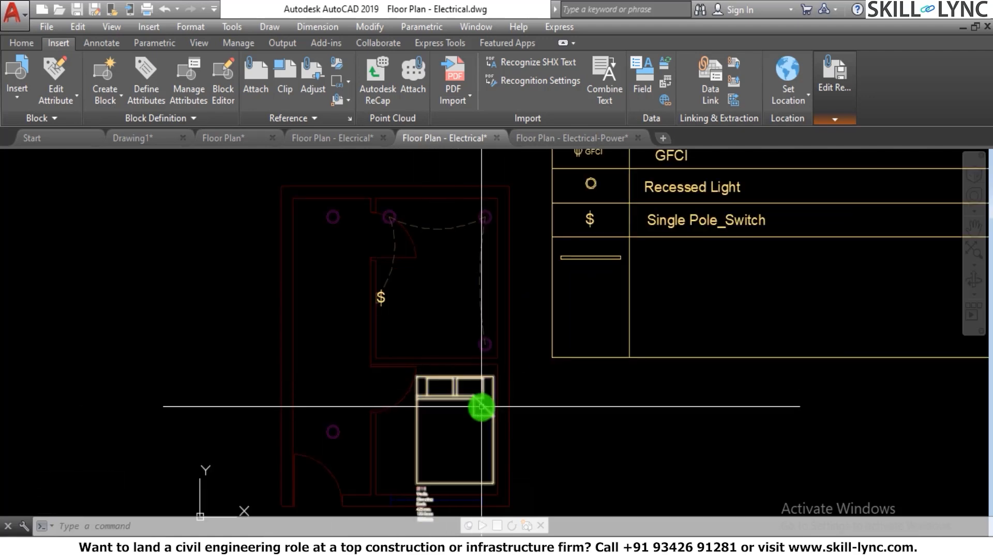
{"action": "scroll", "coordinate": [482, 402], "scroll_direction": "down", "scroll_amount": 2}
{"action": "scroll", "coordinate": [476, 407], "scroll_direction": "up", "scroll_amount": 2}
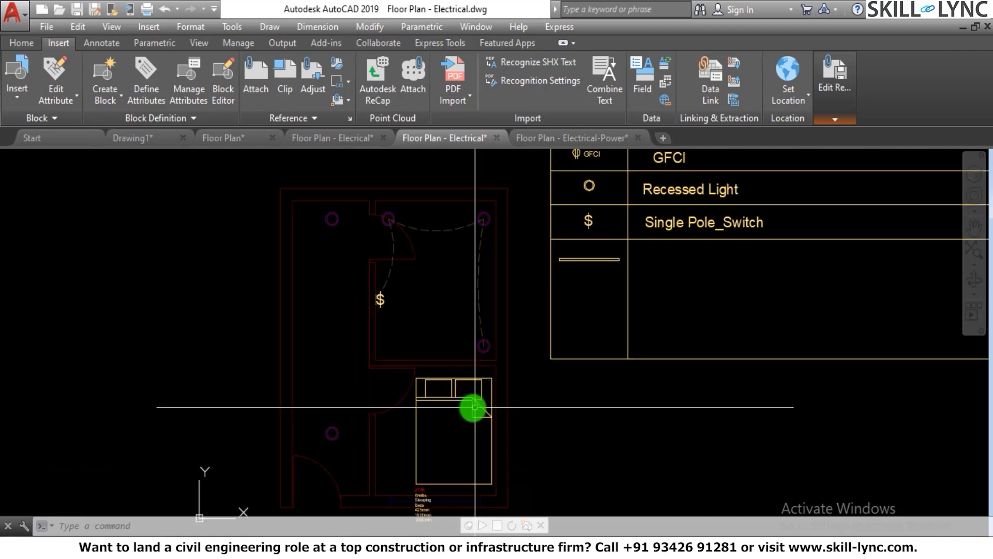
{"action": "type", "text": "i"}
{"action": "key", "text": "Return"}
{"action": "key", "text": "Escape"}
Check the units for scaling inserted content in the drawing's unit settings, keeping Inches.
{"action": "type", "text": "u"}
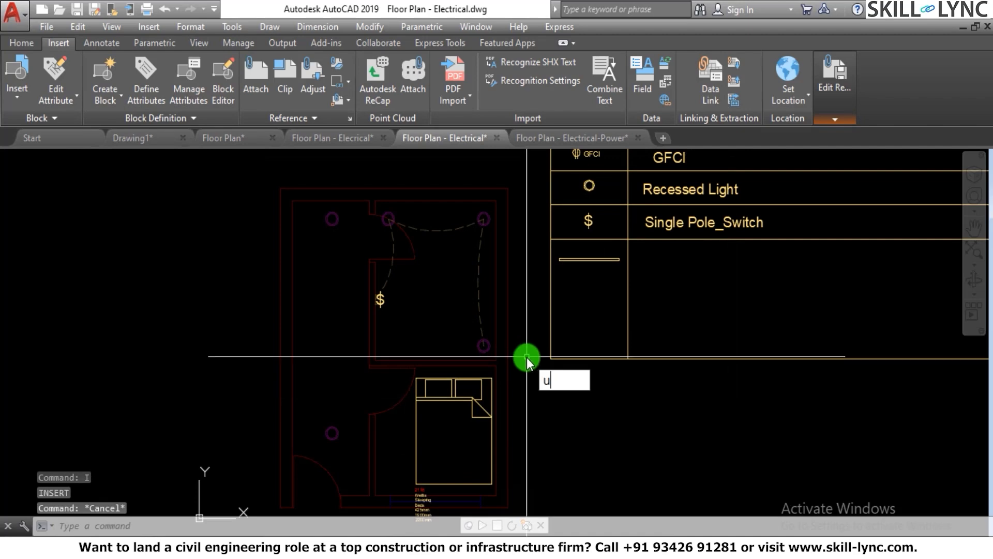
{"action": "type", "text": "n"}
{"action": "key", "text": "Return"}
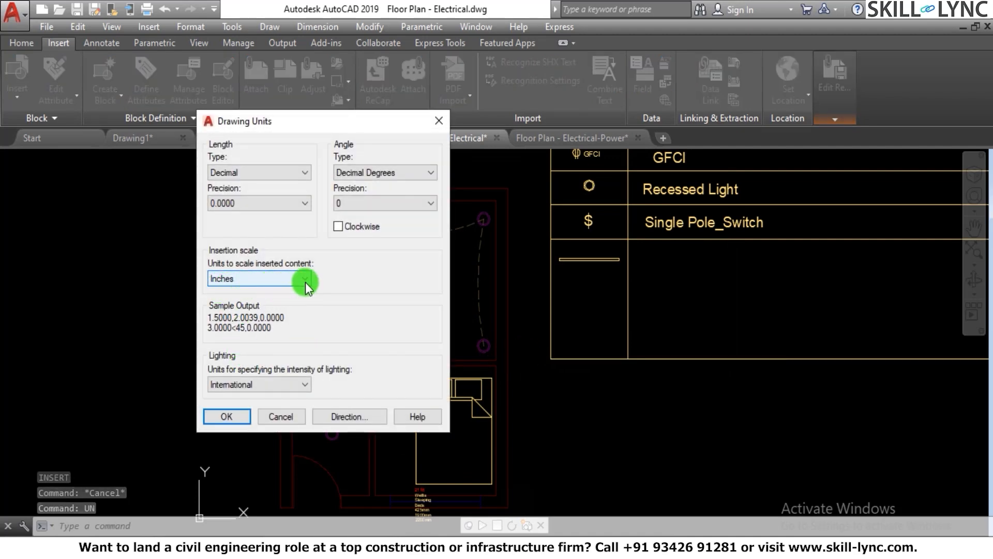
{"action": "left_click", "coordinate": [228, 416]}
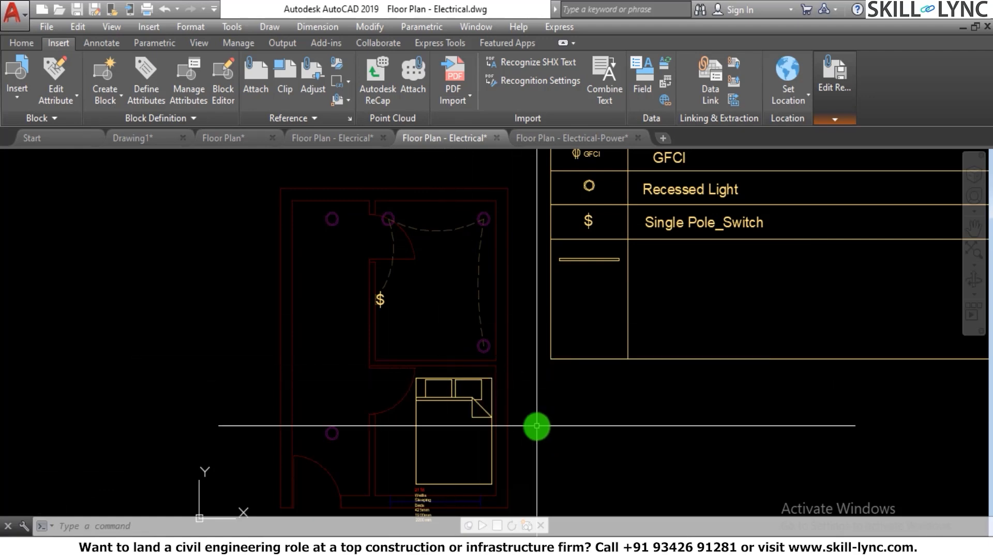
Check the Bed-01 block's unit and scale factor in the insert settings, and insert a trial copy in the upper room.
{"action": "type", "text": "i"}
{"action": "key", "text": "Return"}
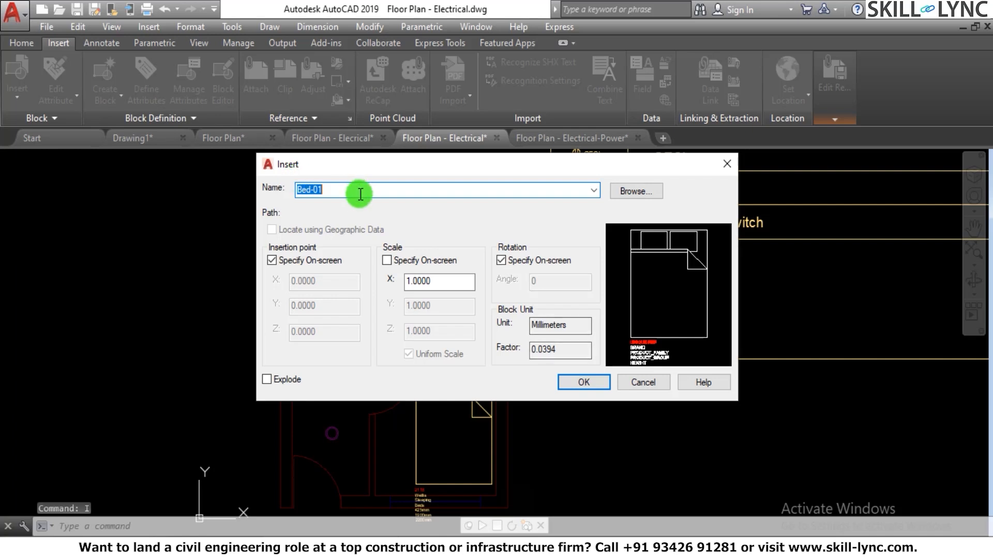
{"action": "double_click", "coordinate": [553, 349]}
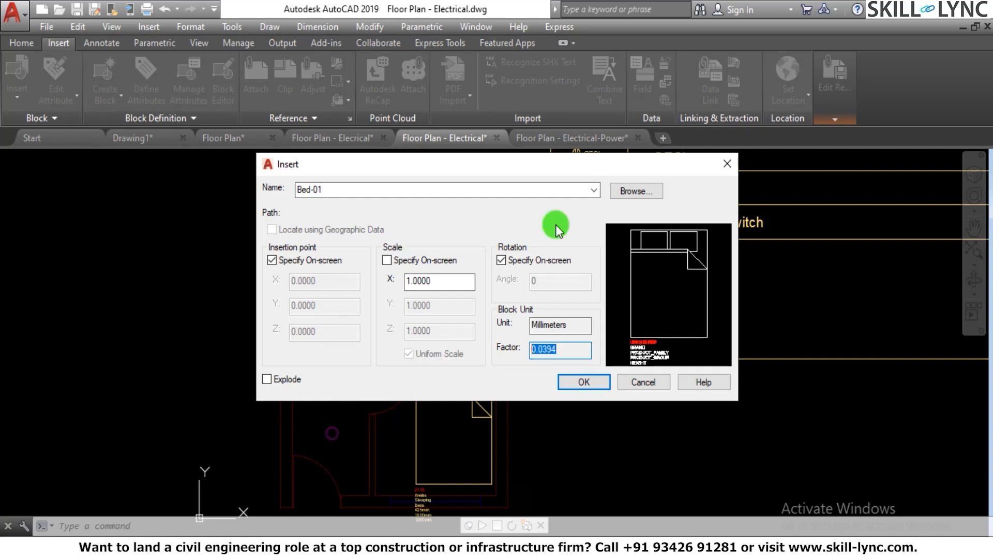
{"action": "left_click", "coordinate": [578, 383]}
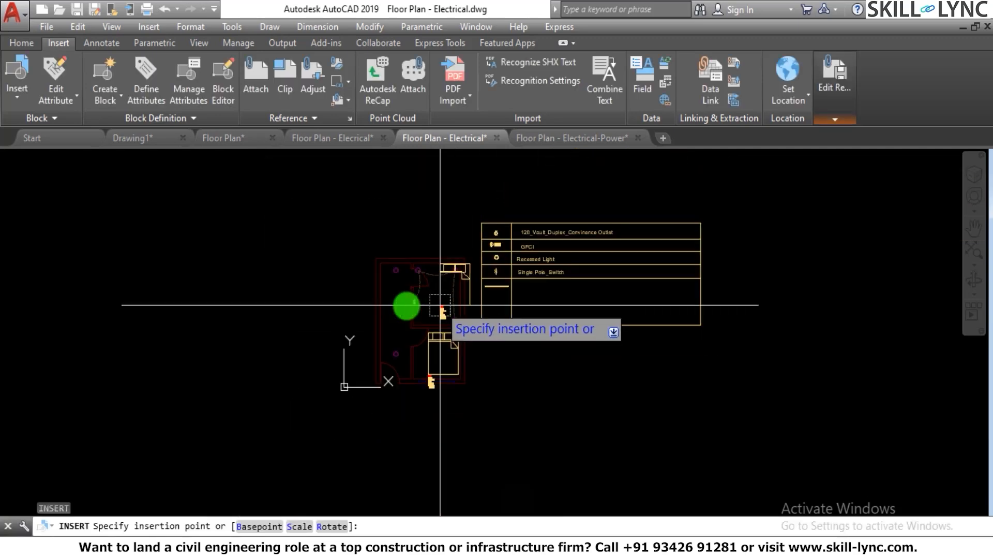
{"action": "scroll", "coordinate": [440, 305], "scroll_direction": "up", "scroll_amount": 6}
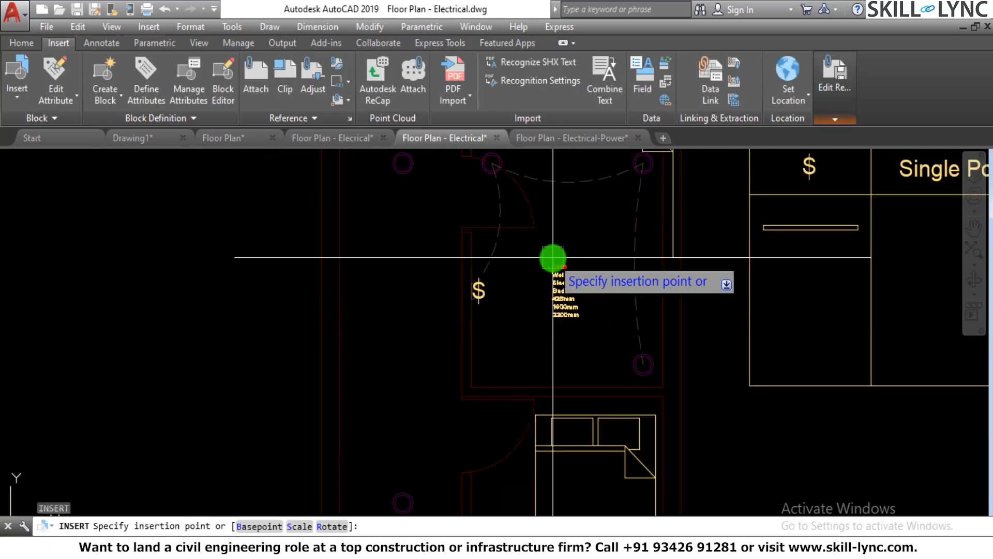
{"action": "left_click", "coordinate": [528, 324]}
{"action": "scroll", "coordinate": [568, 298], "scroll_direction": "down", "scroll_amount": 3}
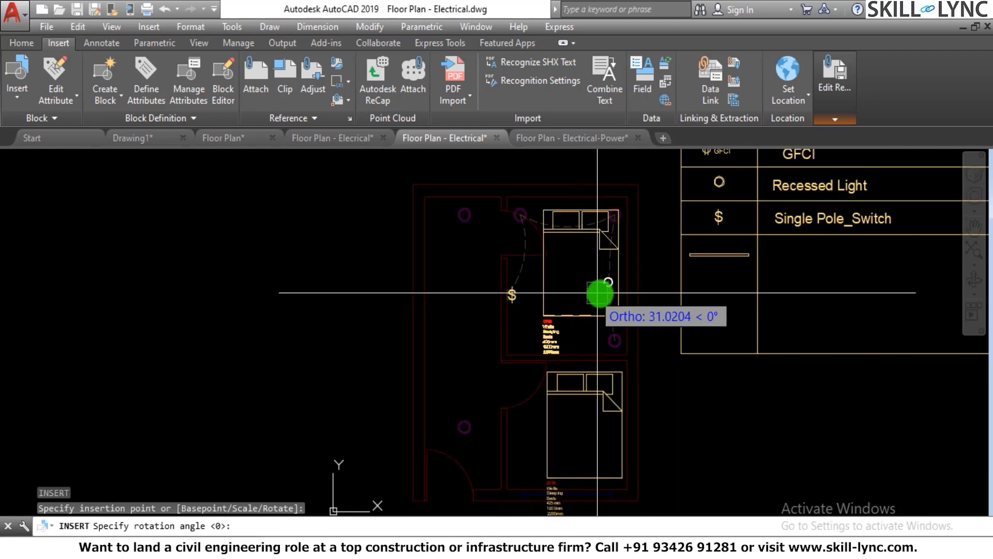
Cancel the trial bed insertion and undo it.
{"action": "key", "text": "Escape"}
{"action": "type", "text": "u"}
{"action": "key", "text": "Return"}
{"action": "key", "text": "Escape"}
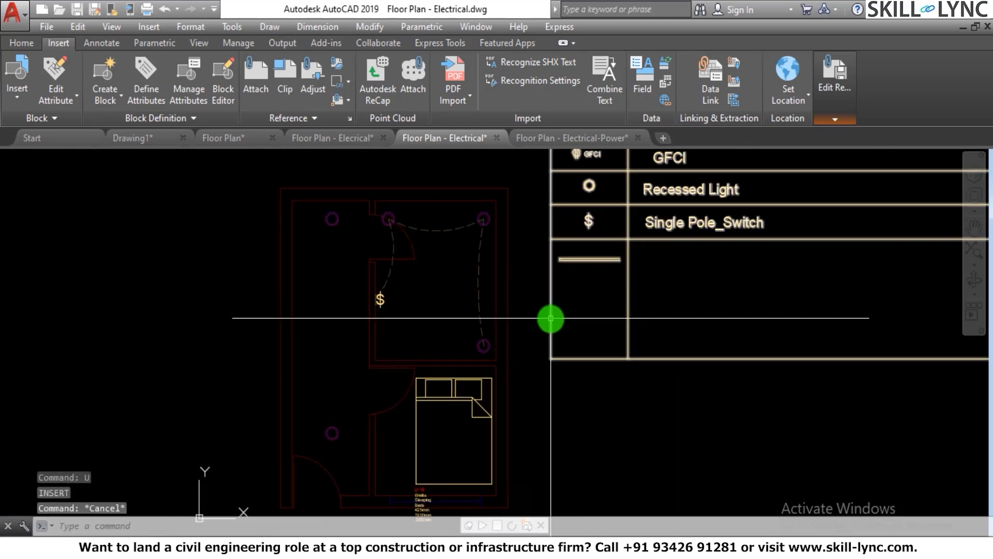
{"action": "key", "text": "Escape"}
{"action": "key", "text": "Escape"}
Start a new drawing from scratch with Imperial defaults and set its Engineering length precision to 0'-0".
{"action": "key", "text": "ctrl+n"}
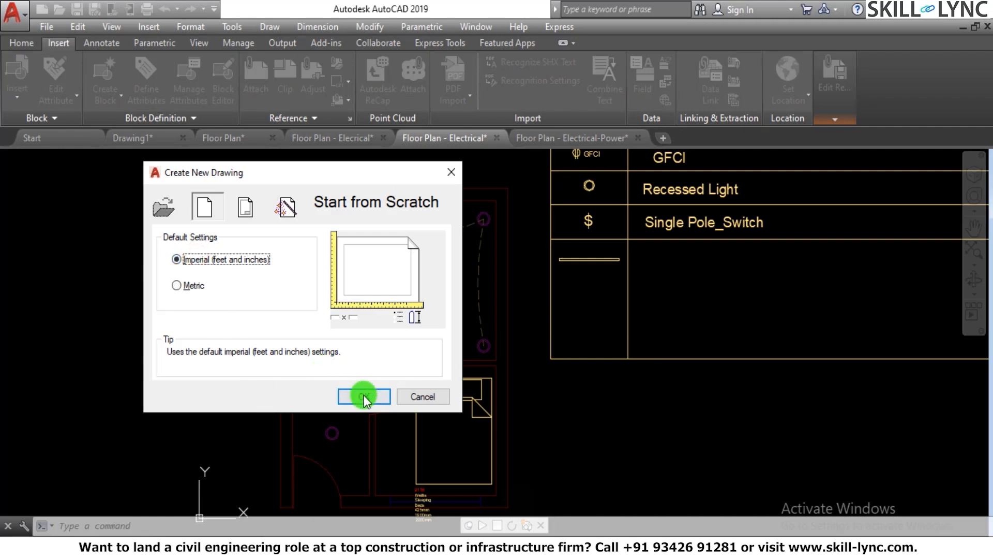
{"action": "left_click", "coordinate": [364, 396]}
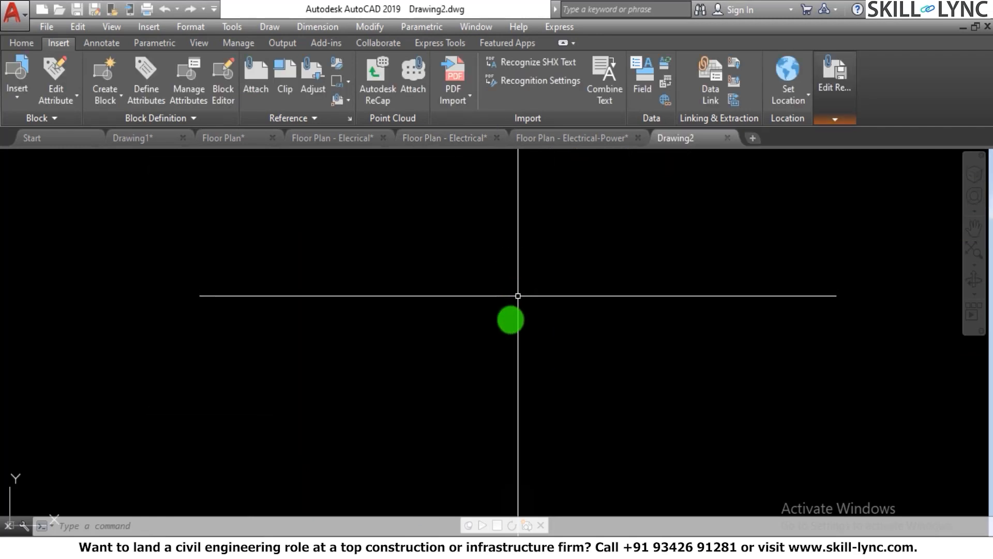
{"action": "type", "text": "un"}
{"action": "key", "text": "Return"}
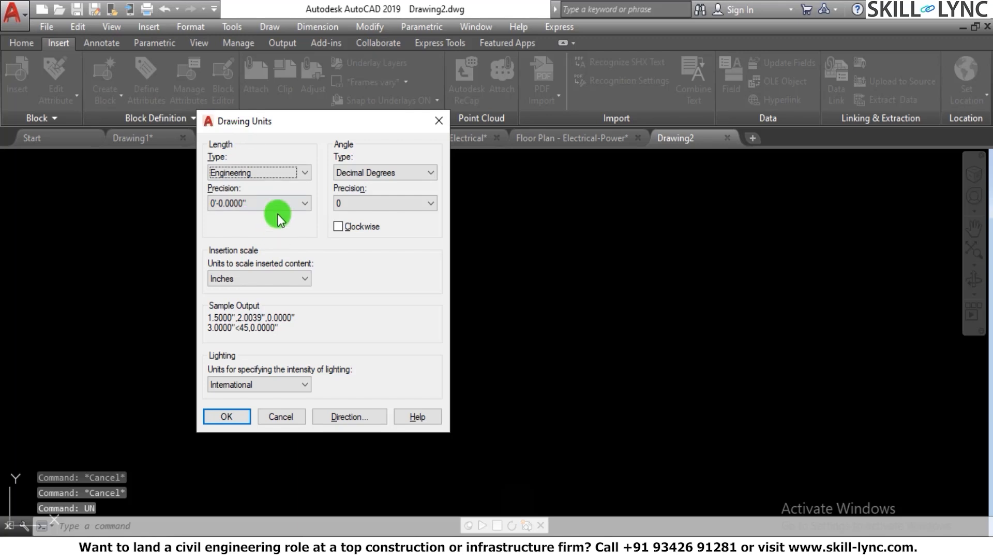
{"action": "left_click", "coordinate": [271, 202]}
{"action": "left_click", "coordinate": [262, 213]}
{"action": "left_click", "coordinate": [228, 414]}
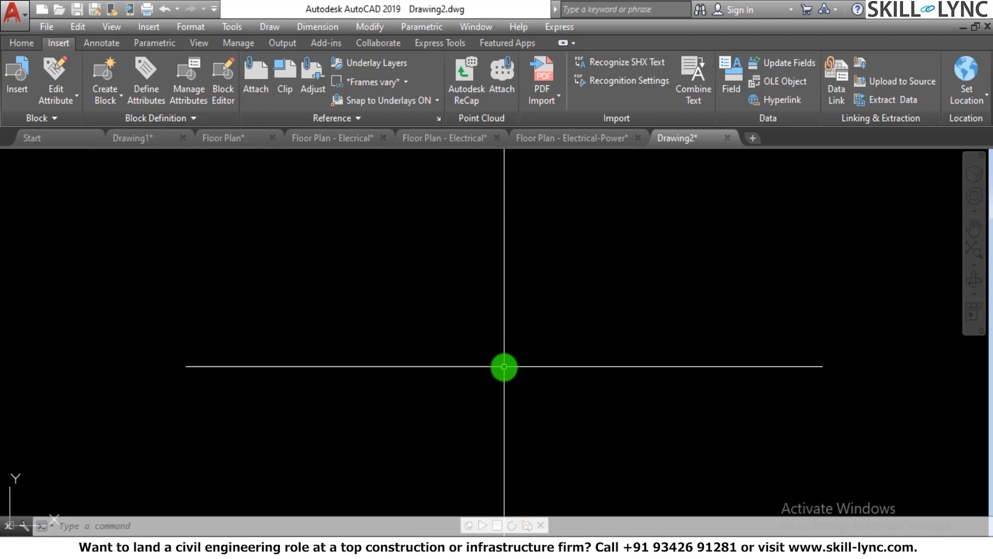
{"action": "key", "text": "Escape"}
{"action": "key", "text": "Escape"}
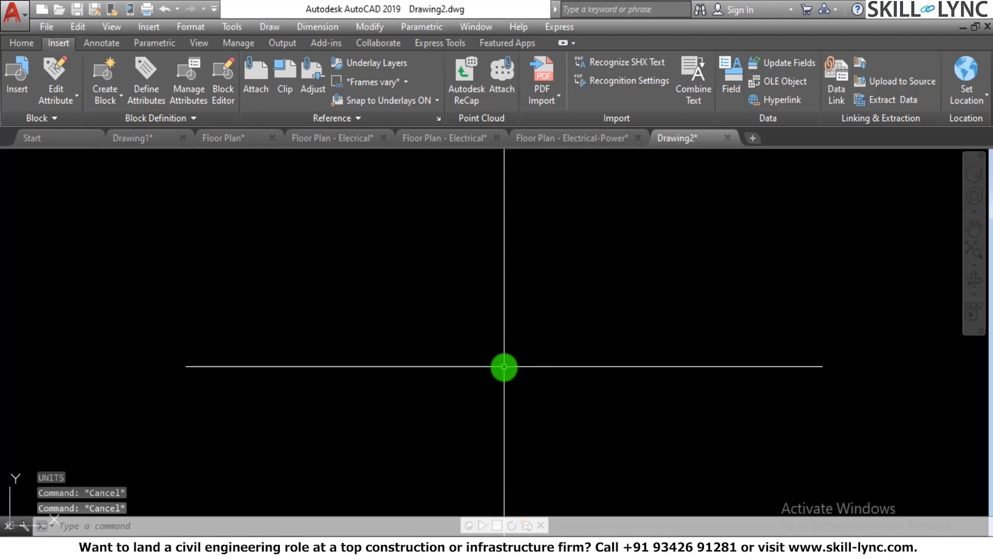
Draw a 10' by 10' rectangle in the new drawing.
{"action": "type", "text": "rec"}
{"action": "key", "text": "Return"}
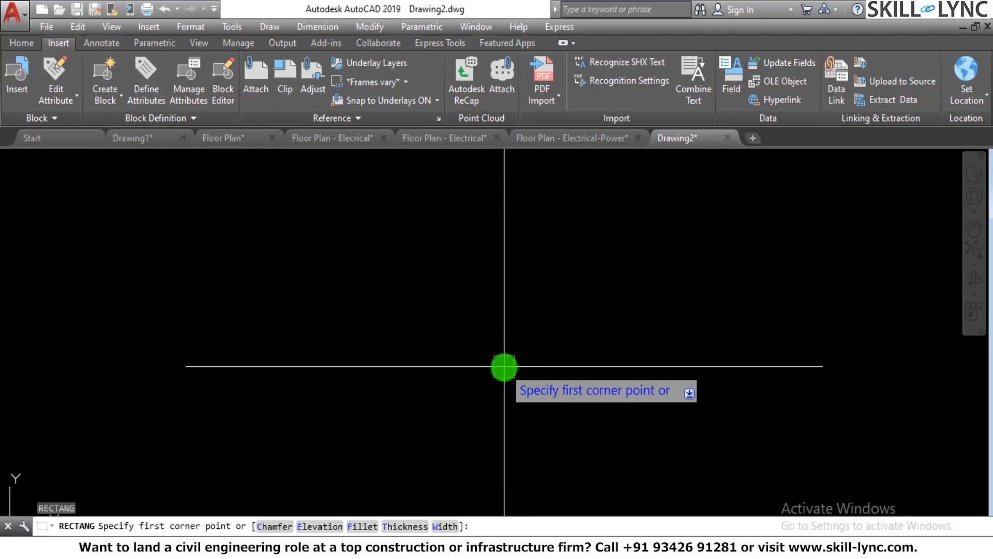
{"action": "left_click", "coordinate": [353, 478]}
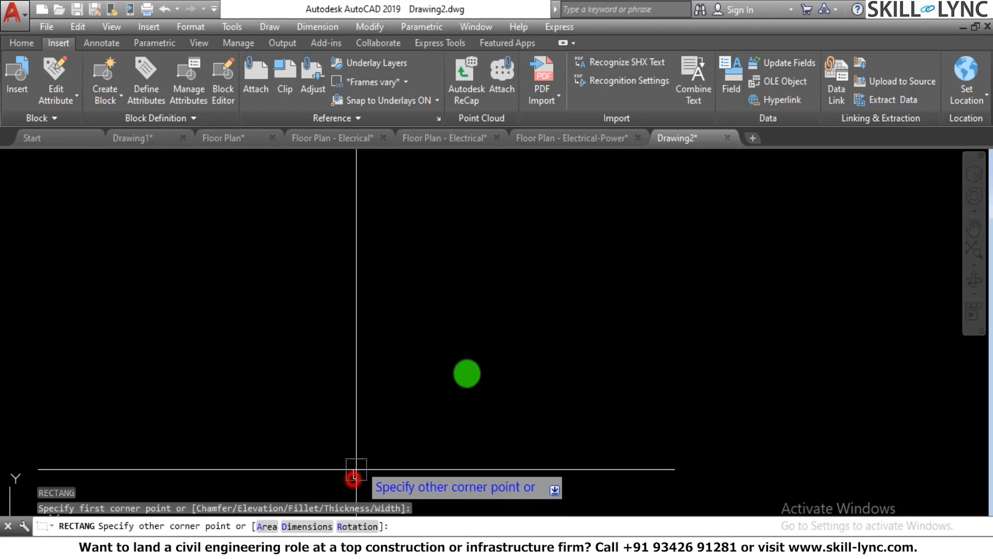
{"action": "type", "text": "@1"}
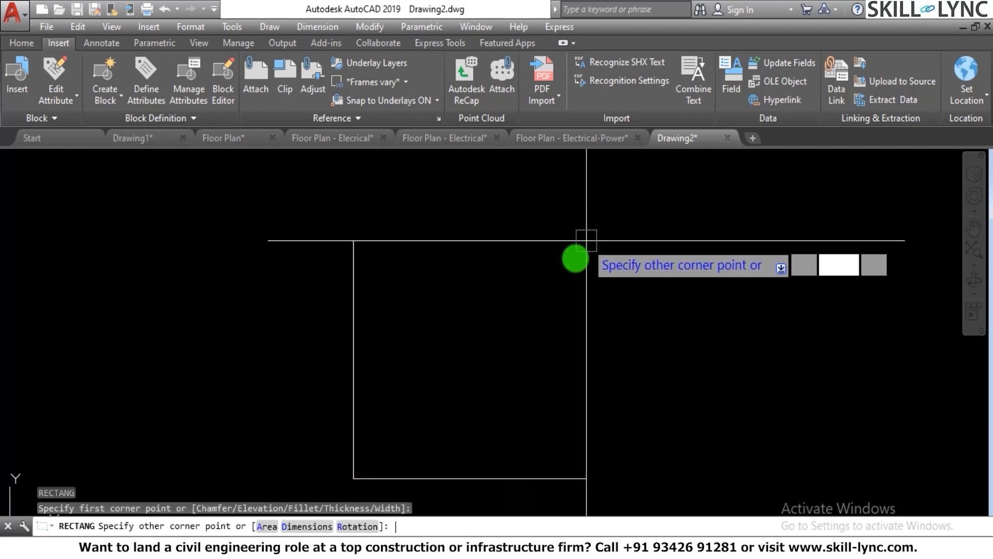
{"action": "type", "text": "0'"}
{"action": "key", "text": "Tab"}
{"action": "type", "text": "10"}
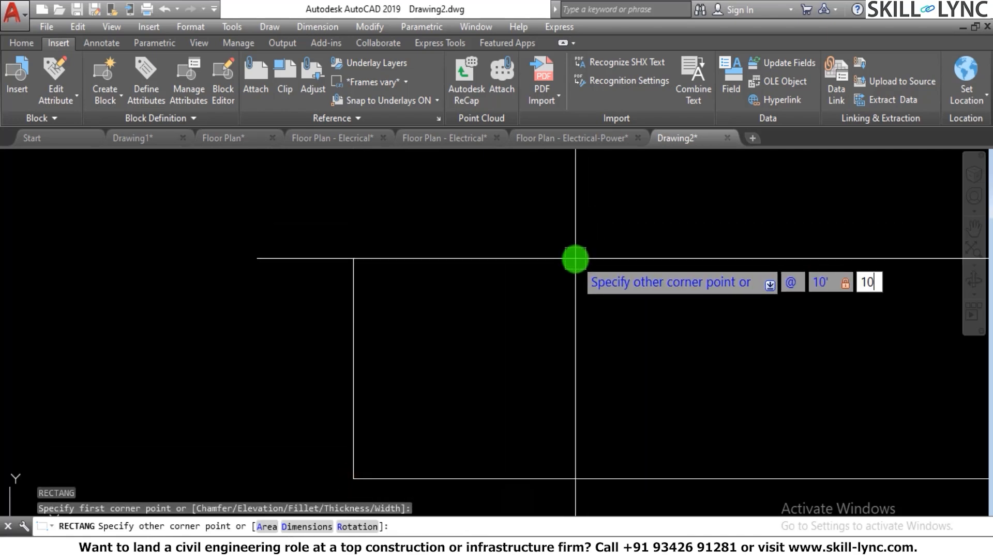
{"action": "type", "text": "'"}
{"action": "key", "text": "Return"}
{"action": "key", "text": "Escape"}
{"action": "key", "text": "Escape"}
{"action": "scroll", "coordinate": [505, 288], "scroll_direction": "down", "scroll_amount": 8}
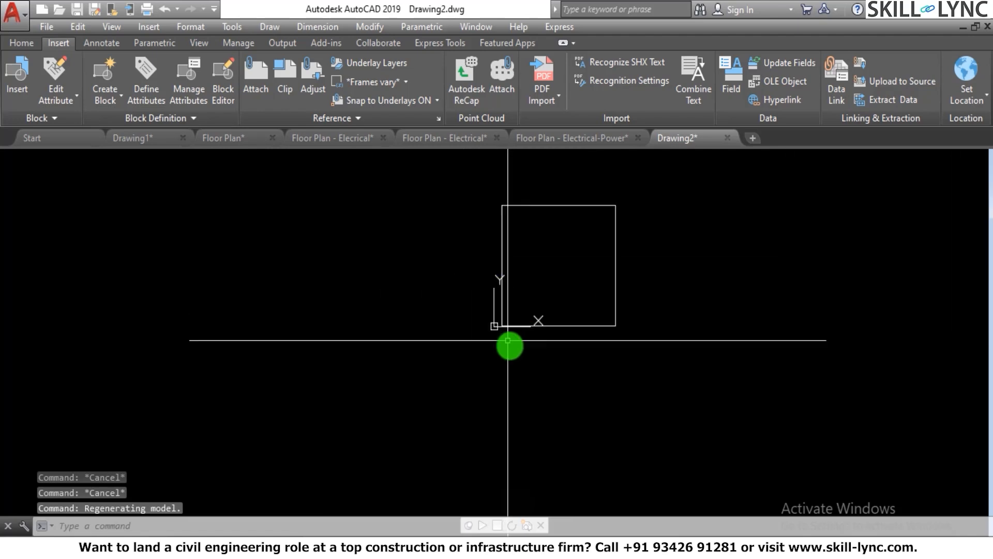
Offset the square inward by 9 inches to form the wall thickness.
{"action": "scroll", "coordinate": [559, 235], "scroll_direction": "down", "scroll_amount": 2}
{"action": "scroll", "coordinate": [378, 412], "scroll_direction": "up", "scroll_amount": 6}
{"action": "key", "text": "Escape"}
{"action": "key", "text": "Escape"}
{"action": "type", "text": "o"}
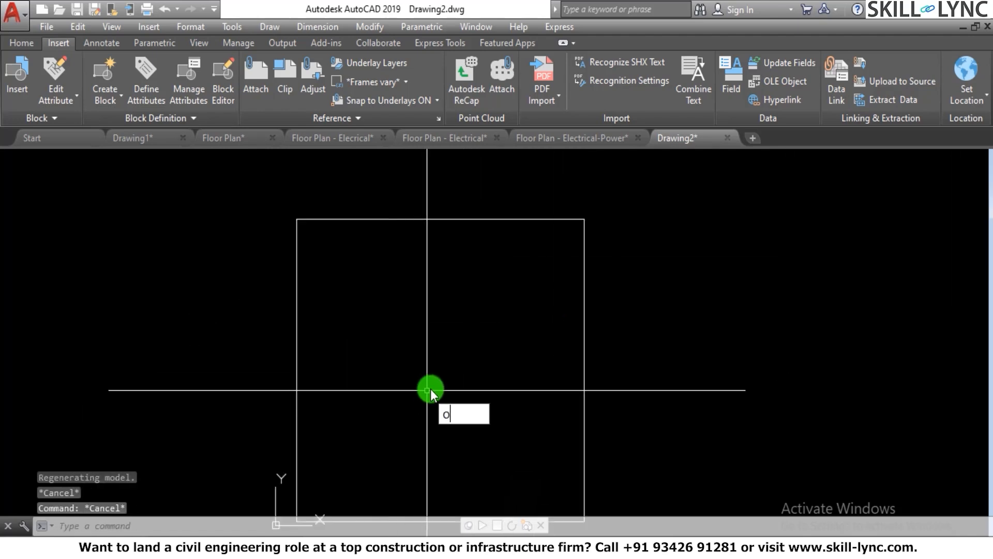
{"action": "key", "text": "Return"}
{"action": "type", "text": "9"}
{"action": "key", "text": "Return"}
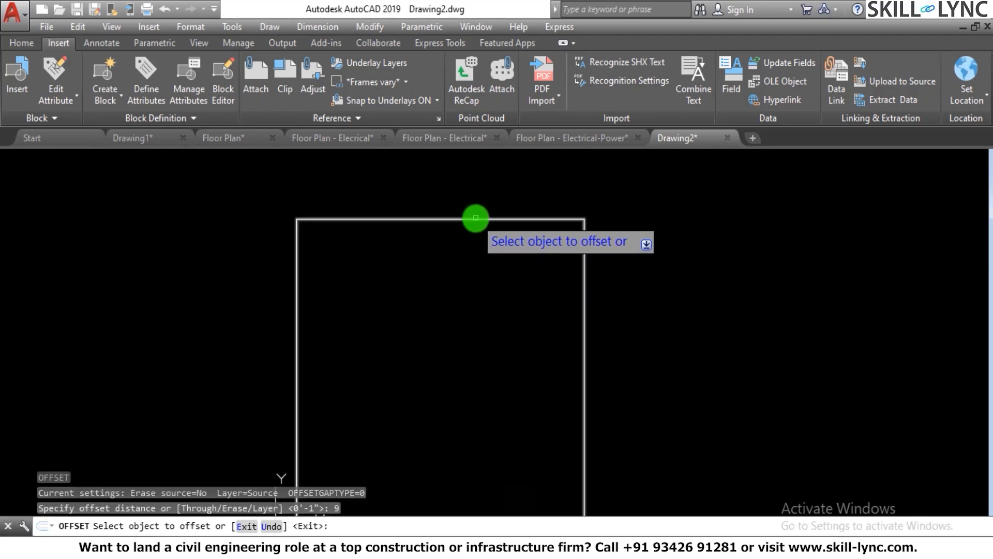
{"action": "left_click", "coordinate": [476, 217]}
{"action": "left_click", "coordinate": [472, 281]}
{"action": "key", "text": "Escape"}
{"action": "key", "text": "Escape"}
{"action": "scroll", "coordinate": [532, 286], "scroll_direction": "down", "scroll_amount": 4}
{"action": "scroll", "coordinate": [560, 241], "scroll_direction": "up", "scroll_amount": 2}
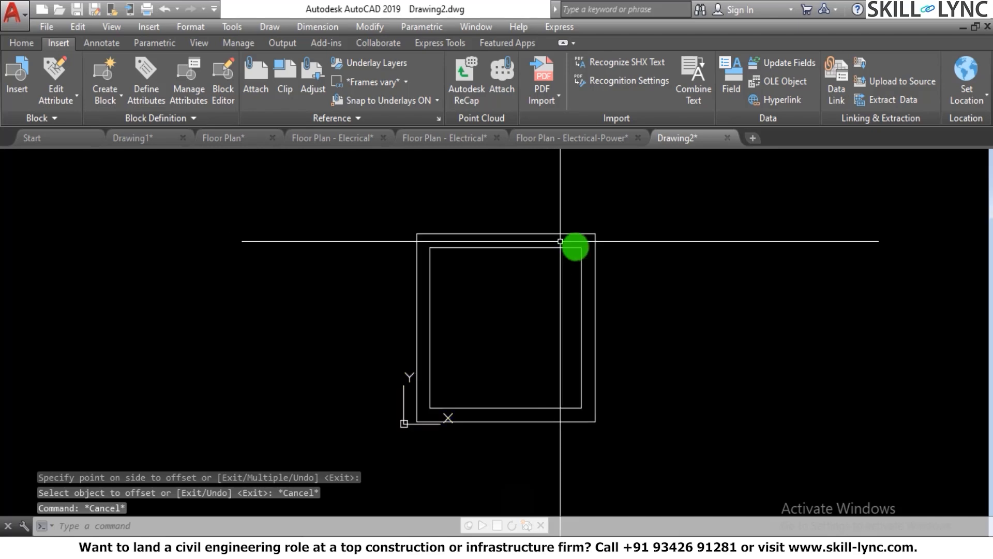
{"action": "scroll", "coordinate": [574, 241], "scroll_direction": "down", "scroll_amount": 2}
{"action": "key", "text": "Escape"}
Modify the Standard dimension style's primary units to the Engineering format with 0'-0" precision.
{"action": "scroll", "coordinate": [634, 240], "scroll_direction": "up", "scroll_amount": 2}
{"action": "scroll", "coordinate": [482, 250], "scroll_direction": "up", "scroll_amount": 4}
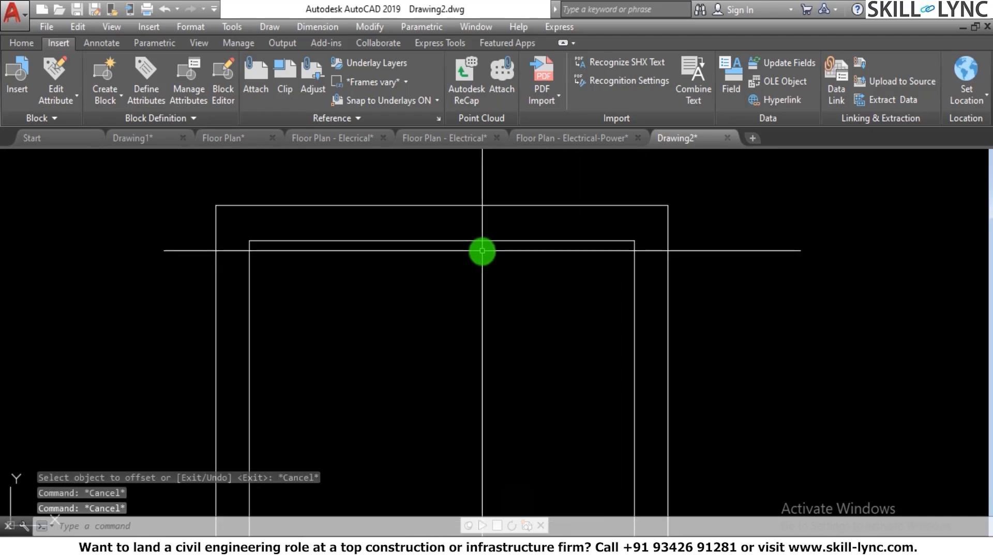
{"action": "type", "text": "d"}
{"action": "key", "text": "Return"}
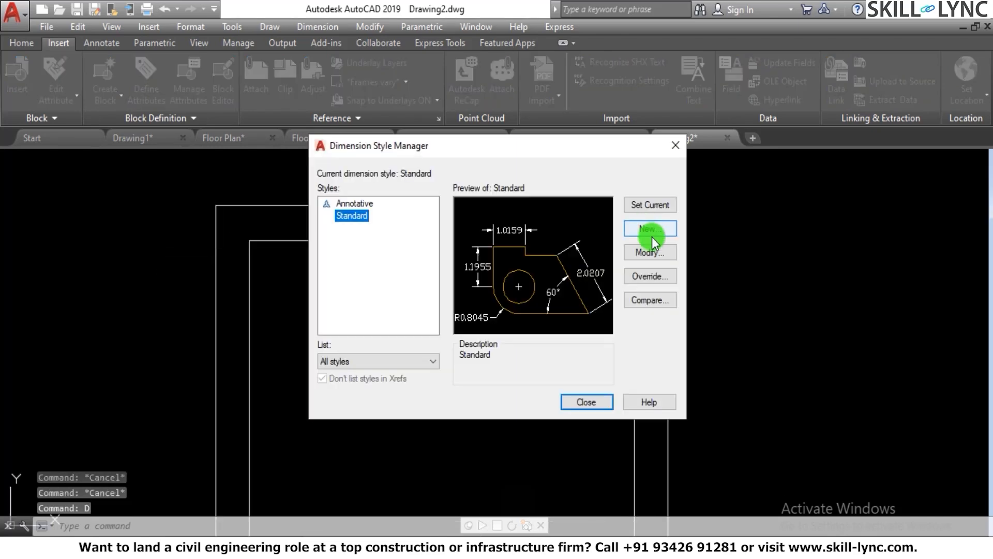
{"action": "left_click", "coordinate": [650, 252]}
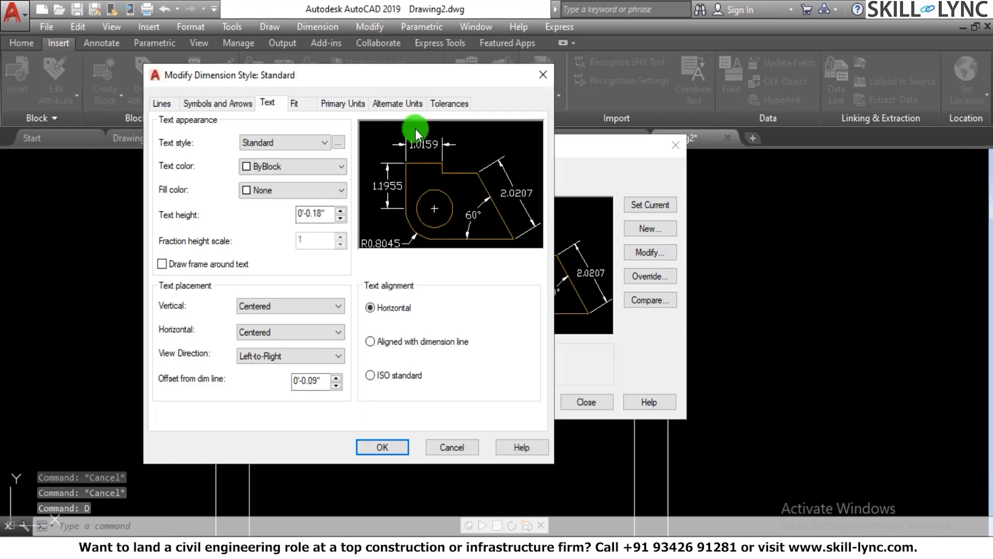
{"action": "left_click", "coordinate": [339, 104]}
{"action": "left_click", "coordinate": [297, 134]}
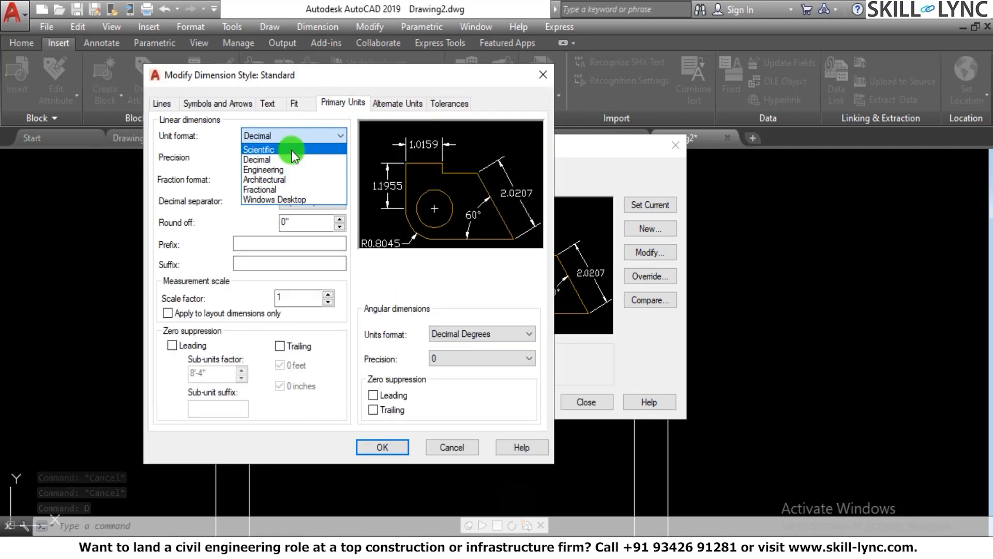
{"action": "left_click", "coordinate": [291, 169]}
{"action": "left_click", "coordinate": [290, 157]}
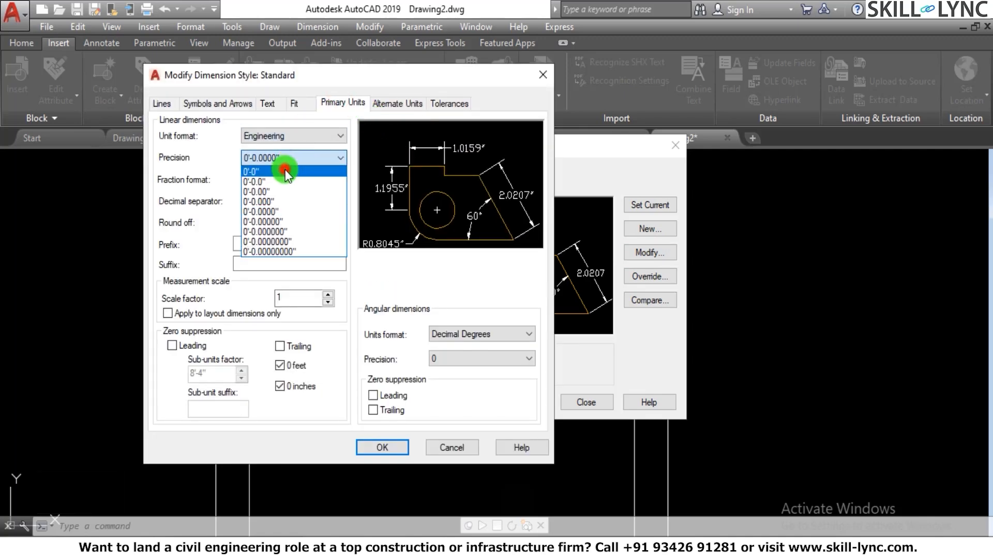
{"action": "left_click", "coordinate": [284, 170]}
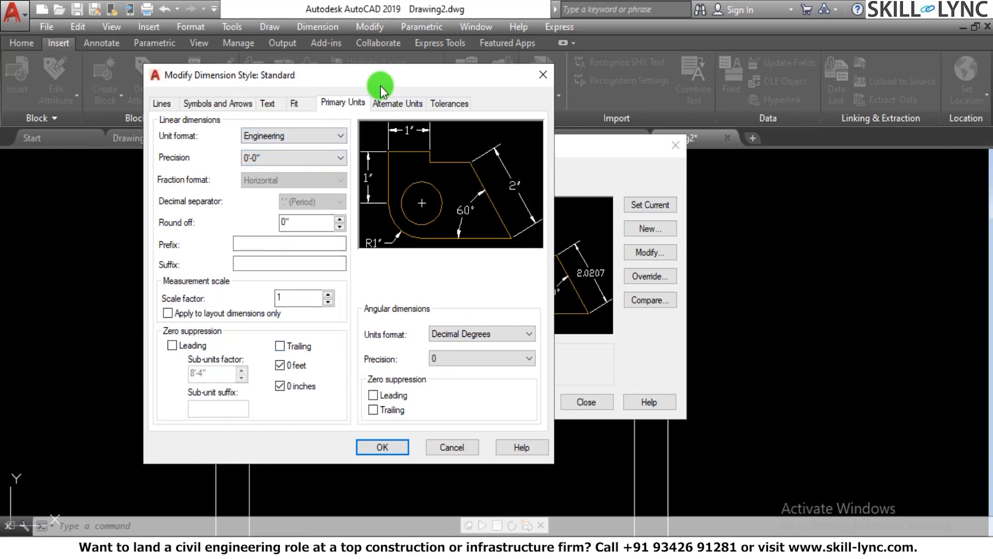
Set the Standard dimension style's overall scale to 10 and save the style changes.
{"action": "left_click", "coordinate": [306, 105]}
{"action": "double_click", "coordinate": [497, 311]}
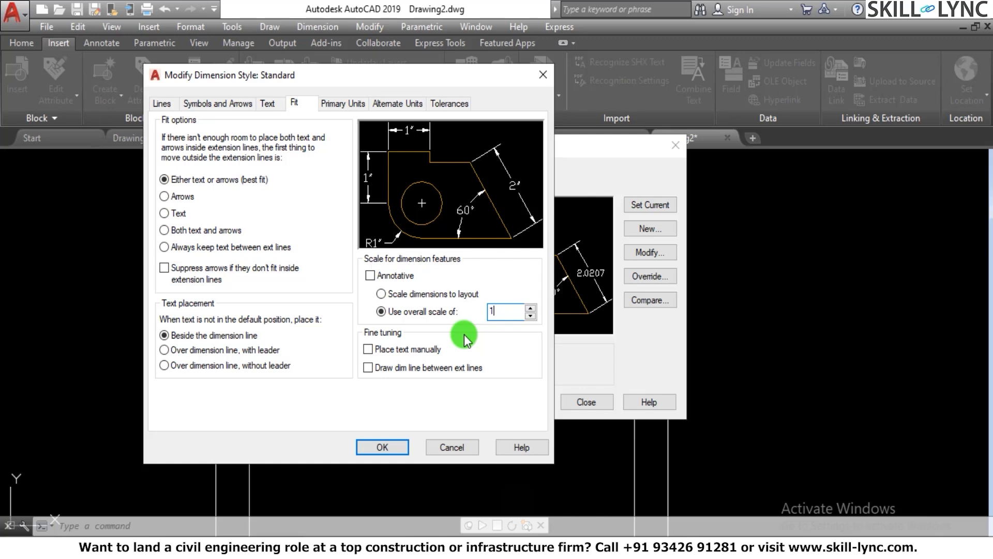
{"action": "type", "text": "10"}
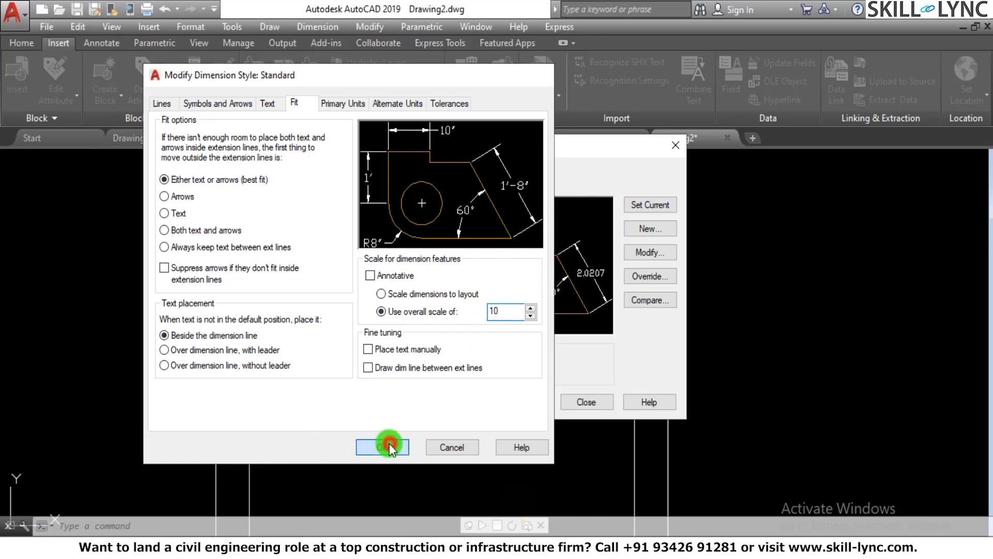
{"action": "left_click", "coordinate": [388, 444]}
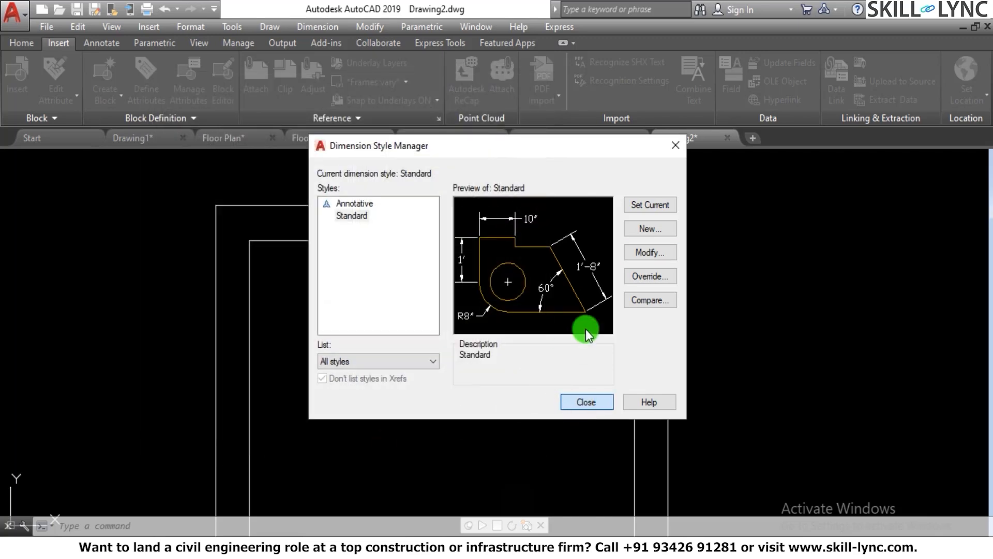
{"action": "key", "text": "Escape"}
{"action": "key", "text": "Escape"}
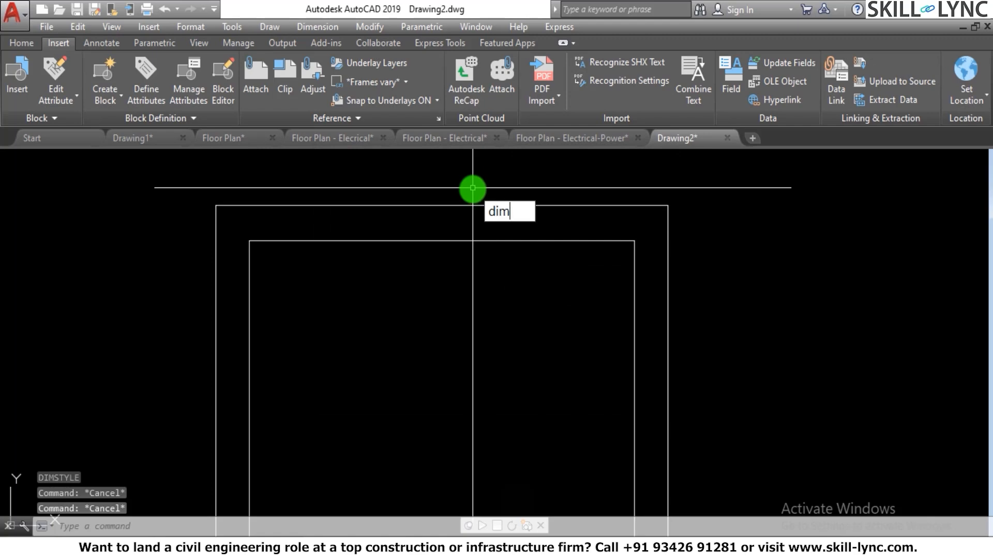
Add a linear dimension above the outer square's upper edge.
{"action": "type", "text": "dimli"}
{"action": "key", "text": "Return"}
{"action": "key", "text": "Return"}
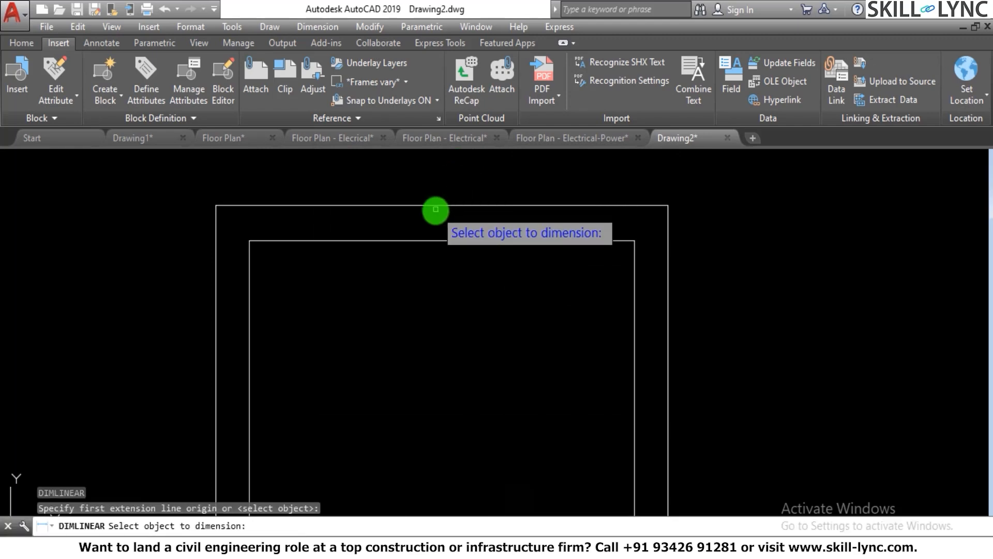
{"action": "left_click", "coordinate": [440, 206]}
{"action": "scroll", "coordinate": [445, 186], "scroll_direction": "down", "scroll_amount": 2}
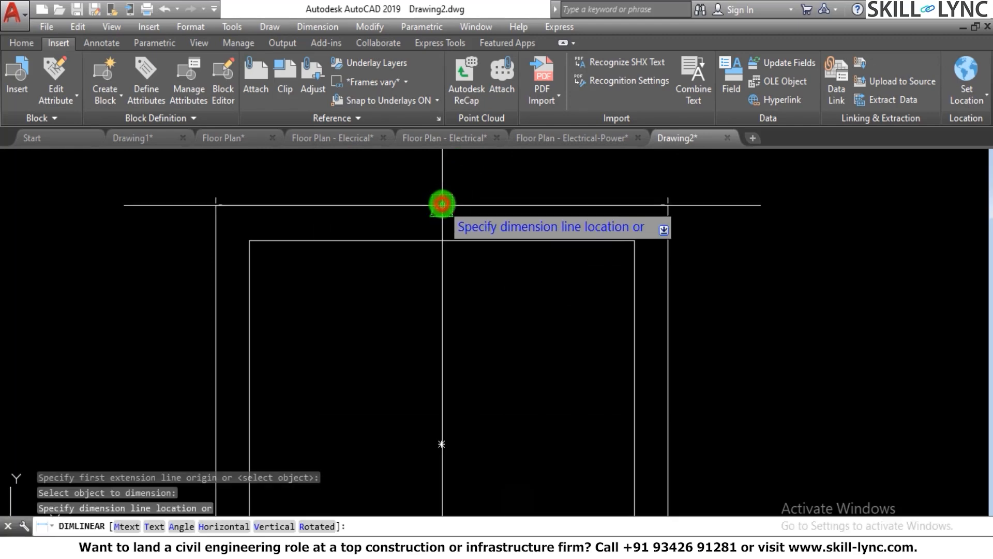
{"action": "left_click", "coordinate": [455, 165]}
{"action": "key", "text": "Escape"}
{"action": "scroll", "coordinate": [450, 160], "scroll_direction": "up", "scroll_amount": 4}
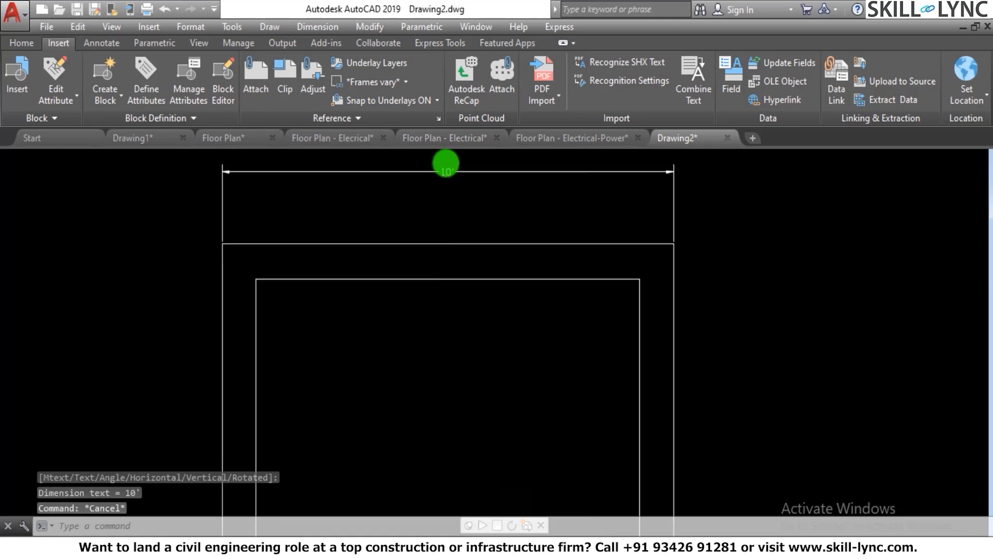
{"action": "key", "text": "Escape"}
Turn on the display of alternate units in the Standard dimension style.
{"action": "type", "text": "d"}
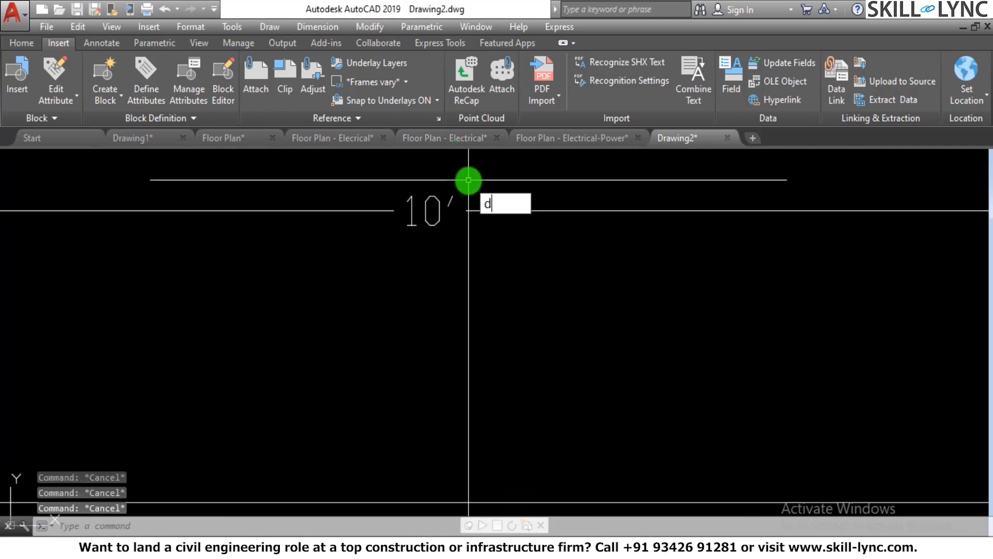
{"action": "key", "text": "Return"}
{"action": "left_click", "coordinate": [641, 252]}
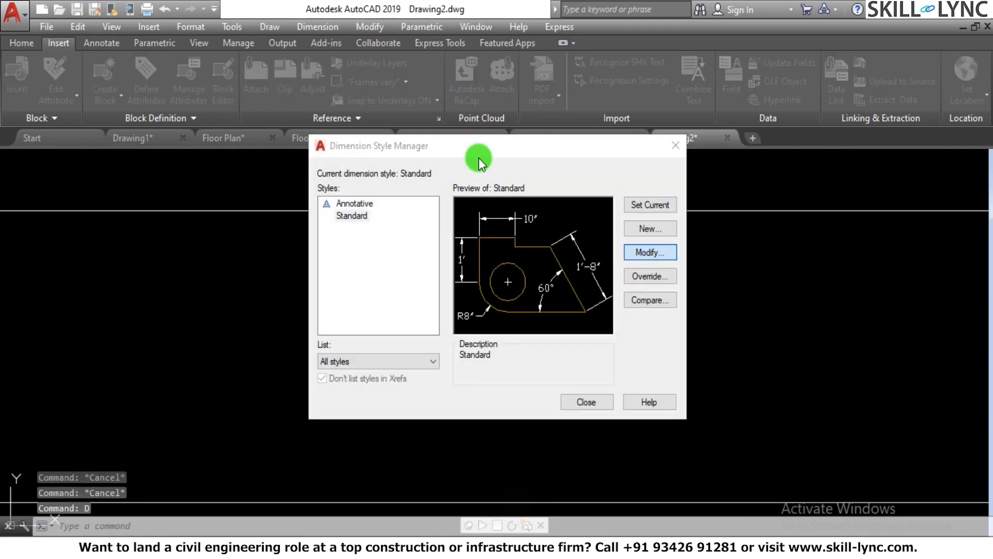
{"action": "left_click", "coordinate": [398, 103]}
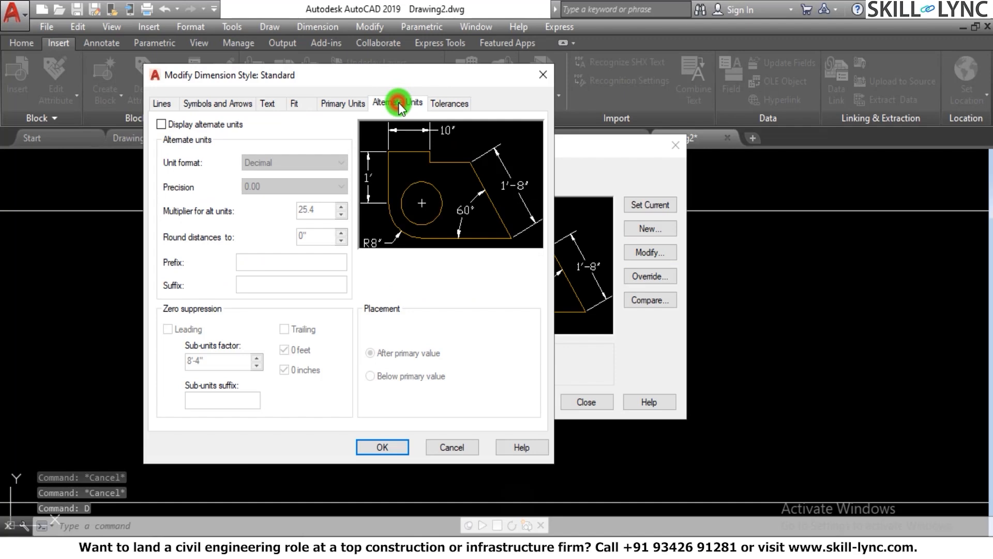
{"action": "left_click", "coordinate": [158, 126]}
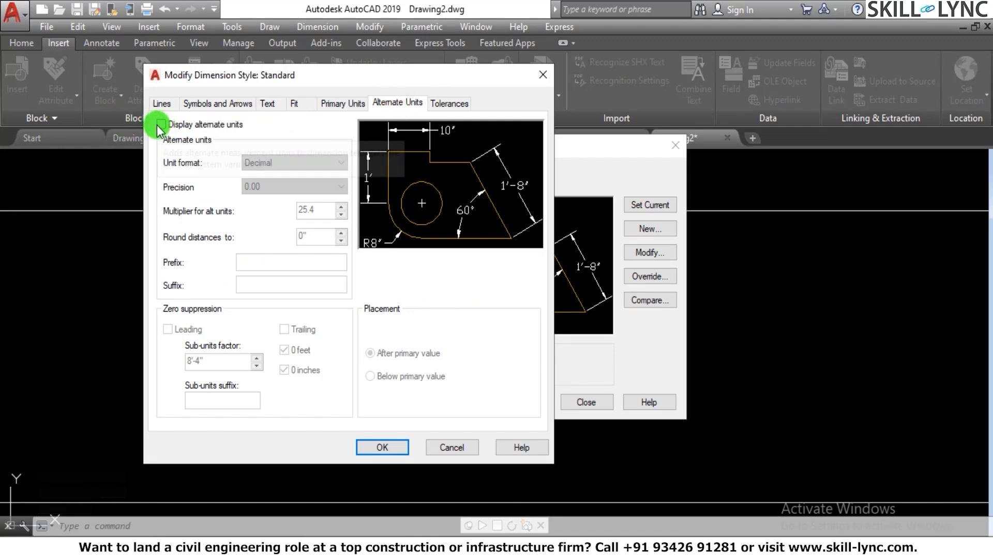
{"action": "left_click", "coordinate": [165, 128]}
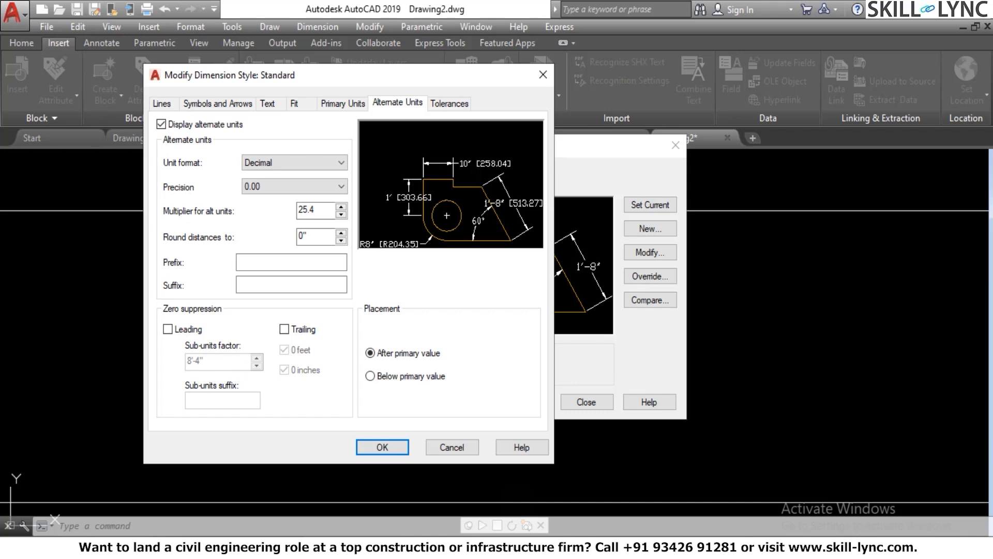
Set the alternate units' precision to 0, place them below the primary value, and save the Standard dimension style.
{"action": "left_click_drag", "start_coordinate": [326, 209], "coordinate": [221, 207]}
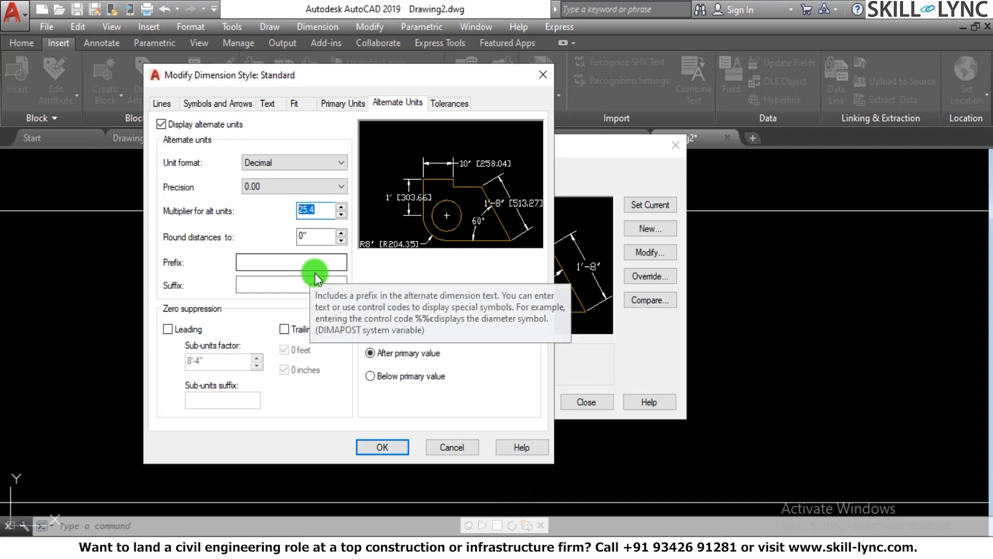
{"action": "left_click", "coordinate": [292, 187]}
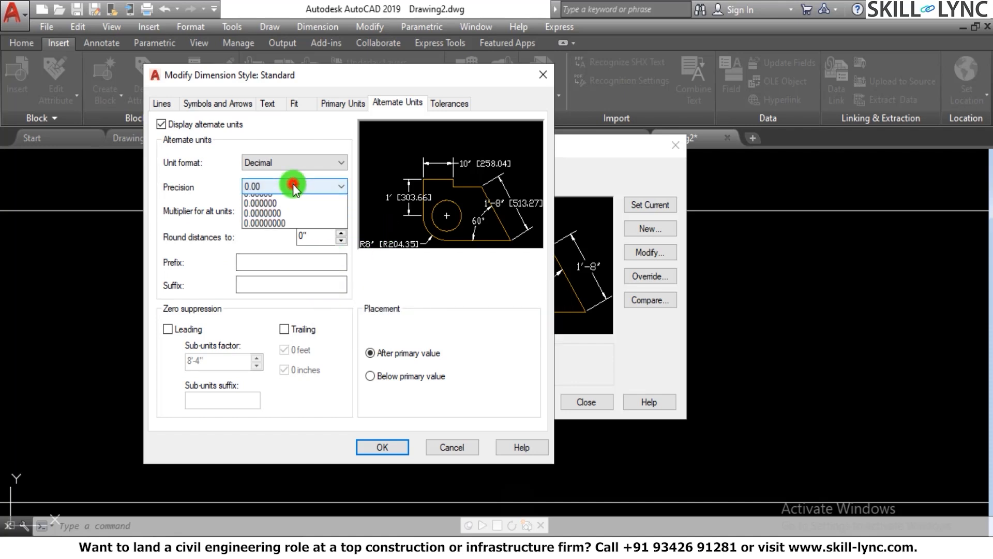
{"action": "left_click", "coordinate": [287, 209]}
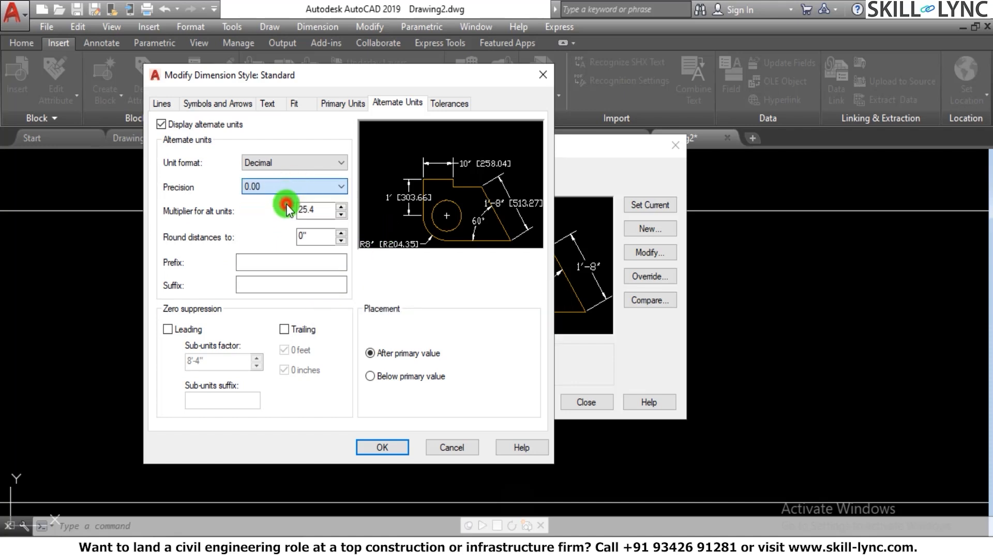
{"action": "left_click", "coordinate": [370, 376]}
{"action": "left_click", "coordinate": [382, 446]}
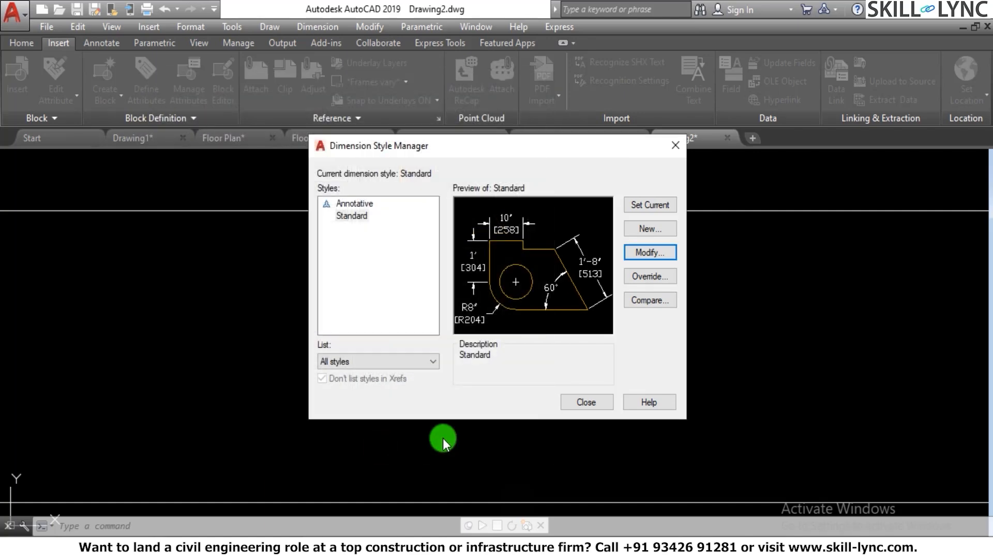
{"action": "left_click", "coordinate": [588, 399]}
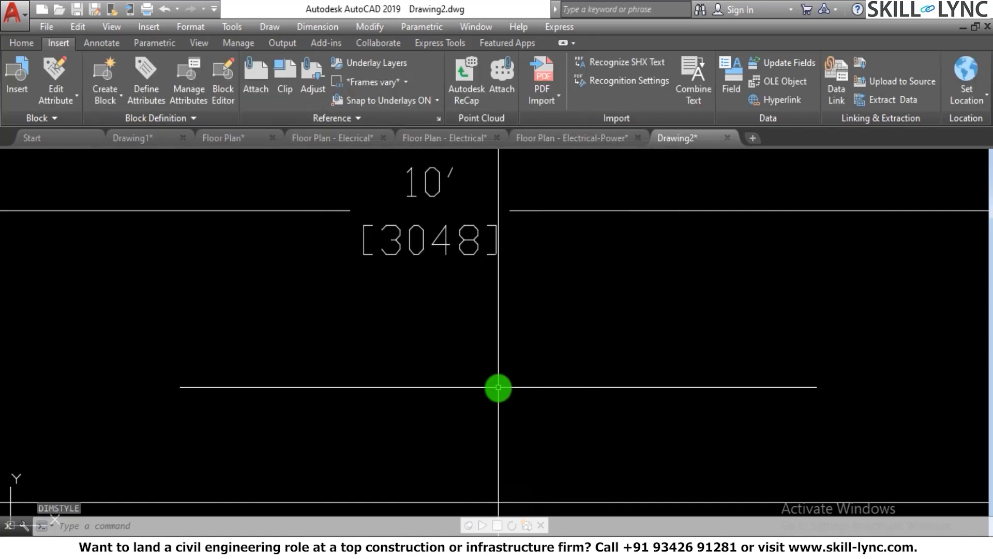
Change the Standard text style's font to Times New Roman from the Standard dimension style's text settings and save both styles.
{"action": "scroll", "coordinate": [468, 326], "scroll_direction": "down", "scroll_amount": 4}
{"action": "scroll", "coordinate": [510, 281], "scroll_direction": "down", "scroll_amount": 2}
{"action": "scroll", "coordinate": [517, 293], "scroll_direction": "up", "scroll_amount": 7}
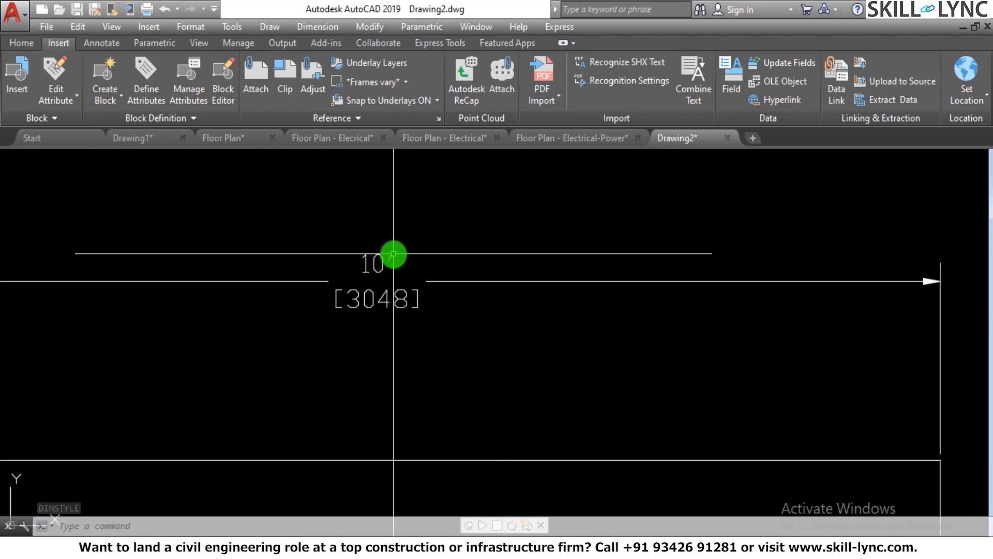
{"action": "type", "text": "d"}
{"action": "key", "text": "Return"}
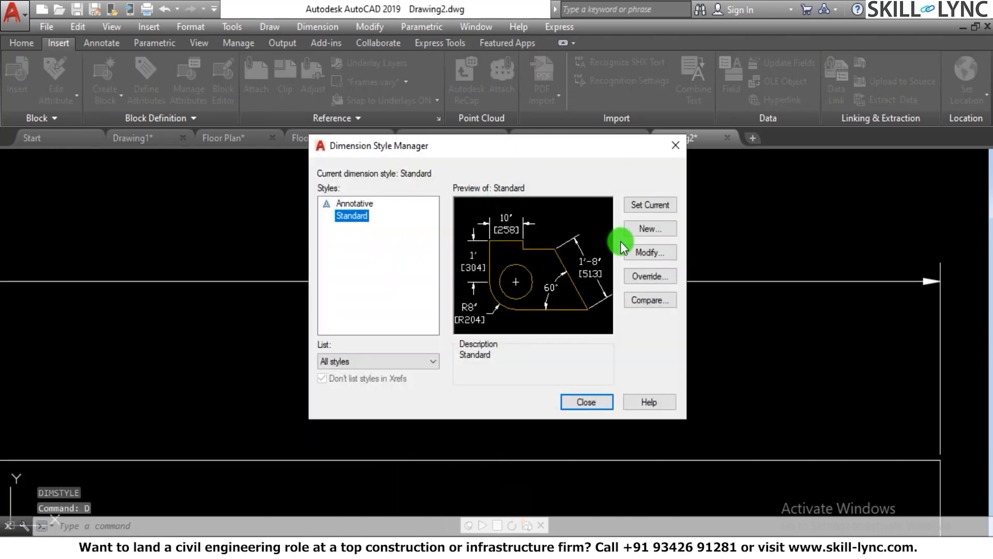
{"action": "left_click", "coordinate": [657, 251]}
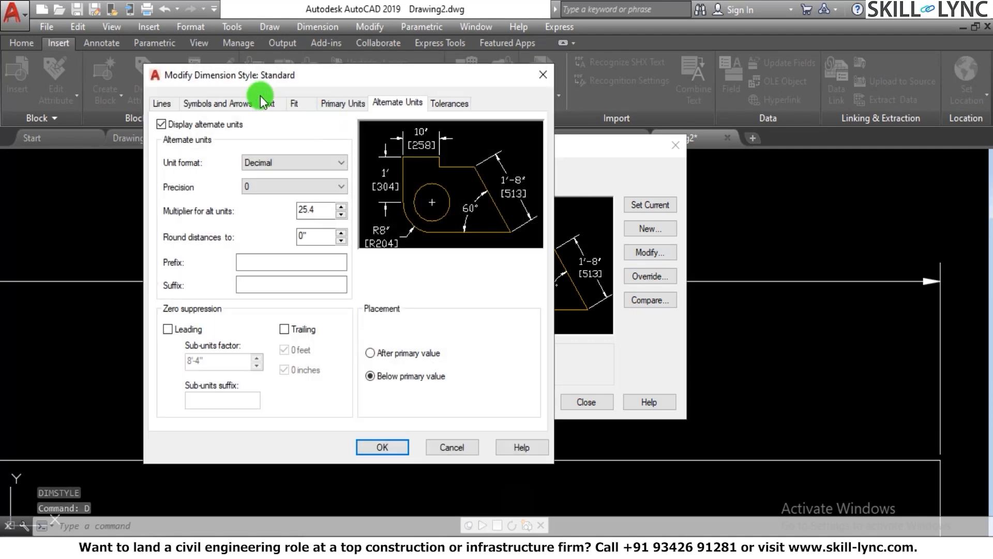
{"action": "left_click", "coordinate": [280, 102]}
{"action": "left_click", "coordinate": [336, 145]}
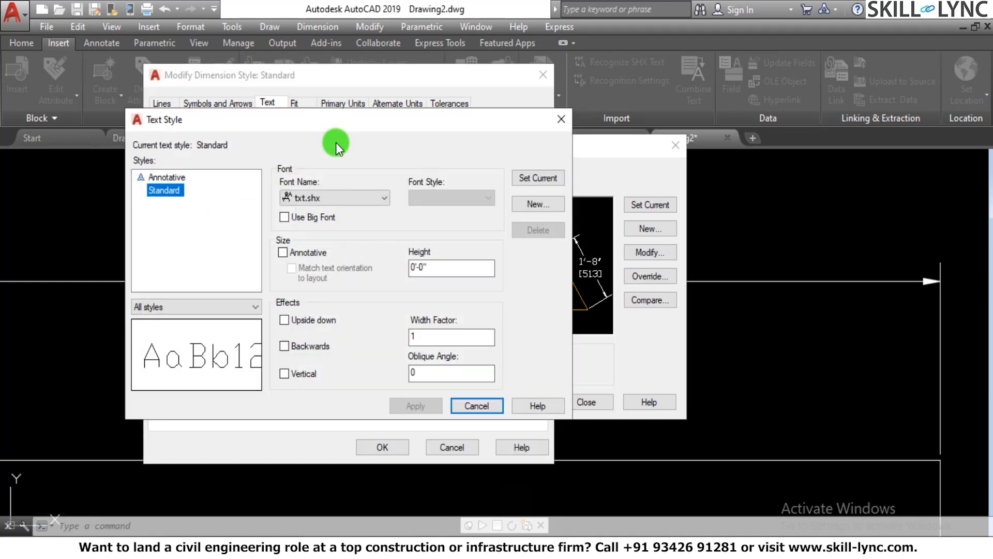
{"action": "left_click", "coordinate": [319, 200]}
{"action": "scroll", "coordinate": [322, 207], "scroll_direction": "up", "scroll_amount": 3}
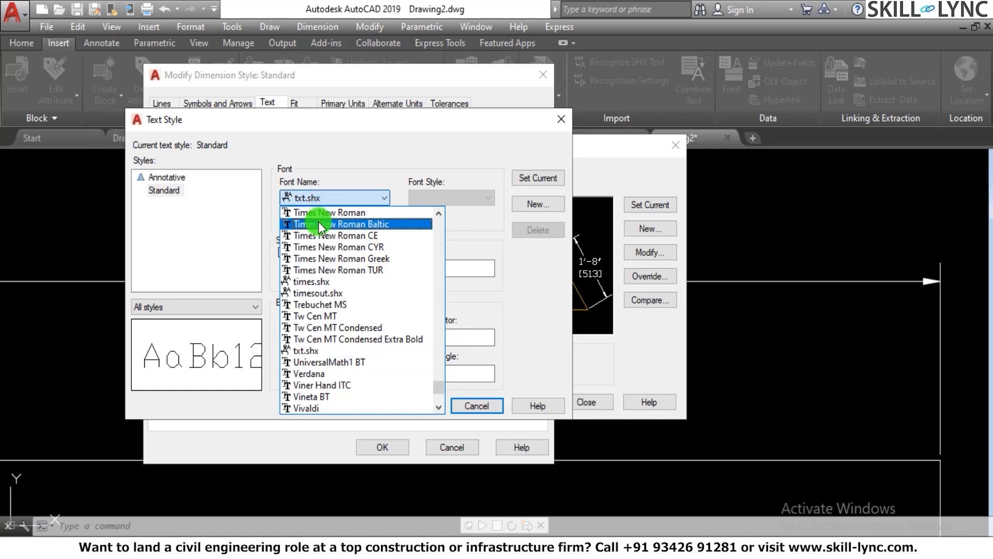
{"action": "left_click", "coordinate": [318, 214]}
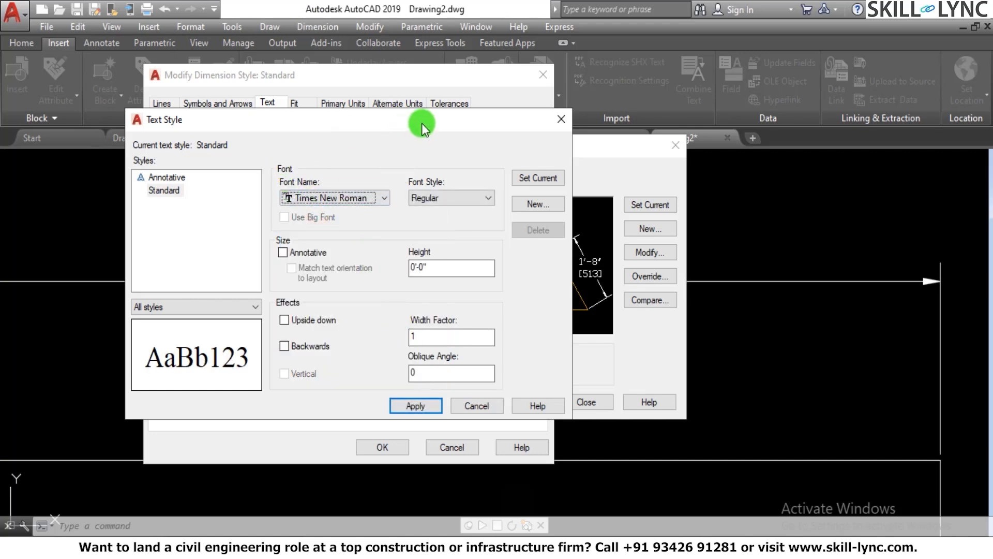
{"action": "left_click", "coordinate": [423, 400]}
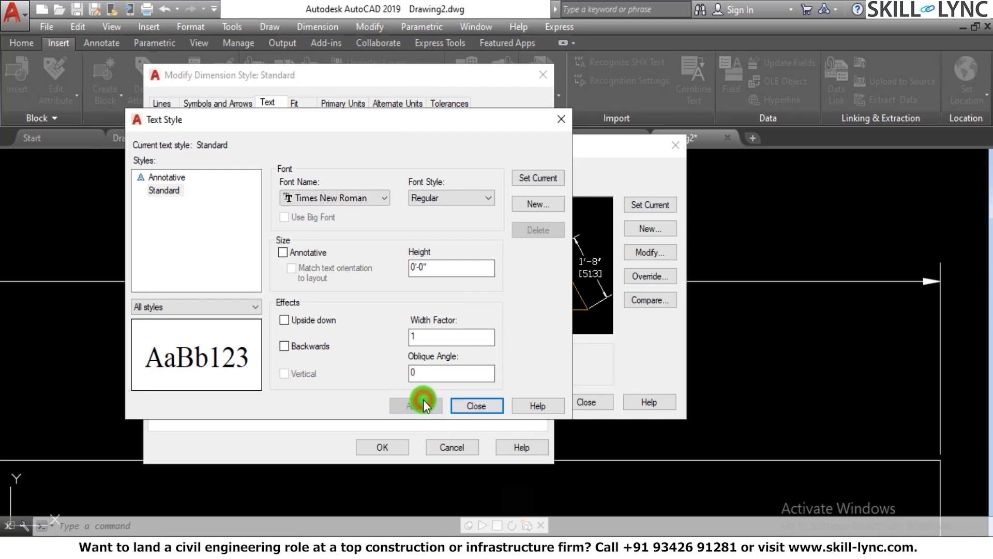
{"action": "left_click", "coordinate": [476, 404]}
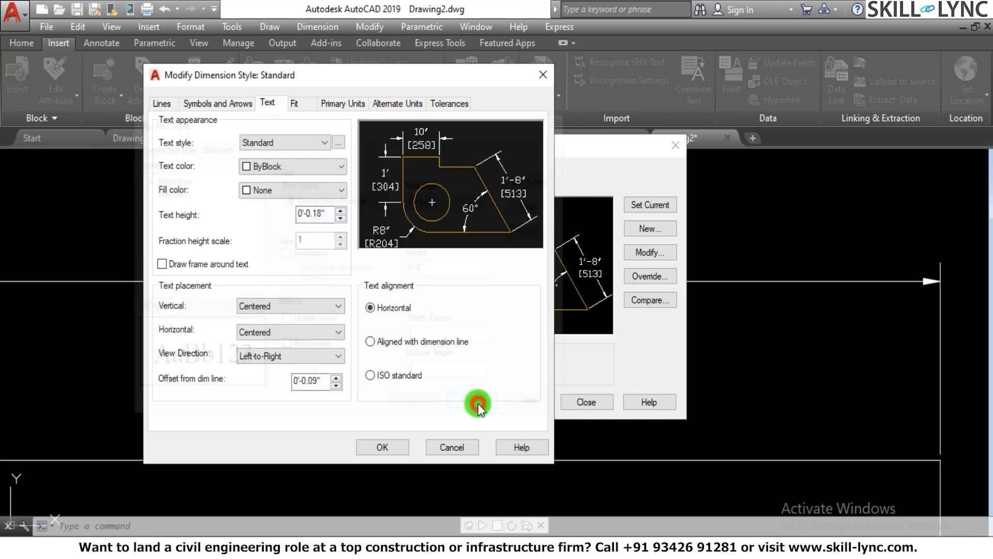
{"action": "left_click", "coordinate": [393, 448]}
{"action": "left_click", "coordinate": [584, 405]}
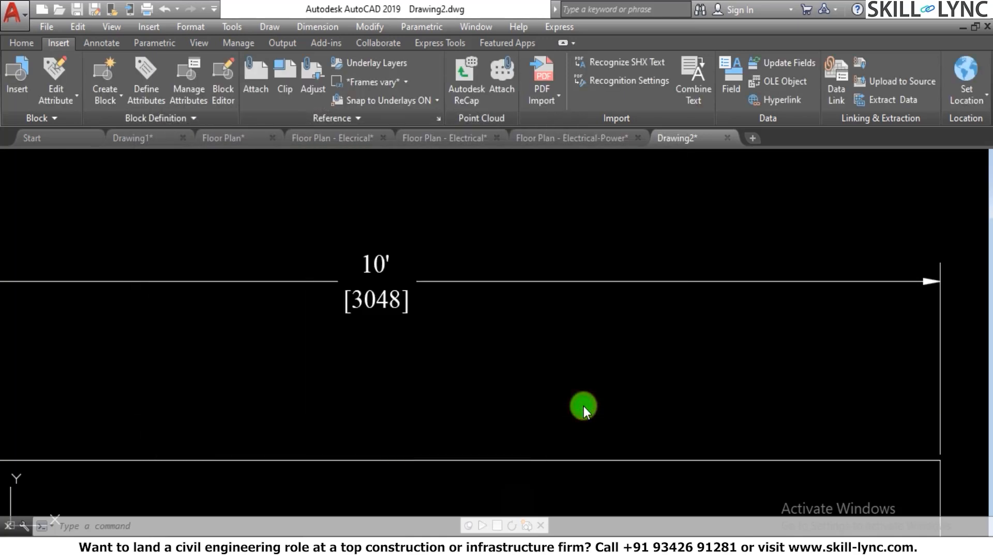
{"action": "scroll", "coordinate": [576, 359], "scroll_direction": "down", "scroll_amount": 5}
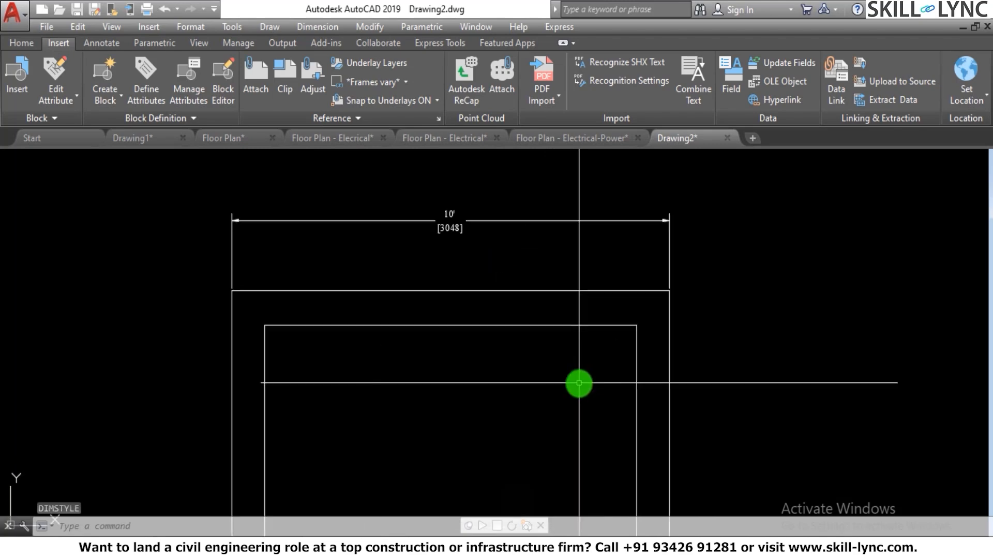
{"action": "scroll", "coordinate": [629, 297], "scroll_direction": "up", "scroll_amount": 1}
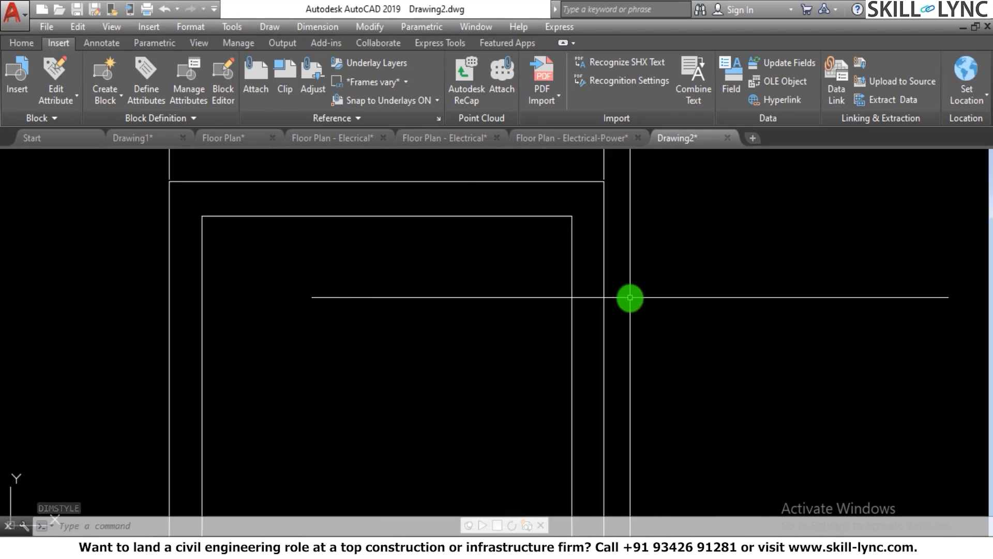
{"action": "scroll", "coordinate": [625, 310], "scroll_direction": "down", "scroll_amount": 2}
{"action": "scroll", "coordinate": [612, 206], "scroll_direction": "up", "scroll_amount": 1}
{"action": "scroll", "coordinate": [625, 227], "scroll_direction": "up", "scroll_amount": 2}
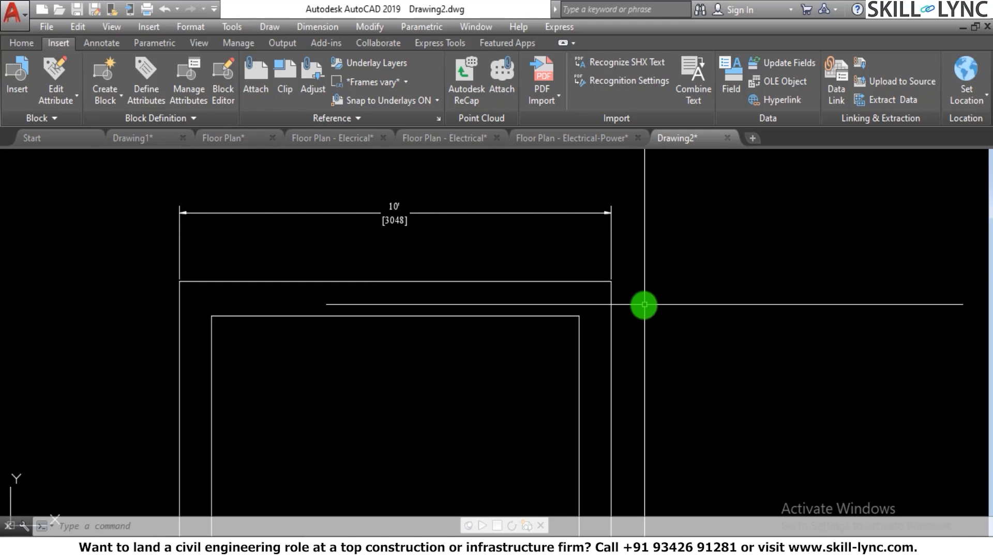
Switch to the Floor Plan drawing and locate the bed block away from the plan.
{"action": "left_click", "coordinate": [228, 139]}
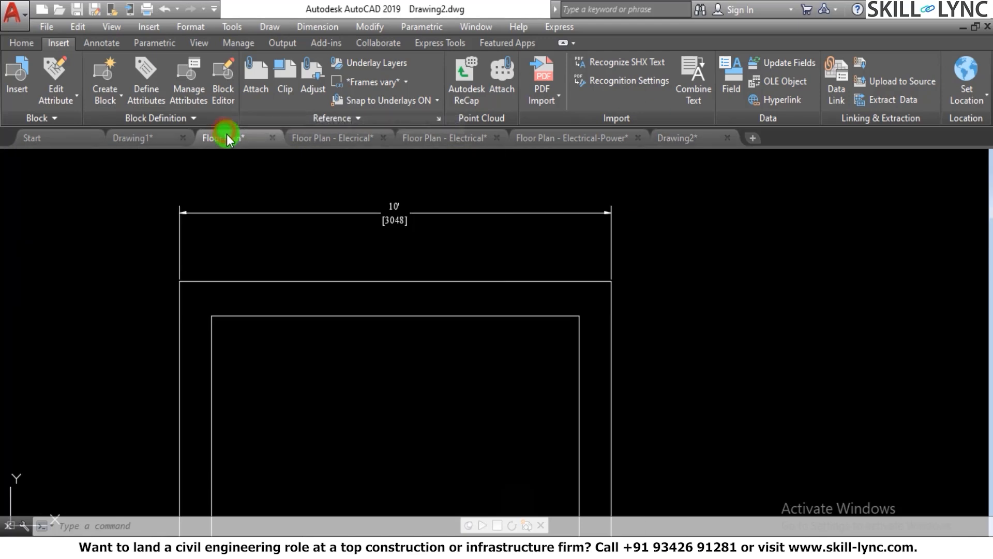
{"action": "scroll", "coordinate": [497, 326], "scroll_direction": "down", "scroll_amount": 6}
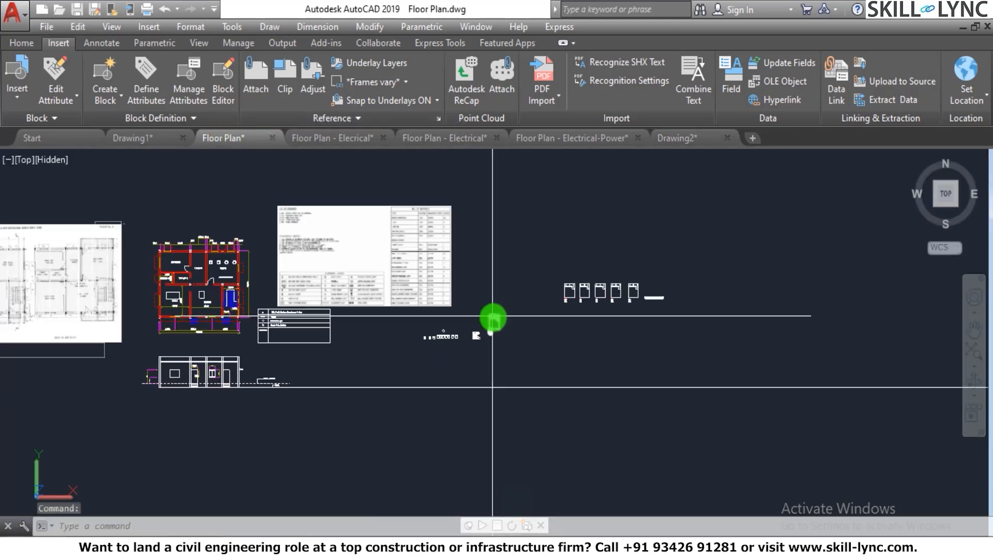
{"action": "scroll", "coordinate": [492, 317], "scroll_direction": "up", "scroll_amount": 6}
{"action": "left_click", "coordinate": [473, 341]}
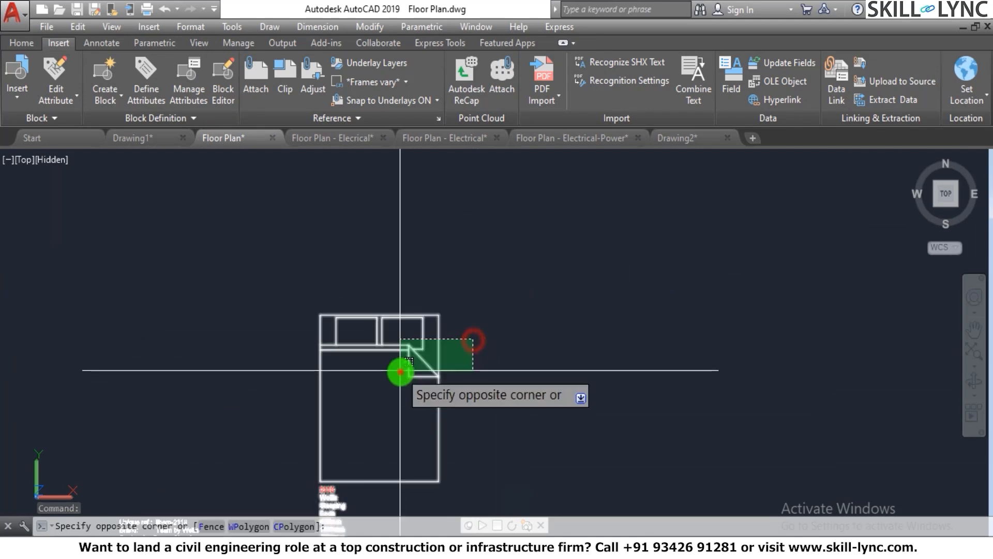
{"action": "left_click", "coordinate": [401, 371]}
{"action": "key", "text": "Escape"}
{"action": "key", "text": "Escape"}
Measure the length of the bed block's long side from its upper corner to its lower corner.
{"action": "type", "text": "di"}
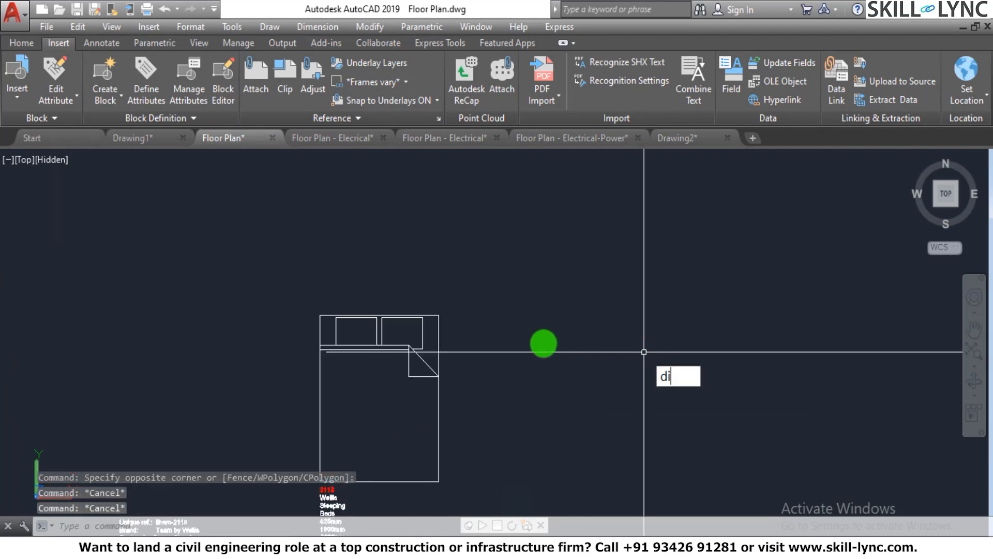
{"action": "key", "text": "Return"}
{"action": "key", "text": "Escape"}
{"action": "key", "text": "Escape"}
{"action": "type", "text": "d"}
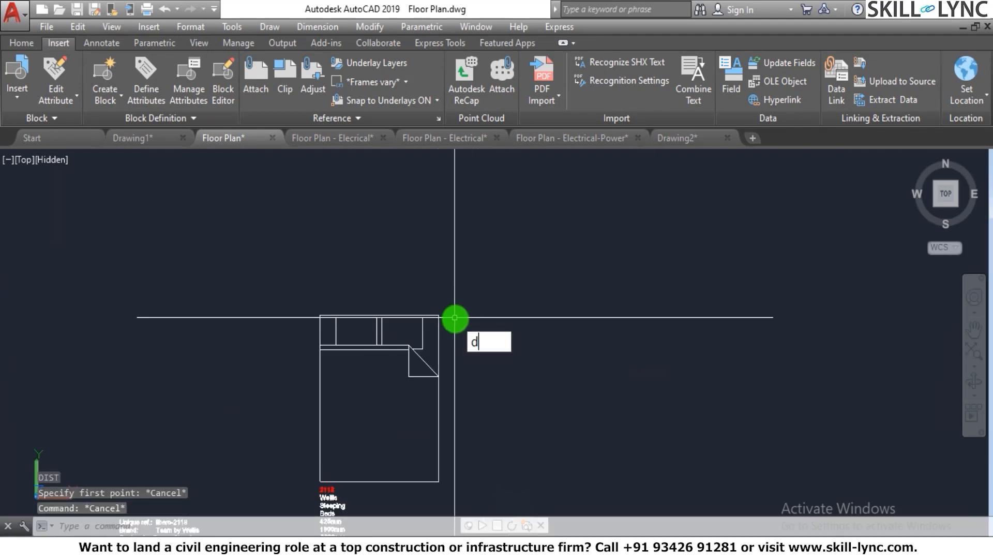
{"action": "type", "text": " poi"}
{"action": "key", "text": "Return"}
{"action": "left_click", "coordinate": [437, 315]}
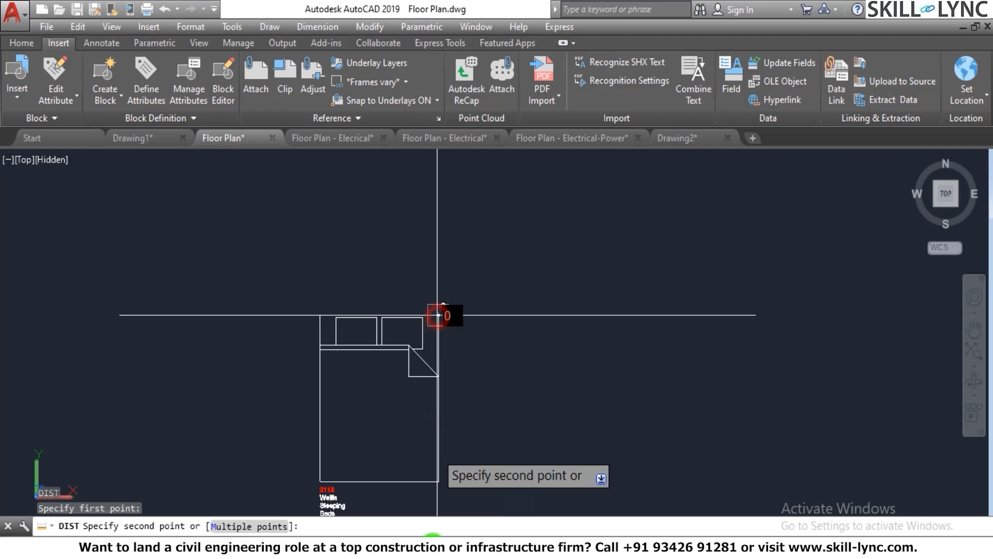
{"action": "left_click", "coordinate": [438, 481]}
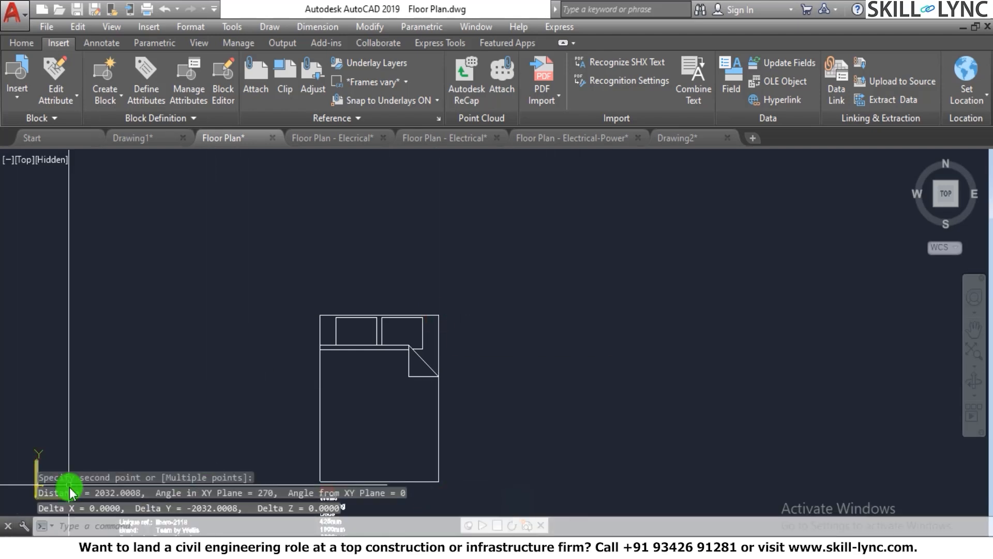
{"action": "key", "text": "Escape"}
{"action": "key", "text": "Escape"}
Examine the bed block's name and its depth, width and height attributes, and clear the selection.
{"action": "scroll", "coordinate": [500, 315], "scroll_direction": "down", "scroll_amount": 4}
{"action": "scroll", "coordinate": [495, 367], "scroll_direction": "up", "scroll_amount": 3}
{"action": "key", "text": "Escape"}
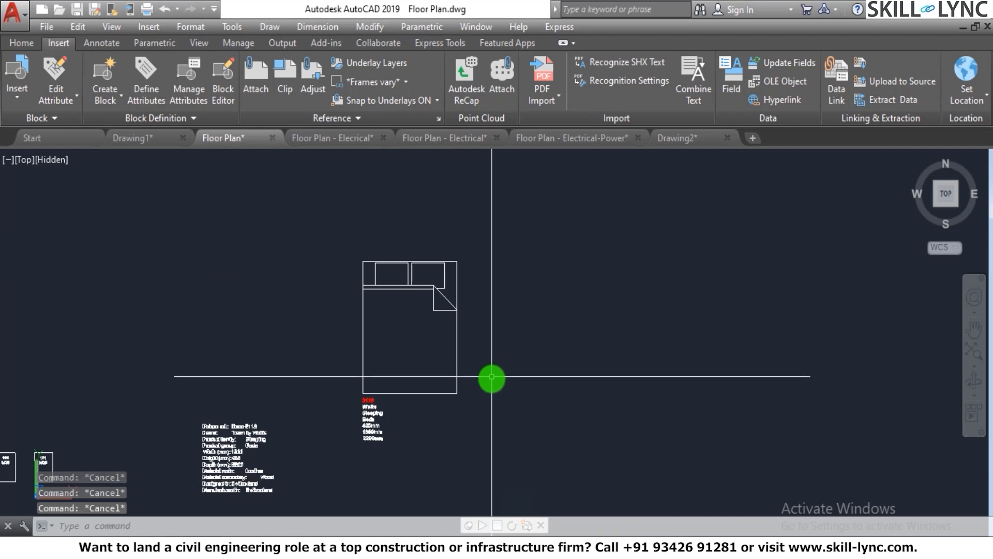
{"action": "left_click", "coordinate": [456, 348]}
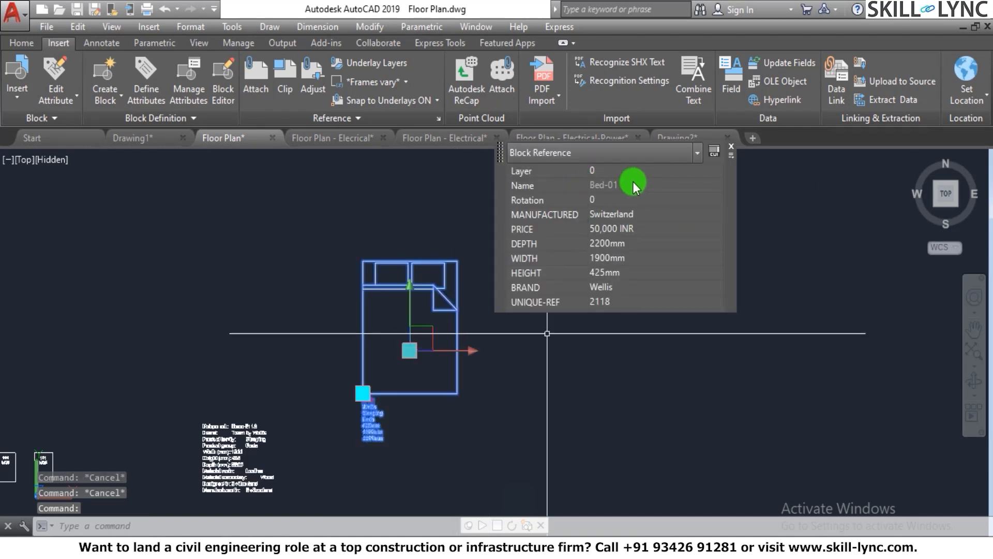
{"action": "key", "text": "Escape"}
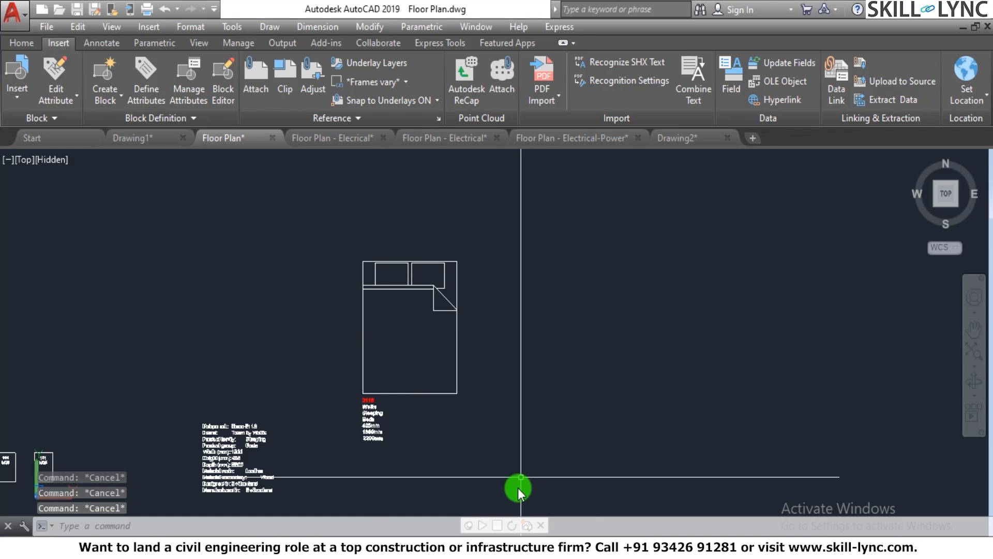
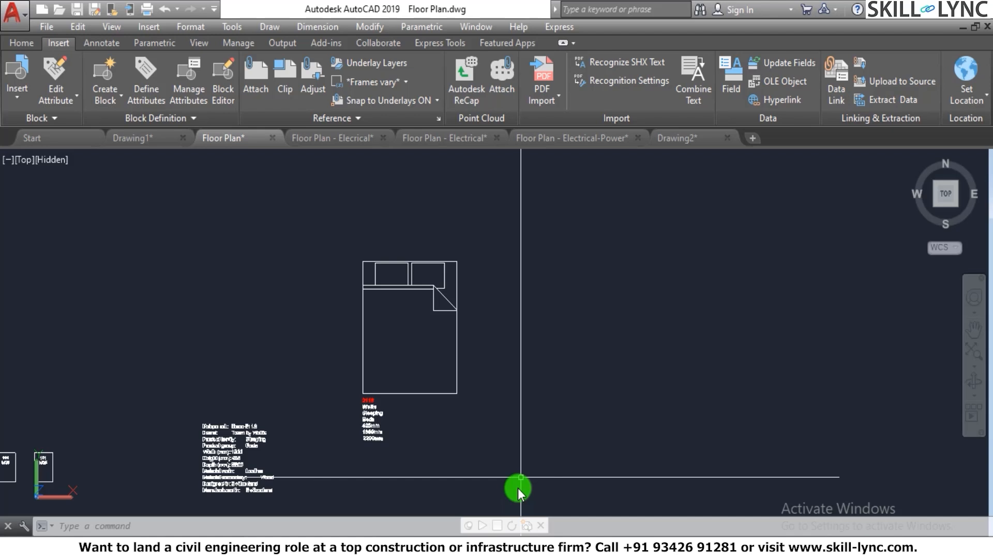
Review the bed block's manufacturing, price, size and brand attributes once more and deselect it.
{"action": "scroll", "coordinate": [422, 260], "scroll_direction": "up", "scroll_amount": 4}
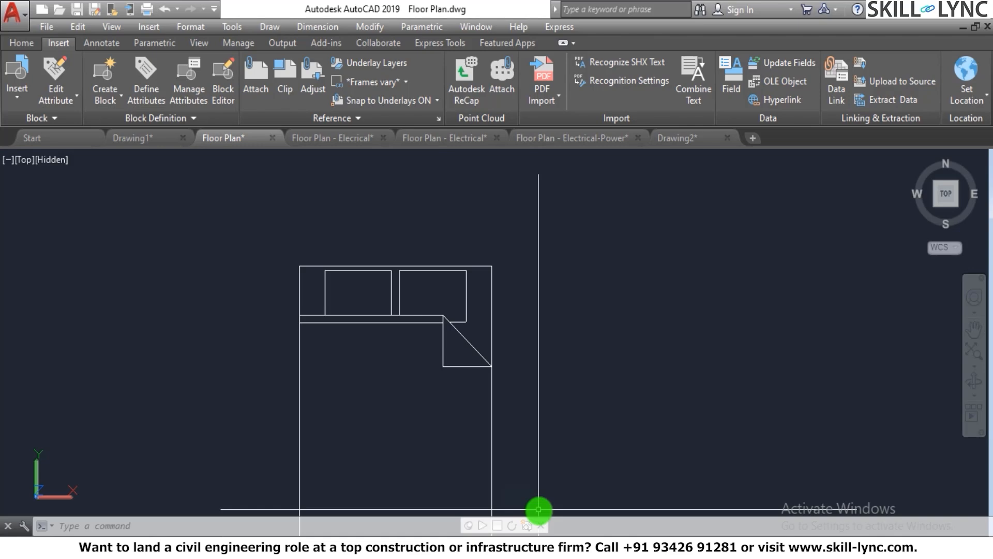
{"action": "left_click", "coordinate": [534, 340]}
{"action": "left_click", "coordinate": [439, 379]}
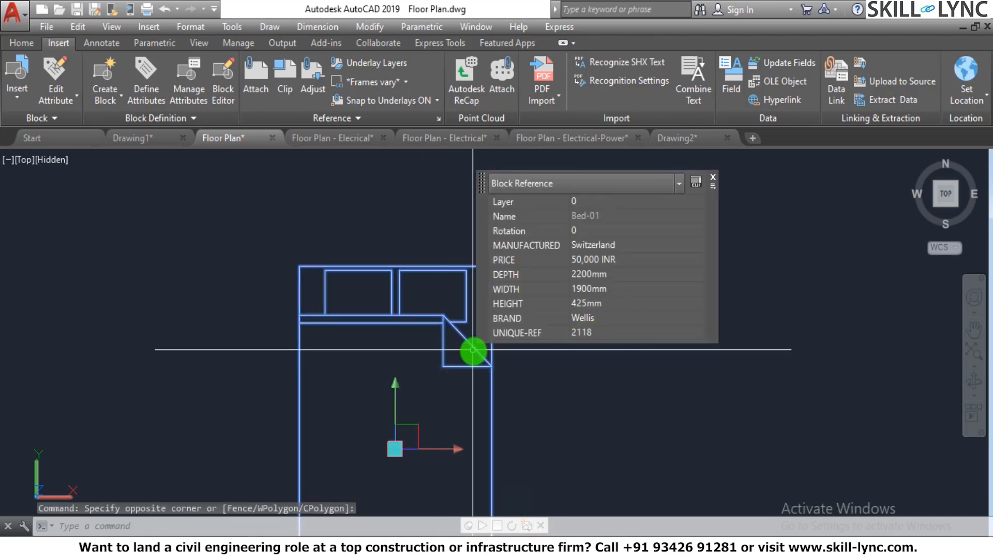
{"action": "key", "text": "Escape"}
{"action": "key", "text": "Escape"}
{"action": "scroll", "coordinate": [487, 326], "scroll_direction": "down", "scroll_amount": 3}
{"action": "scroll", "coordinate": [496, 306], "scroll_direction": "up", "scroll_amount": 2}
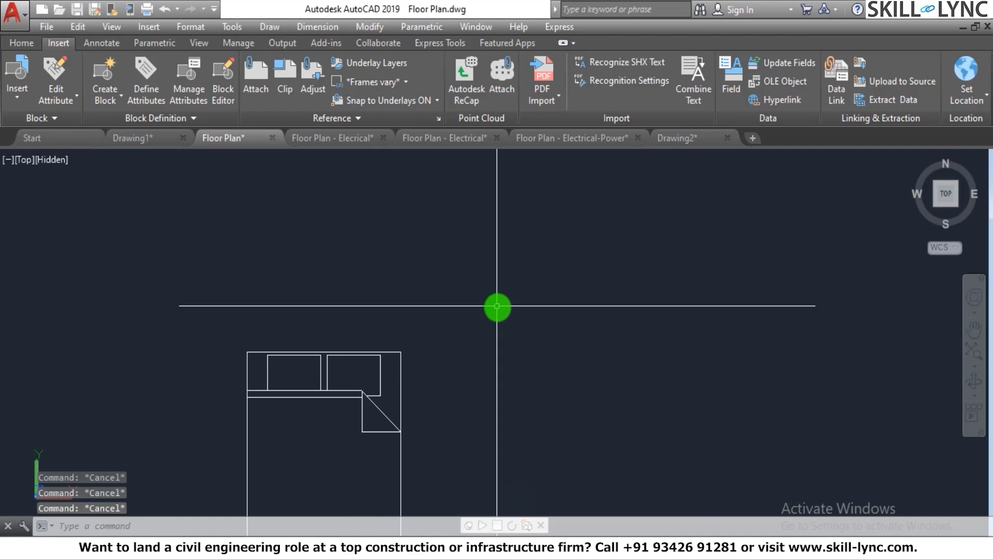
{"action": "key", "text": "Escape"}
Insert the Chair - Desk block at scale 1 in the empty area beyond the row of bed blocks, specifying its position and rotation on-screen.
{"action": "scroll", "coordinate": [597, 351], "scroll_direction": "down", "scroll_amount": 5}
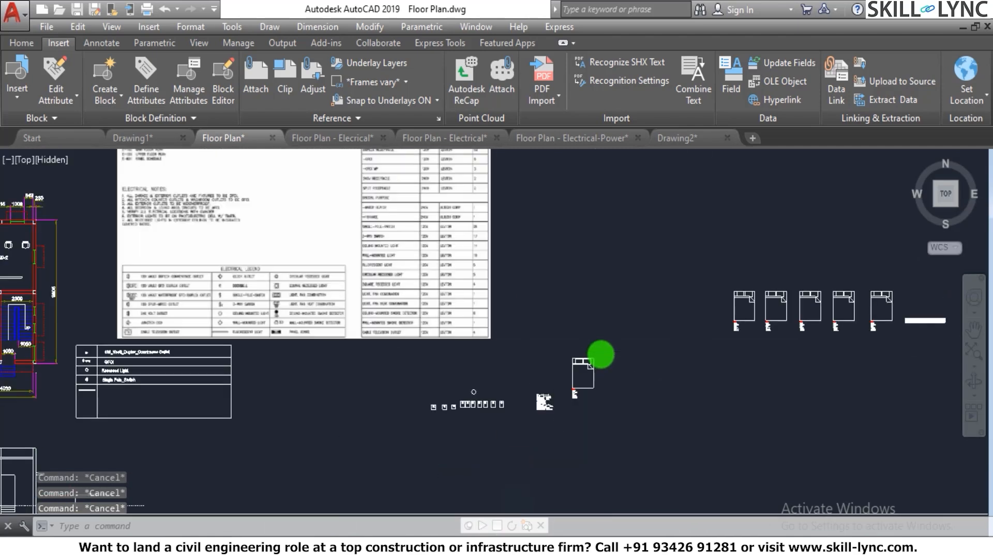
{"action": "scroll", "coordinate": [337, 324], "scroll_direction": "up", "scroll_amount": 3}
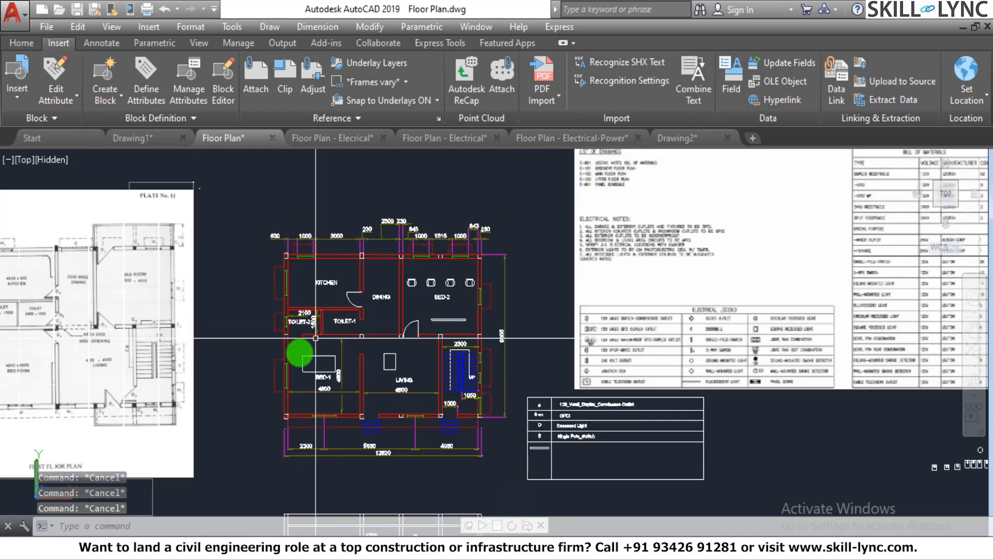
{"action": "scroll", "coordinate": [299, 348], "scroll_direction": "down", "scroll_amount": 4}
{"action": "scroll", "coordinate": [671, 351], "scroll_direction": "down", "scroll_amount": 2}
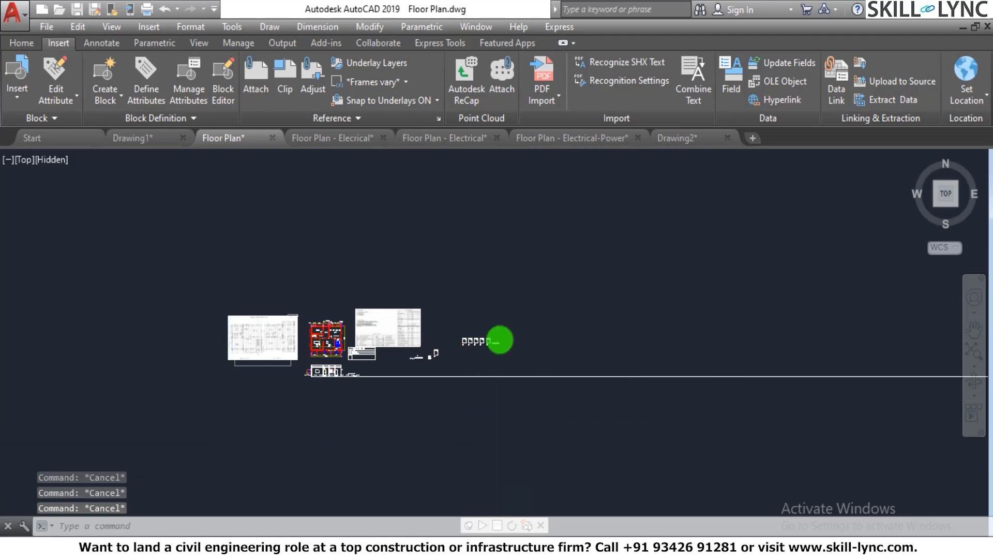
{"action": "scroll", "coordinate": [516, 308], "scroll_direction": "up", "scroll_amount": 5}
{"action": "type", "text": "i"}
{"action": "key", "text": "Return"}
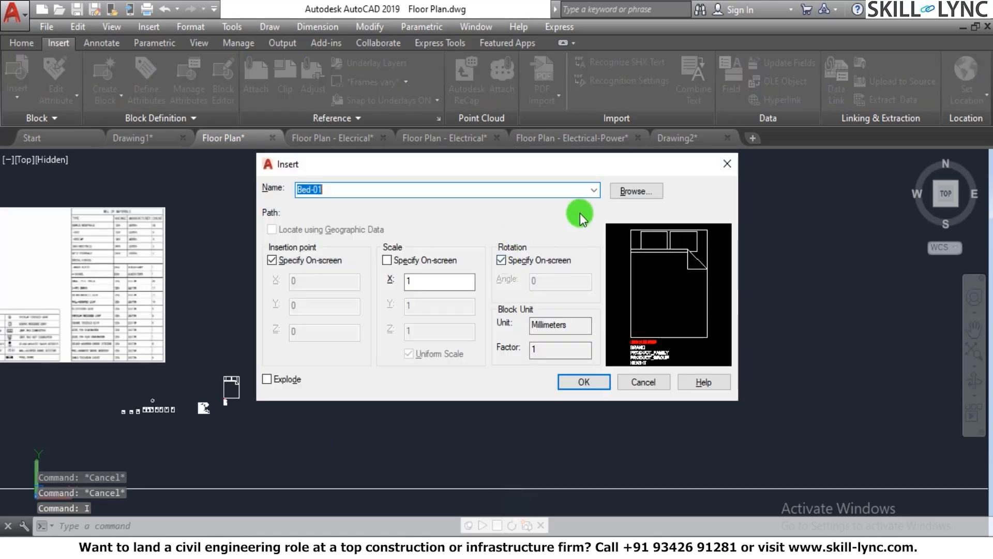
{"action": "left_click", "coordinate": [594, 190]}
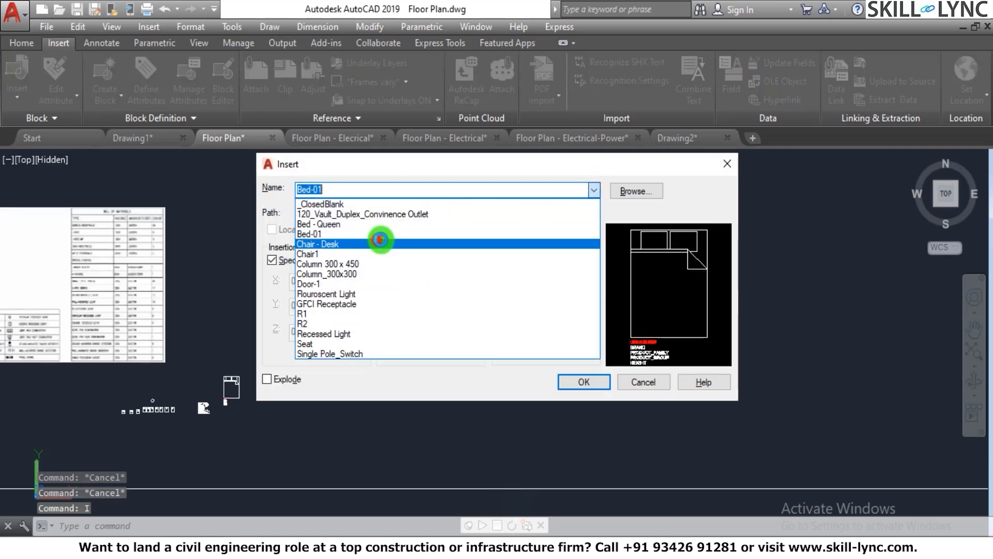
{"action": "left_click", "coordinate": [380, 240]}
{"action": "left_click", "coordinate": [582, 383]}
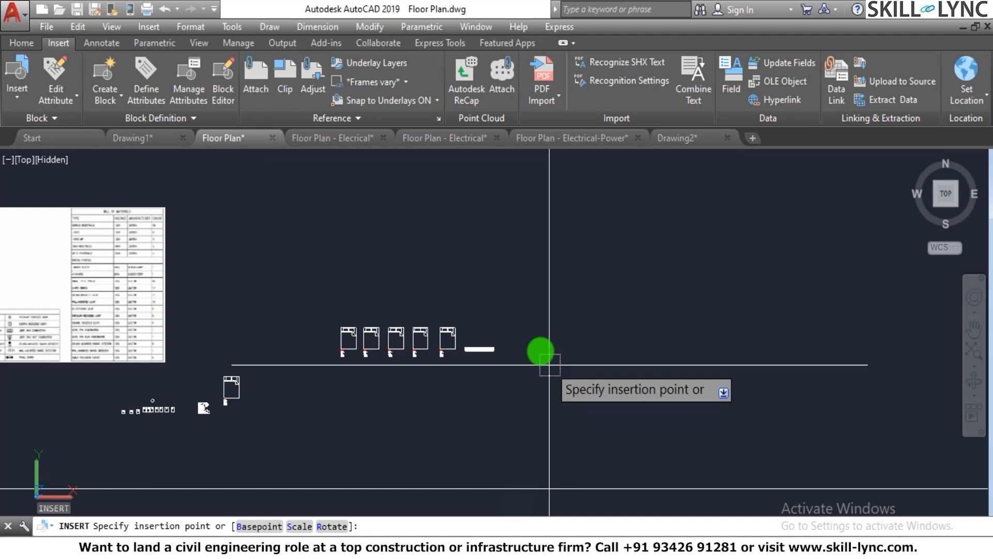
{"action": "left_click", "coordinate": [532, 297]}
{"action": "scroll", "coordinate": [539, 290], "scroll_direction": "up", "scroll_amount": 4}
{"action": "left_click", "coordinate": [598, 266]}
{"action": "scroll", "coordinate": [496, 316], "scroll_direction": "up", "scroll_amount": 1}
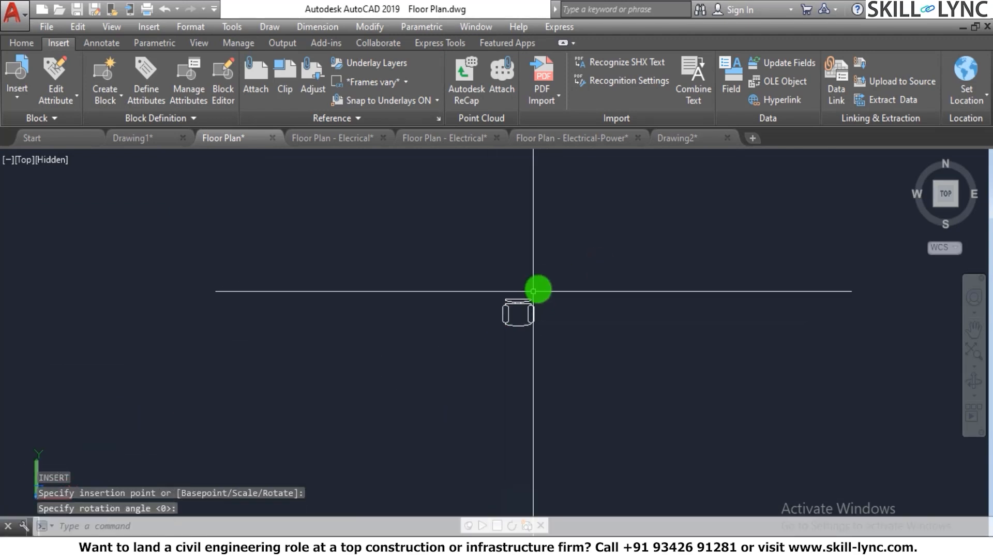
Measure the width of the desk chair's backrest along its straight upper edge from corner to corner.
{"action": "scroll", "coordinate": [533, 291], "scroll_direction": "up", "scroll_amount": 3}
{"action": "key", "text": "Escape"}
{"action": "key", "text": "Escape"}
{"action": "type", "text": "di"}
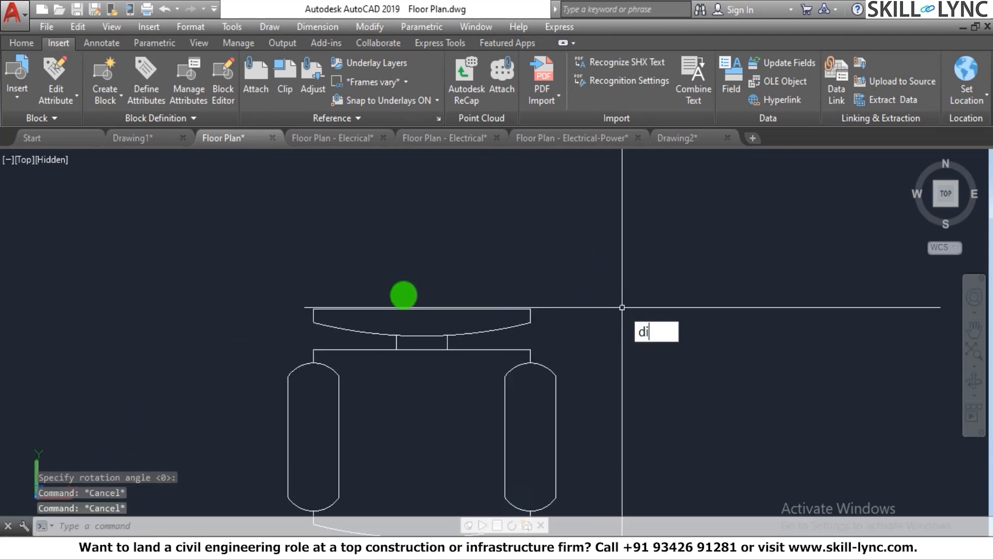
{"action": "key", "text": "Return"}
{"action": "left_click", "coordinate": [314, 309]}
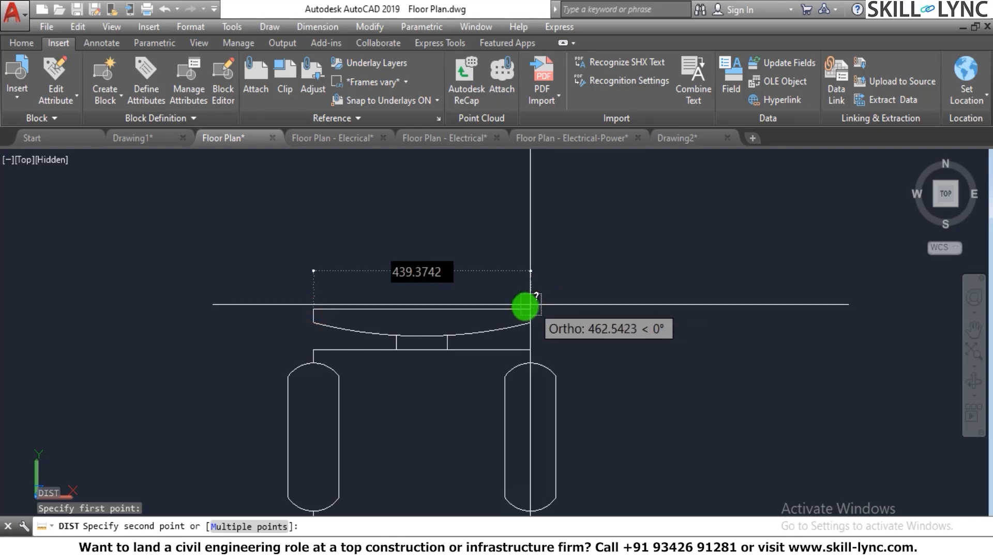
{"action": "left_click", "coordinate": [530, 305]}
{"action": "scroll", "coordinate": [533, 290], "scroll_direction": "down", "scroll_amount": 3}
{"action": "key", "text": "Escape"}
{"action": "key", "text": "Escape"}
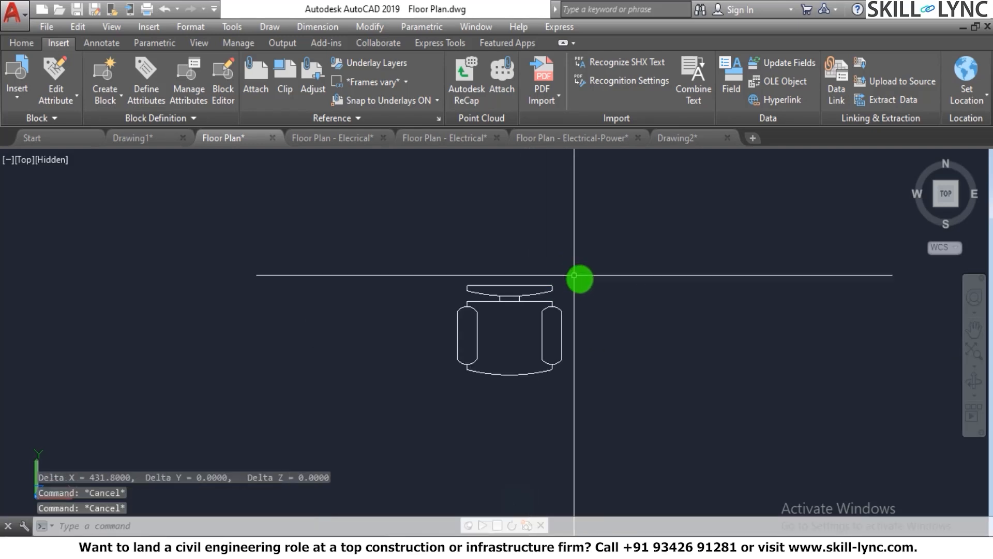
{"action": "scroll", "coordinate": [577, 278], "scroll_direction": "up", "scroll_amount": 2}
{"action": "key", "text": "Escape"}
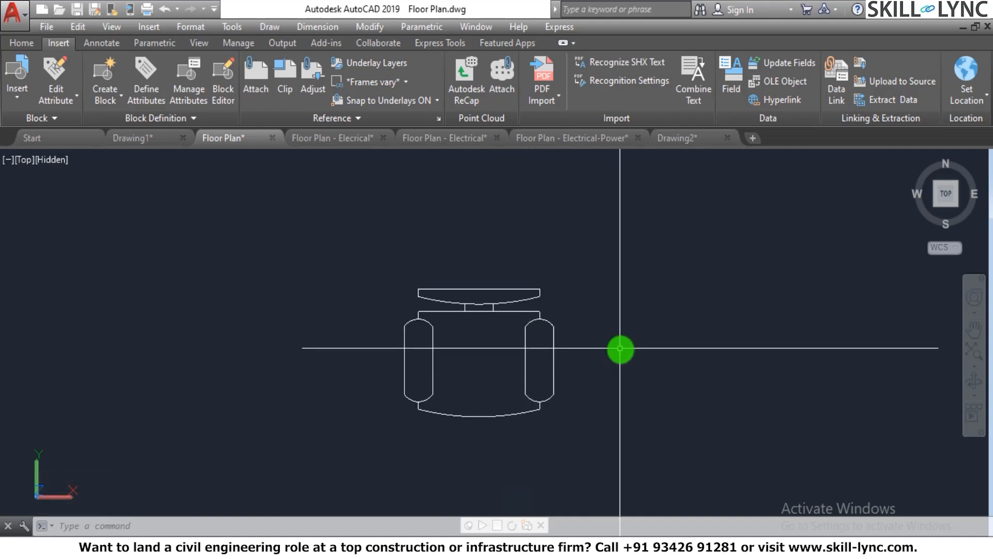
{"action": "key", "text": "Escape"}
{"action": "mouse_move", "coordinate": [517, 546]}
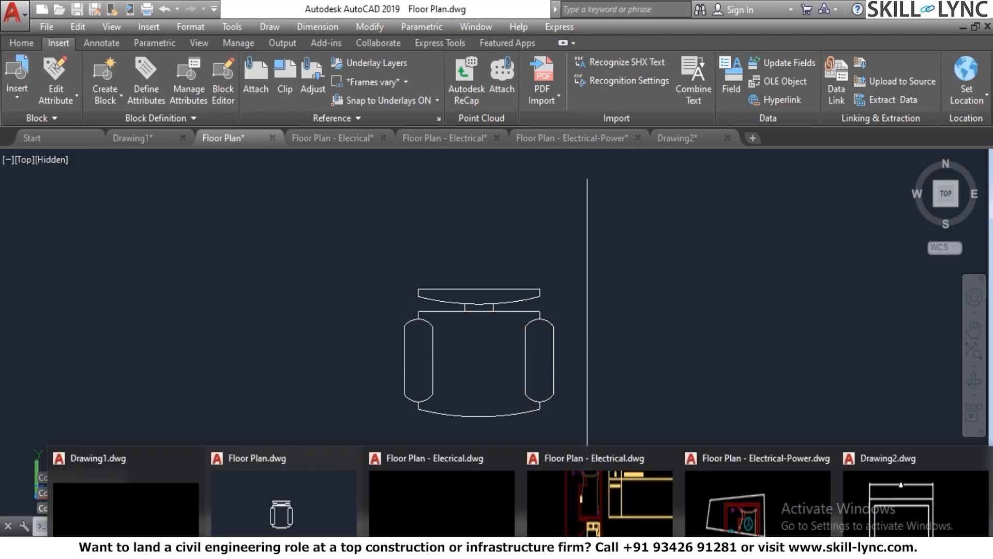
{"action": "left_click", "coordinate": [569, 333]}
{"action": "left_click", "coordinate": [658, 307]}
{"action": "key", "text": "Escape"}
{"action": "key", "text": "Escape"}
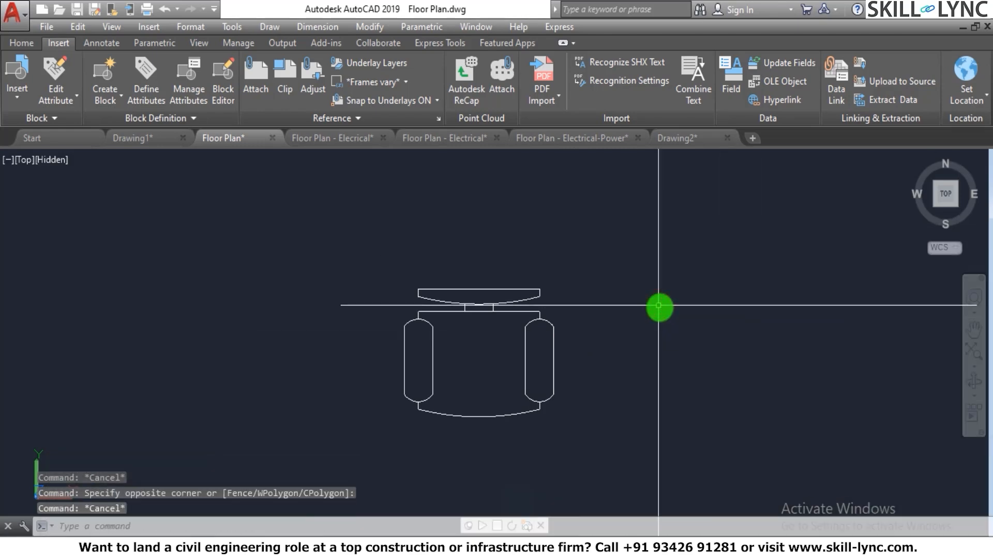
{"action": "type", "text": "W"}
{"action": "key", "text": "Return"}
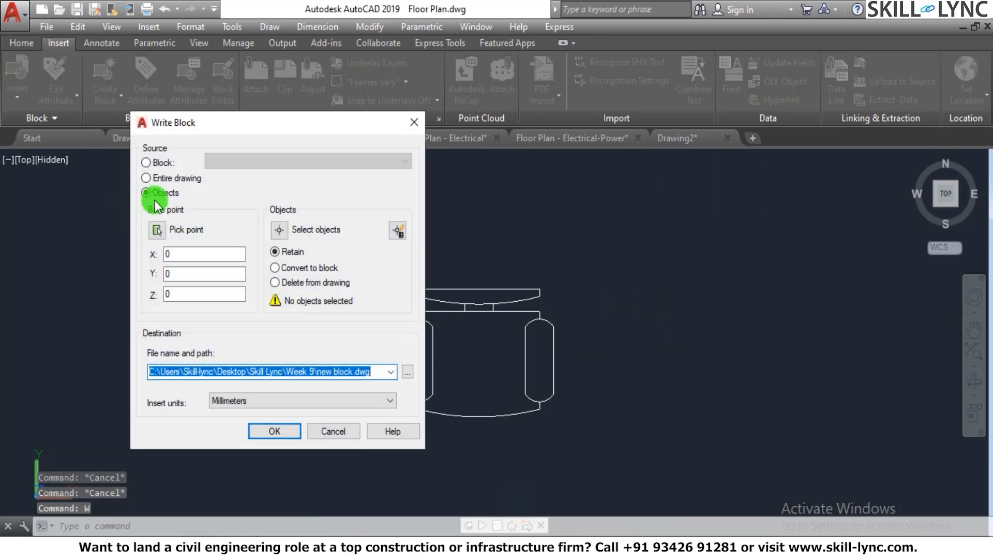
{"action": "left_click", "coordinate": [147, 163]}
{"action": "left_click", "coordinate": [241, 165]}
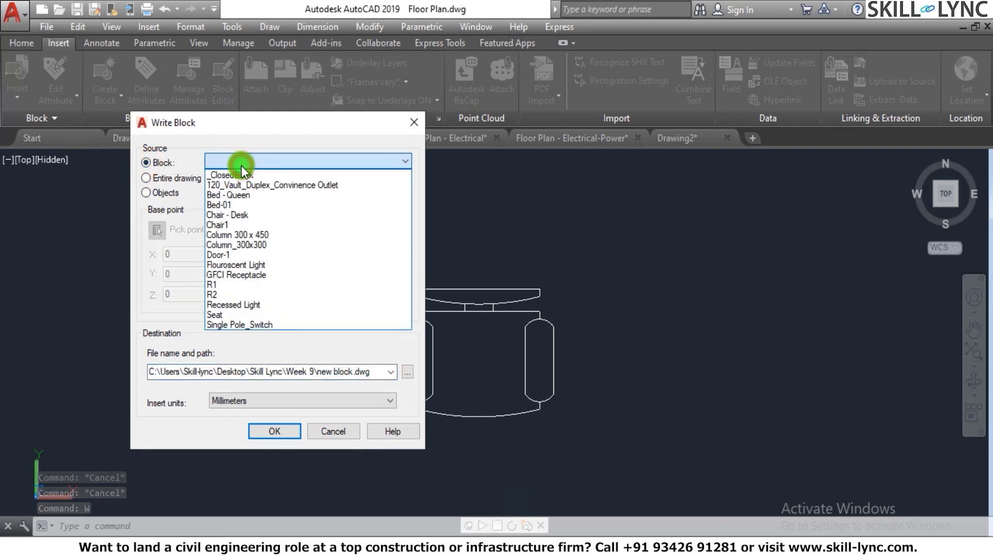
{"action": "left_click", "coordinate": [241, 217]}
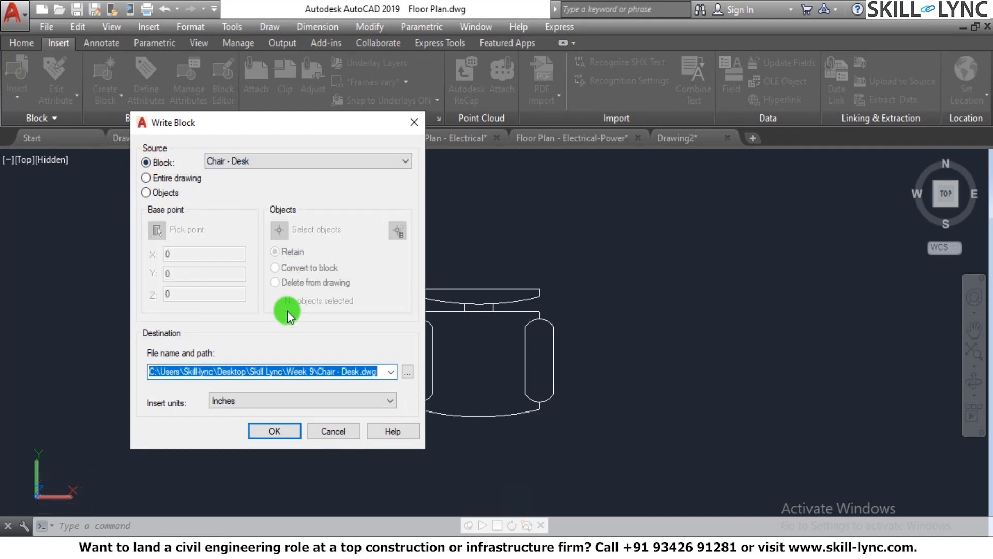
{"action": "left_click", "coordinate": [375, 373]}
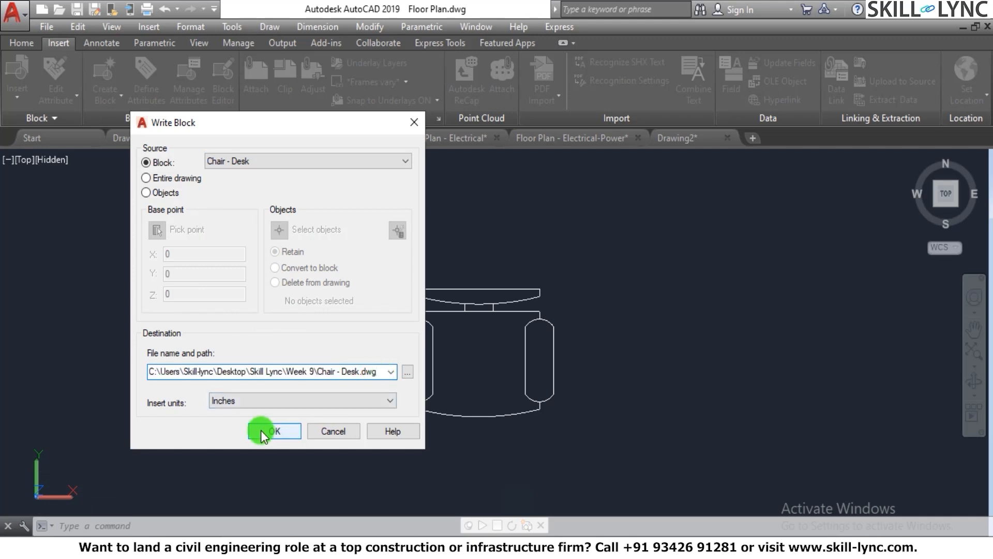
{"action": "left_click", "coordinate": [252, 402]}
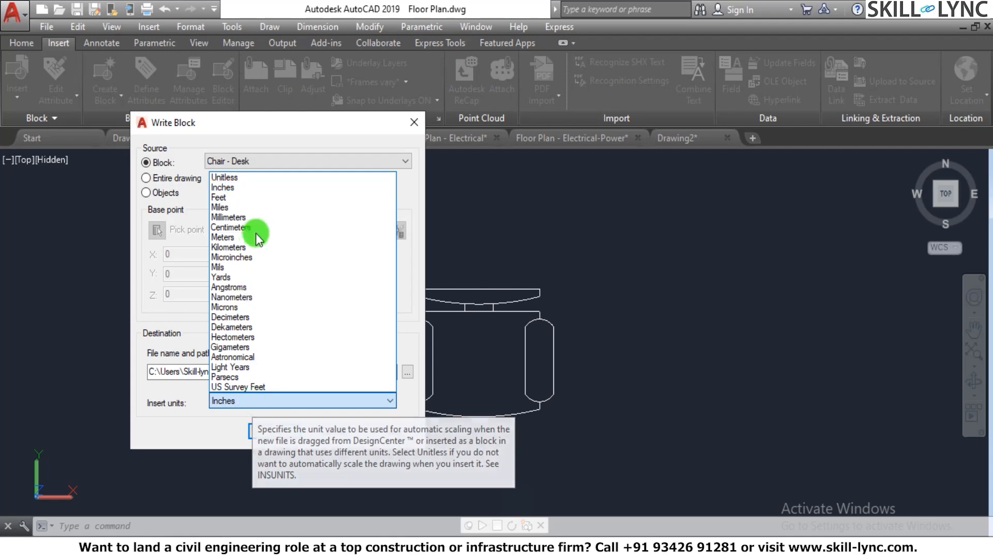
{"action": "key", "text": "Escape"}
{"action": "key", "text": "Escape"}
{"action": "key", "text": "Escape"}
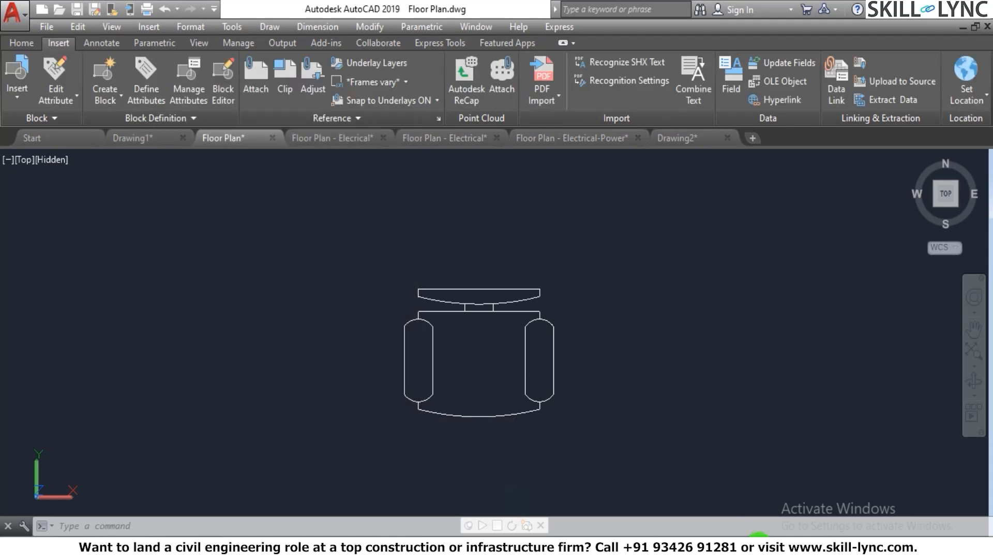
{"action": "left_click", "coordinate": [417, 315]}
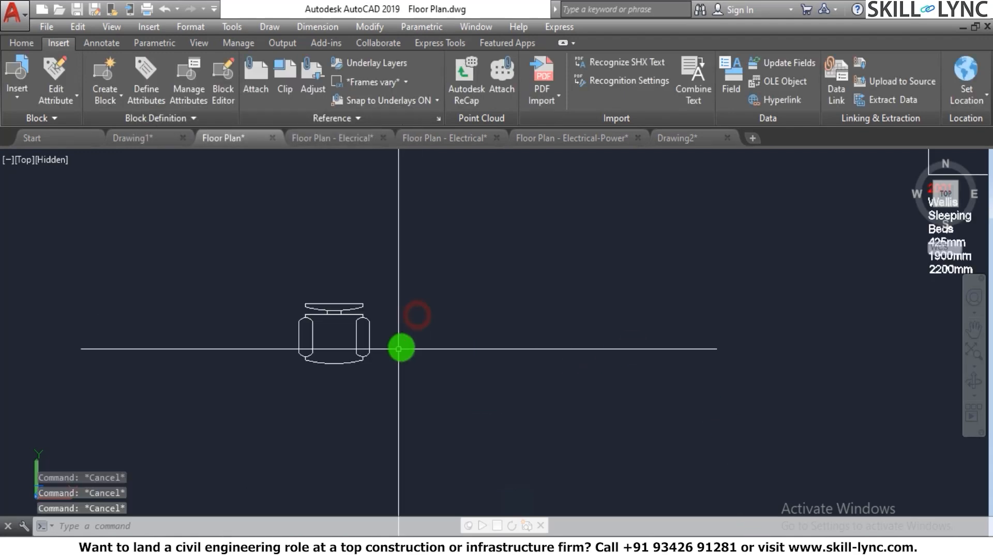
{"action": "left_click", "coordinate": [405, 347]}
{"action": "left_click", "coordinate": [391, 384]}
{"action": "key", "text": "Escape"}
{"action": "key", "text": "Escape"}
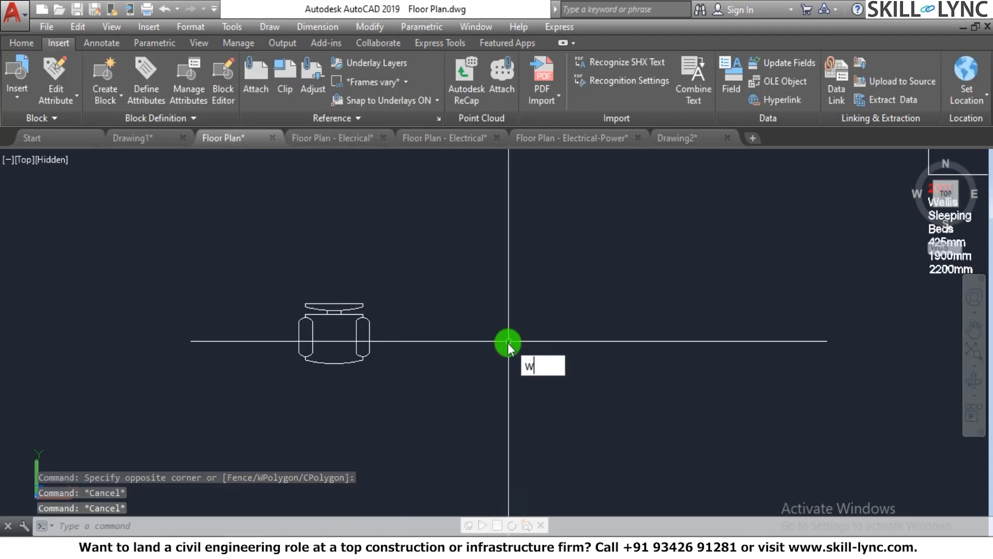
Write the existing Chair - Desk block out as Chair - Desk.dwg in the Week 9 folder, with insert units in inches.
{"action": "type", "text": "W"}
{"action": "key", "text": "Return"}
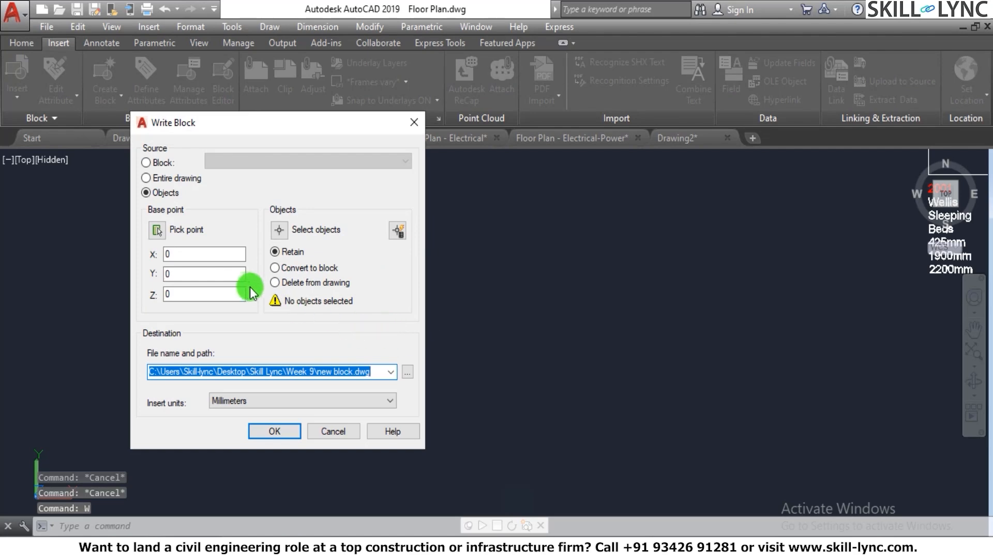
{"action": "left_click", "coordinate": [147, 162]}
{"action": "left_click", "coordinate": [253, 159]}
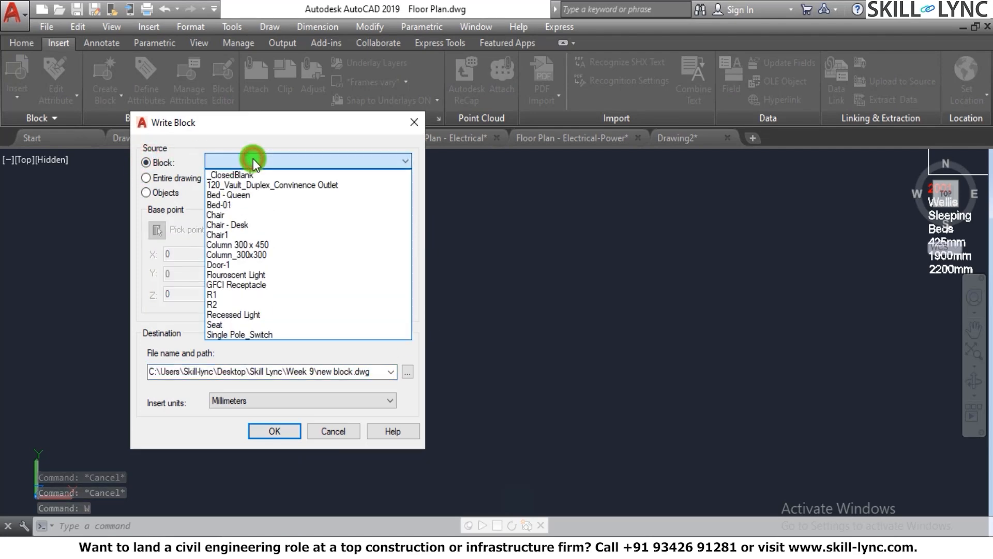
{"action": "left_click", "coordinate": [256, 225]}
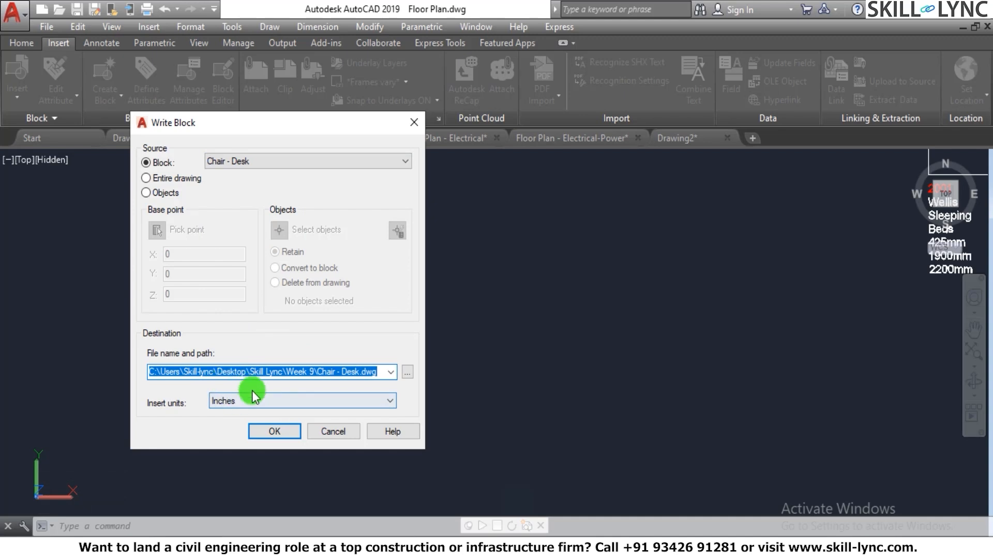
{"action": "left_click", "coordinate": [276, 433]}
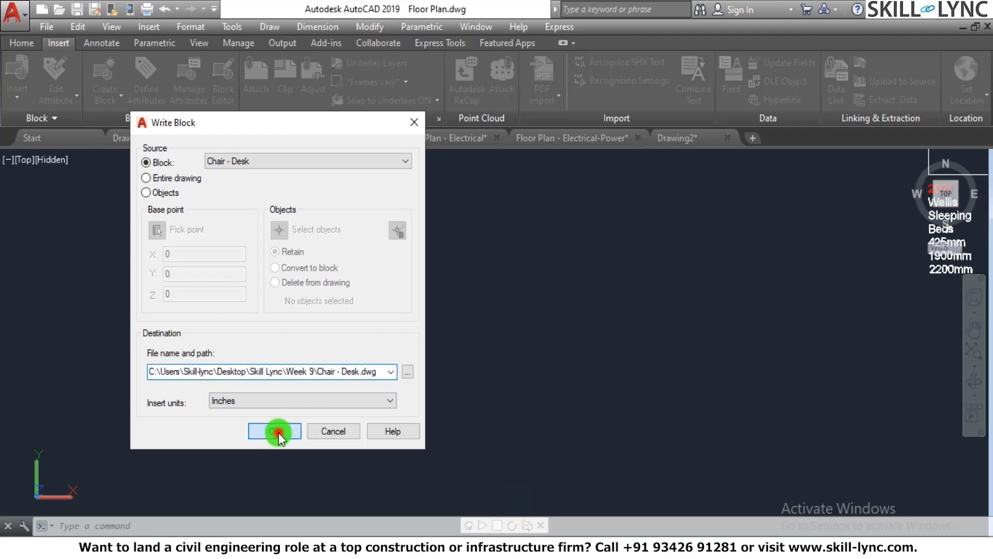
{"action": "left_click", "coordinate": [447, 247]}
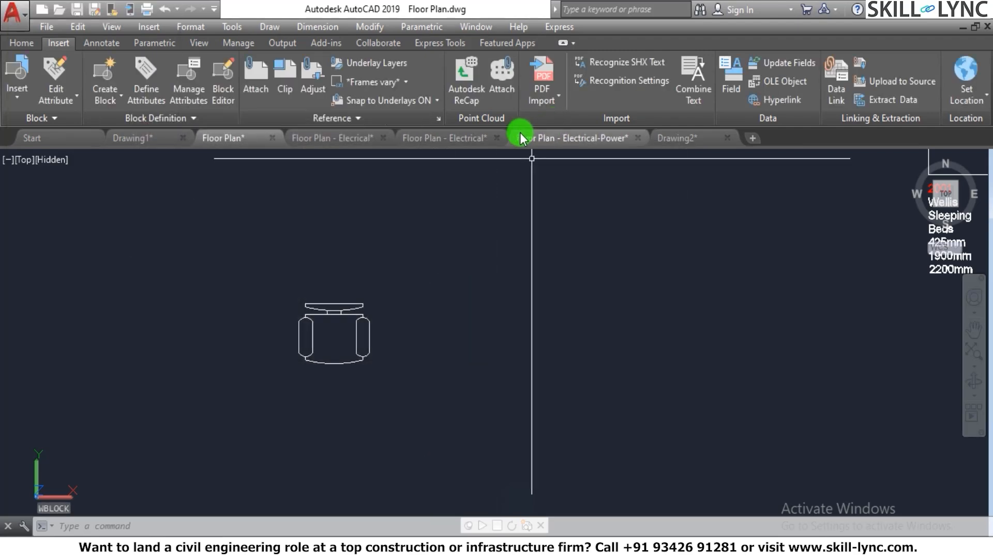
Erase the existing desk chair from the Floor Plan - Electrical drawing.
{"action": "left_click", "coordinate": [421, 141]}
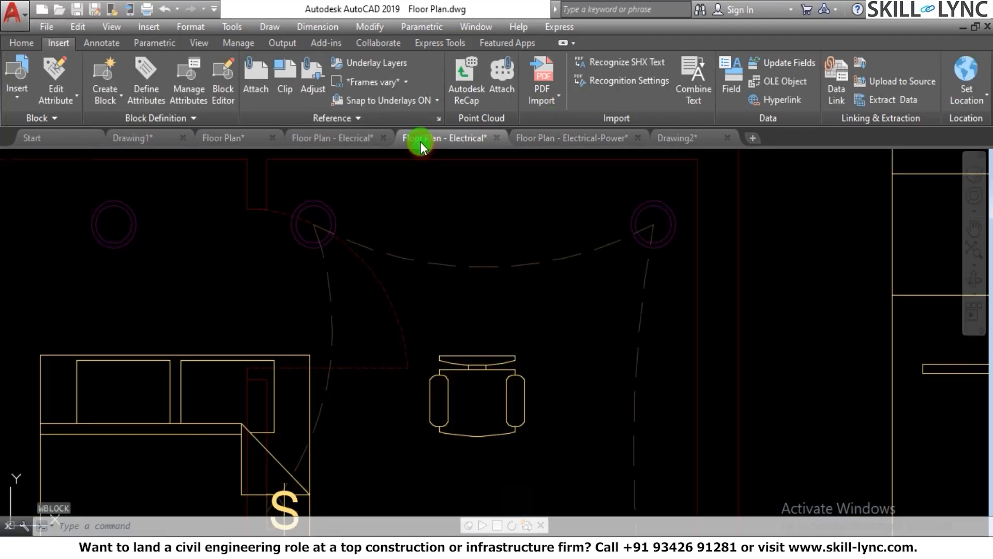
{"action": "left_click", "coordinate": [487, 371]}
{"action": "type", "text": "e"}
{"action": "key", "text": "Return"}
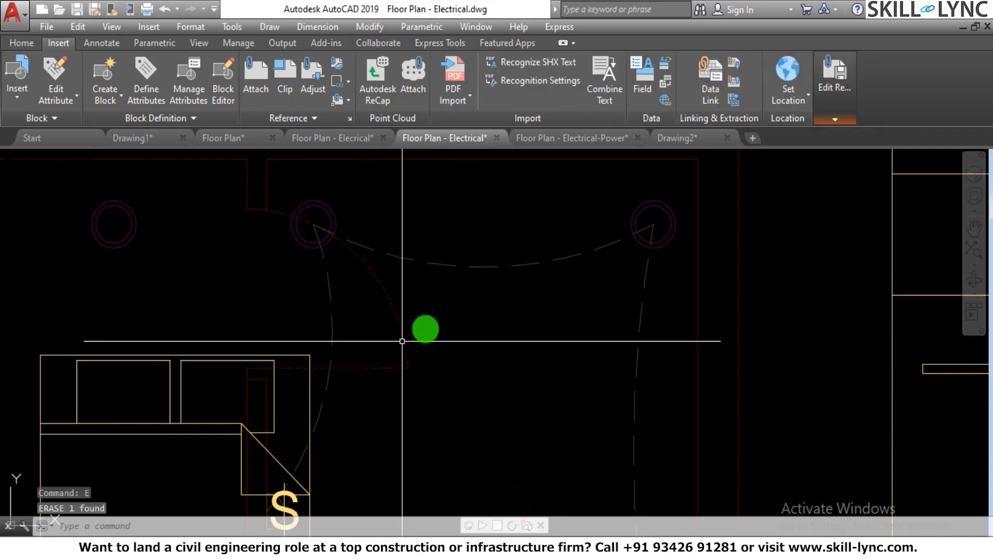
Try to insert Chair - Desk.dwg from the Week 9 folder as a block, redefining the existing block definition.
{"action": "key", "text": "Escape"}
{"action": "type", "text": "i"}
{"action": "key", "text": "Return"}
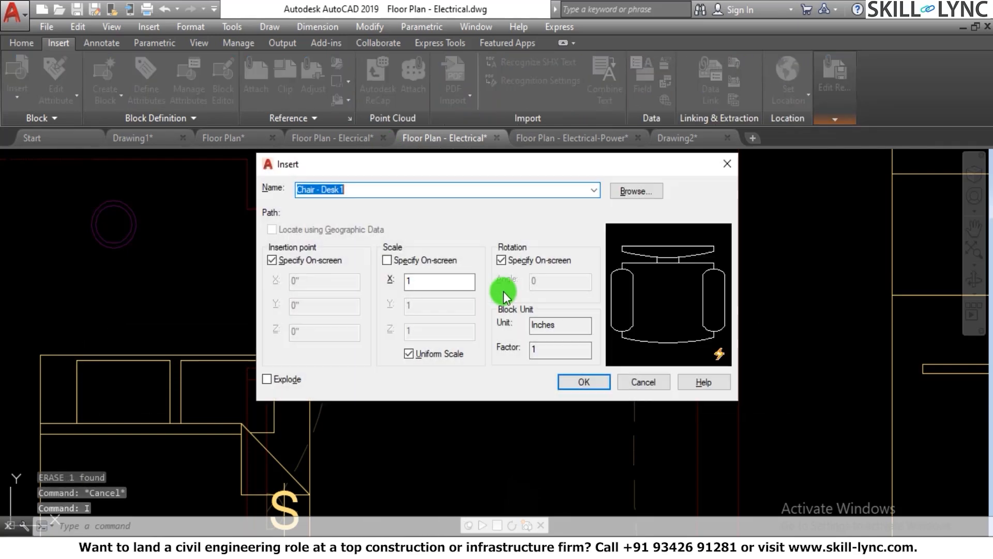
{"action": "left_click", "coordinate": [648, 191]}
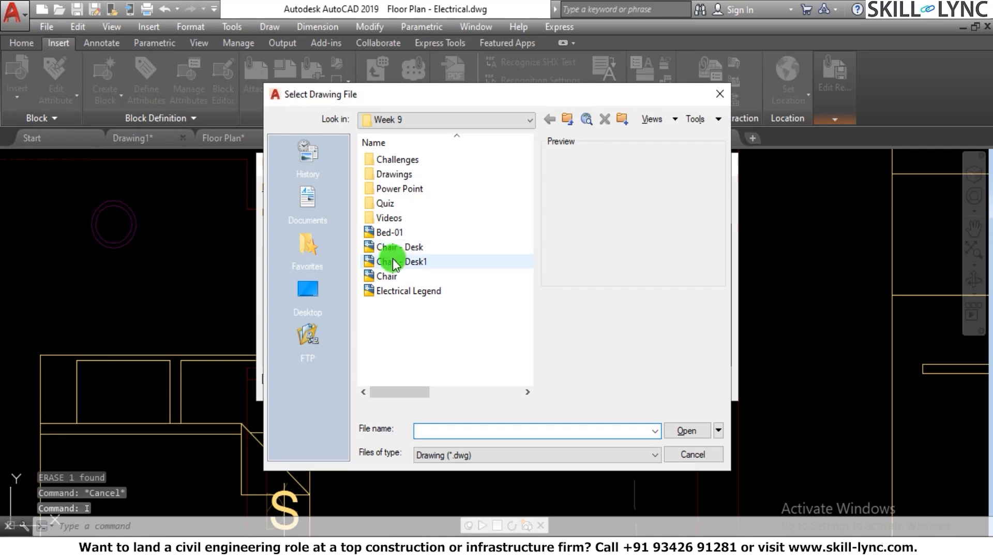
{"action": "left_click", "coordinate": [394, 251]}
{"action": "left_click", "coordinate": [687, 431]}
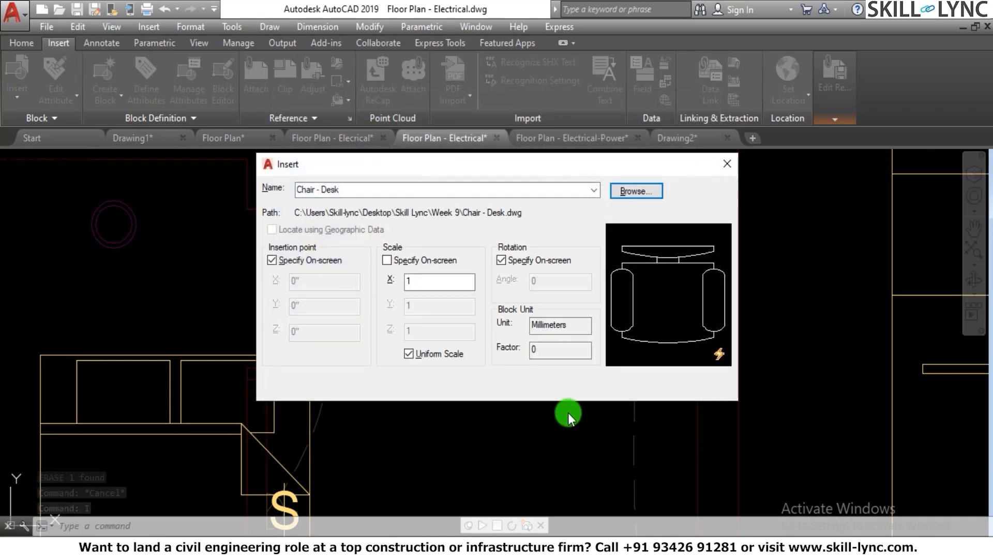
{"action": "left_click", "coordinate": [584, 382]}
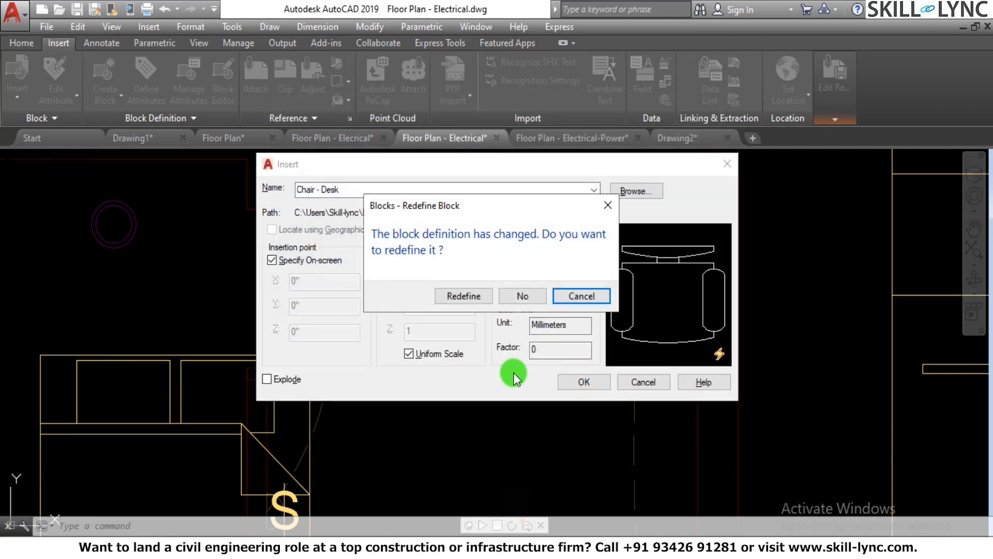
{"action": "left_click", "coordinate": [467, 290]}
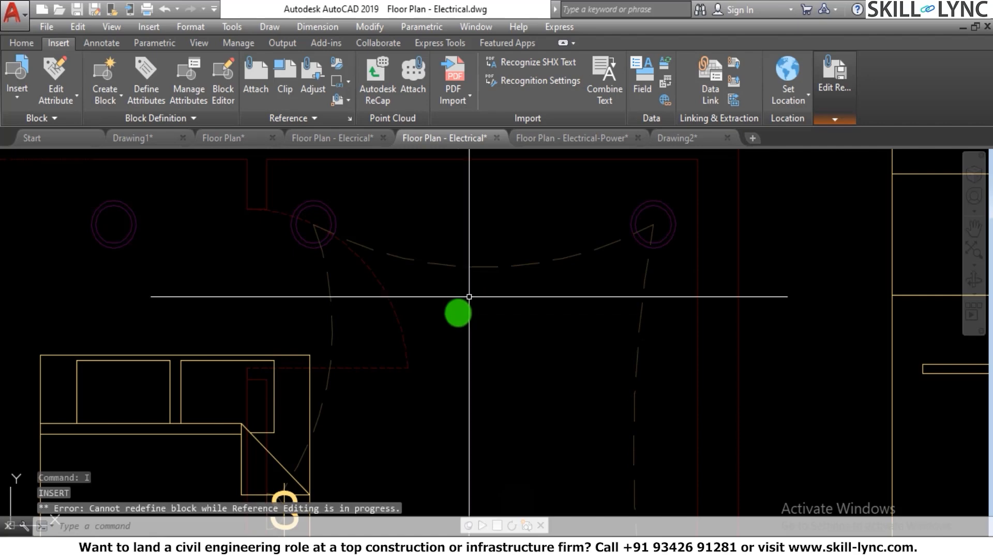
Place the desk chair block in the open room area beside the upper bed, without rotating it.
{"action": "scroll", "coordinate": [476, 289], "scroll_direction": "down", "scroll_amount": 5}
{"action": "scroll", "coordinate": [475, 302], "scroll_direction": "up", "scroll_amount": 3}
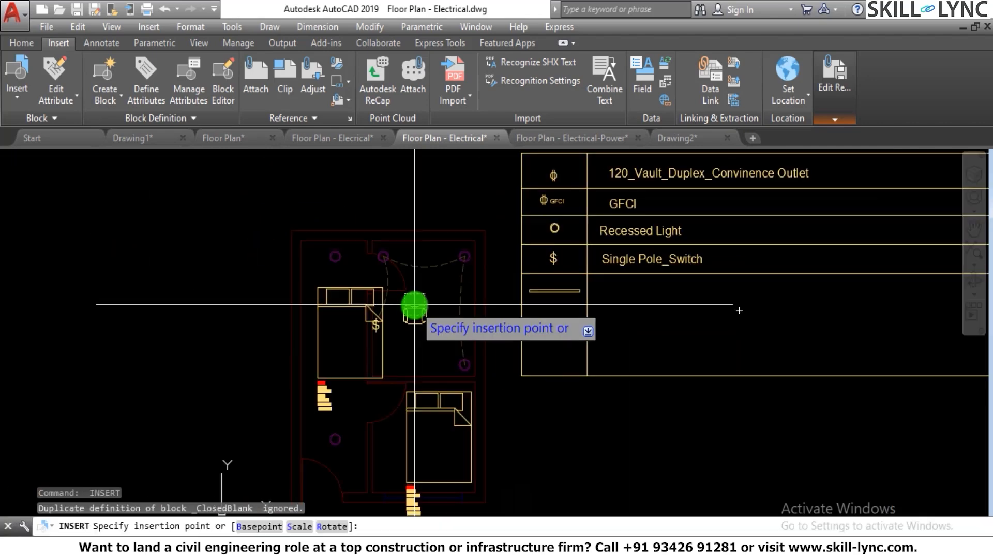
{"action": "scroll", "coordinate": [421, 300], "scroll_direction": "up", "scroll_amount": 4}
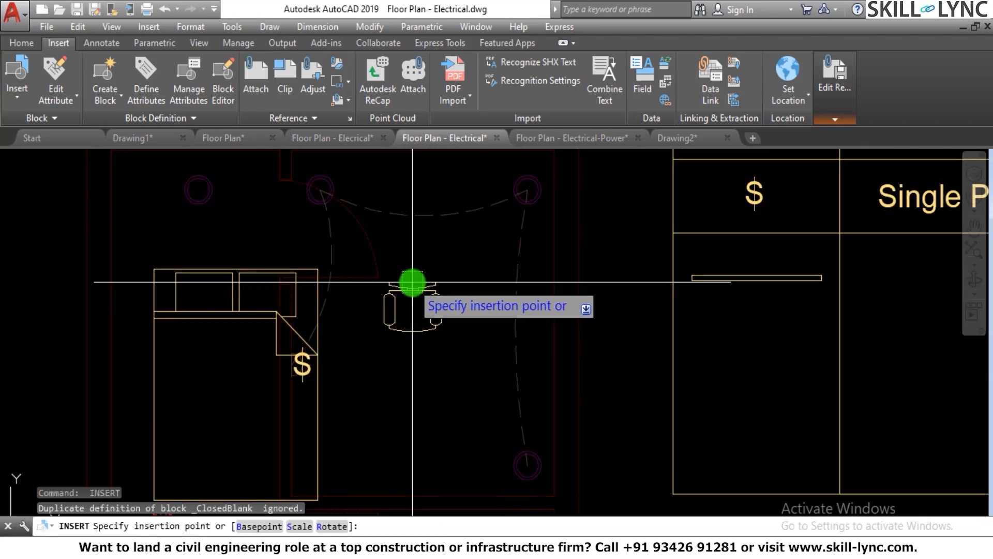
{"action": "left_click", "coordinate": [410, 284]}
{"action": "left_click", "coordinate": [471, 266]}
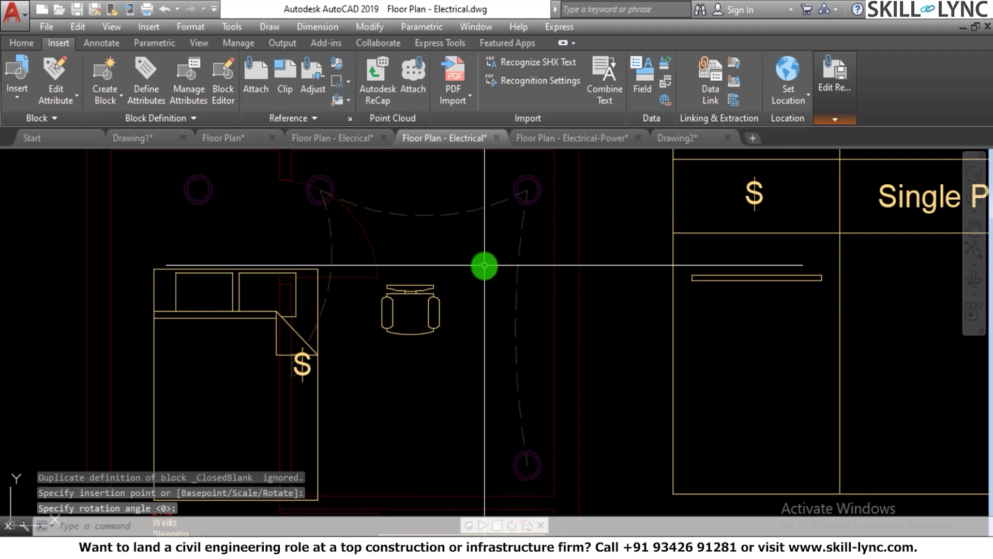
{"action": "scroll", "coordinate": [466, 266], "scroll_direction": "down", "scroll_amount": 5}
{"action": "key", "text": "Escape"}
{"action": "key", "text": "Escape"}
{"action": "scroll", "coordinate": [477, 266], "scroll_direction": "up", "scroll_amount": 5}
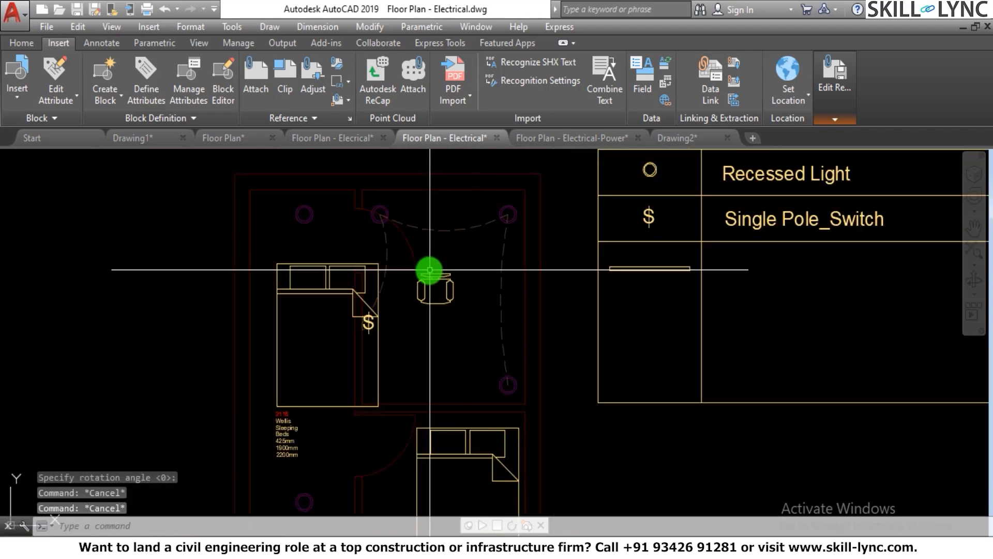
{"action": "scroll", "coordinate": [454, 275], "scroll_direction": "down", "scroll_amount": 5}
{"action": "scroll", "coordinate": [454, 275], "scroll_direction": "up", "scroll_amount": 3}
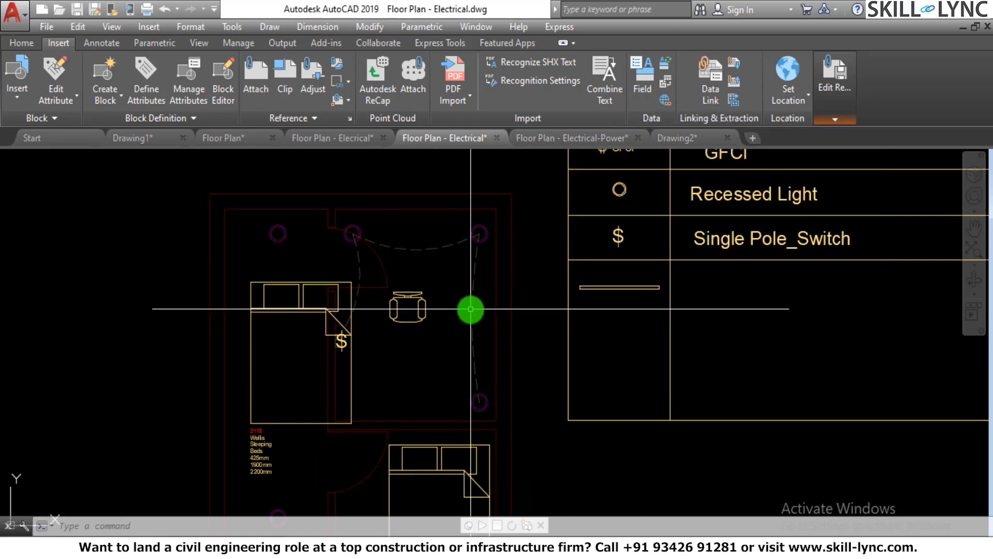
{"action": "scroll", "coordinate": [408, 330], "scroll_direction": "down", "scroll_amount": 5}
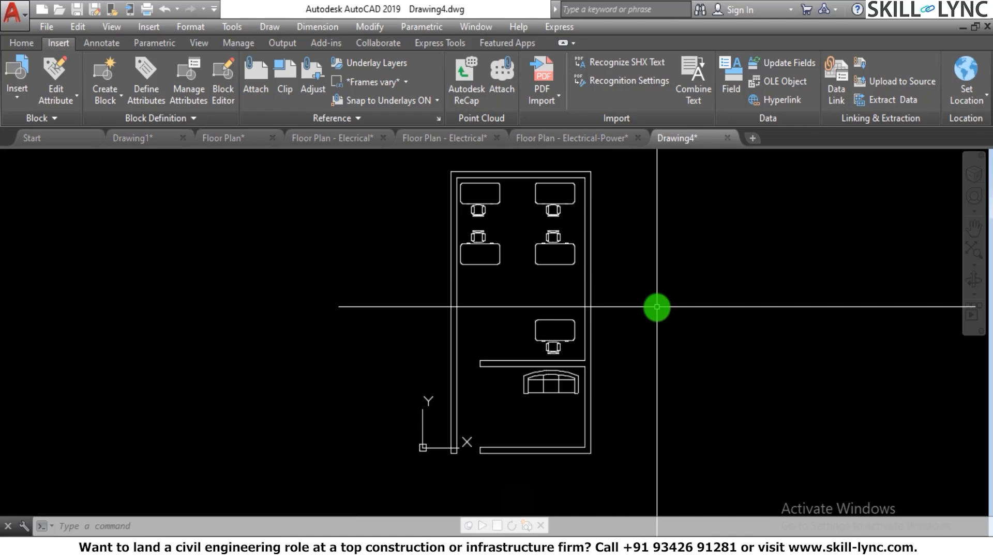
Modify the ISO-25 dimension style's primary units to decimal format with a linear precision of 0.
{"action": "key", "text": "Escape"}
{"action": "key", "text": "Escape"}
{"action": "type", "text": "d"}
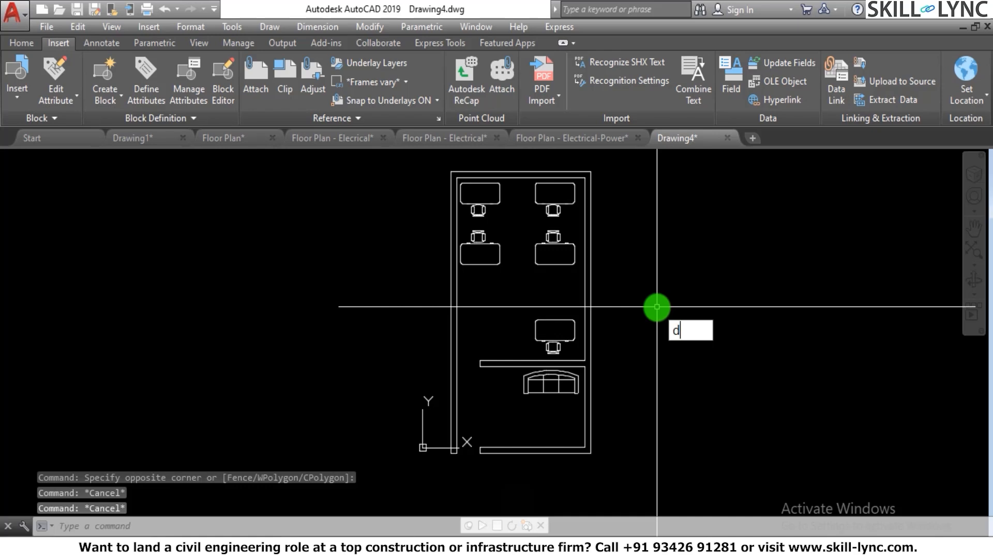
{"action": "key", "text": "Return"}
{"action": "left_click", "coordinate": [646, 254]}
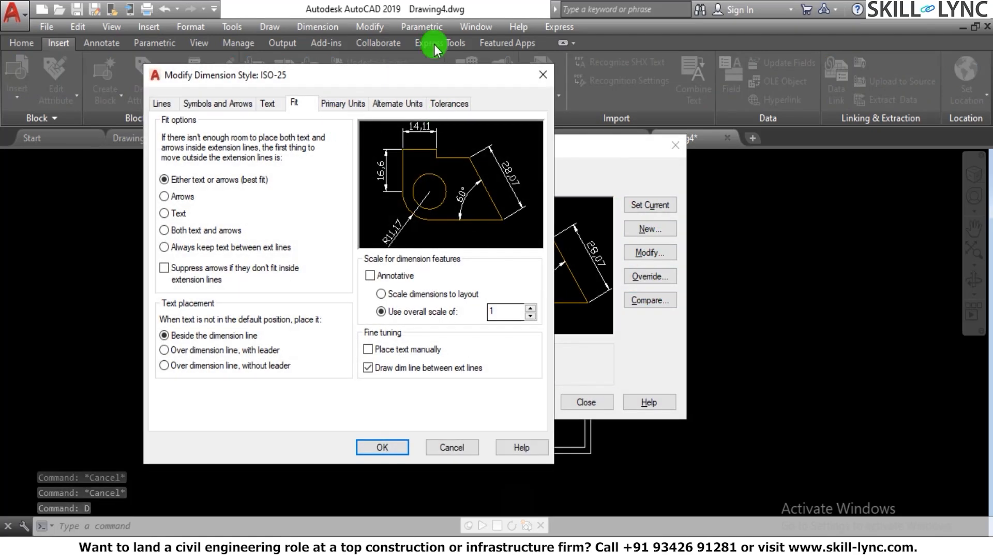
{"action": "left_click", "coordinate": [343, 103]}
{"action": "left_click", "coordinate": [321, 137]}
{"action": "left_click", "coordinate": [313, 160]}
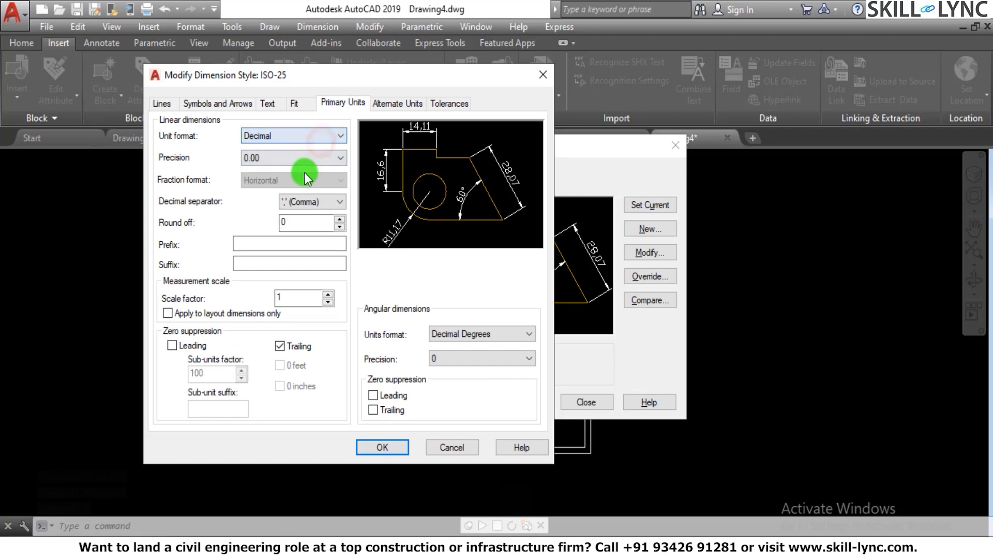
{"action": "left_click", "coordinate": [305, 162]}
{"action": "left_click", "coordinate": [303, 170]}
Change the font of the Standard text style used by the ISO-25 dimension style to Times New Roman.
{"action": "left_click", "coordinate": [265, 103]}
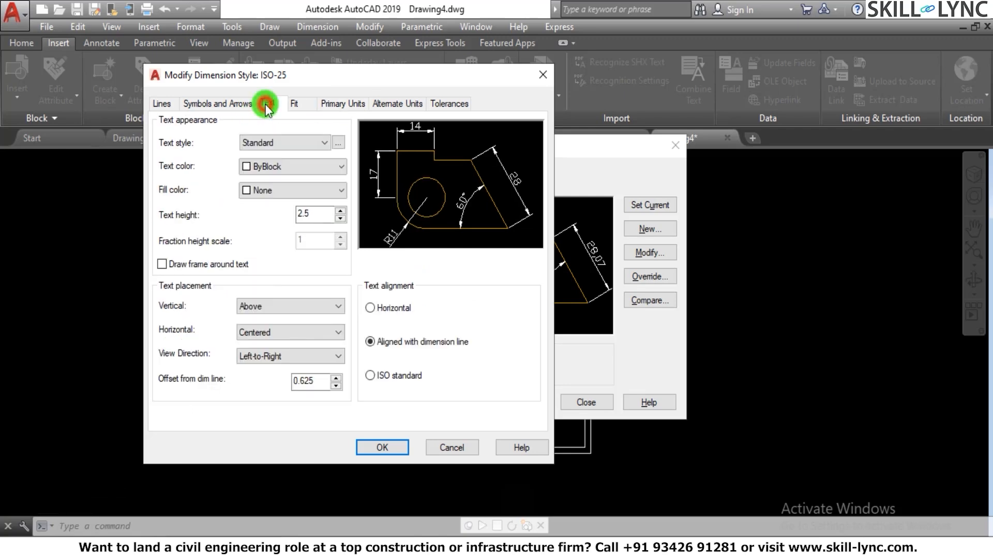
{"action": "left_click", "coordinate": [209, 103]}
{"action": "left_click", "coordinate": [272, 105]}
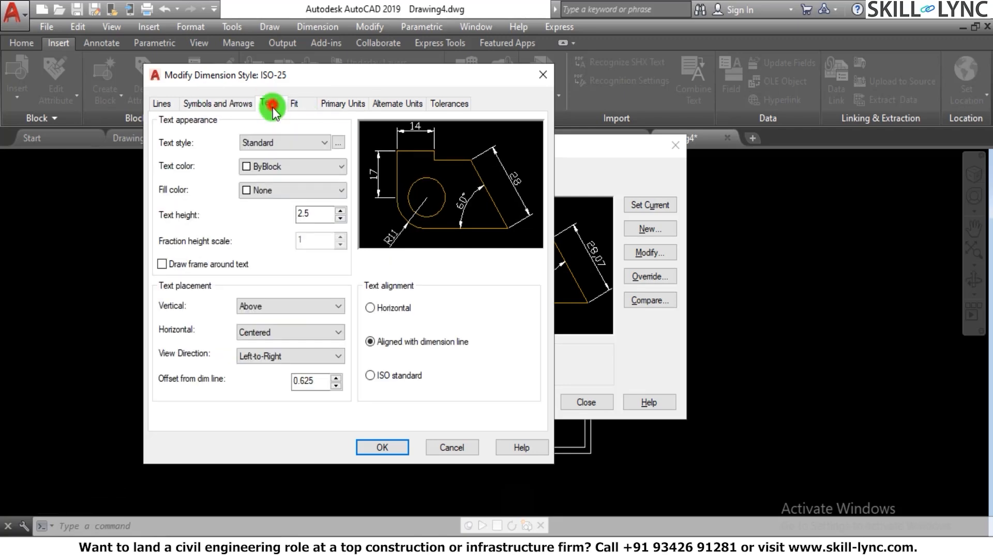
{"action": "left_click", "coordinate": [338, 143]}
{"action": "left_click", "coordinate": [346, 197]}
{"action": "scroll", "coordinate": [333, 212], "scroll_direction": "up", "scroll_amount": 4}
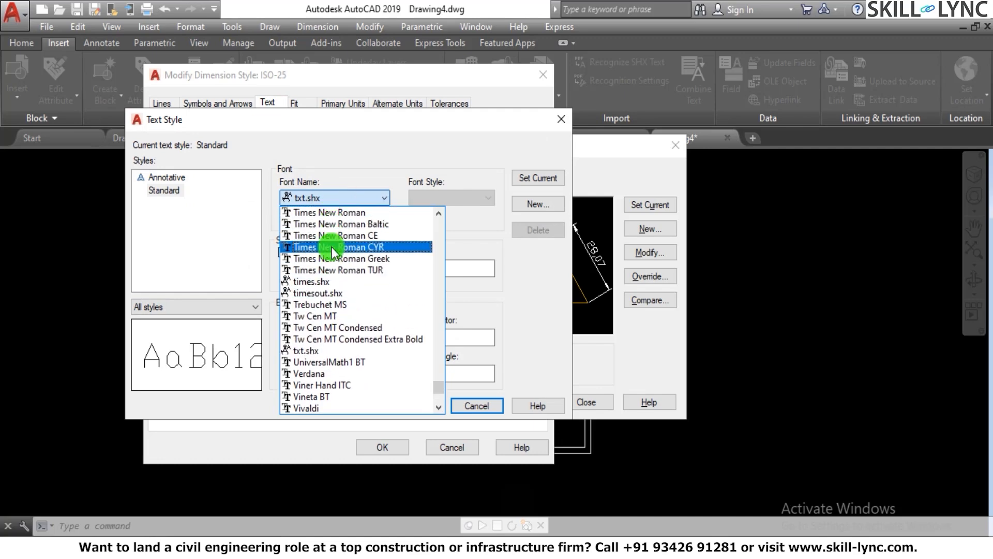
{"action": "left_click", "coordinate": [349, 212]}
{"action": "left_click", "coordinate": [424, 406]}
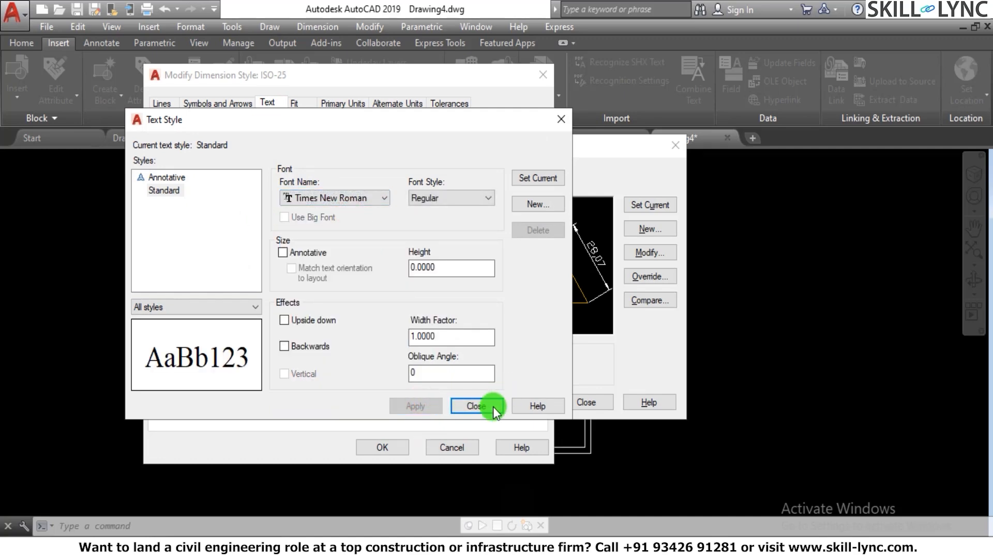
{"action": "left_click", "coordinate": [490, 407]}
Set the ISO-25 dimension style's overall scale to 20, save the modifications and make the style current.
{"action": "left_click", "coordinate": [294, 103]}
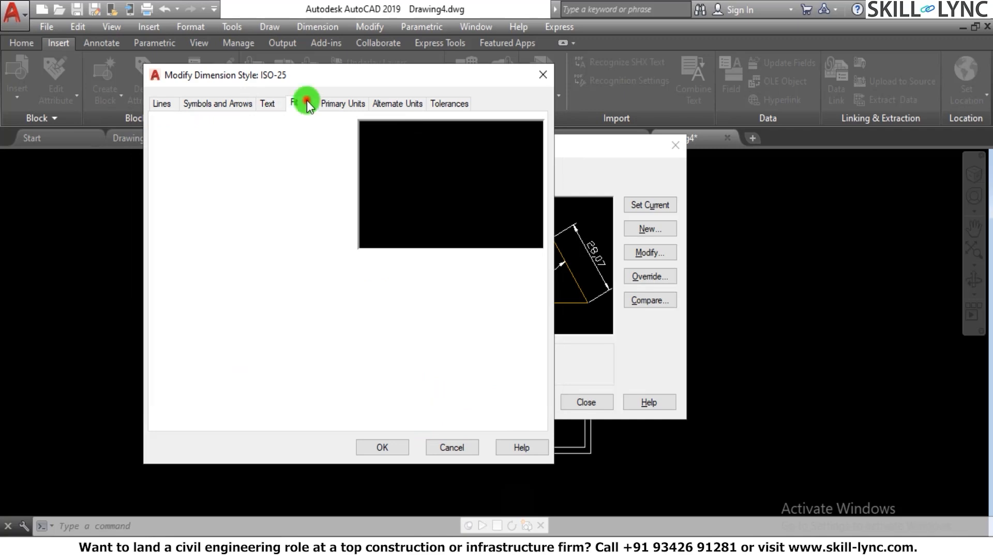
{"action": "double_click", "coordinate": [519, 310]}
{"action": "type", "text": "20"}
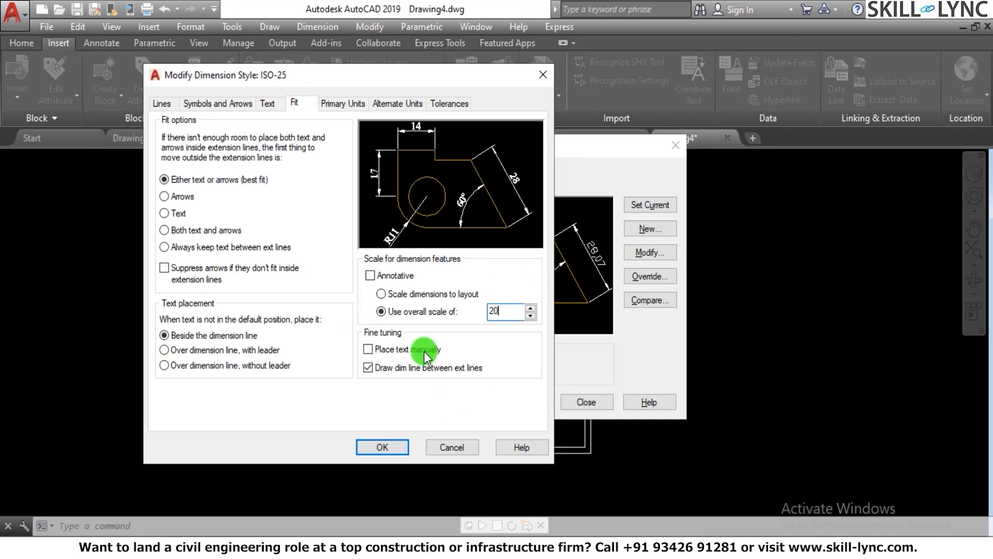
{"action": "left_click", "coordinate": [382, 447]}
{"action": "left_click", "coordinate": [649, 204]}
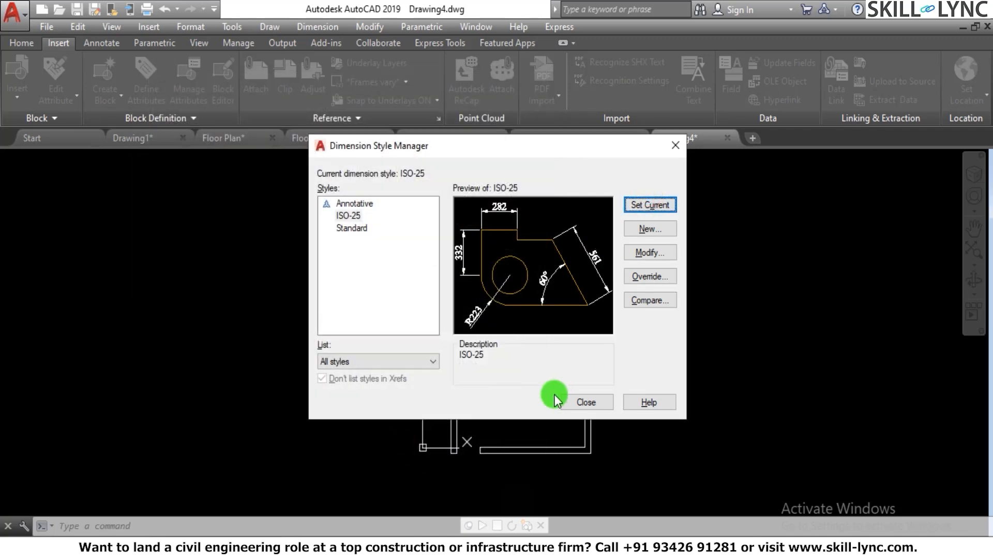
{"action": "left_click", "coordinate": [578, 402]}
{"action": "scroll", "coordinate": [538, 228], "scroll_direction": "up", "scroll_amount": 3}
{"action": "key", "text": "Escape"}
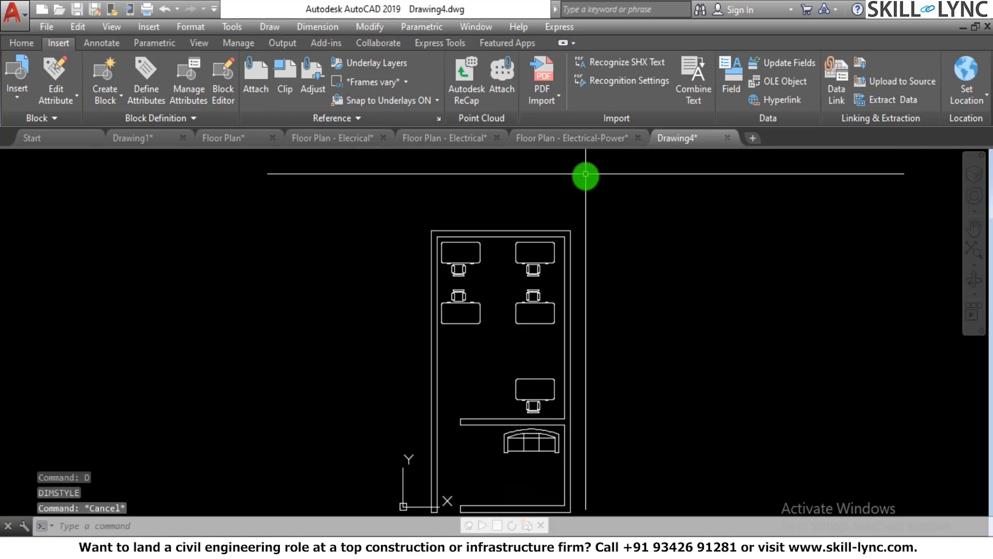
{"action": "key", "text": "Escape"}
Add a horizontal linear dimension between the outer corners of the upper wall, just above the wall.
{"action": "type", "text": "dimlin"}
{"action": "key", "text": "Return"}
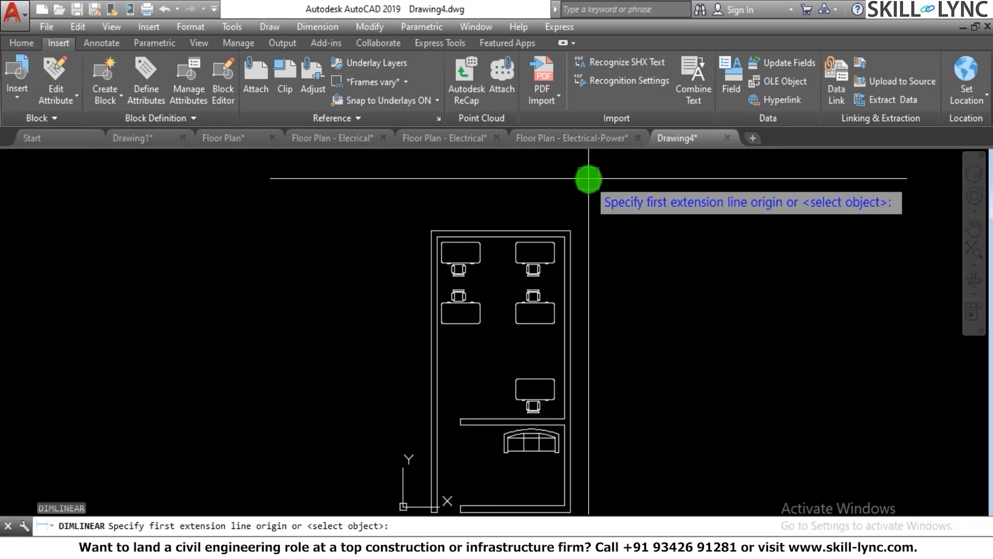
{"action": "scroll", "coordinate": [423, 215], "scroll_direction": "up", "scroll_amount": 3}
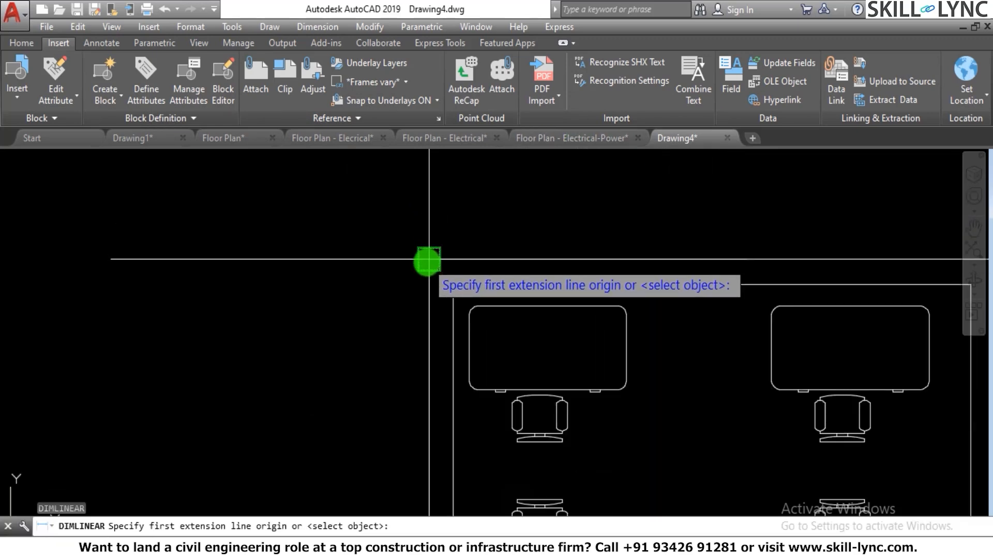
{"action": "left_click", "coordinate": [426, 259]}
{"action": "scroll", "coordinate": [425, 258], "scroll_direction": "down", "scroll_amount": 5}
{"action": "left_click", "coordinate": [644, 257]}
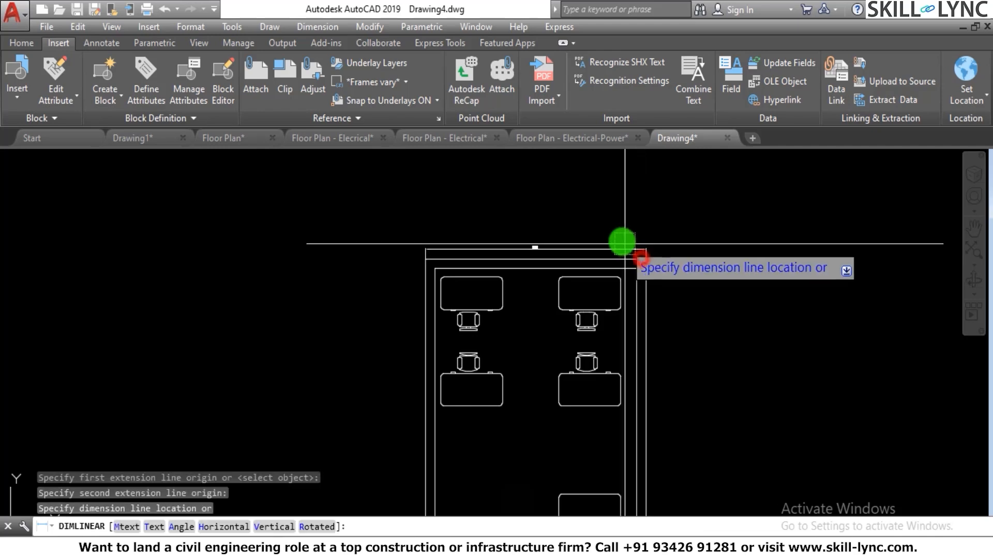
{"action": "scroll", "coordinate": [551, 267], "scroll_direction": "up", "scroll_amount": 4}
{"action": "key", "text": "Escape"}
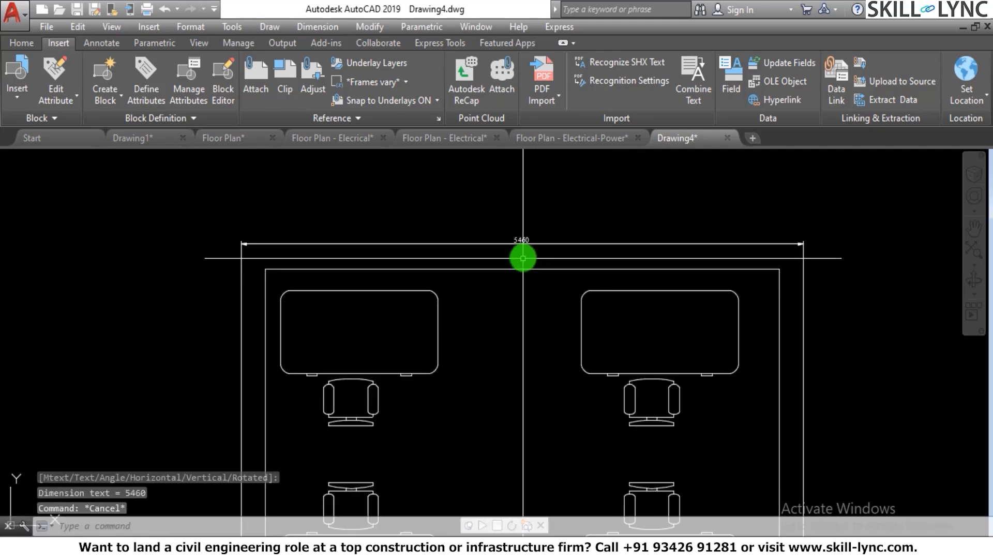
Undo the linear dimension just added along the upper wall.
{"action": "type", "text": "u"}
{"action": "key", "text": "Return"}
{"action": "key", "text": "Return"}
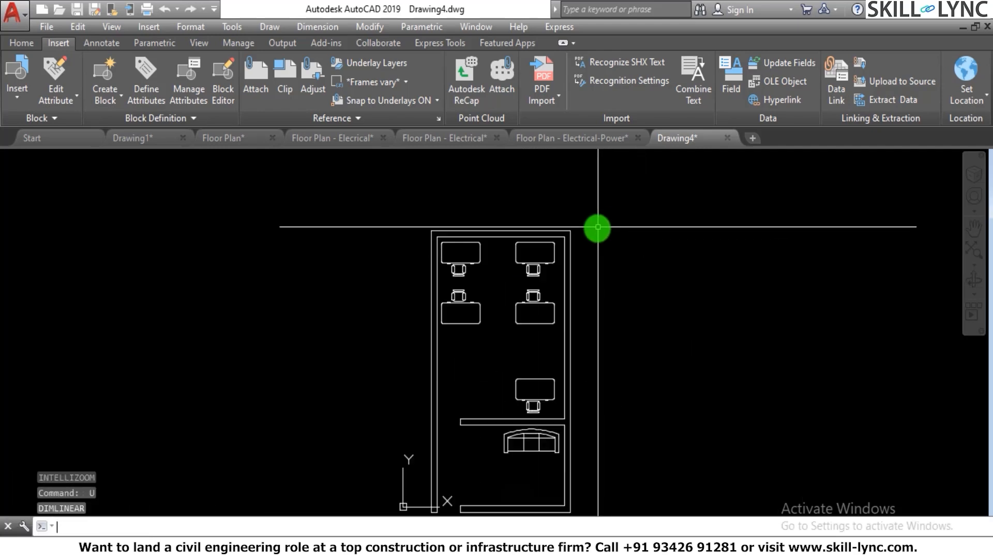
{"action": "scroll", "coordinate": [532, 210], "scroll_direction": "up", "scroll_amount": 5}
{"action": "key", "text": "Escape"}
Modify the ISO-25 dimension style to an overall scale of 40 and set it current.
{"action": "type", "text": "d"}
{"action": "key", "text": "Return"}
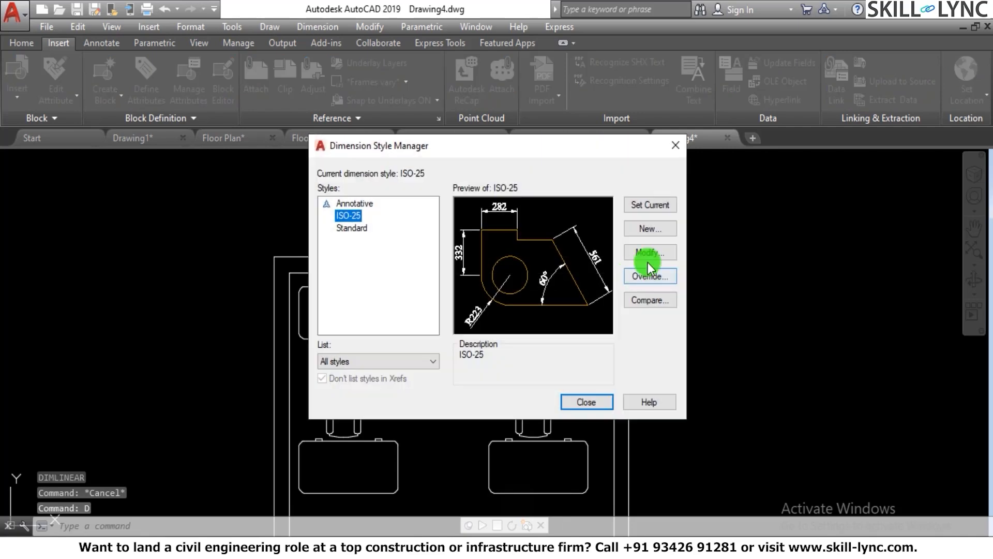
{"action": "left_click", "coordinate": [649, 252]}
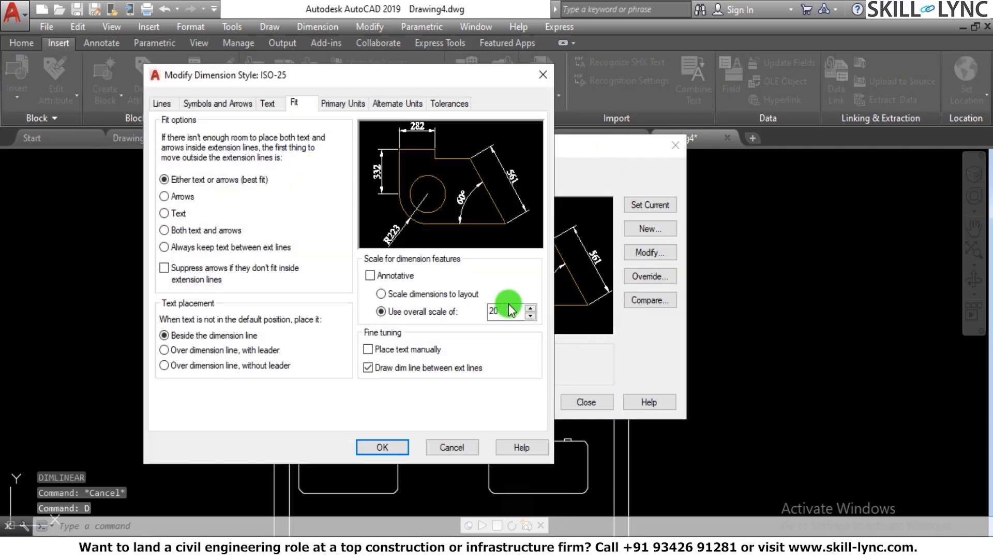
{"action": "double_click", "coordinate": [507, 311]}
{"action": "type", "text": "40"}
{"action": "left_click", "coordinate": [383, 447]}
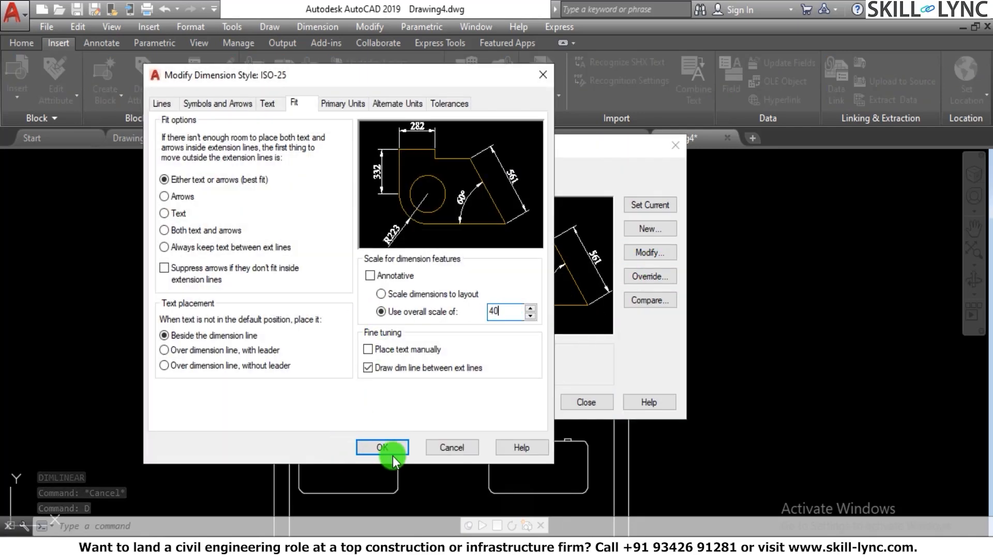
{"action": "left_click", "coordinate": [643, 204]}
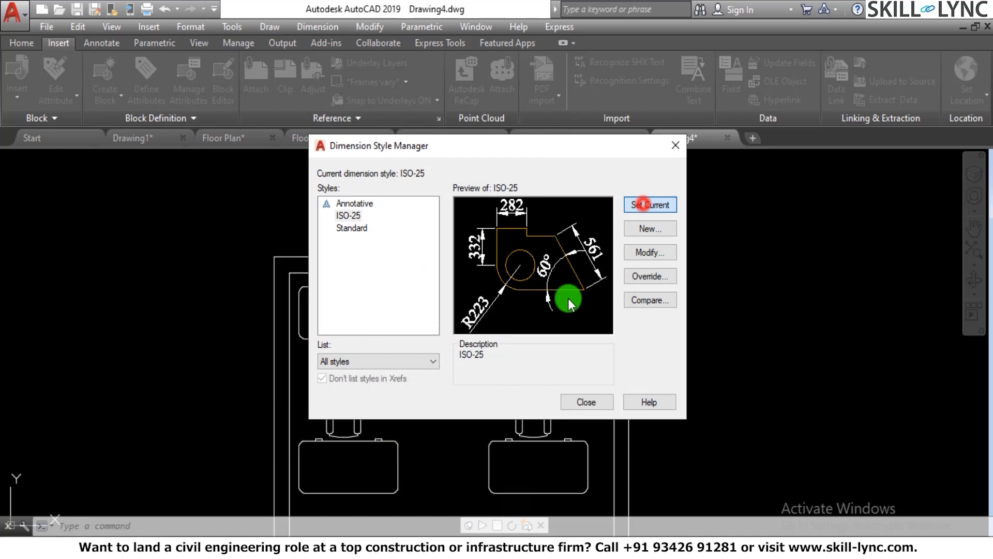
{"action": "left_click", "coordinate": [584, 402]}
{"action": "key", "text": "Escape"}
{"action": "key", "text": "Escape"}
Dimension the outer line of the upper wall by object selection, placing the linear dimension above the plan.
{"action": "type", "text": "dim"}
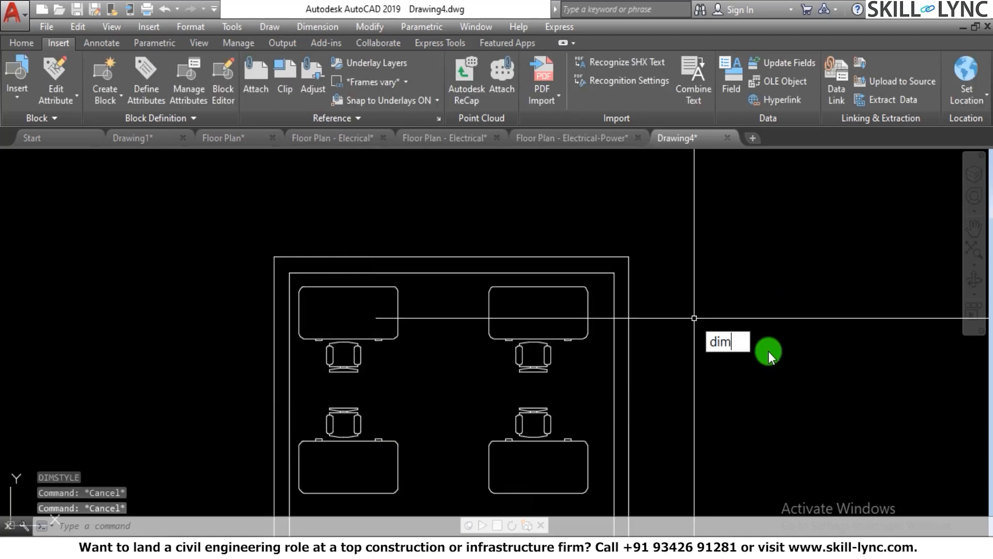
{"action": "type", "text": "linear"}
{"action": "key", "text": "Return"}
{"action": "key", "text": "Return"}
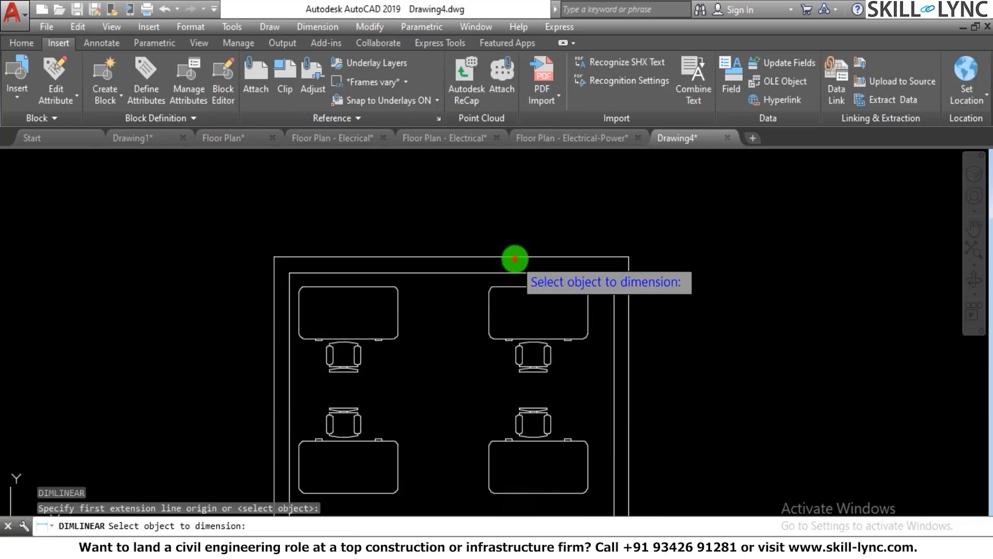
{"action": "left_click", "coordinate": [515, 257]}
{"action": "left_click", "coordinate": [523, 223]}
{"action": "key", "text": "Escape"}
{"action": "key", "text": "Escape"}
{"action": "key", "text": "Escape"}
{"action": "scroll", "coordinate": [636, 227], "scroll_direction": "down", "scroll_amount": 5}
{"action": "scroll", "coordinate": [640, 230], "scroll_direction": "up", "scroll_amount": 3}
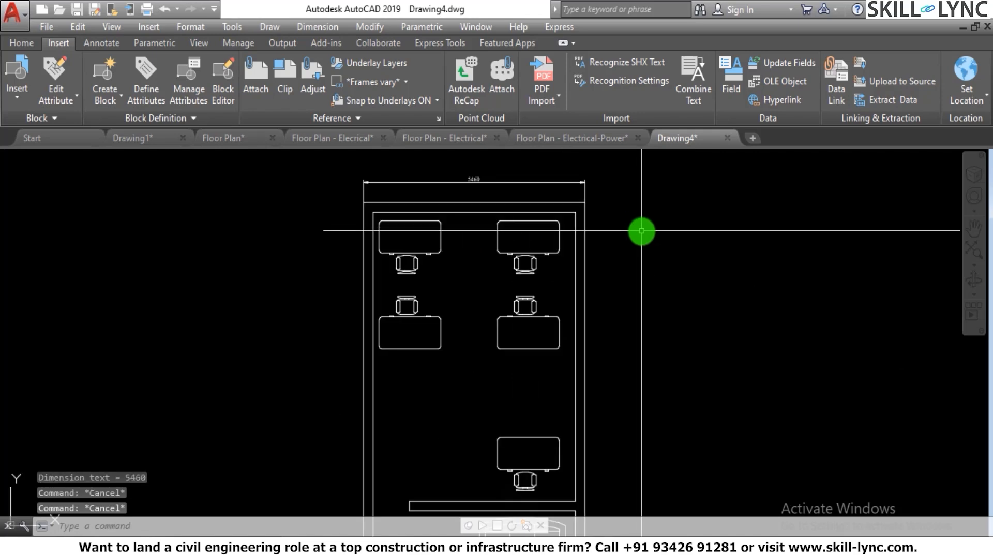
Dimension the outer line of the right-hand wall by object selection, placing the vertical linear dimension outside the plan.
{"action": "type", "text": "diml"}
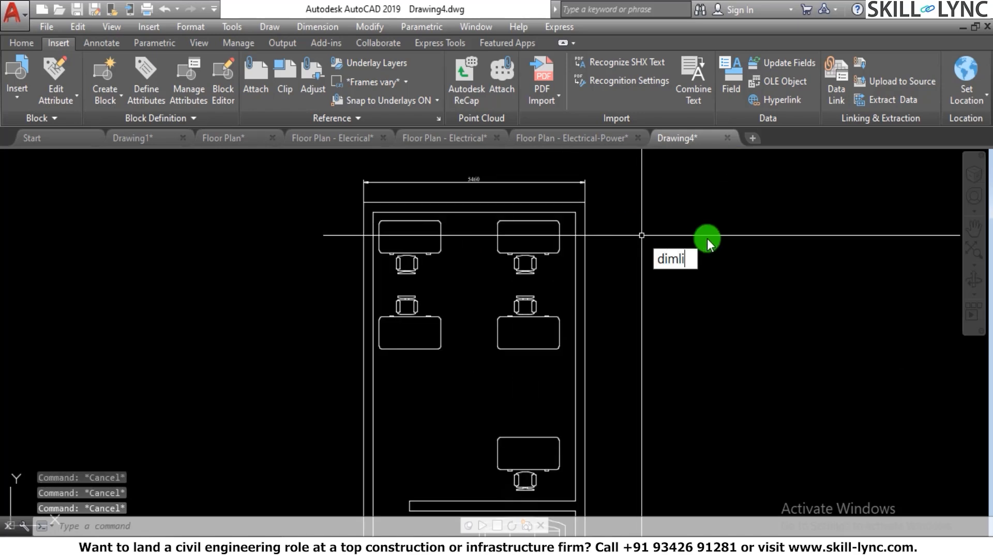
{"action": "type", "text": "i"}
{"action": "key", "text": "Return"}
{"action": "key", "text": "Return"}
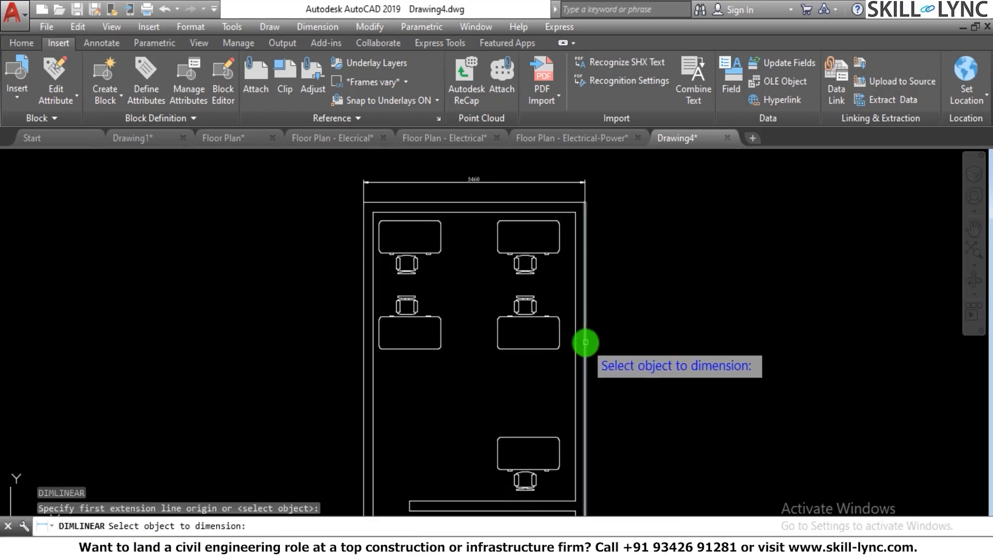
{"action": "left_click", "coordinate": [586, 342]}
{"action": "left_click", "coordinate": [616, 333]}
{"action": "scroll", "coordinate": [628, 341], "scroll_direction": "up", "scroll_amount": 6}
{"action": "key", "text": "Escape"}
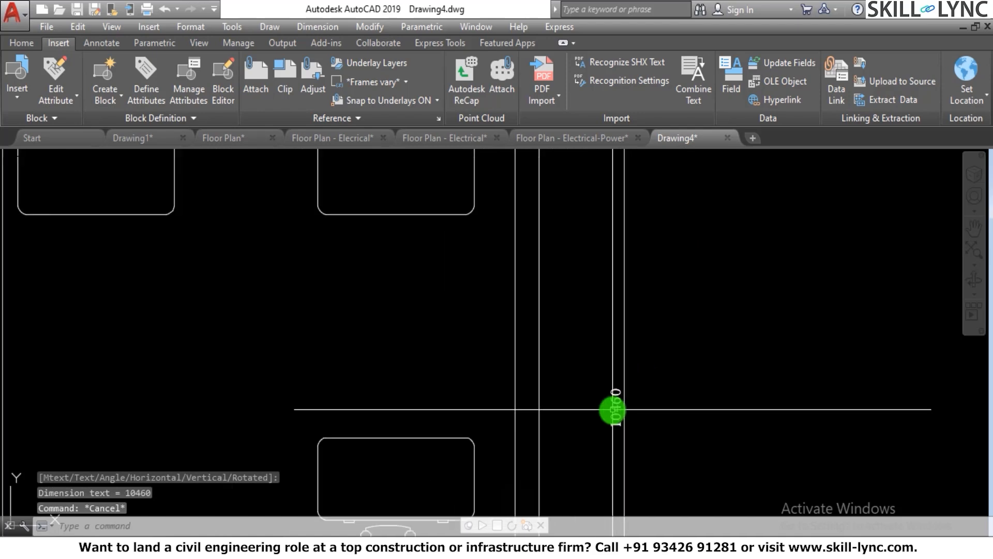
{"action": "scroll", "coordinate": [659, 364], "scroll_direction": "down", "scroll_amount": 5}
{"action": "scroll", "coordinate": [665, 362], "scroll_direction": "up", "scroll_amount": 3}
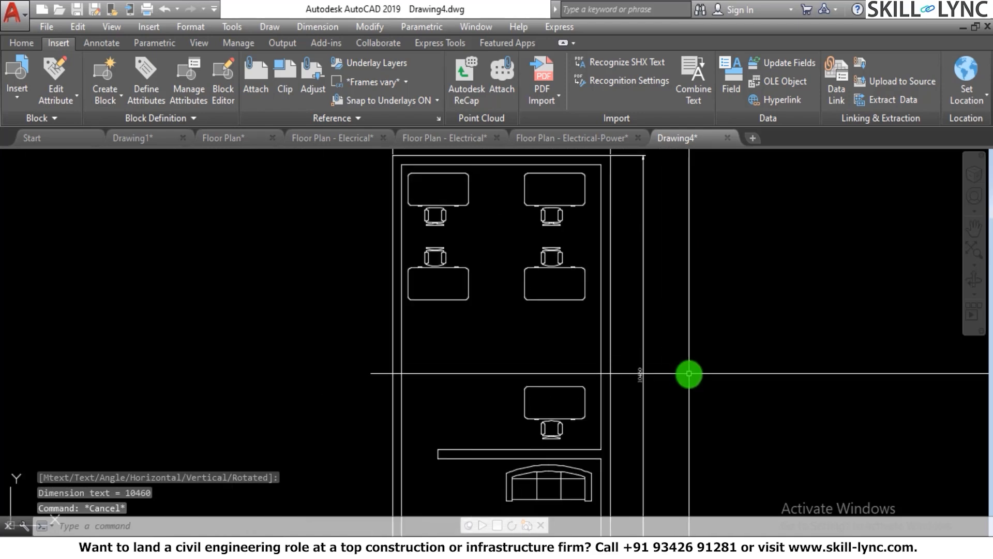
{"action": "scroll", "coordinate": [512, 341], "scroll_direction": "down", "scroll_amount": 2}
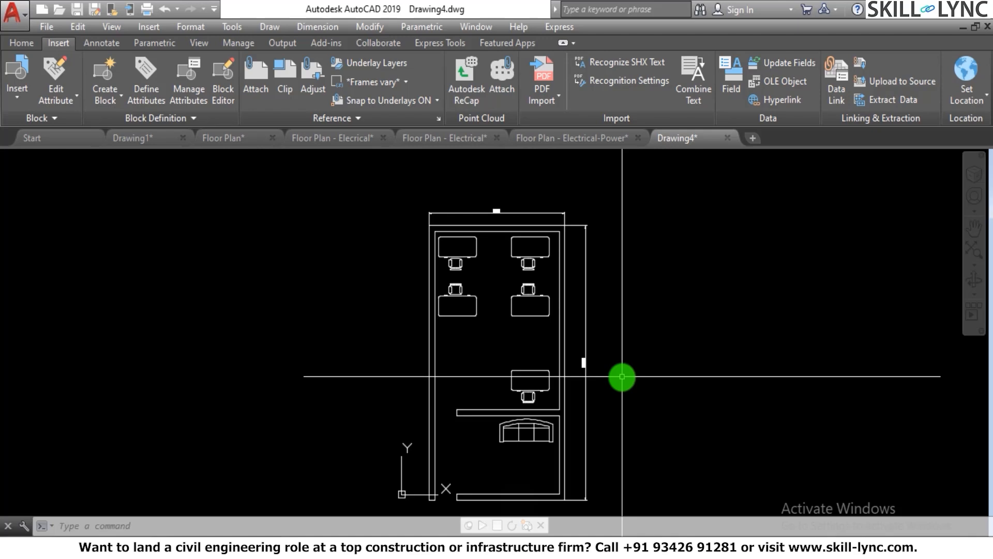
Write the entire drawing to a block file named Layout-mm in the Week 9 folder, with millimetres as insert units.
{"action": "type", "text": "w"}
{"action": "key", "text": "Return"}
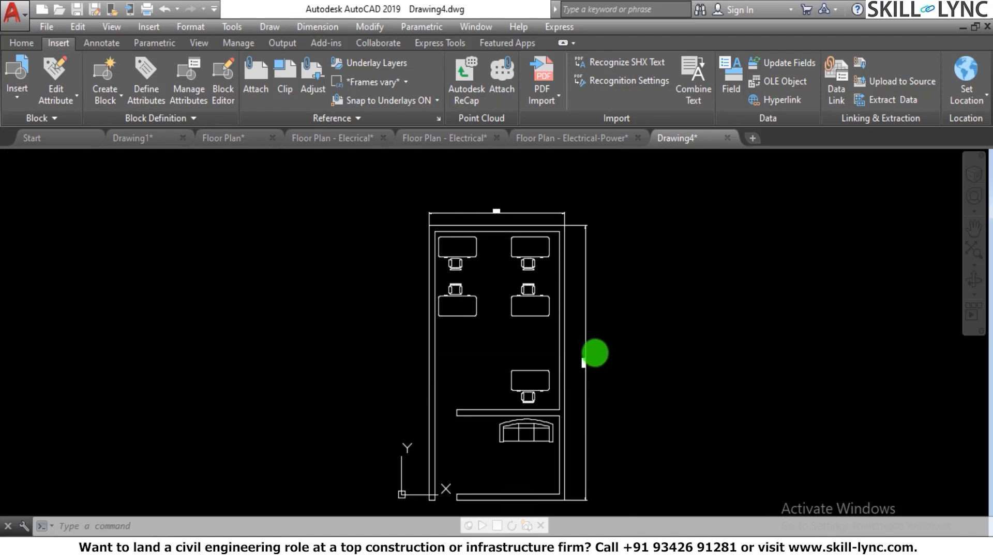
{"action": "left_click", "coordinate": [150, 177]}
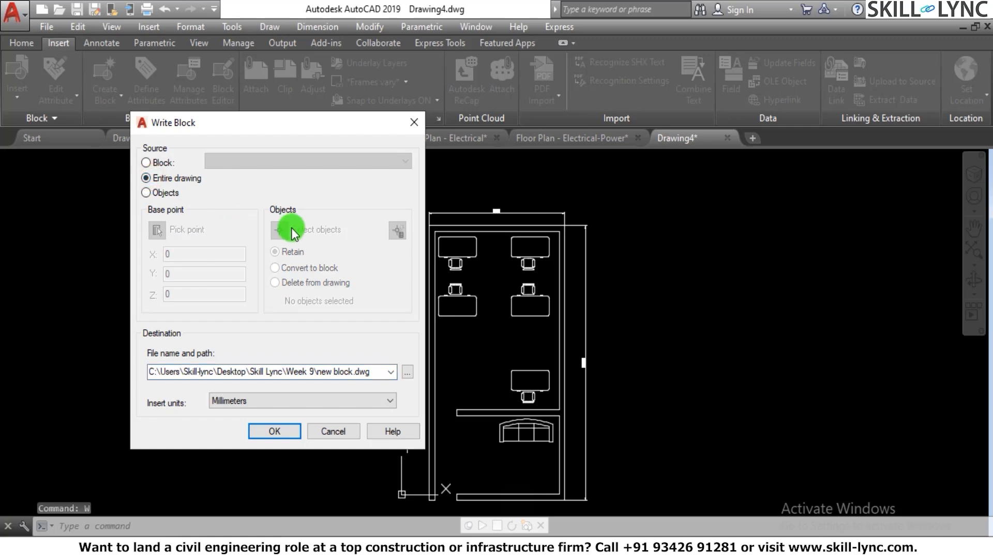
{"action": "left_click", "coordinate": [408, 371]}
{"action": "left_click_drag", "start_coordinate": [282, 435], "coordinate": [124, 438]}
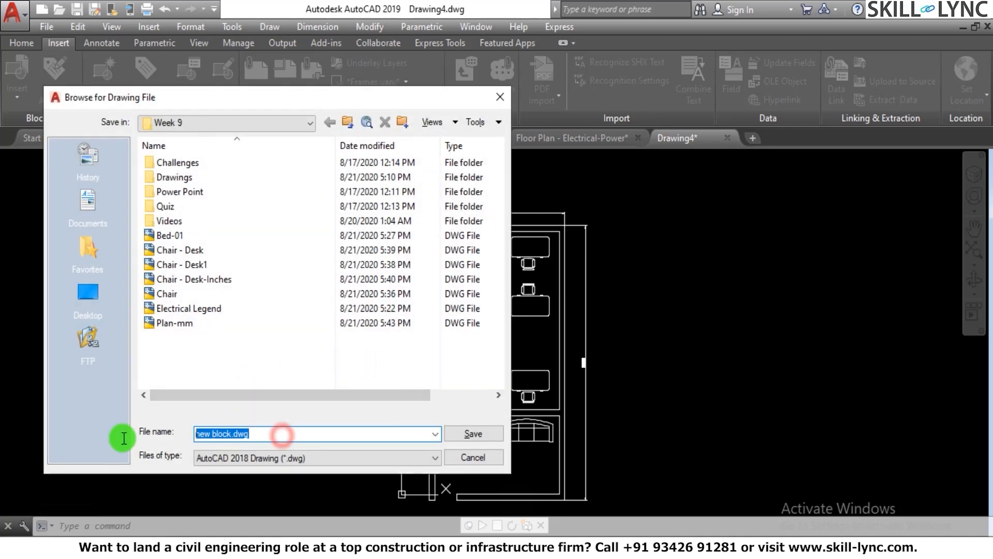
{"action": "type", "text": "Layo"}
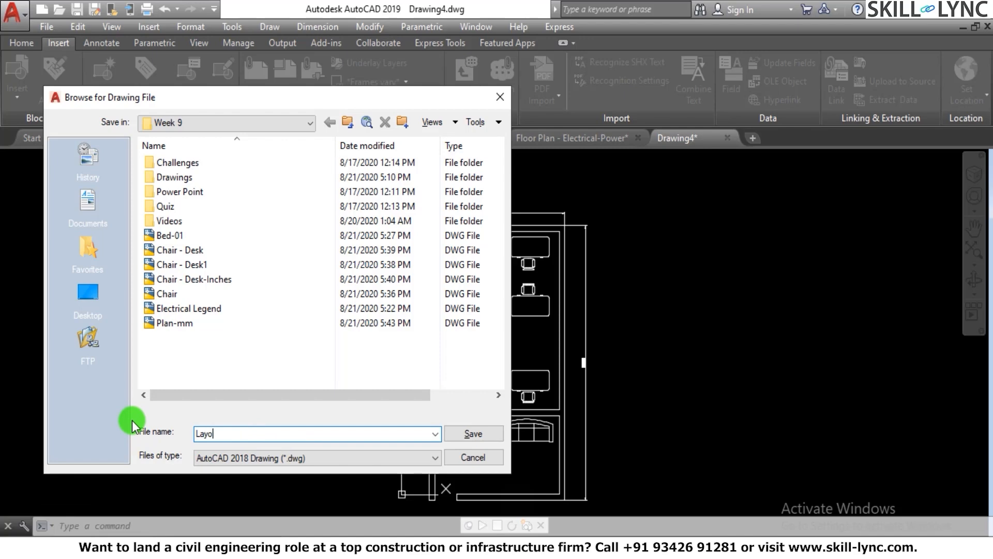
{"action": "type", "text": "ut-mm"}
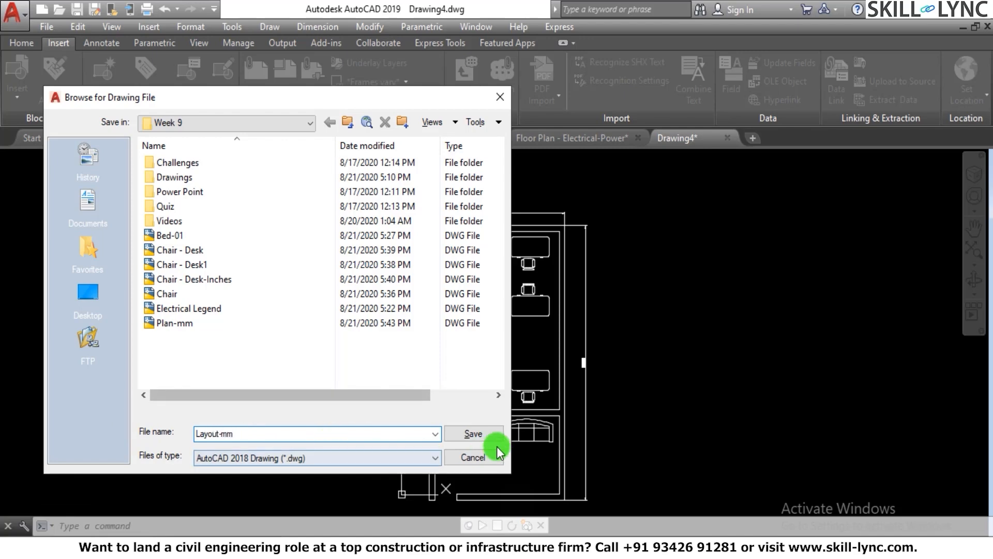
{"action": "left_click", "coordinate": [482, 433]}
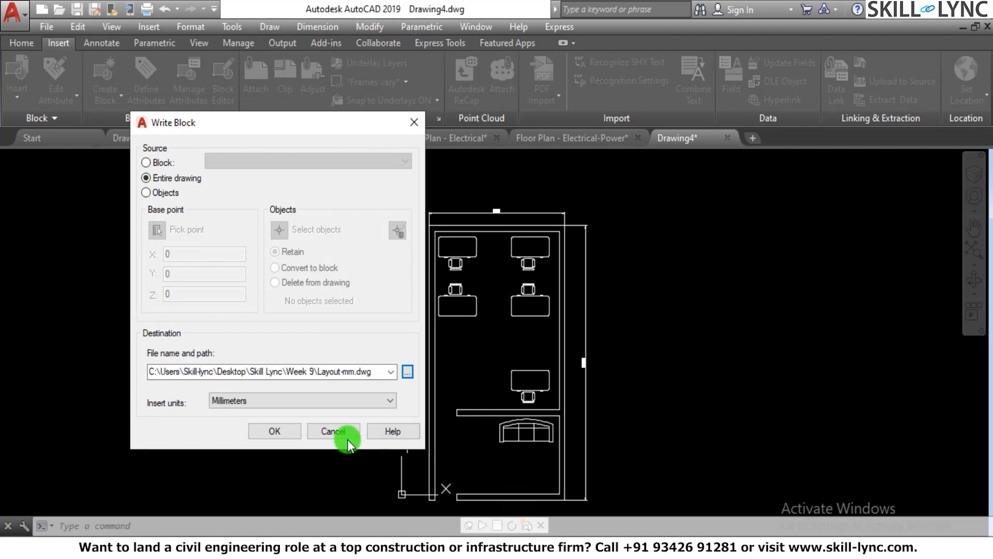
{"action": "left_click", "coordinate": [378, 371]}
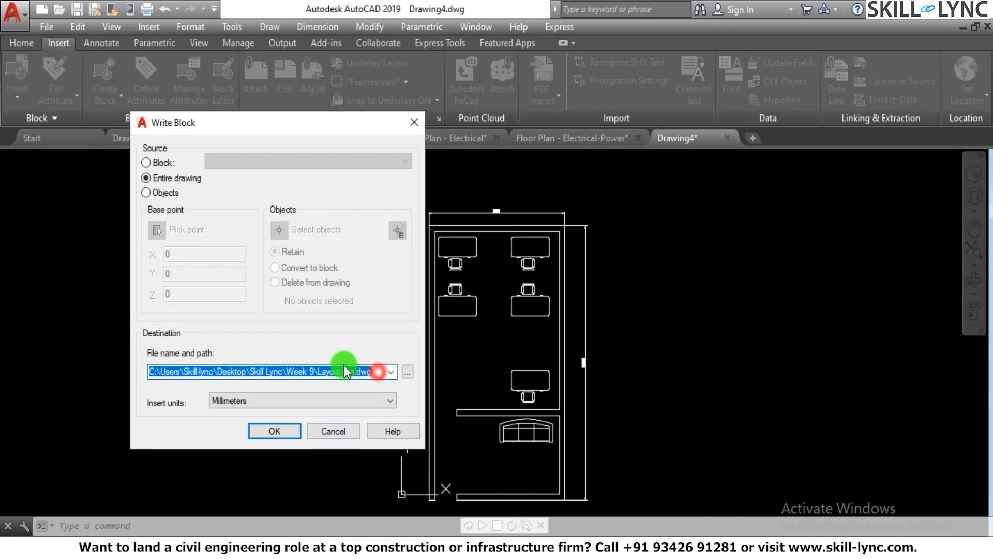
{"action": "left_click", "coordinate": [266, 437]}
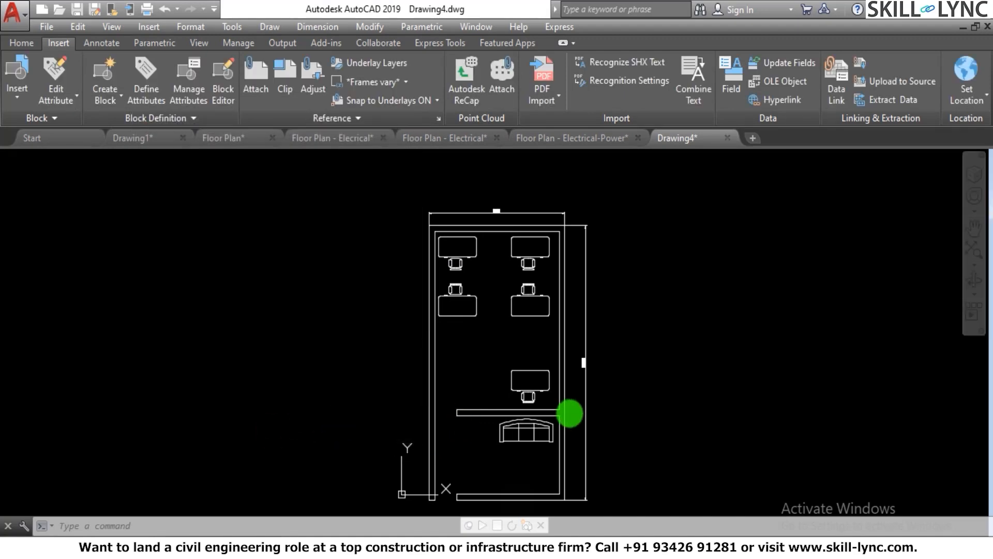
Create a new drawing from scratch with imperial (feet and inches) default settings.
{"action": "key", "text": "ctrl+n"}
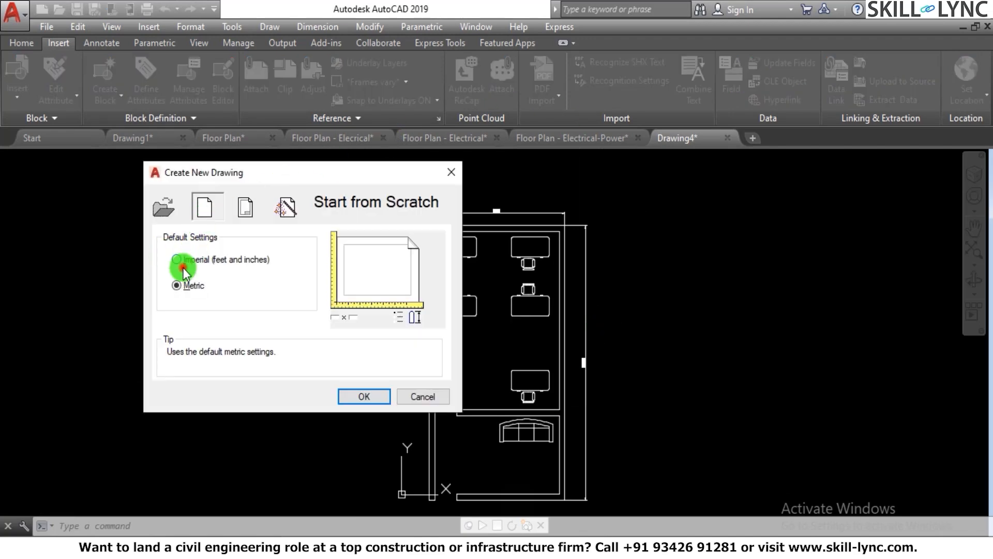
{"action": "left_click", "coordinate": [185, 260]}
{"action": "left_click", "coordinate": [355, 395]}
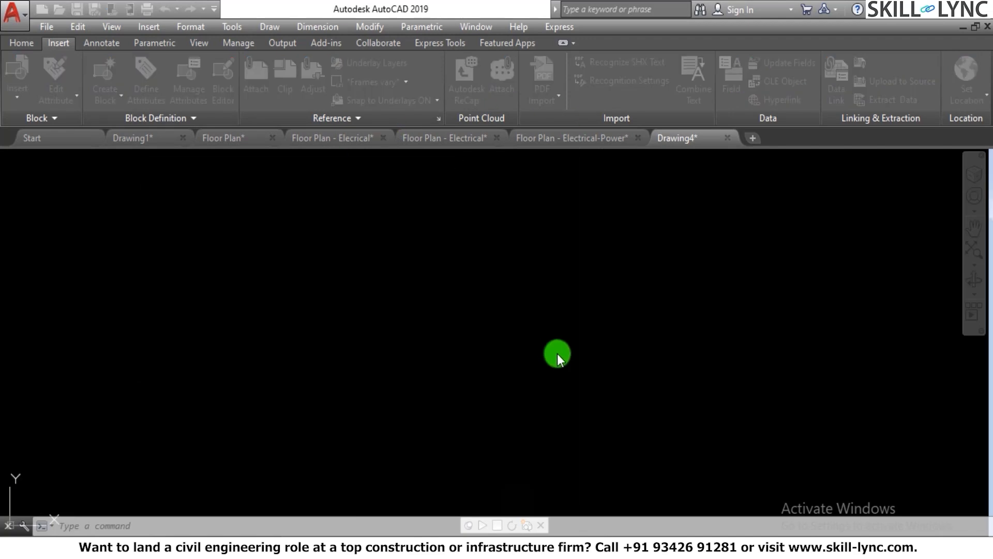
Insert the Layout-mm drawing from the Week 9 folder as a block, placing it freely at scale 1 and rotation 0.
{"action": "type", "text": "i"}
{"action": "key", "text": "Return"}
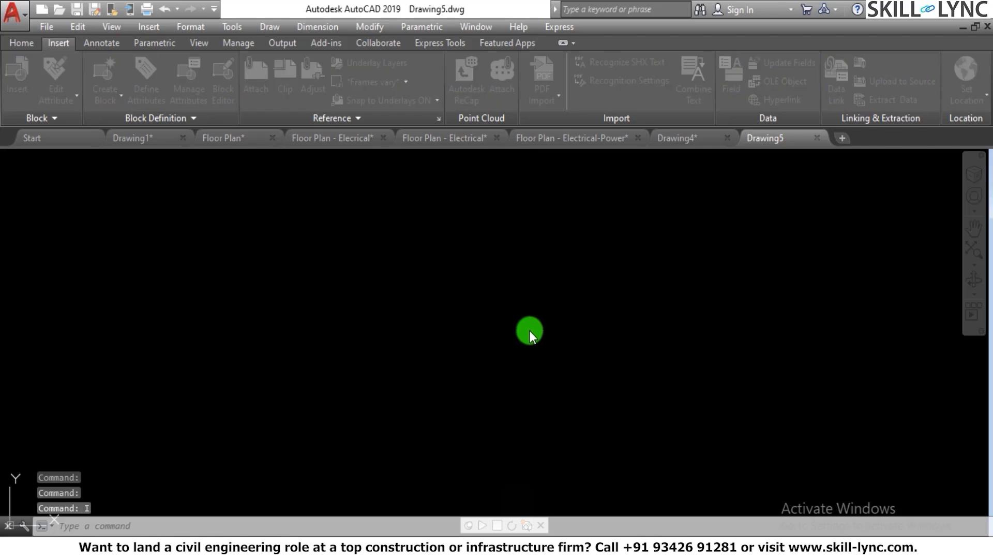
{"action": "left_click", "coordinate": [653, 196]}
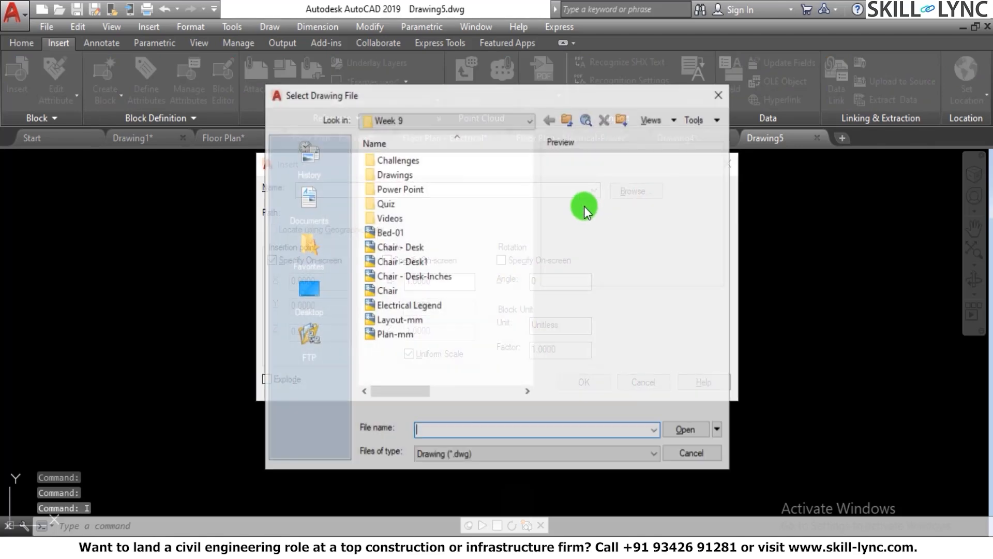
{"action": "left_click", "coordinate": [417, 320]}
{"action": "left_click", "coordinate": [688, 433]}
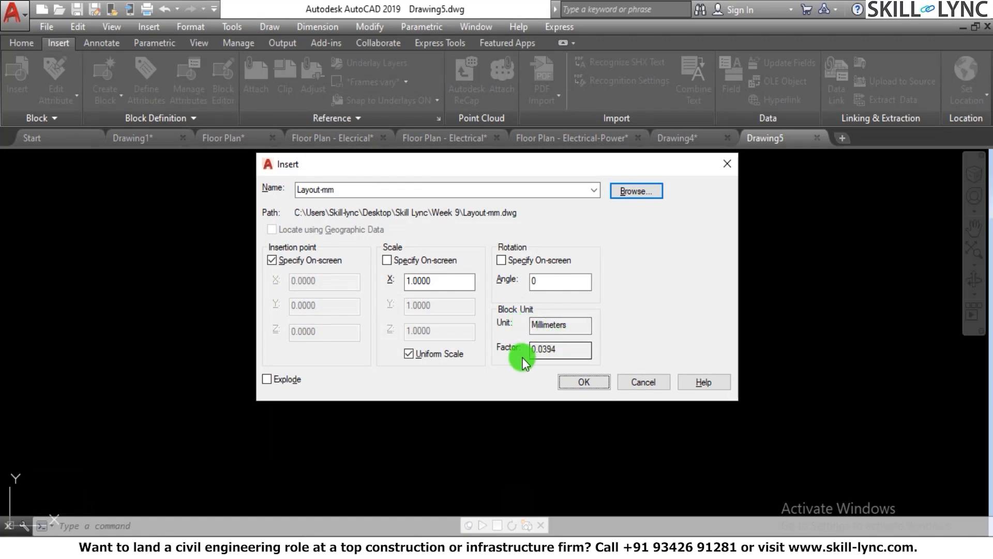
{"action": "left_click", "coordinate": [586, 387]}
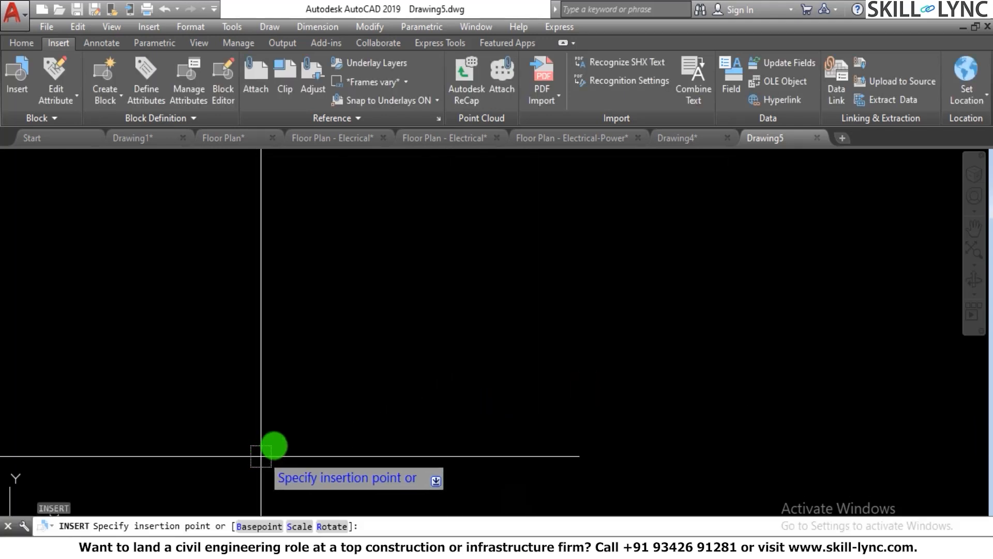
{"action": "left_click", "coordinate": [321, 426]}
{"action": "type", "text": "z"}
{"action": "key", "text": "Return"}
{"action": "type", "text": "e"}
{"action": "key", "text": "Return"}
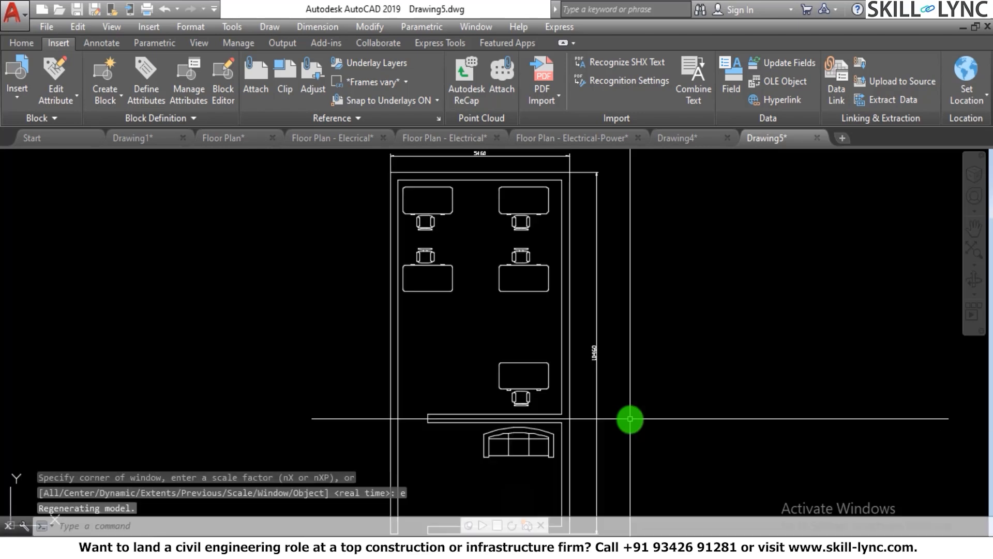
Examine the vertical dimension text beside the inserted layout's right-hand wall.
{"action": "key", "text": "Escape"}
{"action": "key", "text": "Escape"}
{"action": "scroll", "coordinate": [620, 326], "scroll_direction": "down", "scroll_amount": 2}
{"action": "scroll", "coordinate": [609, 330], "scroll_direction": "up", "scroll_amount": 2}
{"action": "left_click", "coordinate": [652, 320]}
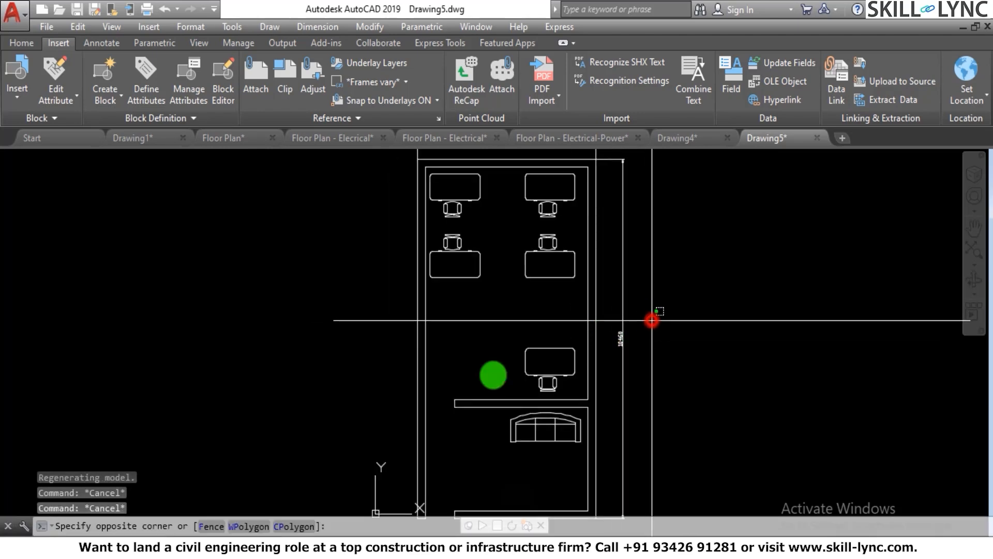
{"action": "left_click", "coordinate": [647, 368]}
{"action": "scroll", "coordinate": [627, 326], "scroll_direction": "up", "scroll_amount": 5}
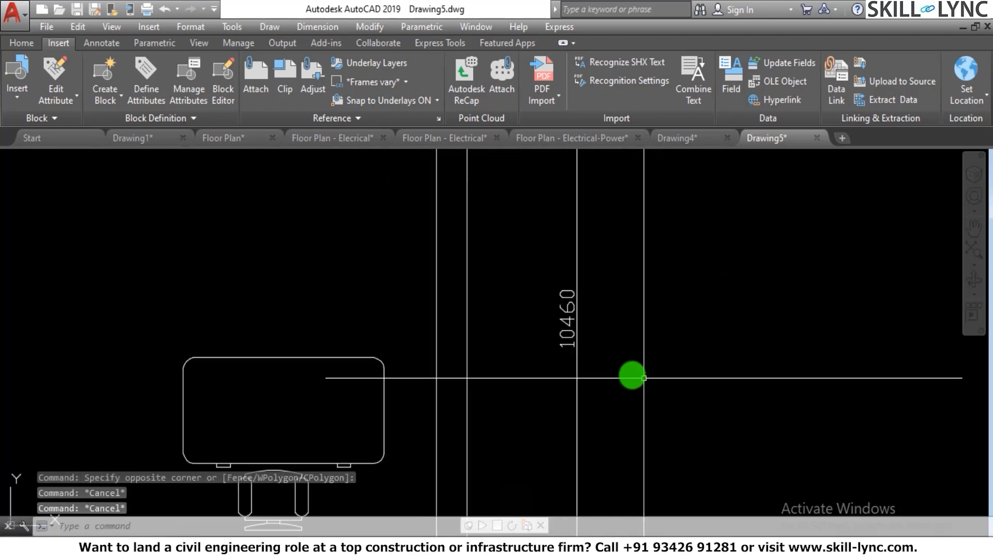
{"action": "scroll", "coordinate": [623, 334], "scroll_direction": "up", "scroll_amount": 1}
{"action": "scroll", "coordinate": [625, 334], "scroll_direction": "down", "scroll_amount": 6}
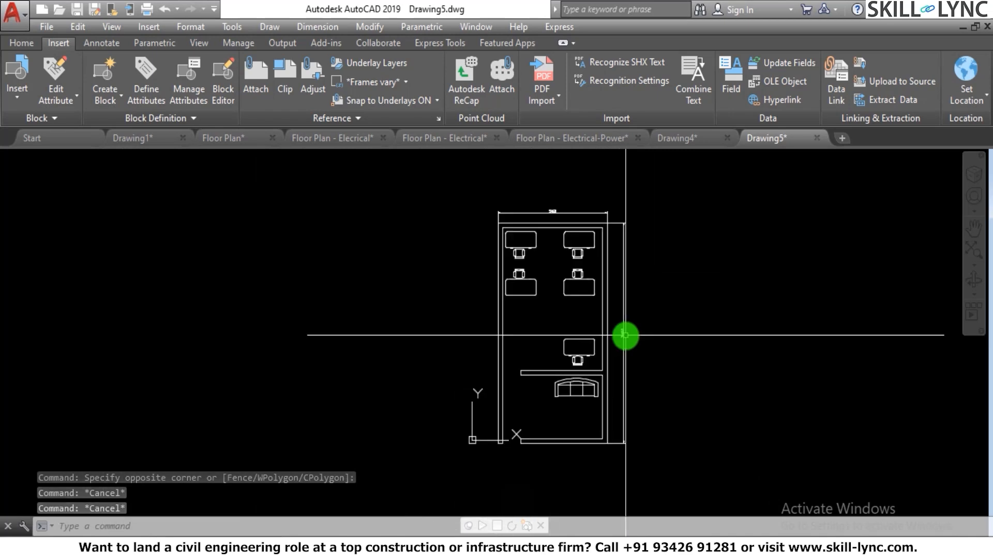
Explode the inserted Layout-mm block into its individual objects.
{"action": "scroll", "coordinate": [625, 335], "scroll_direction": "up", "scroll_amount": 4}
{"action": "type", "text": "X"}
{"action": "key", "text": "Return"}
{"action": "left_click", "coordinate": [650, 348]}
{"action": "left_click", "coordinate": [612, 348]}
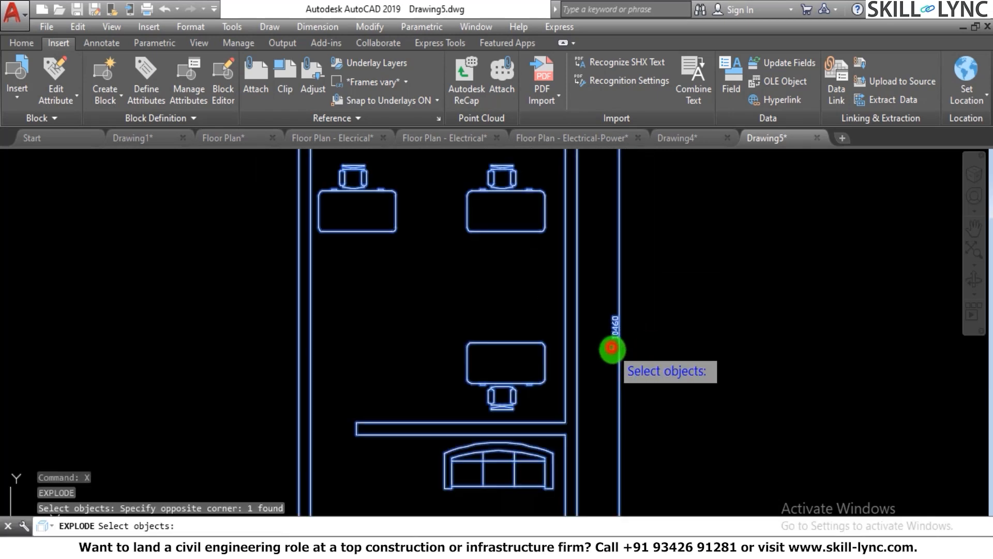
{"action": "key", "text": "Return"}
Erase the vertical dimension beside the right-hand wall and the horizontal dimension above the plan.
{"action": "left_click", "coordinate": [645, 350]}
{"action": "left_click", "coordinate": [605, 383]}
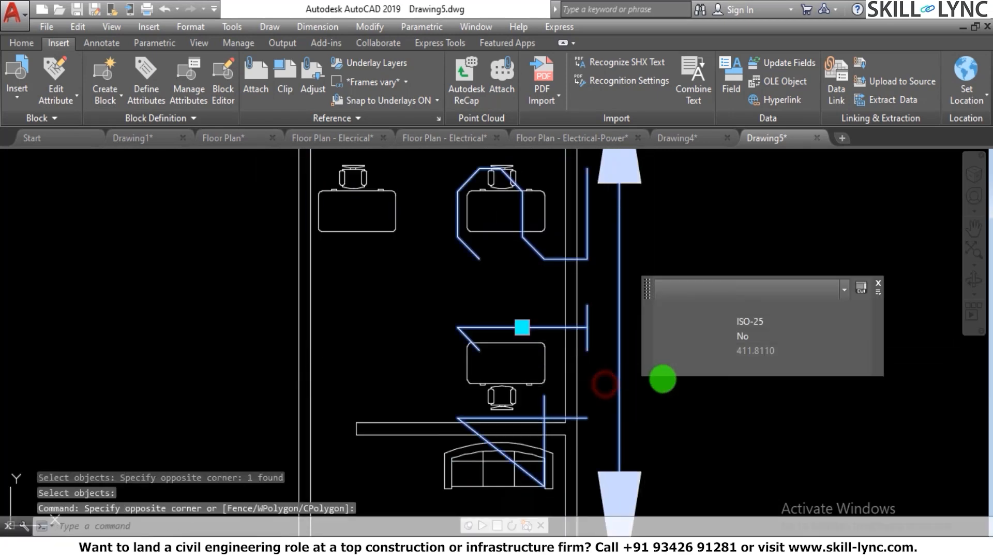
{"action": "type", "text": "E"}
{"action": "key", "text": "Return"}
{"action": "scroll", "coordinate": [663, 378], "scroll_direction": "down", "scroll_amount": 6}
{"action": "scroll", "coordinate": [641, 305], "scroll_direction": "up", "scroll_amount": 4}
{"action": "left_click", "coordinate": [696, 287]}
{"action": "left_click", "coordinate": [690, 249]}
{"action": "type", "text": "E"}
{"action": "key", "text": "Return"}
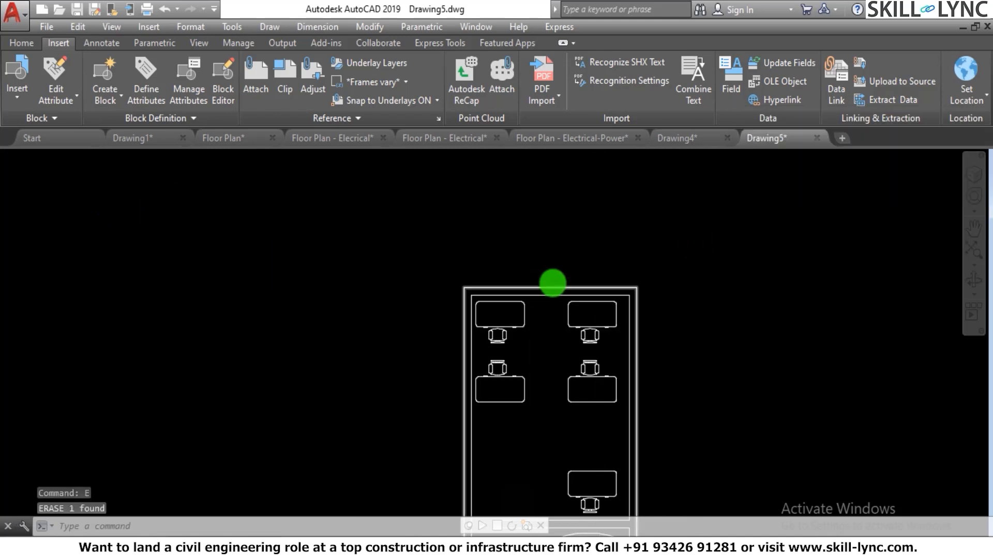
{"action": "scroll", "coordinate": [569, 295], "scroll_direction": "down", "scroll_amount": 5}
{"action": "scroll", "coordinate": [507, 239], "scroll_direction": "up", "scroll_amount": 3}
{"action": "key", "text": "Escape"}
{"action": "scroll", "coordinate": [534, 255], "scroll_direction": "down", "scroll_amount": 2}
{"action": "scroll", "coordinate": [556, 258], "scroll_direction": "up", "scroll_amount": 2}
{"action": "key", "text": "Escape"}
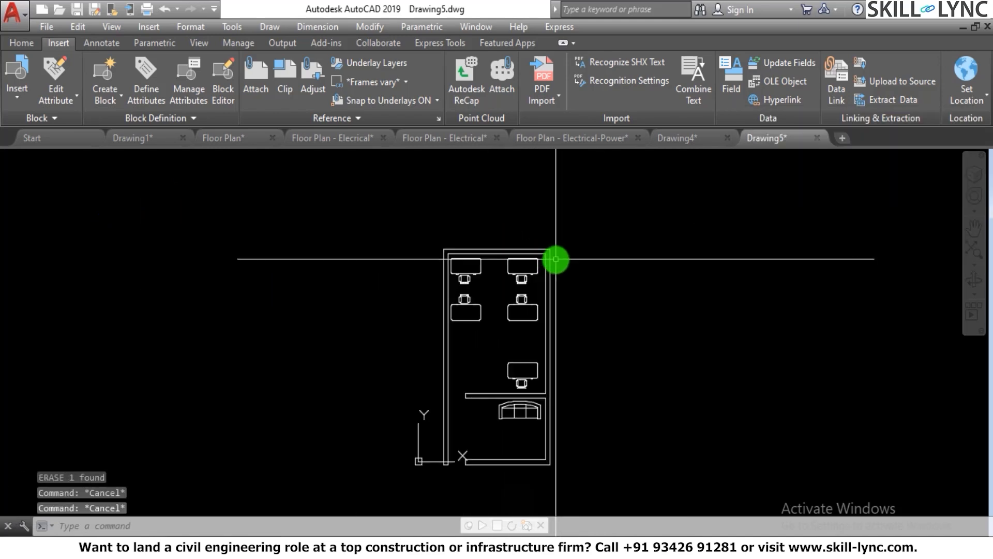
Modify the Standard dimension style to use Engineering linear units with a precision of 0'-0".
{"action": "type", "text": "D"}
{"action": "key", "text": "Return"}
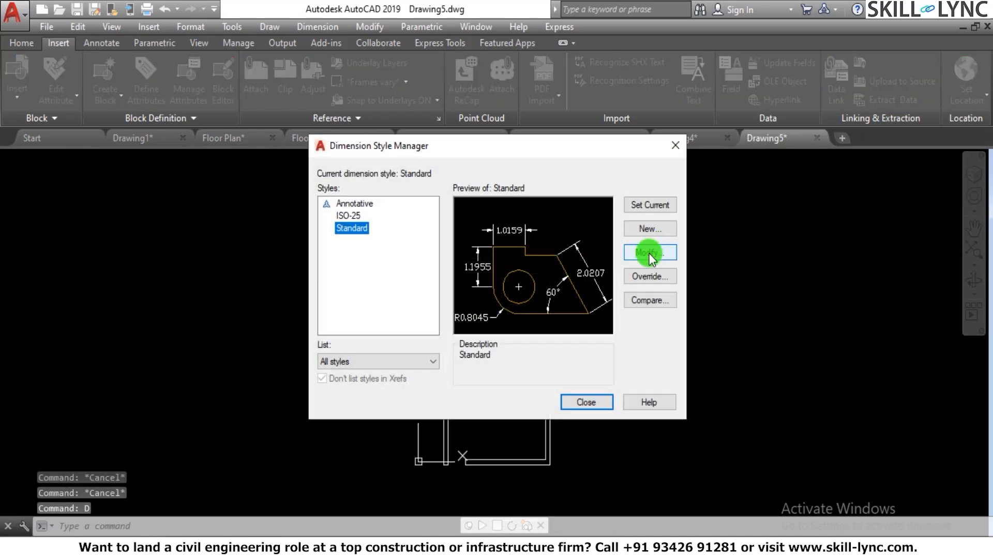
{"action": "left_click", "coordinate": [650, 253]}
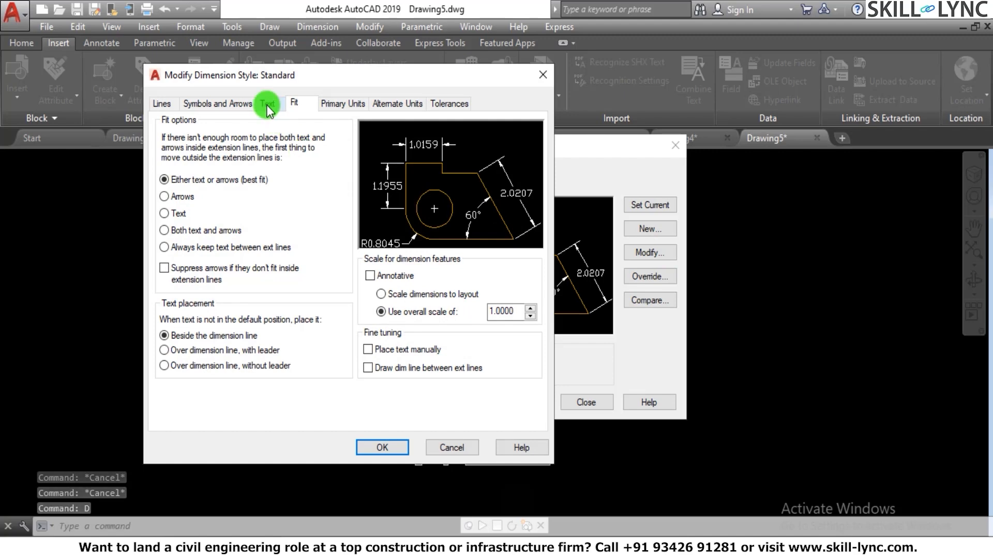
{"action": "left_click", "coordinate": [232, 102]}
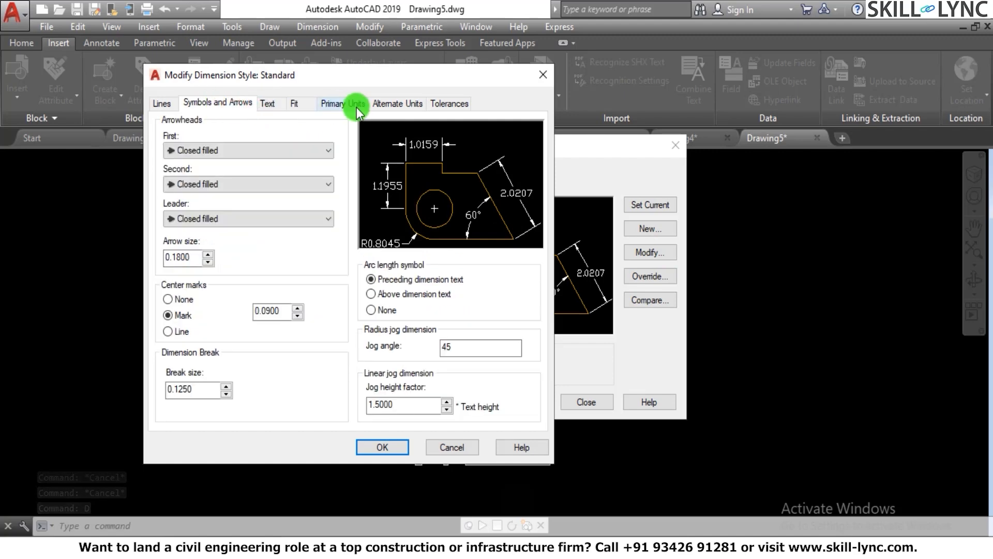
{"action": "left_click", "coordinate": [358, 106]}
{"action": "left_click", "coordinate": [266, 135]}
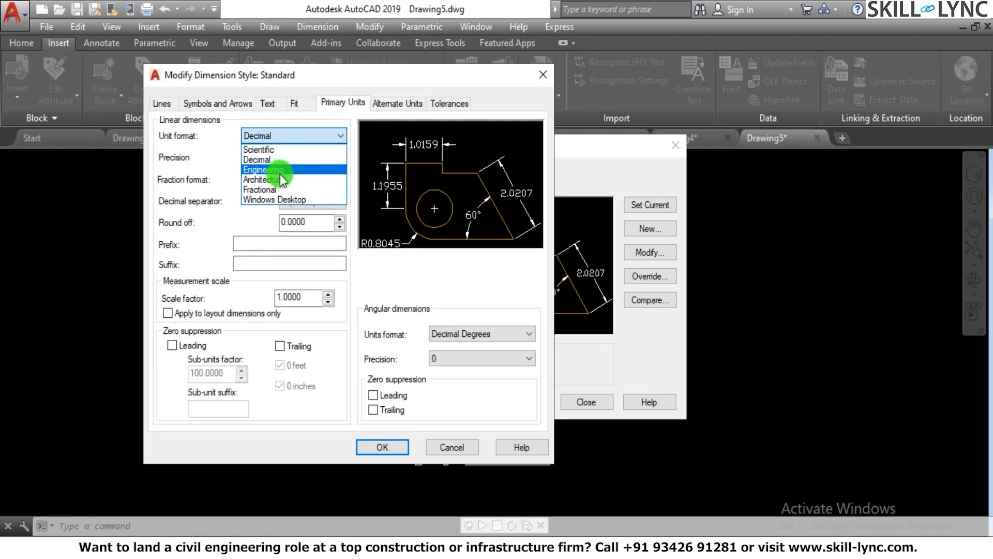
{"action": "left_click", "coordinate": [280, 169]}
{"action": "left_click", "coordinate": [262, 157]}
{"action": "left_click", "coordinate": [262, 167]}
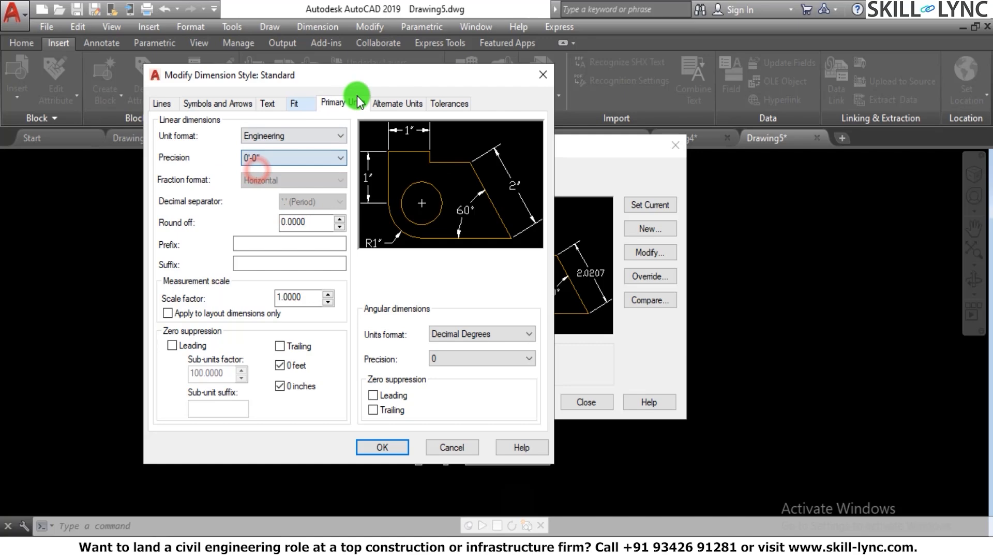
Set the Standard dimension style's overall scale for dimension features to 10.
{"action": "left_click", "coordinate": [293, 104]}
{"action": "left_click_drag", "start_coordinate": [520, 311], "coordinate": [381, 312]}
{"action": "type", "text": "1"}
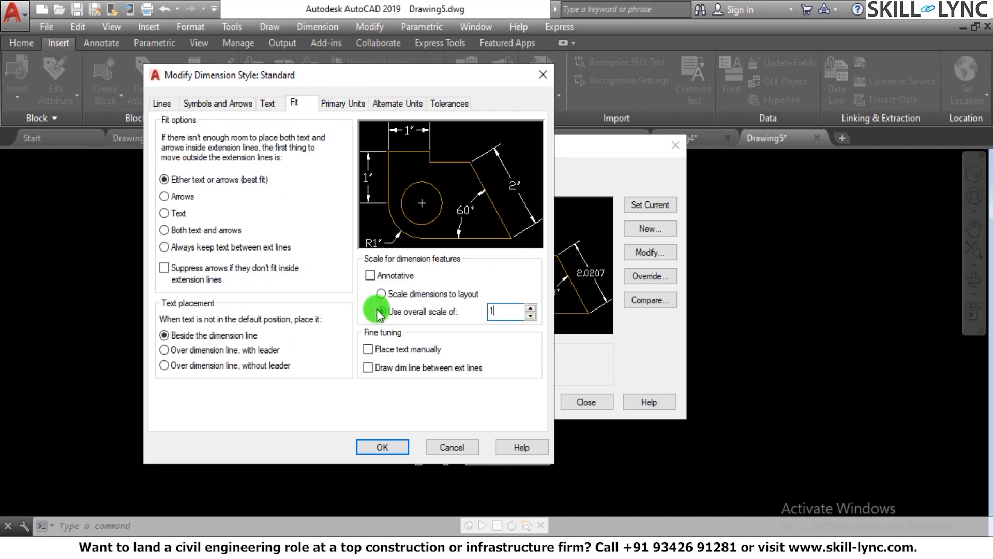
{"action": "type", "text": "80"}
Change the font of the dimension style's Standard text style to Technic and apply the modified dimension style.
{"action": "left_click", "coordinate": [208, 103]}
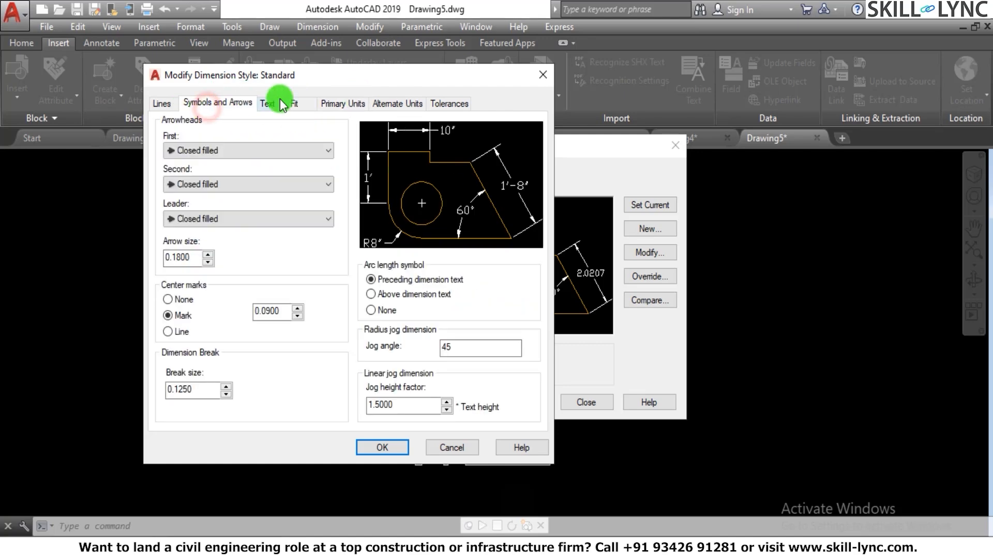
{"action": "left_click", "coordinate": [268, 103]}
{"action": "left_click", "coordinate": [341, 142]}
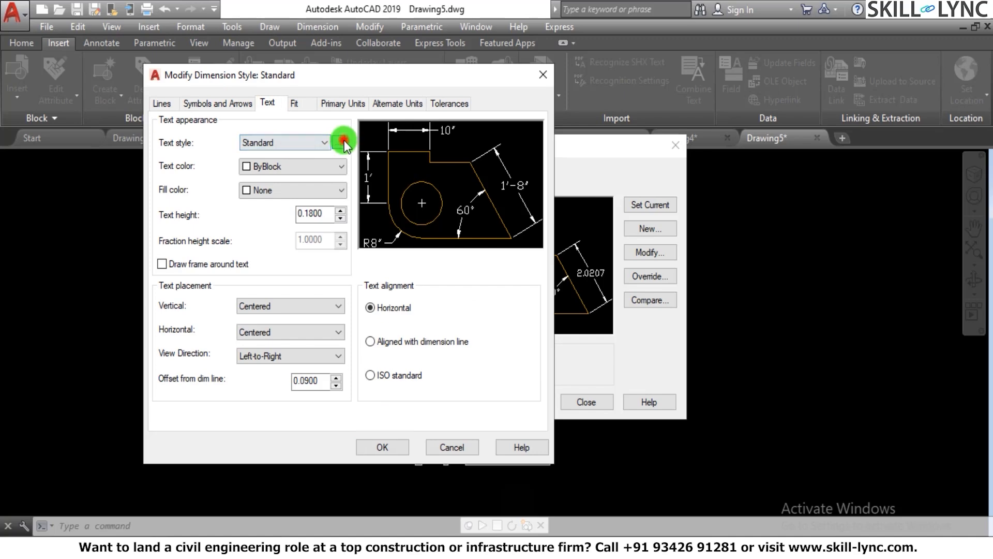
{"action": "left_click", "coordinate": [341, 197]}
{"action": "scroll", "coordinate": [336, 218], "scroll_direction": "up", "scroll_amount": 5}
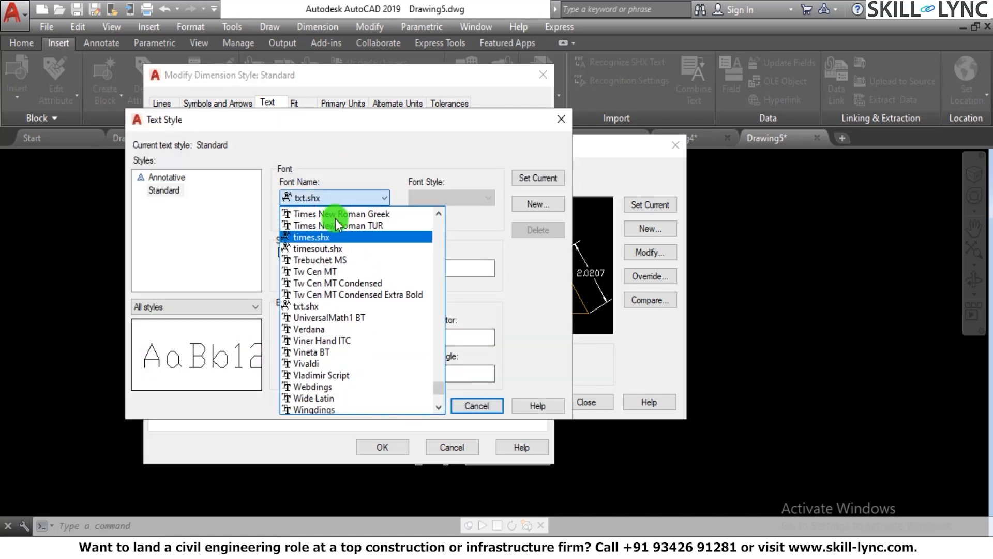
{"action": "scroll", "coordinate": [340, 232], "scroll_direction": "up", "scroll_amount": 2}
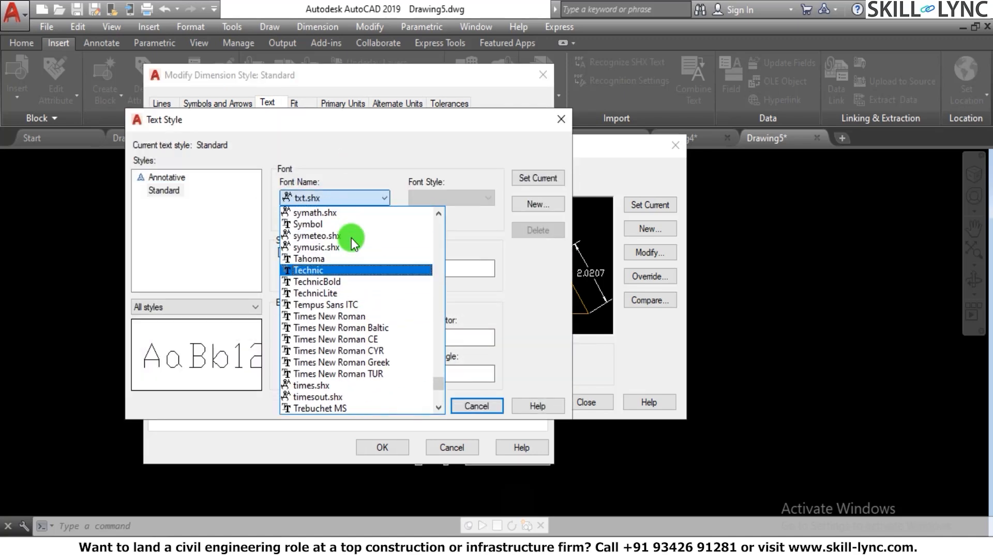
{"action": "left_click", "coordinate": [341, 270]}
{"action": "left_click", "coordinate": [424, 406]}
{"action": "left_click", "coordinate": [474, 407]}
{"action": "left_click", "coordinate": [385, 448]}
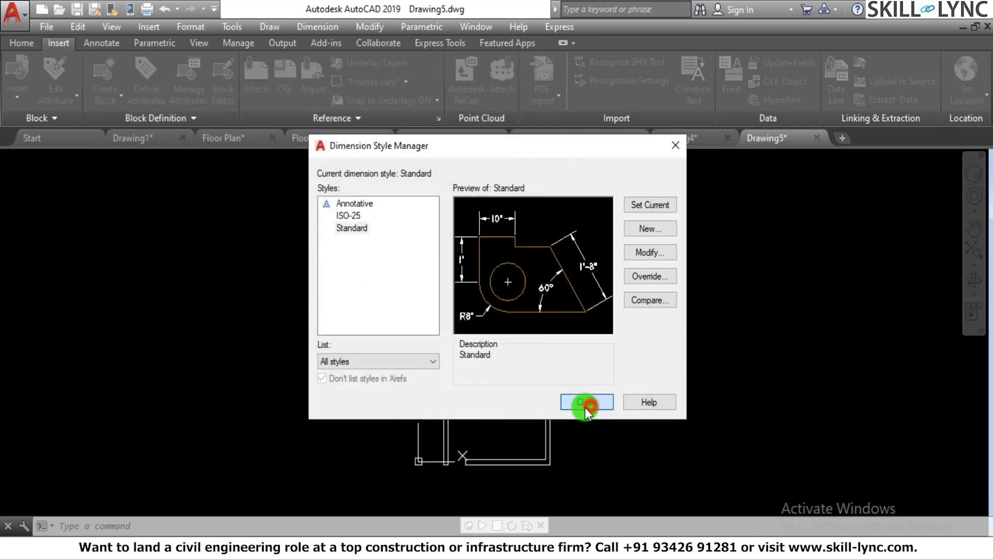
{"action": "left_click", "coordinate": [585, 406]}
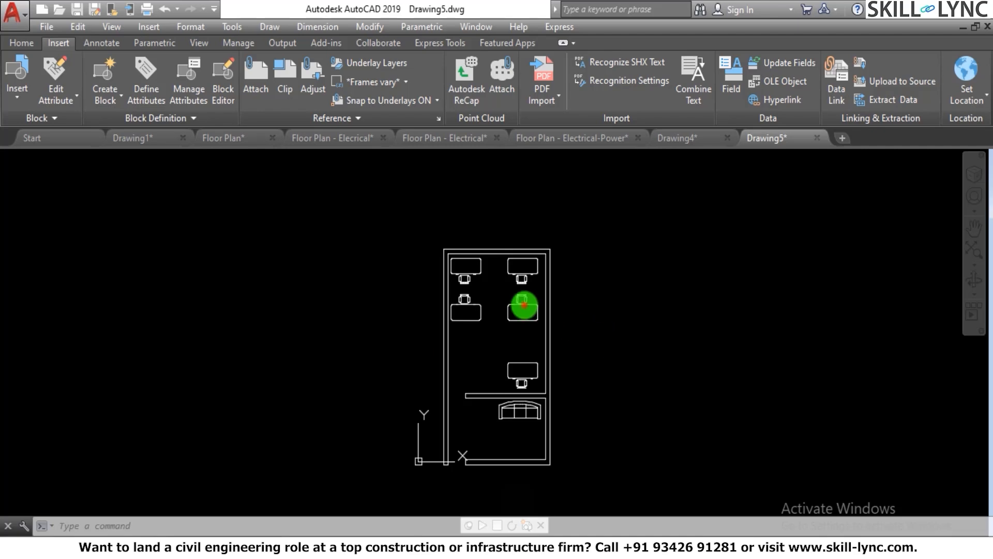
Add a linear dimension to the outer line of the upper wall by object selection, placed above the plan.
{"action": "left_click", "coordinate": [524, 305]}
{"action": "key", "text": "Escape"}
{"action": "key", "text": "Escape"}
{"action": "key", "text": "Escape"}
{"action": "type", "text": "d"}
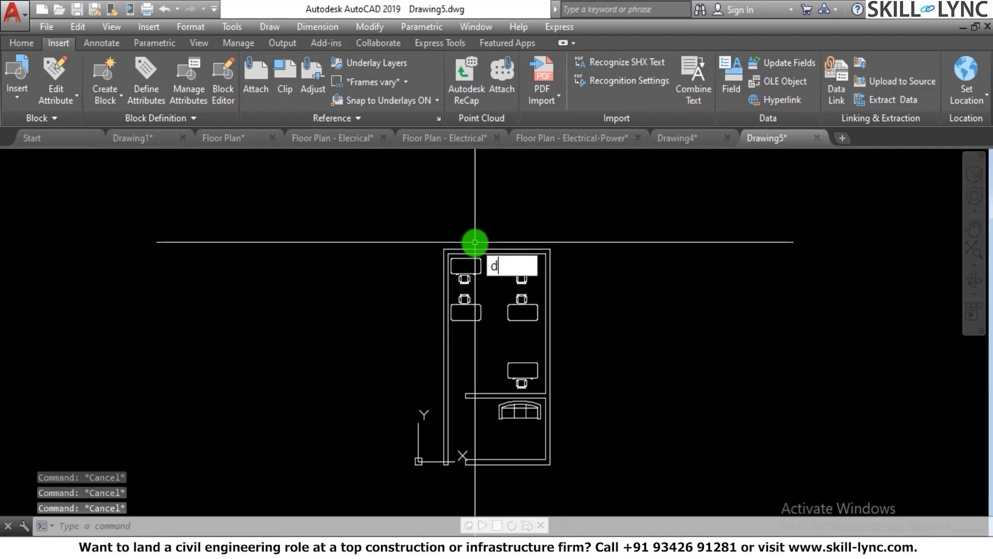
{"action": "type", "text": "imlin"}
{"action": "key", "text": "Return"}
{"action": "key", "text": "Return"}
{"action": "scroll", "coordinate": [538, 249], "scroll_direction": "up", "scroll_amount": 3}
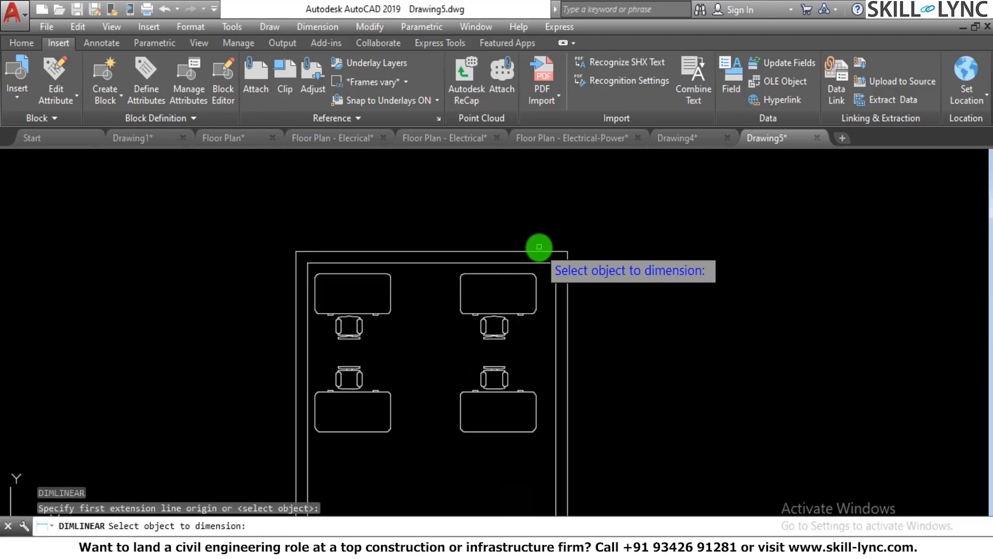
{"action": "left_click", "coordinate": [500, 251]}
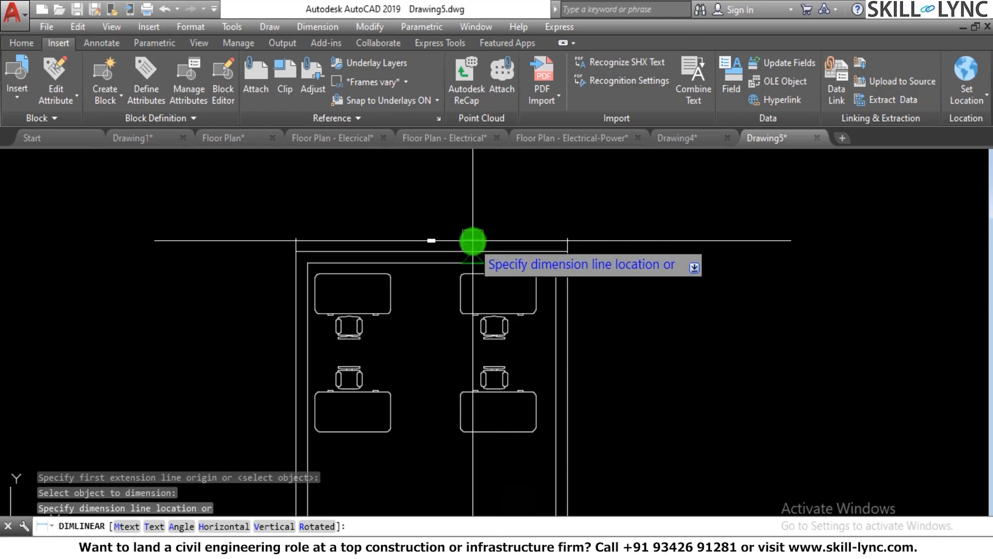
{"action": "scroll", "coordinate": [391, 267], "scroll_direction": "up", "scroll_amount": 5}
{"action": "scroll", "coordinate": [339, 247], "scroll_direction": "up", "scroll_amount": 5}
{"action": "left_click", "coordinate": [430, 259]}
{"action": "left_click", "coordinate": [352, 200]}
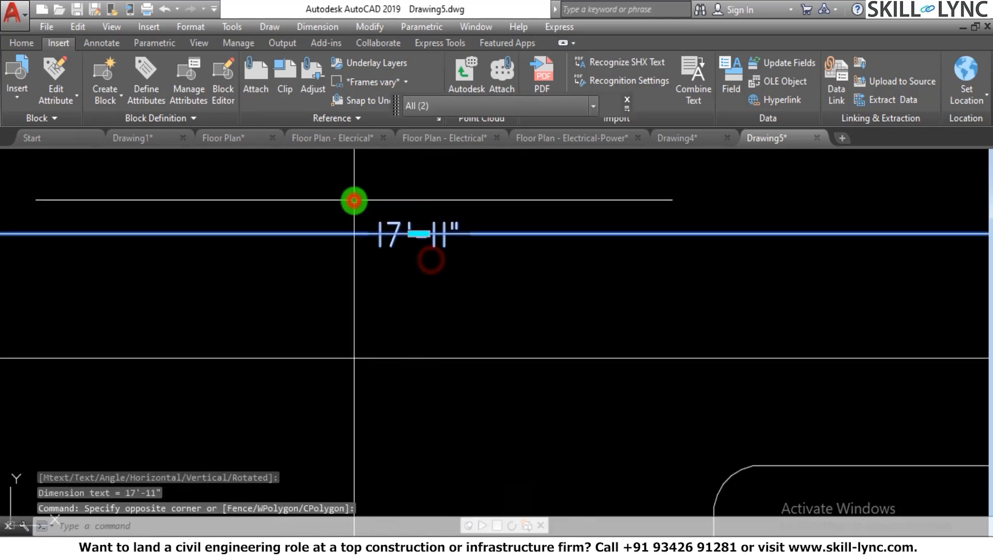
{"action": "type", "text": "e"}
{"action": "key", "text": "Return"}
Erase the stray desk block lying outside the plan's right-hand wall.
{"action": "scroll", "coordinate": [463, 236], "scroll_direction": "down", "scroll_amount": 7}
{"action": "scroll", "coordinate": [496, 228], "scroll_direction": "up", "scroll_amount": 3}
{"action": "scroll", "coordinate": [603, 258], "scroll_direction": "down", "scroll_amount": 2}
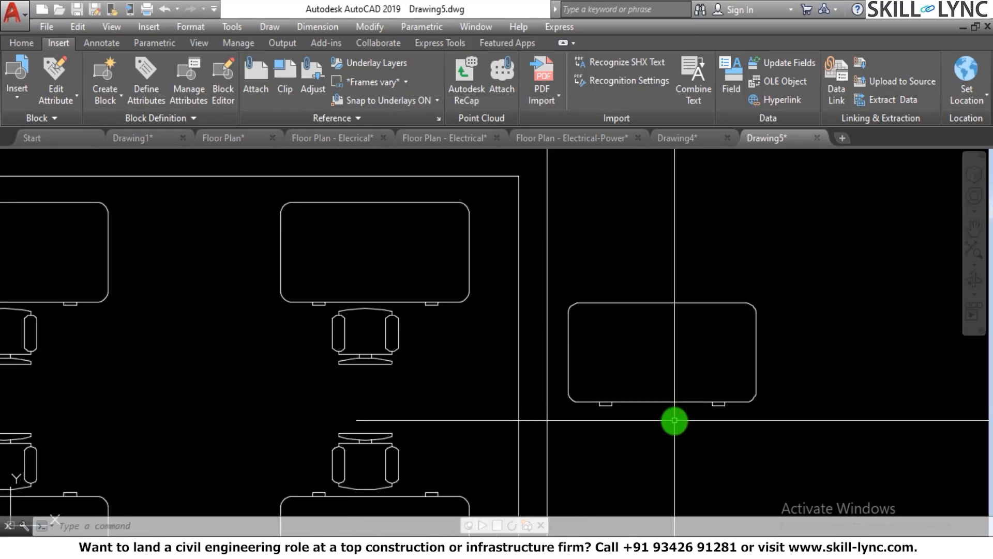
{"action": "left_click", "coordinate": [671, 423]}
{"action": "left_click", "coordinate": [661, 390]}
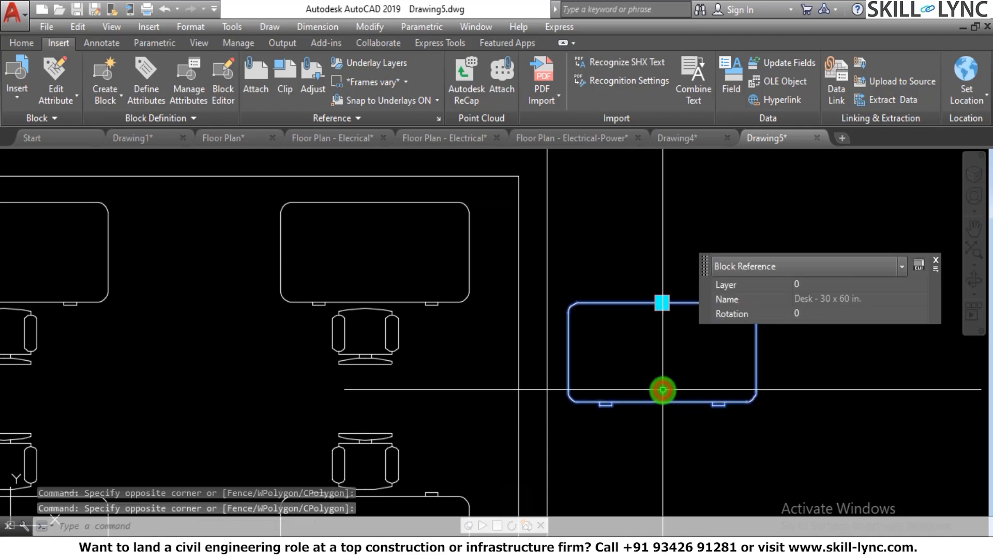
{"action": "type", "text": "E"}
{"action": "key", "text": "Return"}
{"action": "key", "text": "Escape"}
{"action": "scroll", "coordinate": [656, 389], "scroll_direction": "down", "scroll_amount": 4}
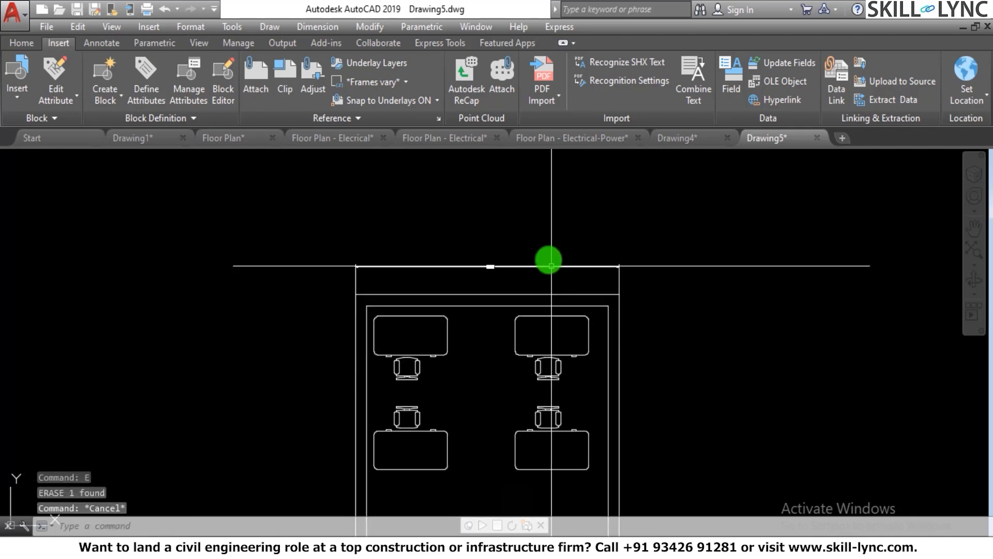
{"action": "scroll", "coordinate": [574, 311], "scroll_direction": "down", "scroll_amount": 2}
{"action": "scroll", "coordinate": [594, 297], "scroll_direction": "up", "scroll_amount": 2}
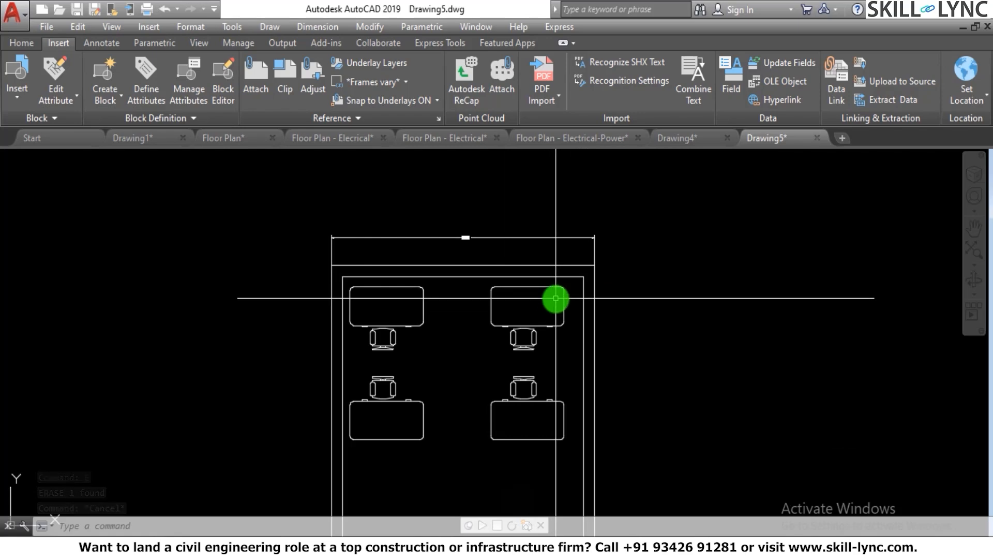
Insert the Desk - 30 x 60 in. block at scale 1 inside the plan, below the second desk along the left wall.
{"action": "type", "text": "i"}
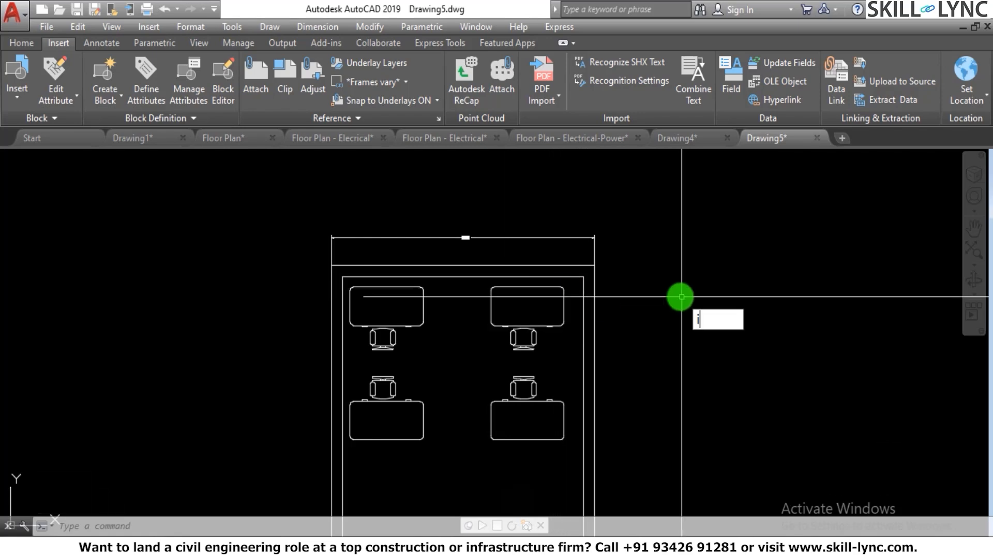
{"action": "key", "text": "Return"}
{"action": "left_click", "coordinate": [593, 189]}
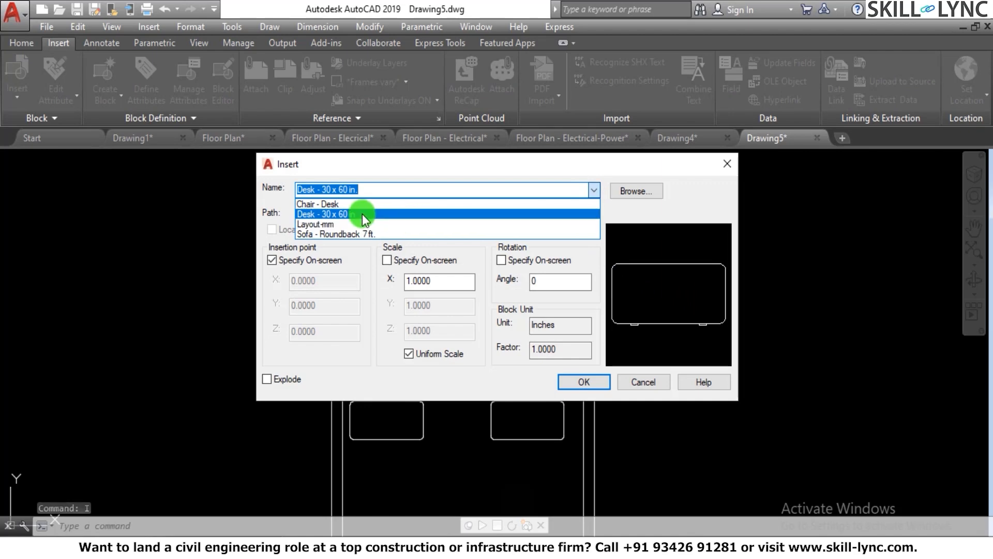
{"action": "left_click", "coordinate": [382, 212]}
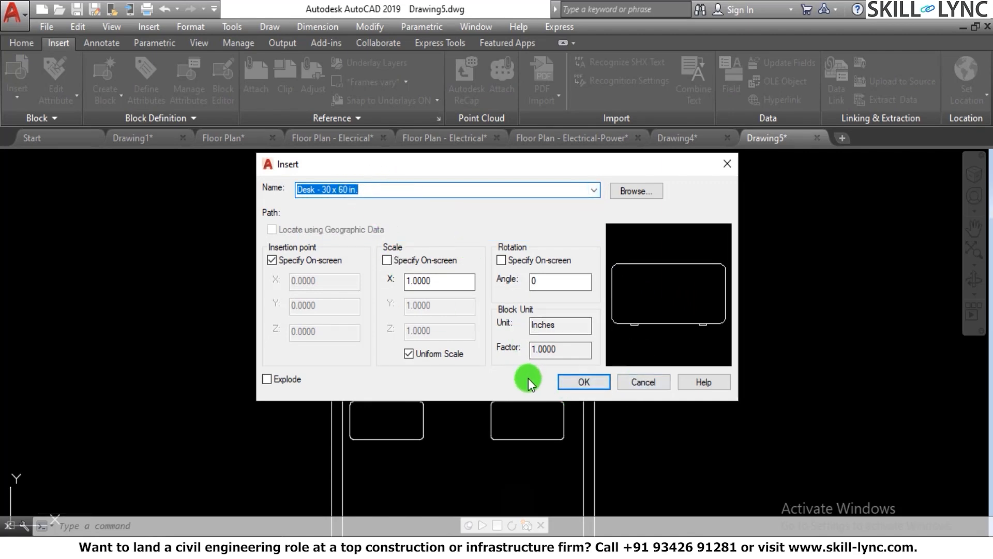
{"action": "left_click", "coordinate": [585, 382]}
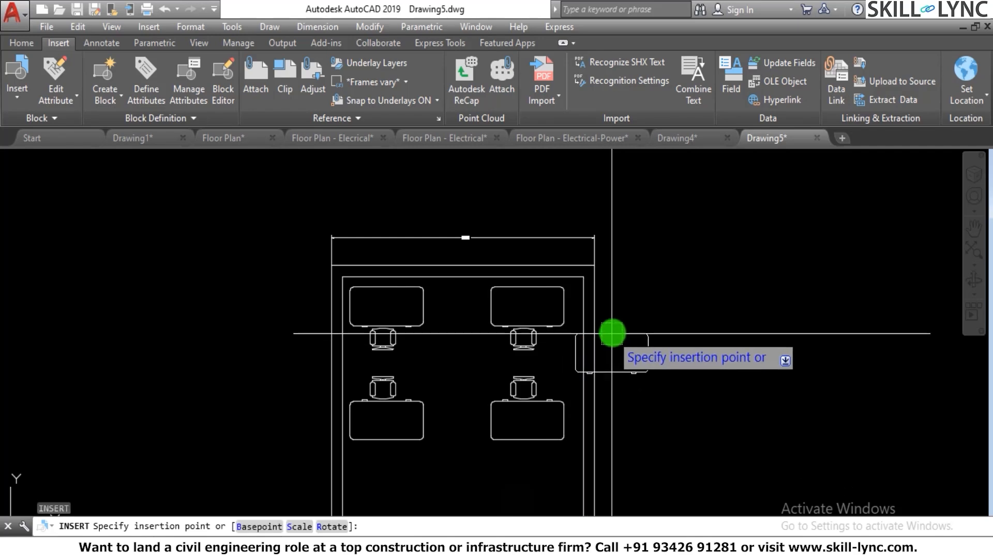
{"action": "scroll", "coordinate": [533, 311], "scroll_direction": "up", "scroll_amount": 2}
{"action": "scroll", "coordinate": [534, 310], "scroll_direction": "down", "scroll_amount": 2}
{"action": "scroll", "coordinate": [428, 408], "scroll_direction": "up", "scroll_amount": 2}
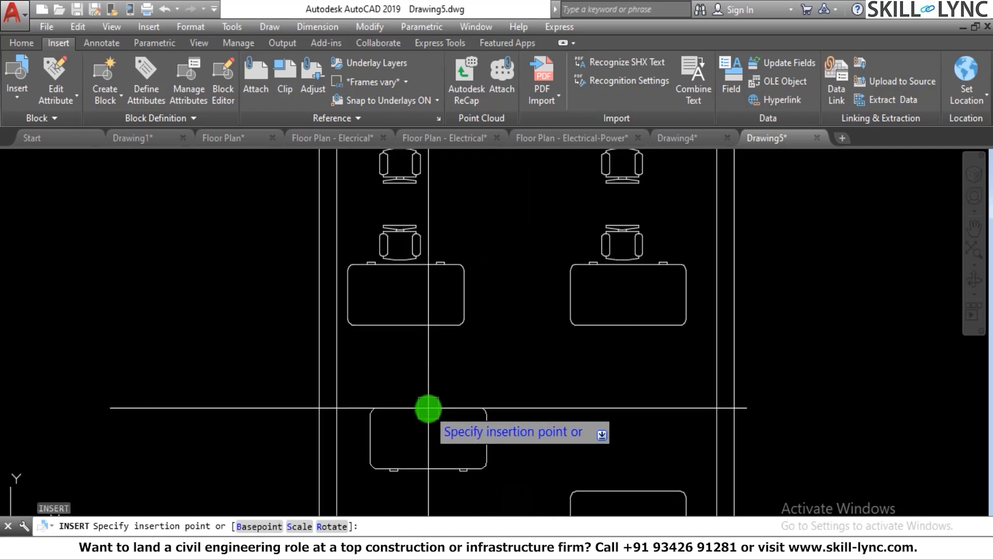
{"action": "left_click", "coordinate": [402, 375]}
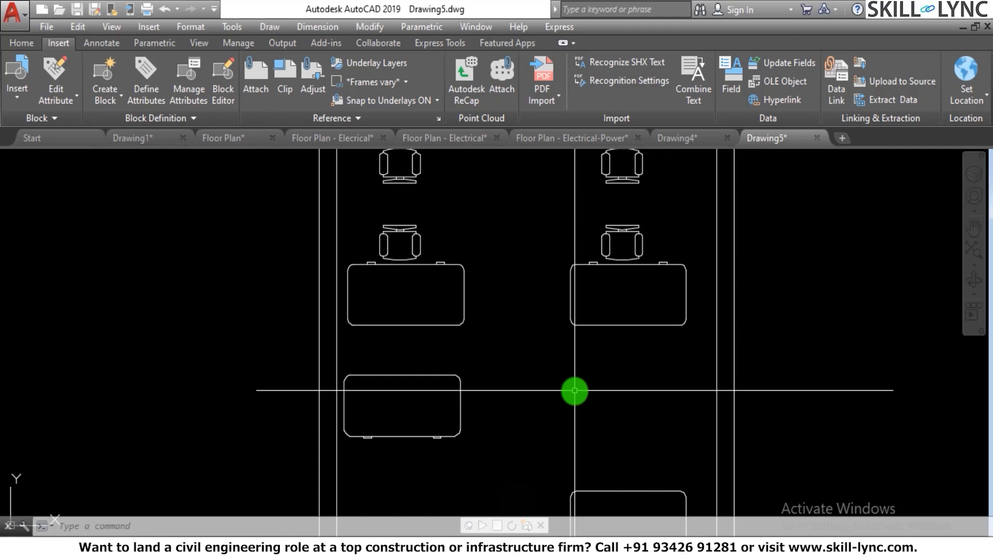
{"action": "type", "text": "w"}
{"action": "key", "text": "Return"}
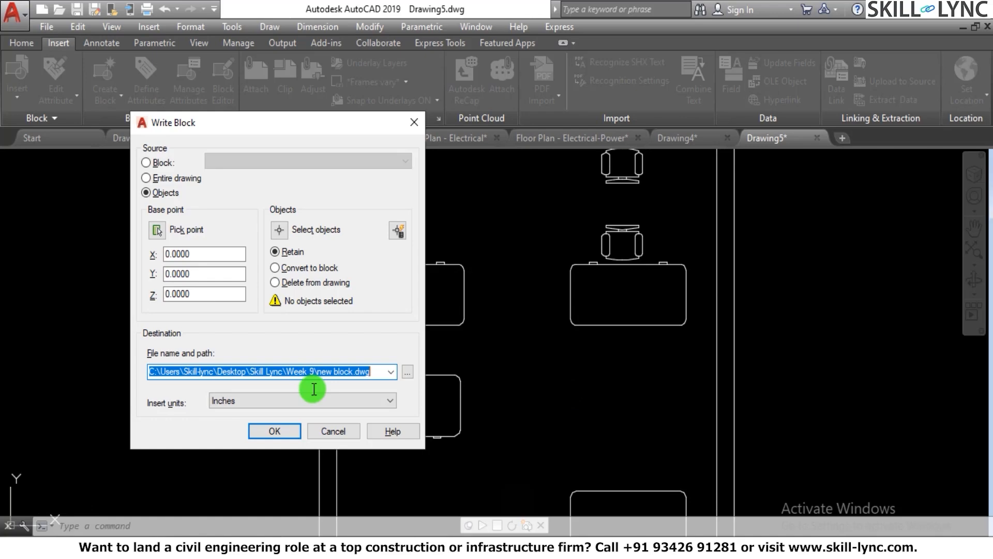
{"action": "left_click", "coordinate": [275, 429]}
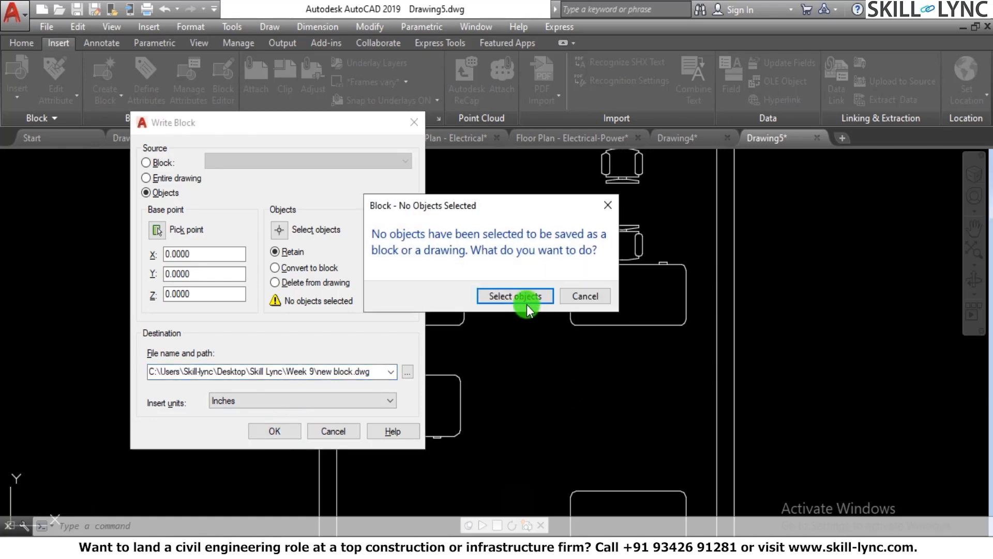
{"action": "left_click", "coordinate": [569, 296]}
{"action": "left_click", "coordinate": [571, 293]}
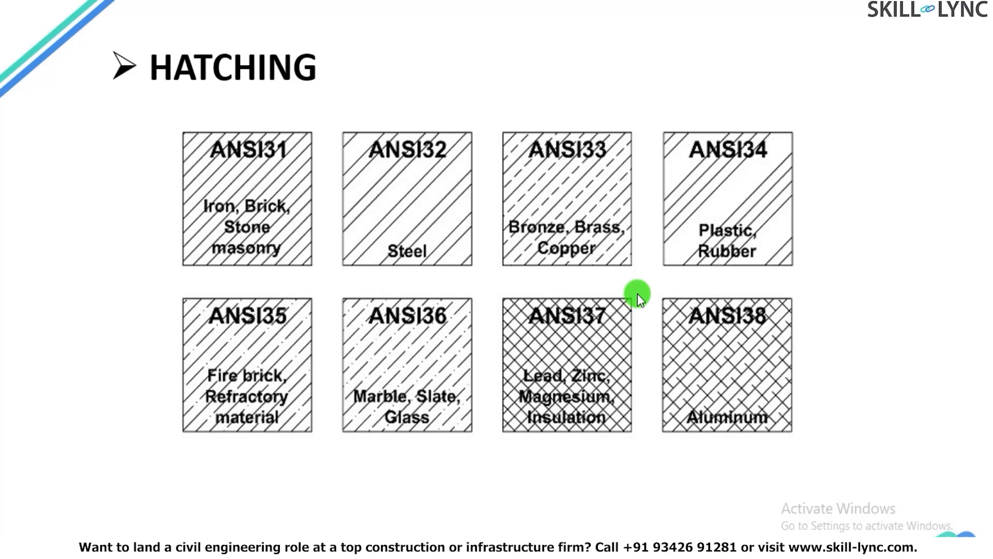
{"action": "left_click", "coordinate": [635, 310]}
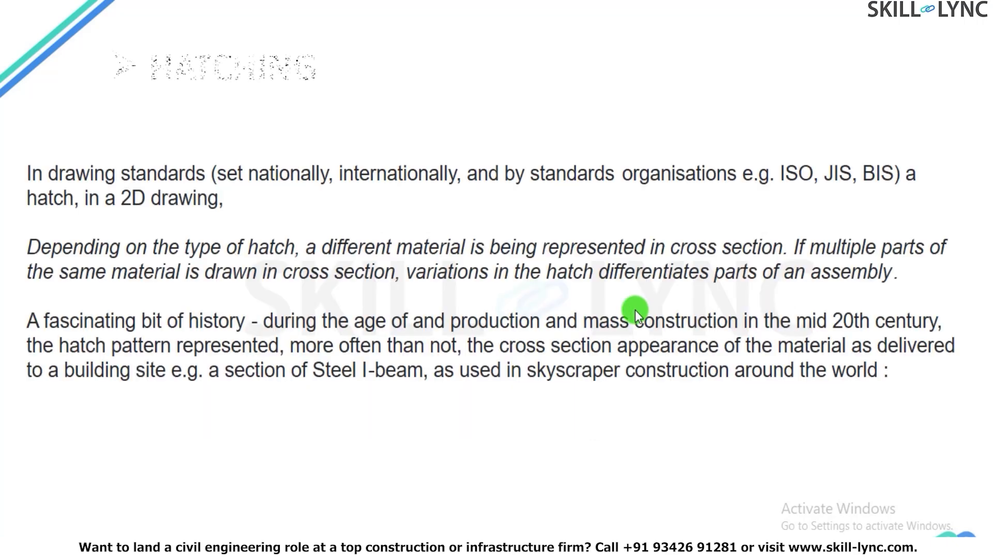
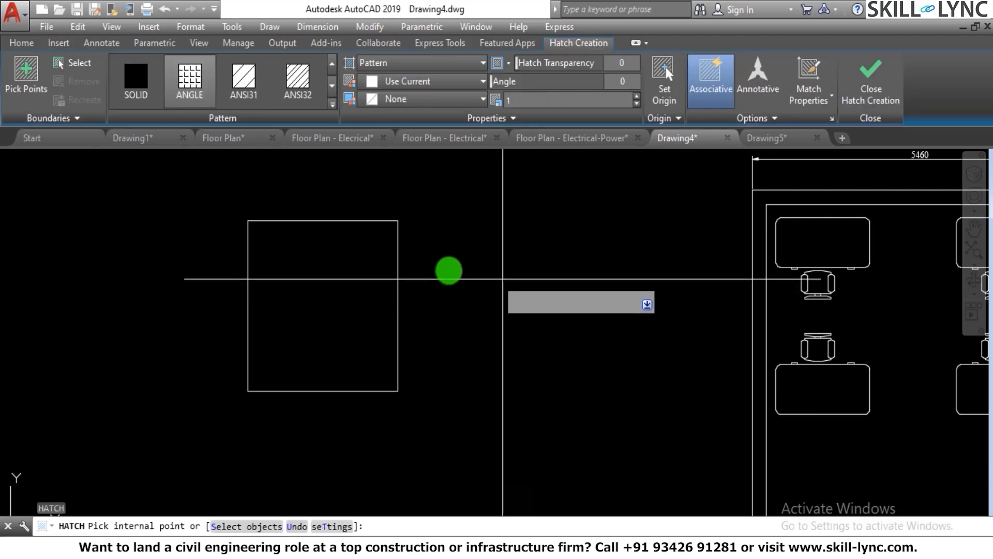
Hatch the inside of the rectangle beside the Drawing4 floor plan with the ANGLE pattern at scale 1.
{"action": "left_click", "coordinate": [316, 300]}
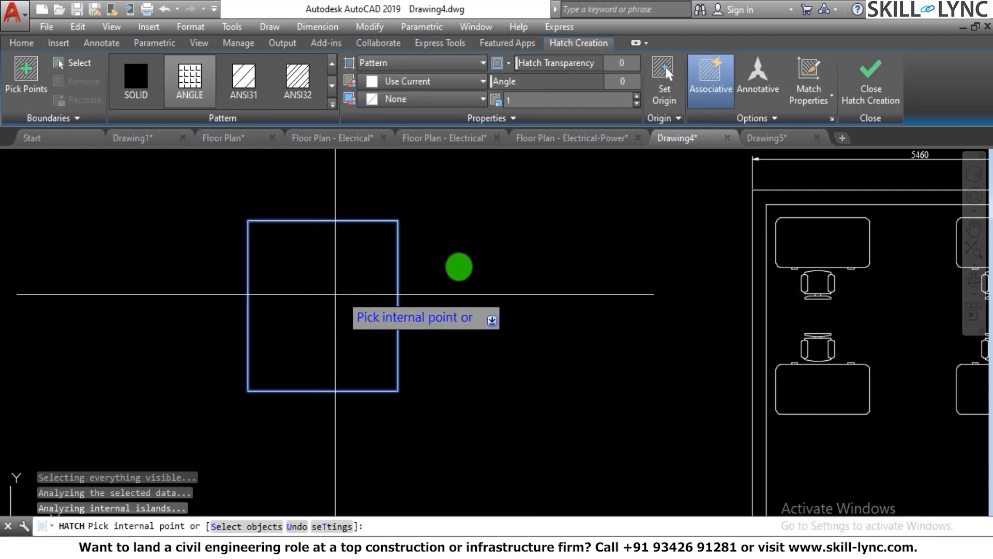
{"action": "key", "text": "Return"}
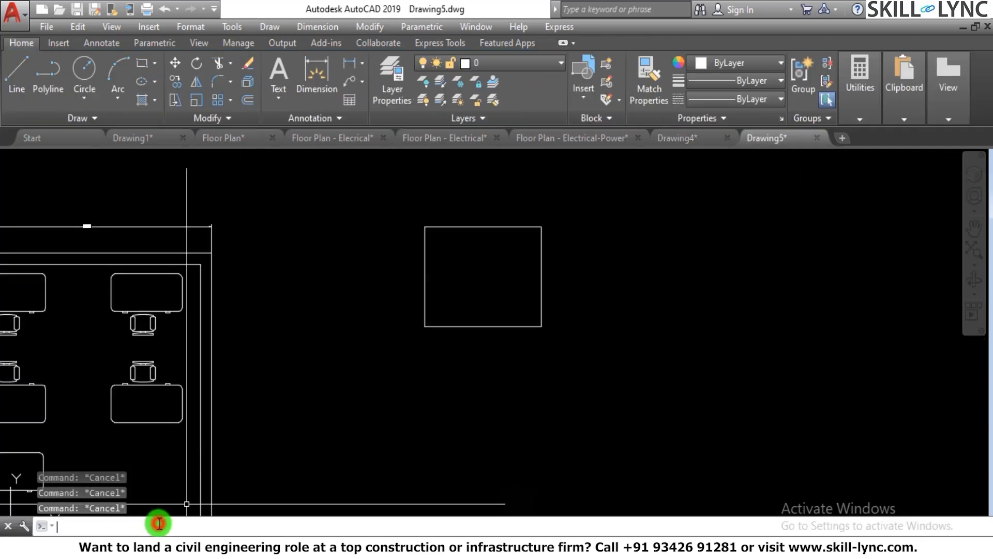
Start a hatch in Drawing5 using the ANSI31 pattern inside the rectangle beside the plan.
{"action": "type", "text": "h"}
{"action": "key", "text": "Return"}
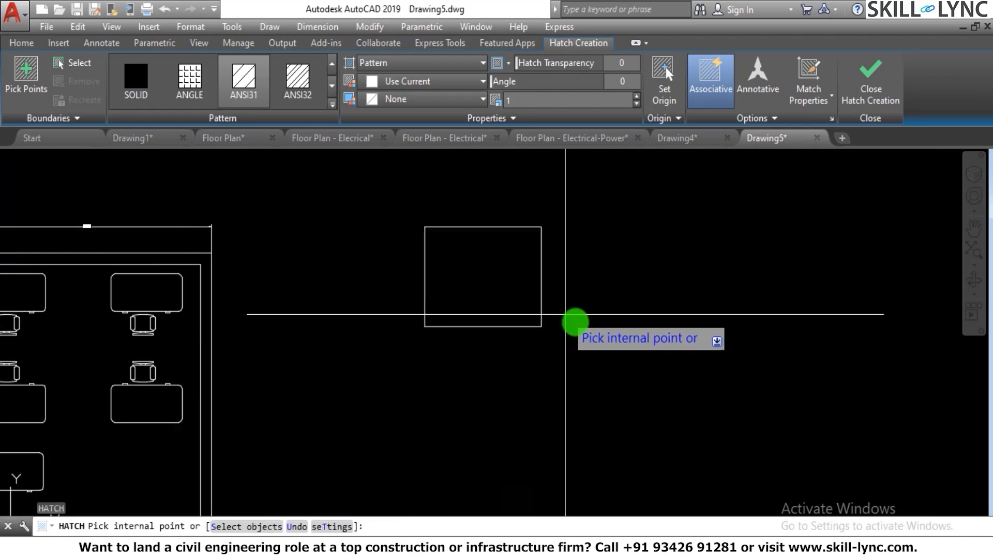
{"action": "left_click", "coordinate": [494, 251]}
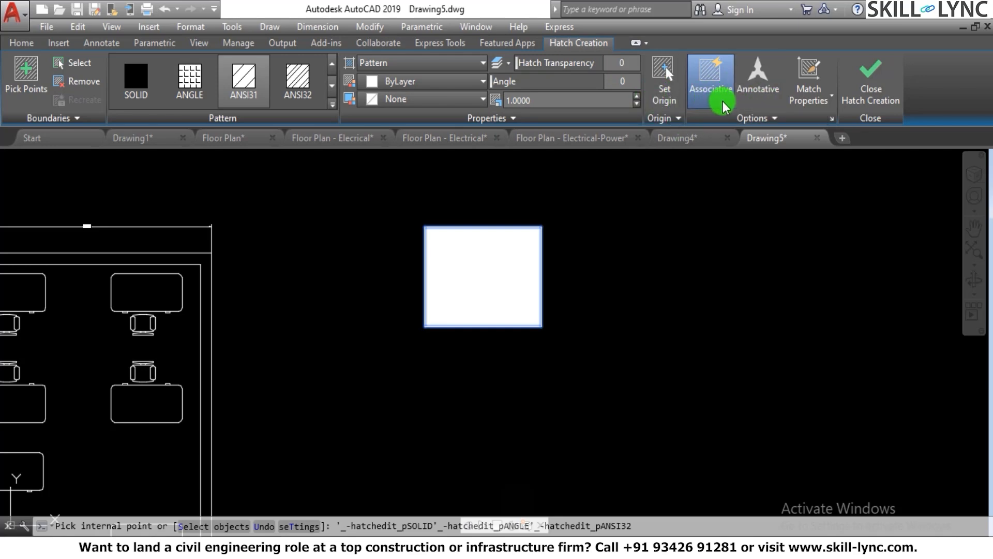
Open the full hatch settings and examine the gradient options and the pattern types, trying Custom before restoring Predefined.
{"action": "left_click", "coordinate": [832, 118]}
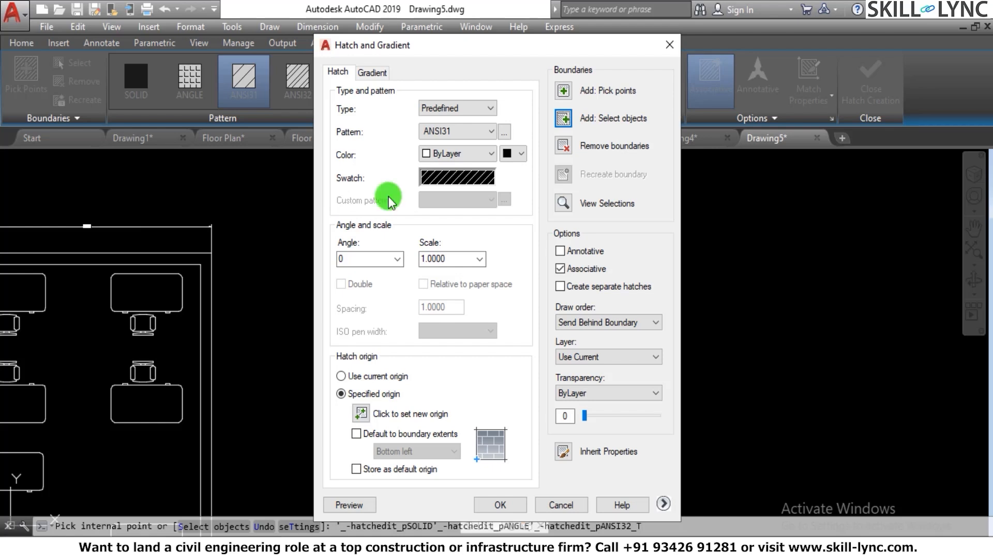
{"action": "left_click", "coordinate": [371, 75]}
{"action": "left_click", "coordinate": [335, 72]}
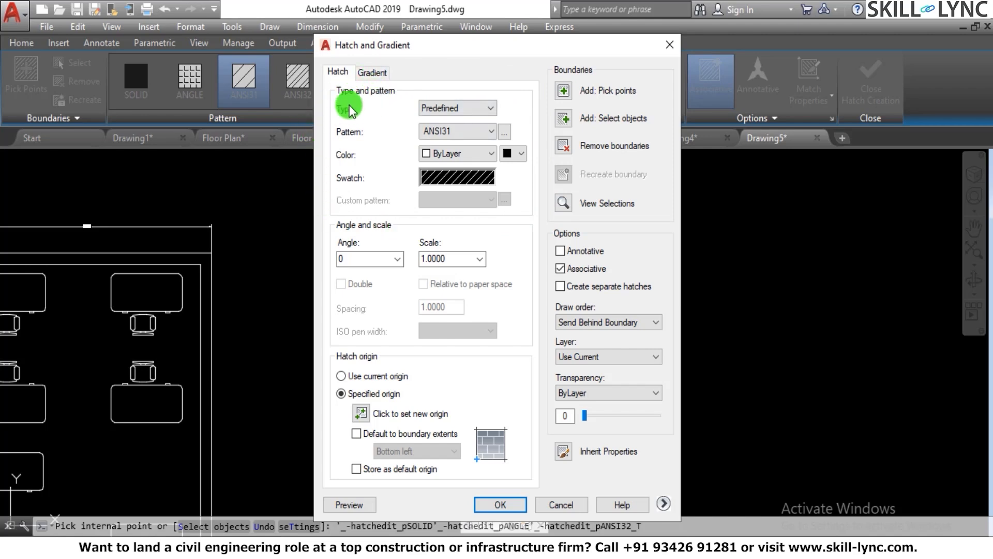
{"action": "left_click", "coordinate": [455, 109]}
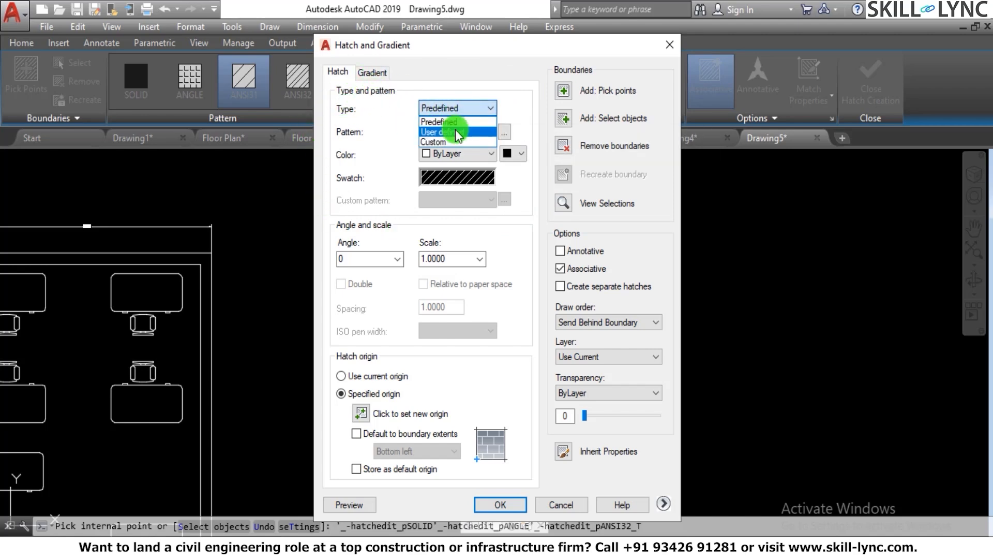
{"action": "left_click", "coordinate": [449, 142]}
{"action": "left_click", "coordinate": [454, 107]}
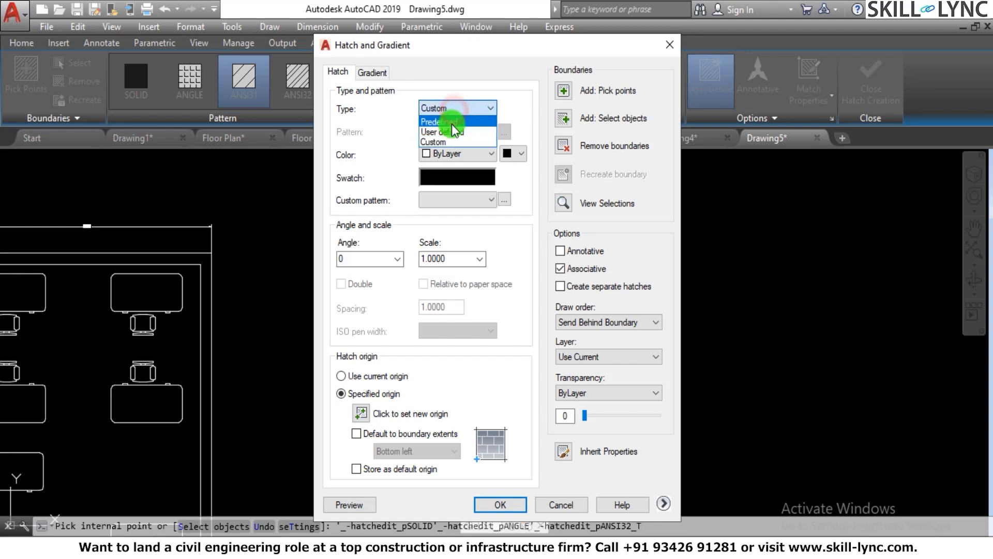
{"action": "left_click", "coordinate": [481, 124]}
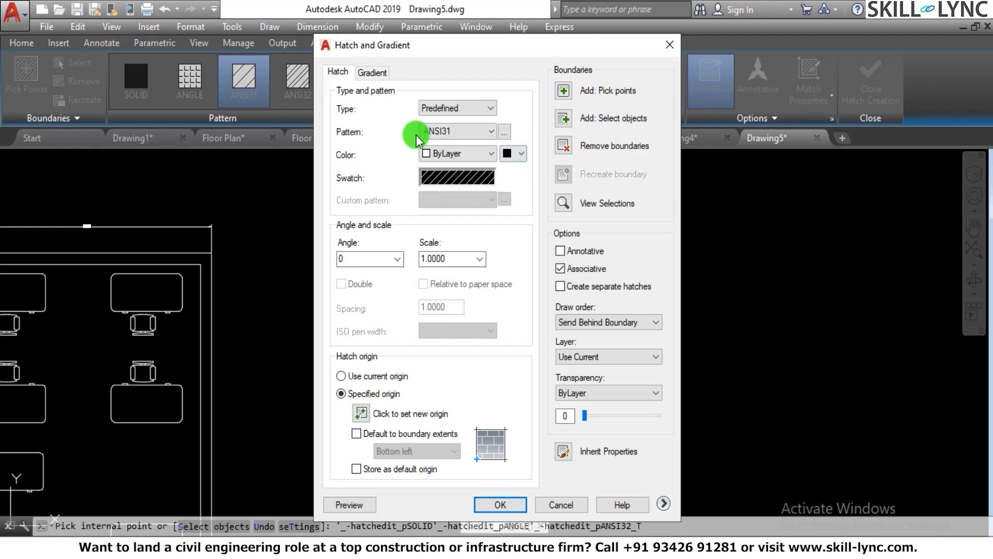
{"action": "left_click", "coordinate": [464, 109]}
Examine the ANSI, ISO and other predefined patterns in the Hatch Pattern Palette.
{"action": "left_click", "coordinate": [502, 131]}
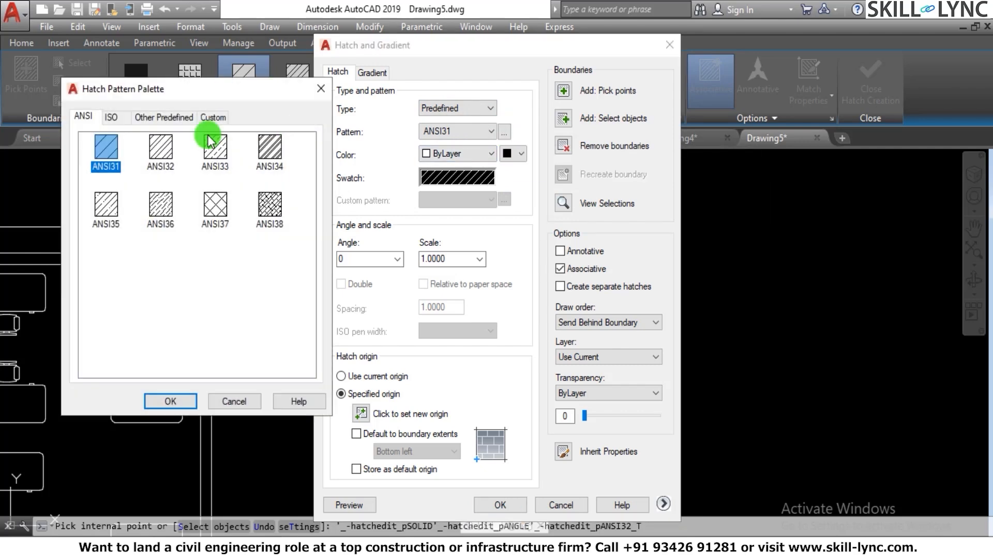
{"action": "mouse_move", "coordinate": [115, 94]}
{"action": "left_mouse_down"}
{"action": "mouse_move", "coordinate": [195, 94]}
{"action": "mouse_move", "coordinate": [129, 127]}
{"action": "left_mouse_up"}
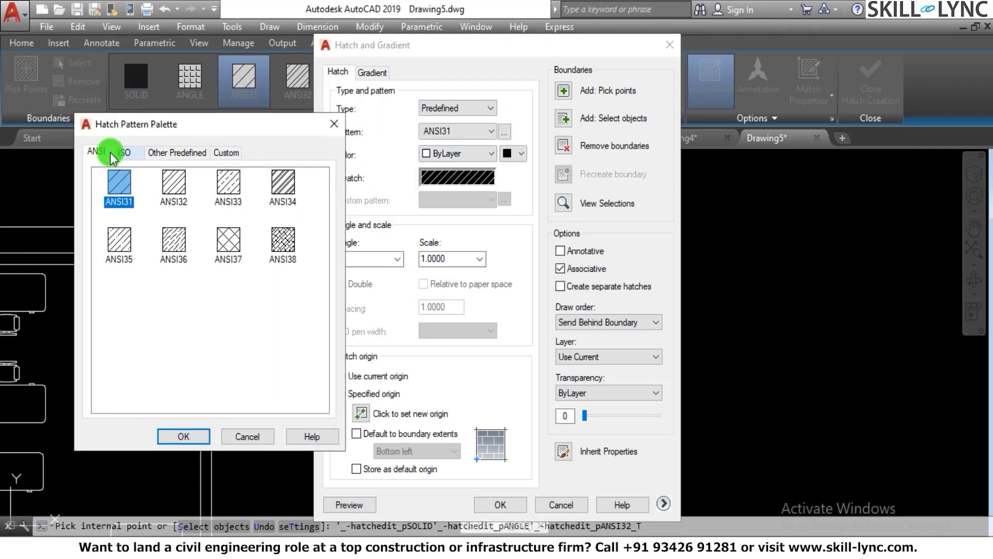
{"action": "left_click", "coordinate": [172, 185]}
{"action": "left_click", "coordinate": [119, 195]}
{"action": "left_click", "coordinate": [179, 190]}
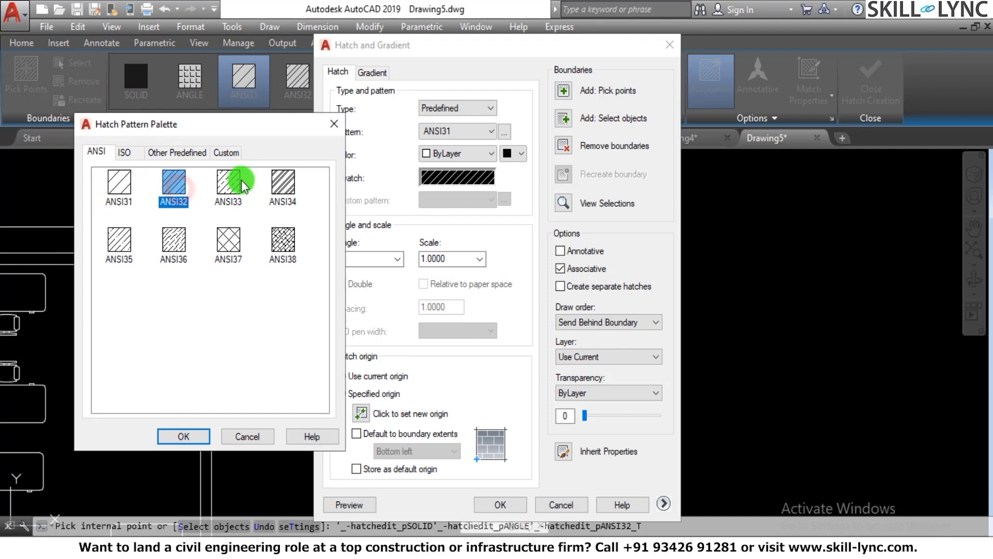
{"action": "left_click", "coordinate": [228, 184]}
{"action": "left_click", "coordinate": [275, 185]}
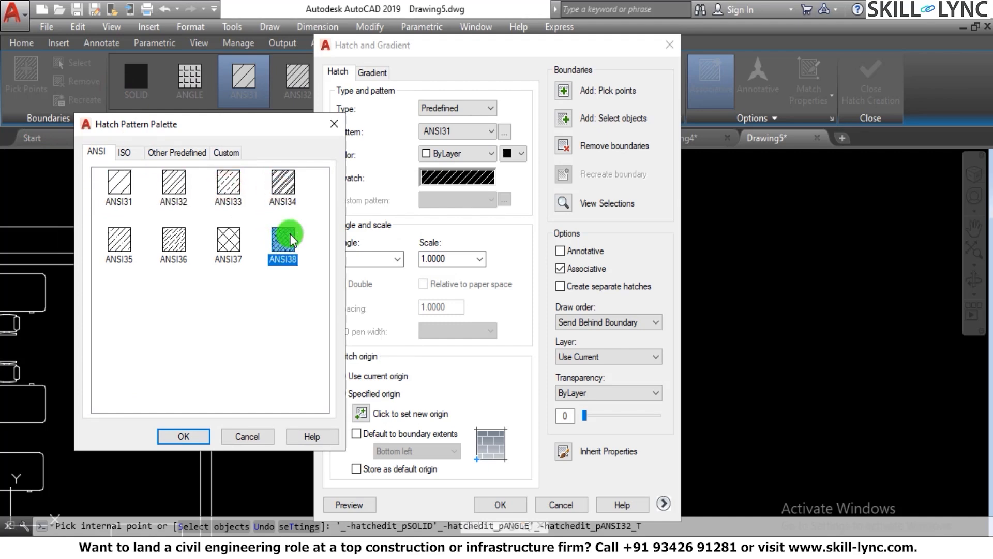
{"action": "left_click", "coordinate": [130, 159]}
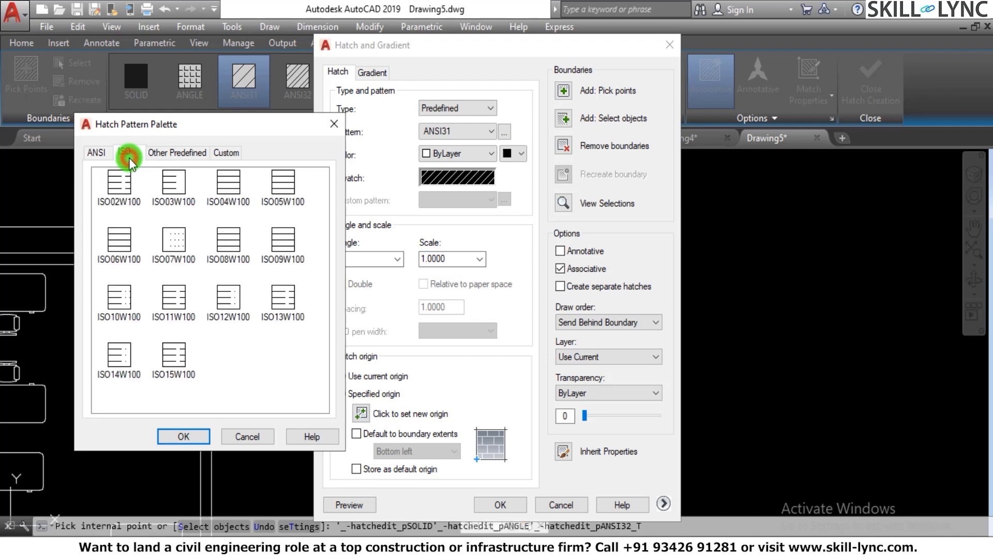
{"action": "left_click", "coordinate": [169, 155]}
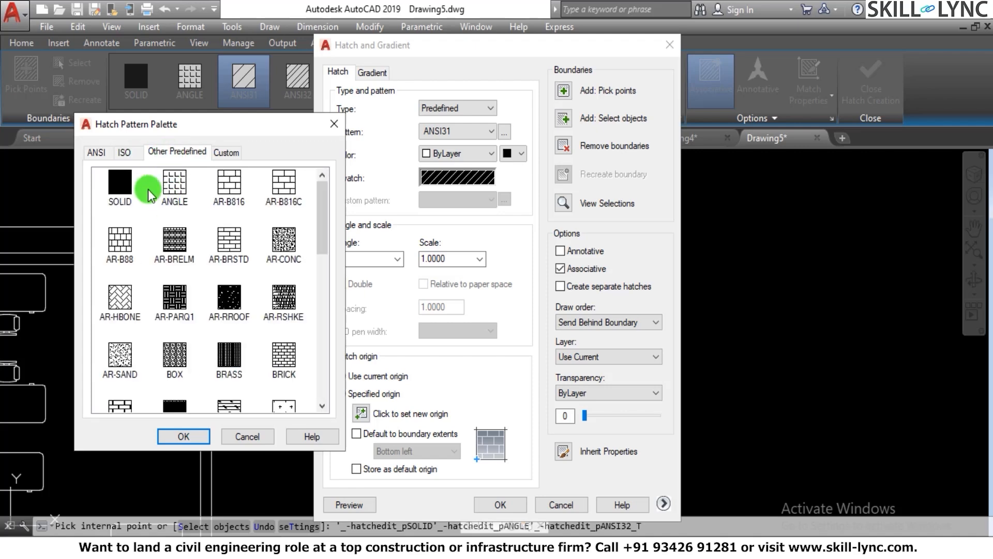
{"action": "left_click", "coordinate": [94, 150]}
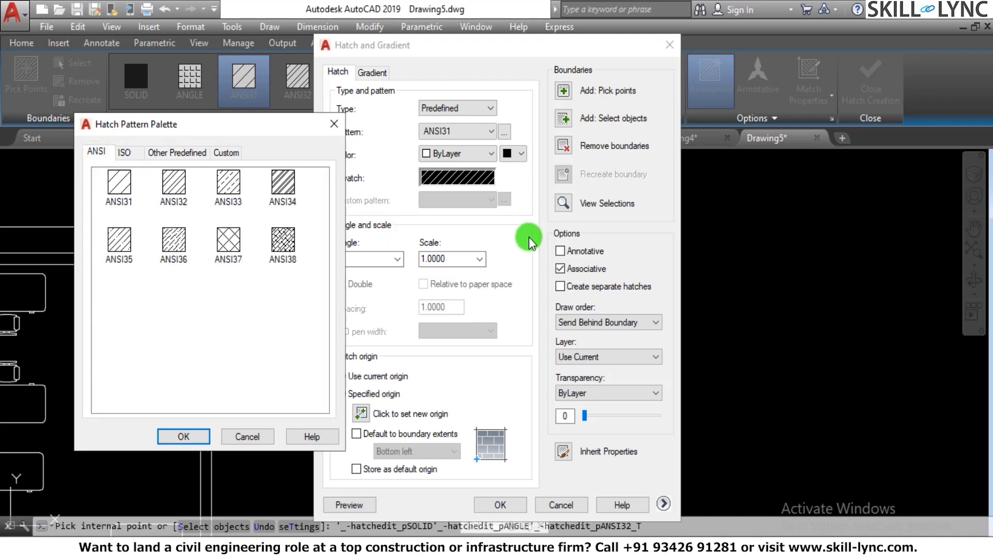
Check the Hatching slide in PowerPoint for the ANSI pattern materials, and return to AutoCAD to accept ANSI31 in the pattern palette.
{"action": "key", "text": "alt+Tab"}
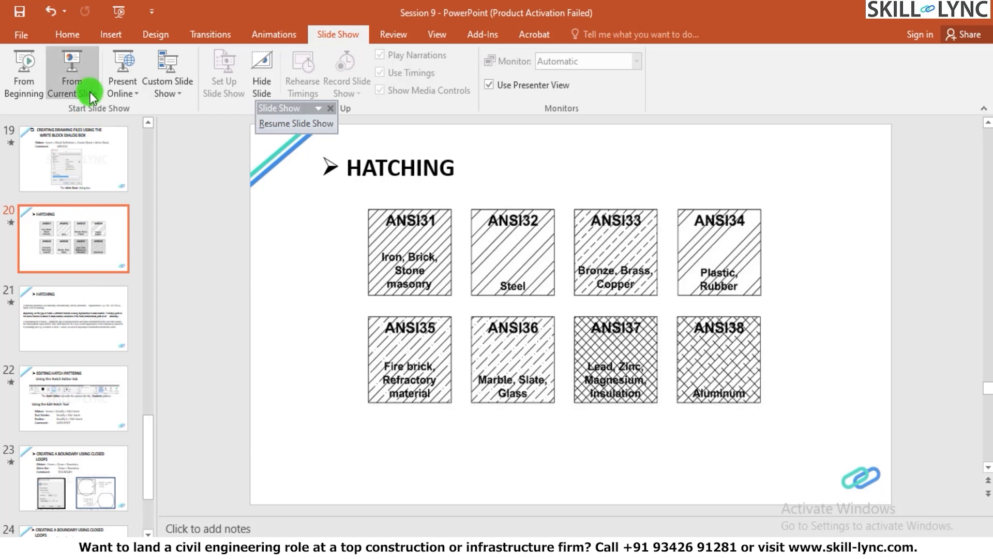
{"action": "scroll", "coordinate": [604, 230], "scroll_direction": "up", "scroll_amount": 2}
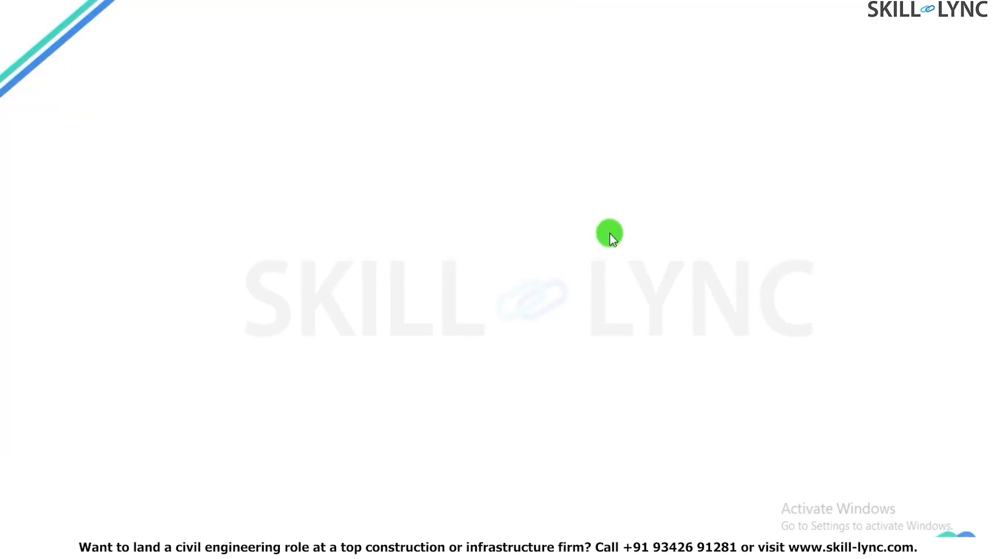
{"action": "scroll", "coordinate": [632, 248], "scroll_direction": "up", "scroll_amount": 2}
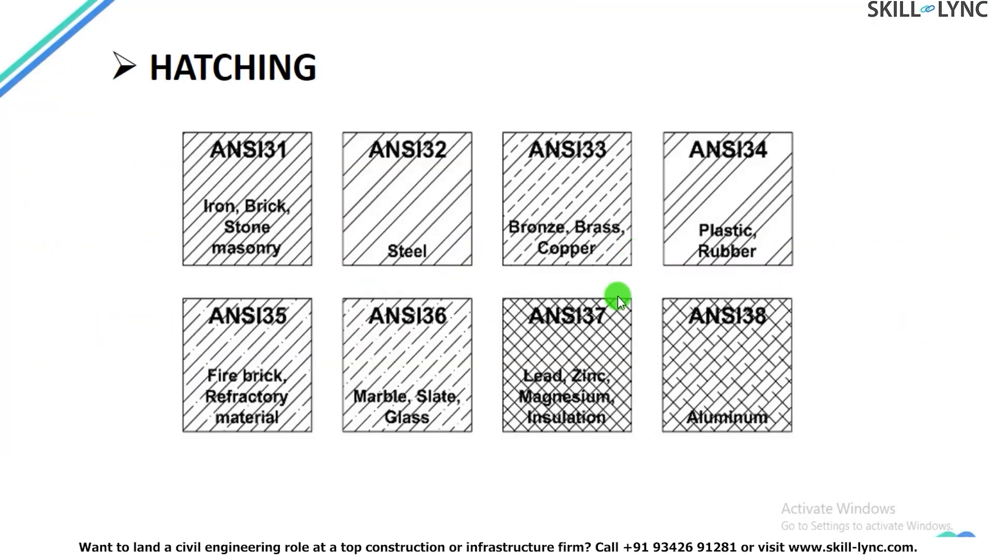
{"action": "key", "text": "alt+Tab"}
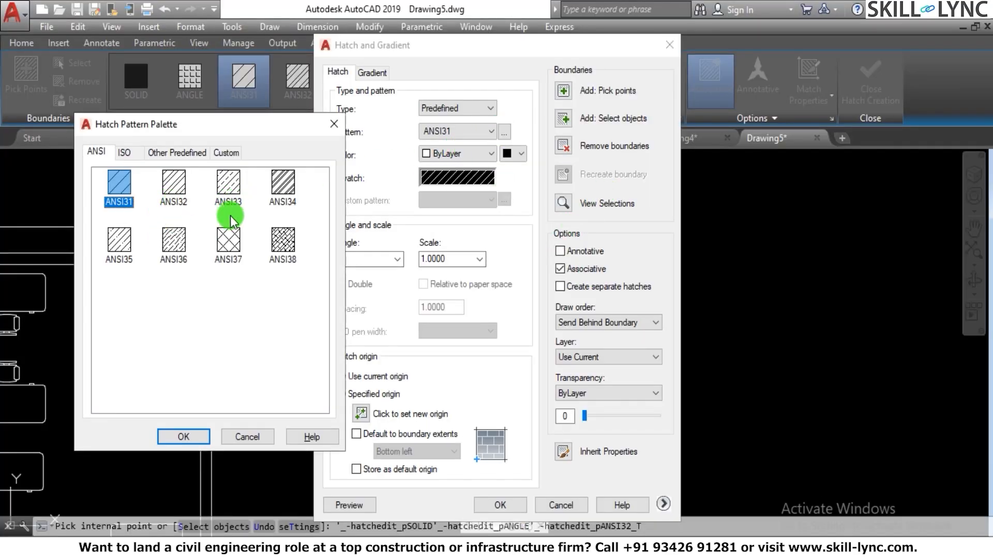
{"action": "left_click", "coordinate": [198, 436]}
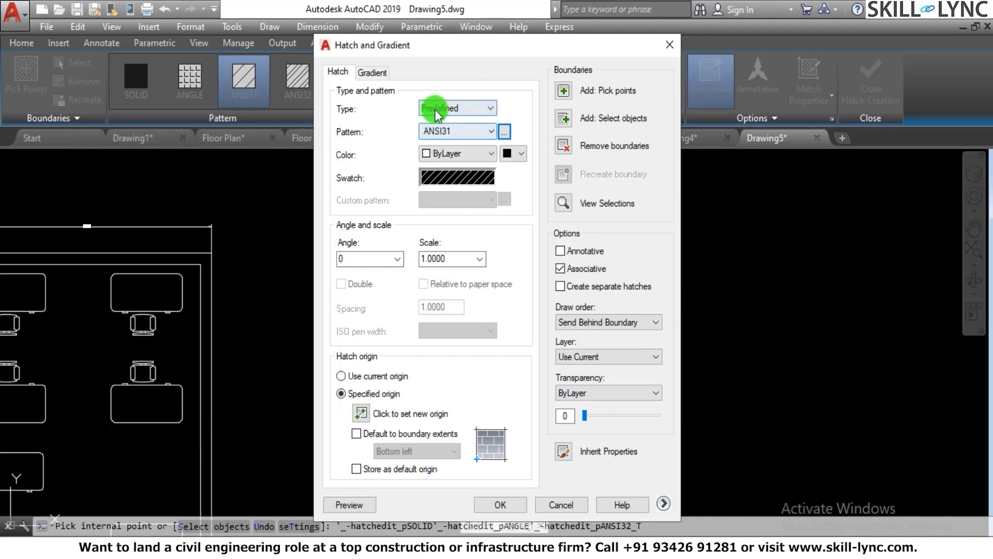
Set the hatch type to User defined.
{"action": "left_click", "coordinate": [455, 110]}
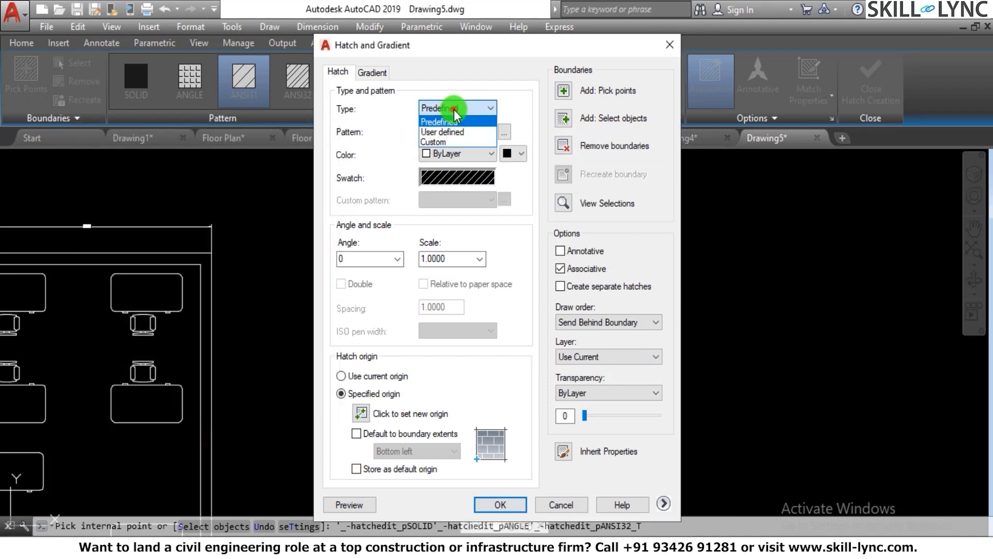
{"action": "left_click", "coordinate": [454, 112]}
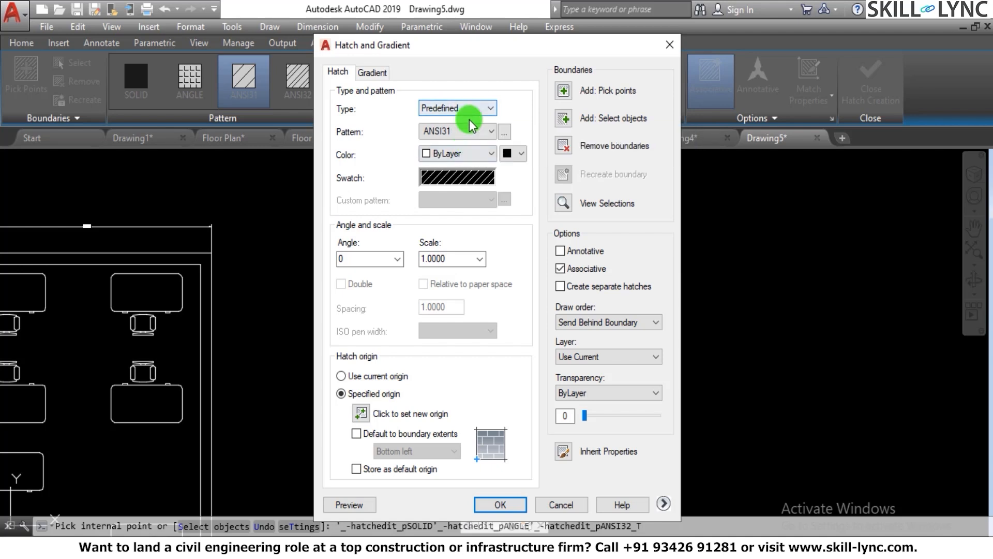
{"action": "left_click", "coordinate": [463, 108]}
{"action": "left_click", "coordinate": [455, 125]}
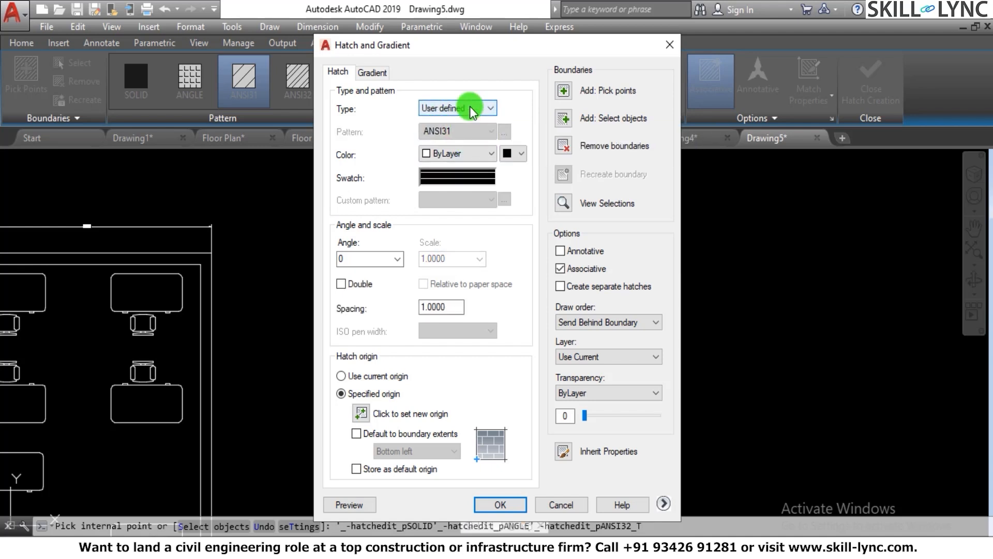
Try the Custom hatch type and set the type back to Predefined.
{"action": "left_click", "coordinate": [471, 107]}
{"action": "left_click", "coordinate": [471, 107]}
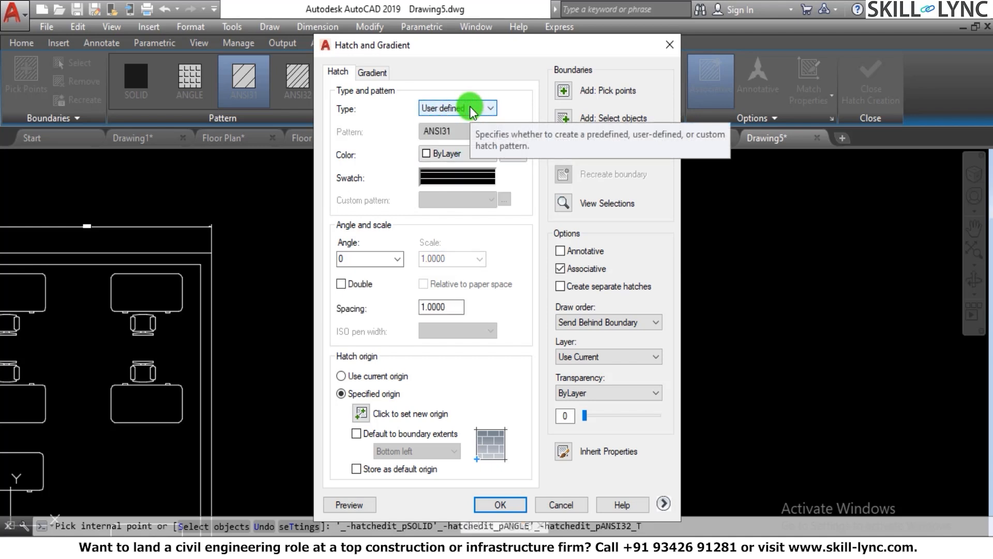
{"action": "left_click", "coordinate": [470, 107]}
{"action": "left_click", "coordinate": [460, 139]}
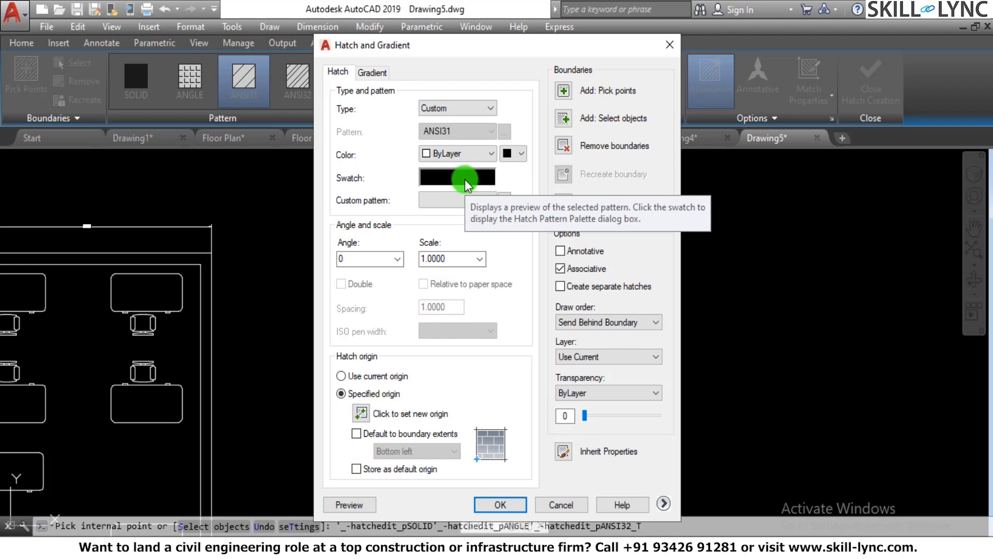
{"action": "left_click", "coordinate": [479, 115]}
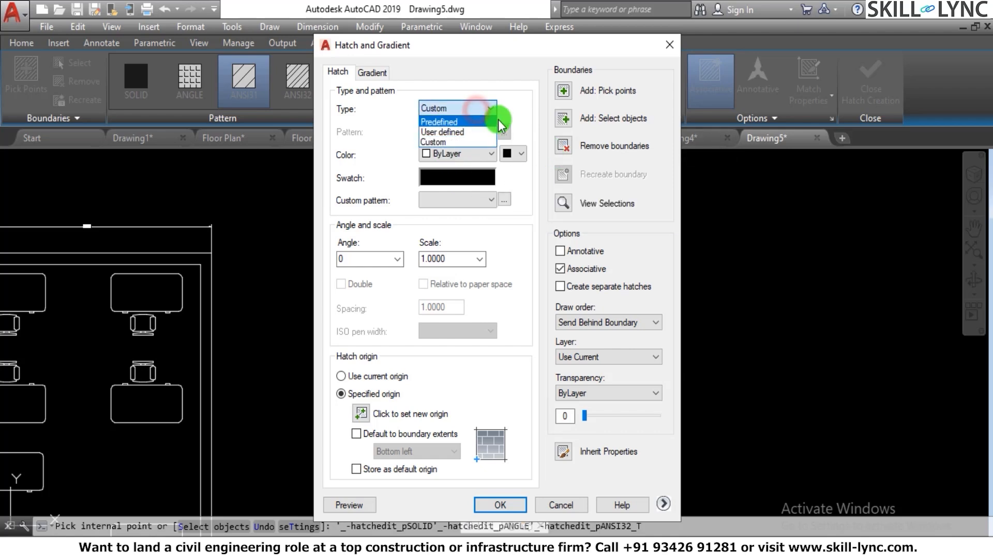
{"action": "left_click", "coordinate": [496, 119]}
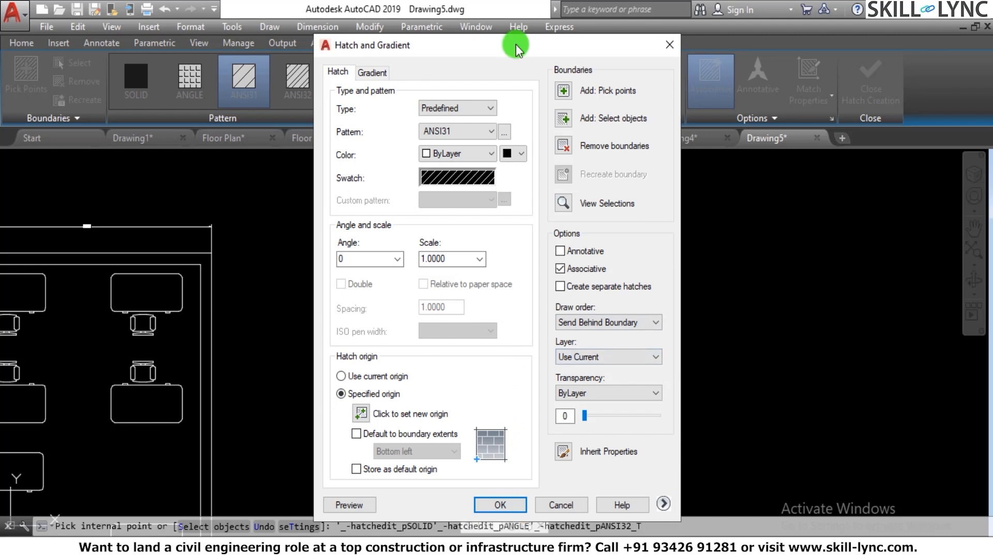
Try a Red hatch color and a Green background, restore ByLayer and None, and accept the settings before leaving the hatch.
{"action": "left_click", "coordinate": [468, 153]}
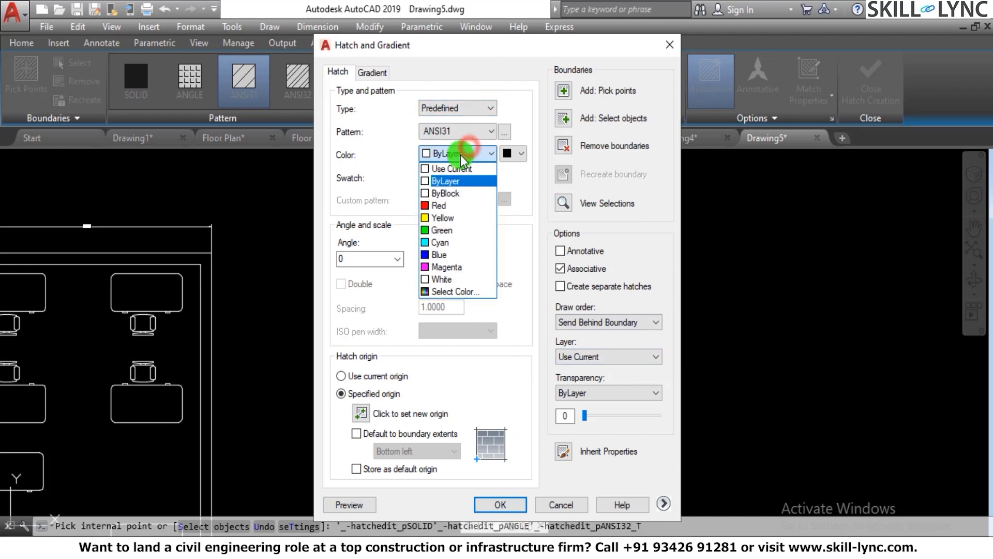
{"action": "left_click", "coordinate": [444, 206]}
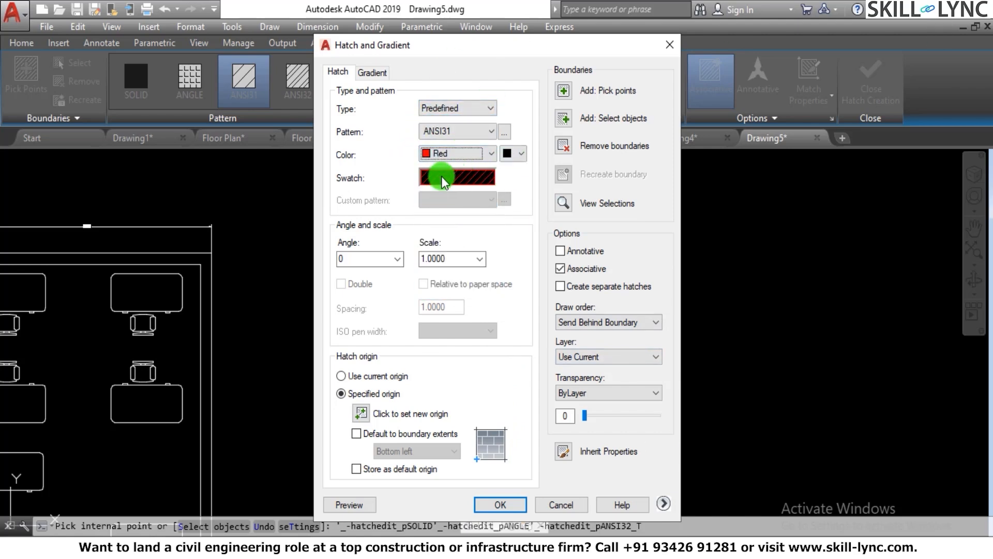
{"action": "left_click", "coordinate": [521, 152]}
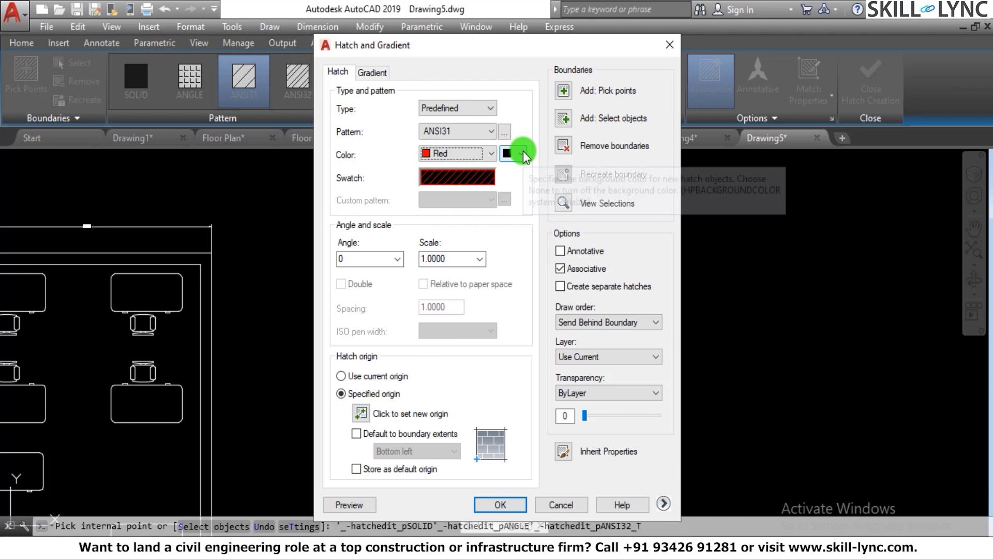
{"action": "left_click", "coordinate": [512, 207]}
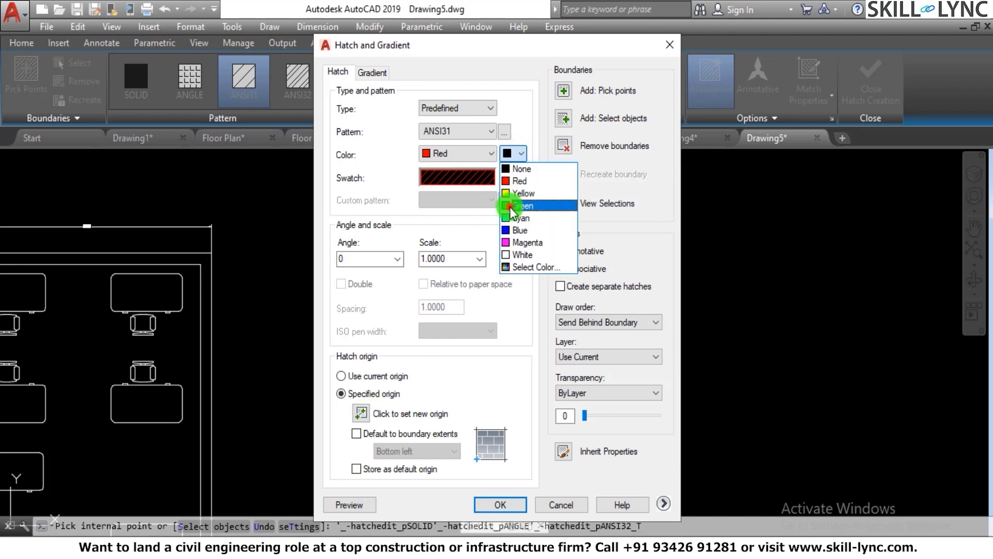
{"action": "left_click", "coordinate": [523, 151]}
{"action": "left_click", "coordinate": [522, 170]}
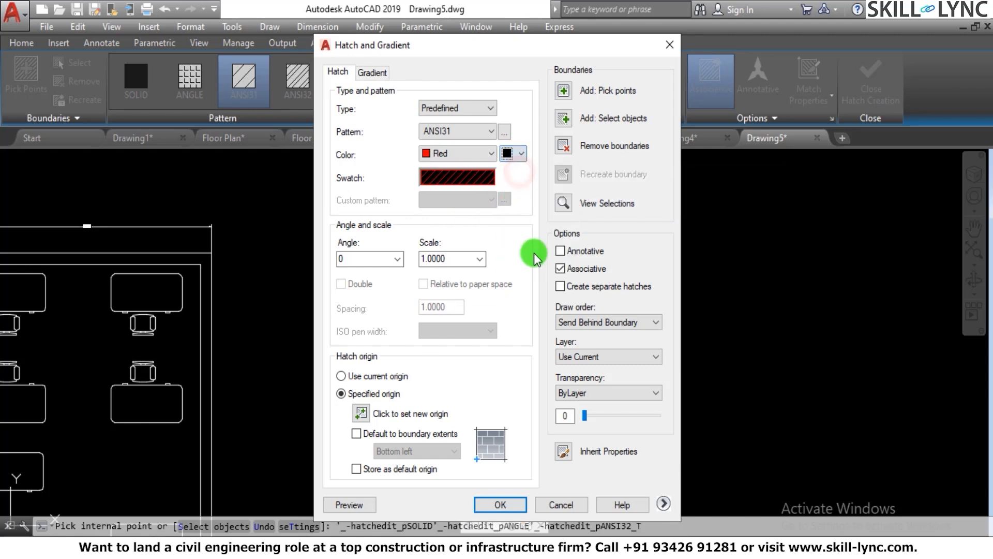
{"action": "left_click", "coordinate": [460, 153]}
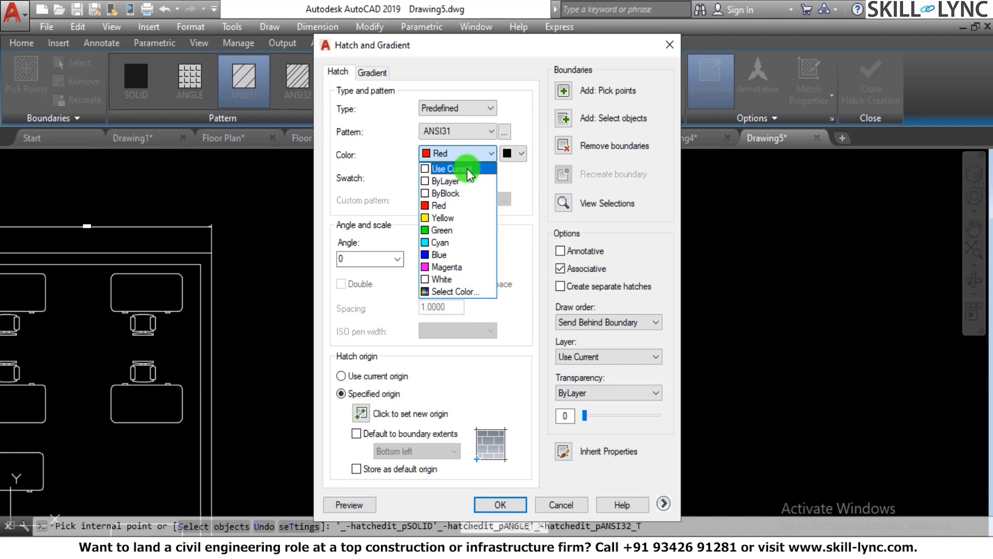
{"action": "left_click", "coordinate": [467, 176]}
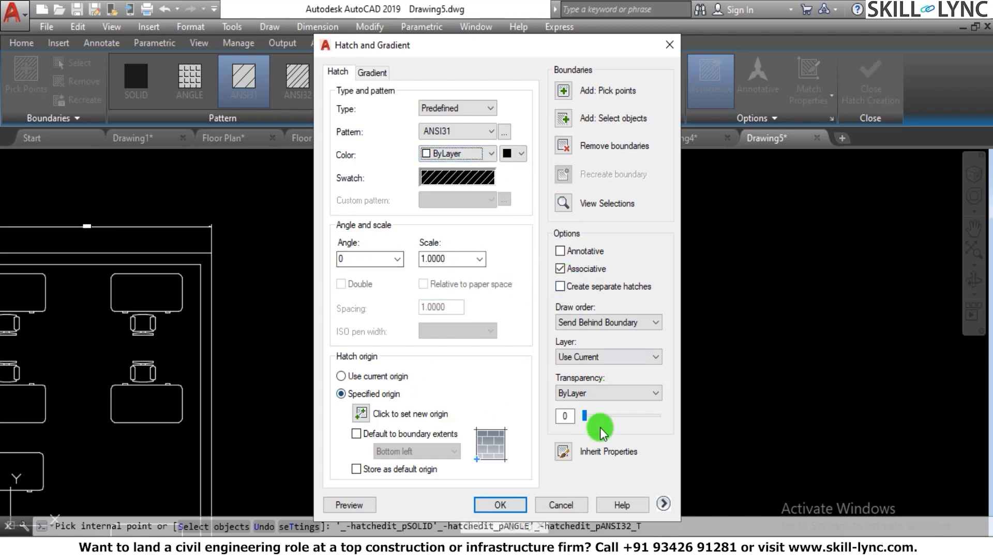
{"action": "left_click", "coordinate": [511, 505]}
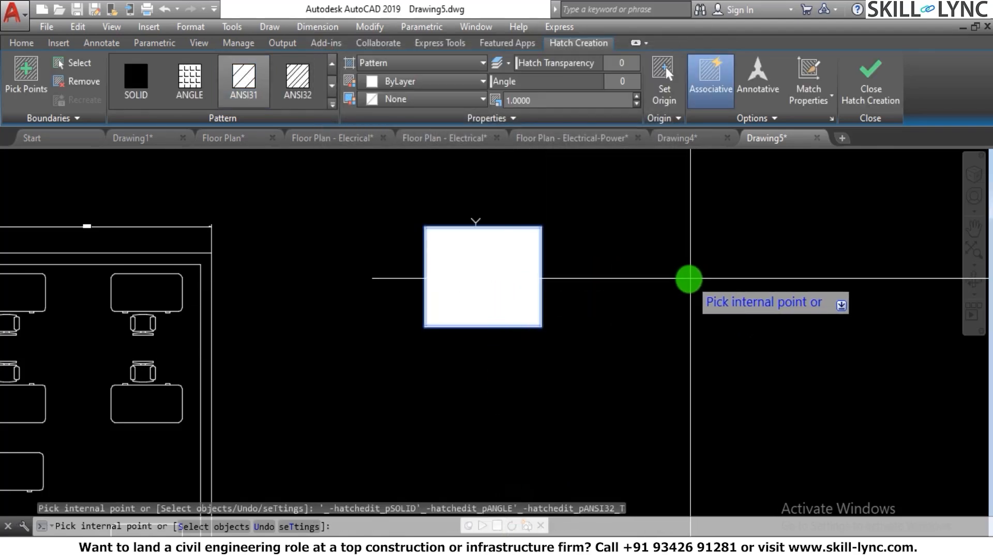
{"action": "key", "text": "Escape"}
{"action": "key", "text": "Escape"}
Erase the rectangle together with its hatch.
{"action": "left_click", "coordinate": [598, 359]}
{"action": "left_click", "coordinate": [340, 168]}
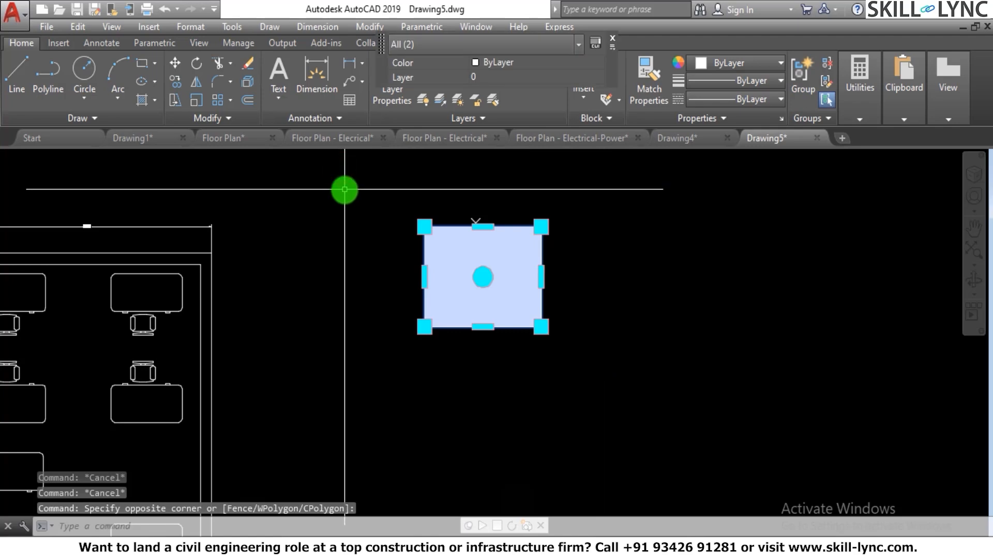
{"action": "type", "text": "e"}
{"action": "key", "text": "Return"}
{"action": "key", "text": "Escape"}
{"action": "key", "text": "Escape"}
Draw a circle freehand in an empty area of the drawing.
{"action": "scroll", "coordinate": [563, 233], "scroll_direction": "up", "scroll_amount": 5}
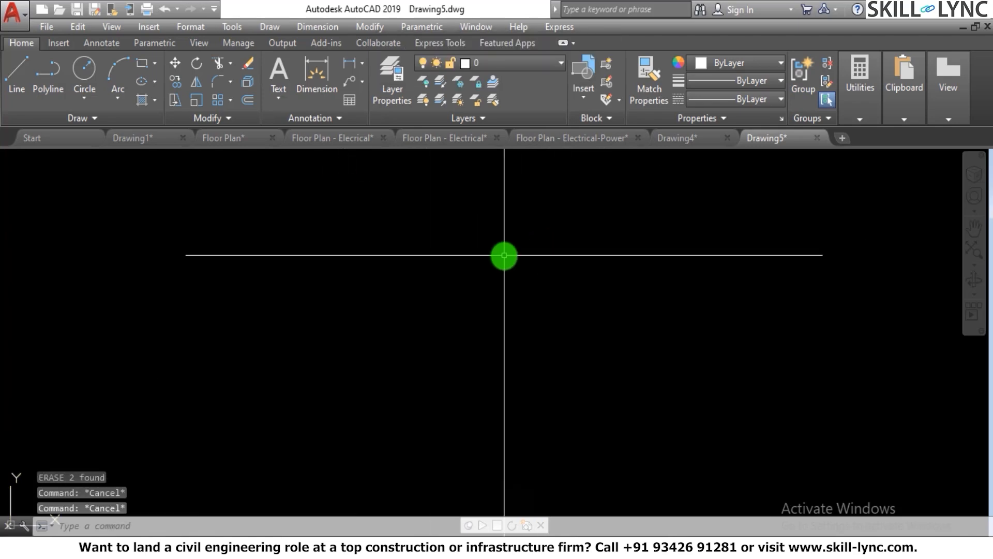
{"action": "key", "text": "Escape"}
{"action": "type", "text": "c"}
{"action": "key", "text": "Return"}
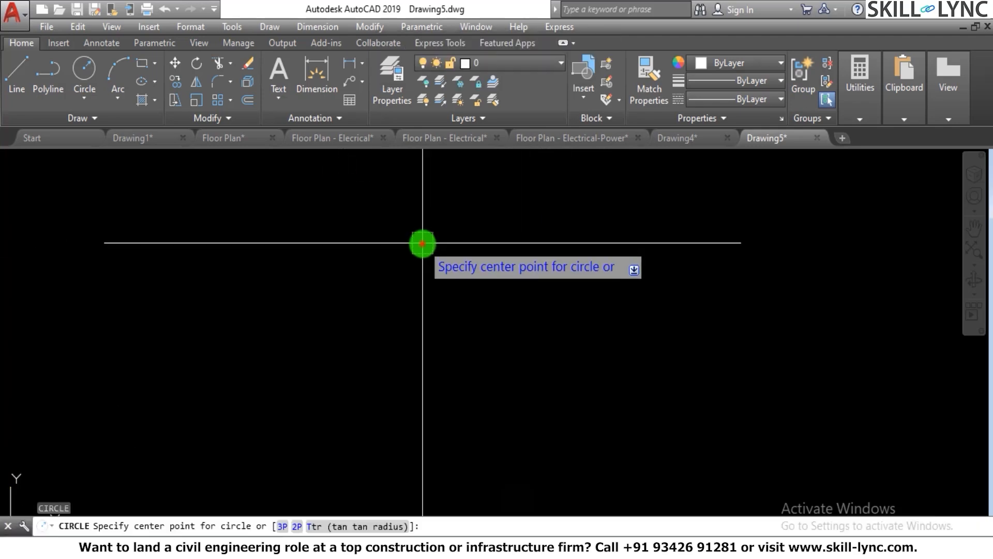
{"action": "left_click", "coordinate": [421, 241]}
{"action": "left_click", "coordinate": [415, 294]}
Draw a rectangle to the right of the circle, about twice as tall as the circle.
{"action": "type", "text": "r"}
{"action": "key", "text": "Return"}
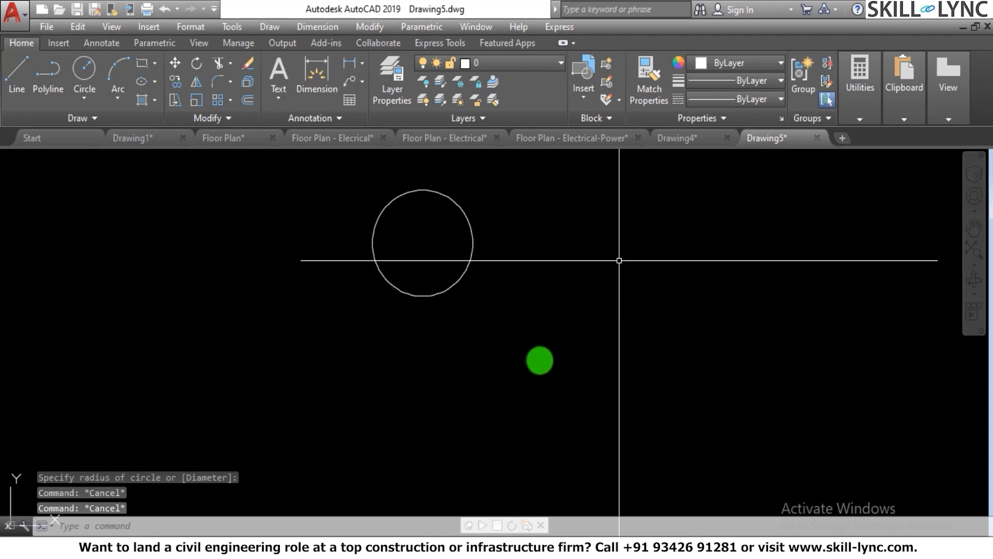
{"action": "left_click", "coordinate": [539, 431]}
{"action": "left_click", "coordinate": [727, 192]}
{"action": "key", "text": "Escape"}
{"action": "key", "text": "Escape"}
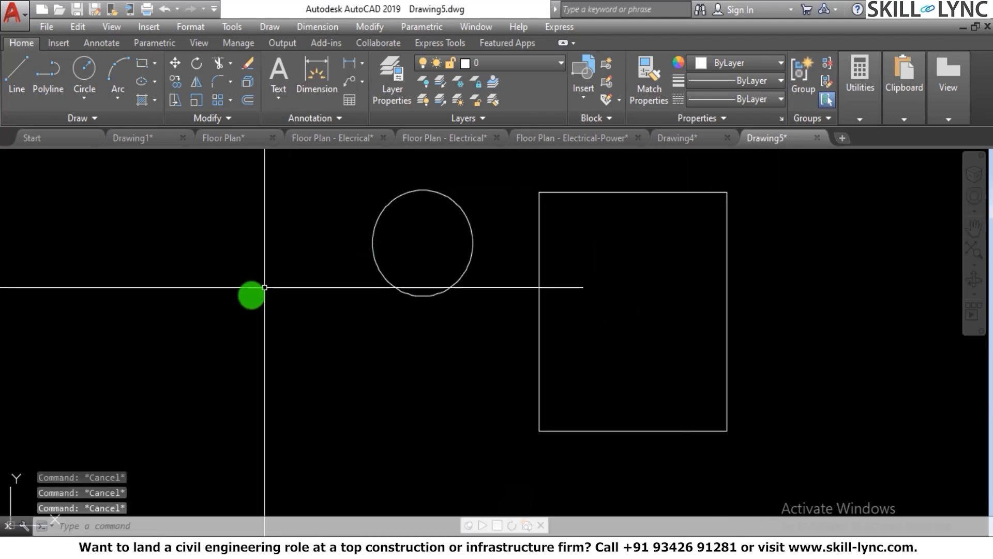
Draw three connected lines to the left of the circle, forming a triangle whose two upper sides cross and extend past its apex.
{"action": "type", "text": "l"}
{"action": "key", "text": "Return"}
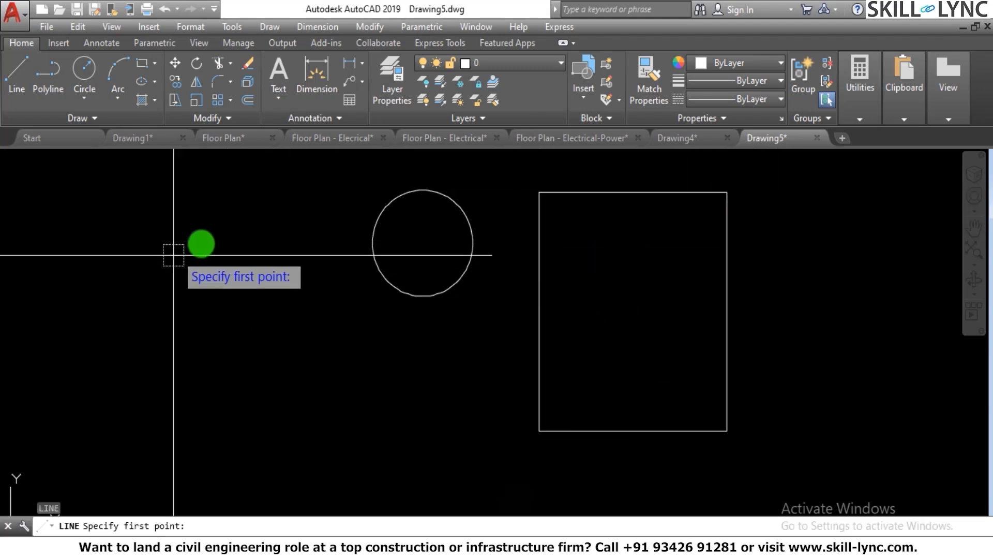
{"action": "left_click", "coordinate": [220, 239]}
{"action": "left_click", "coordinate": [53, 396]}
{"action": "left_click", "coordinate": [293, 445]}
{"action": "left_click", "coordinate": [144, 220]}
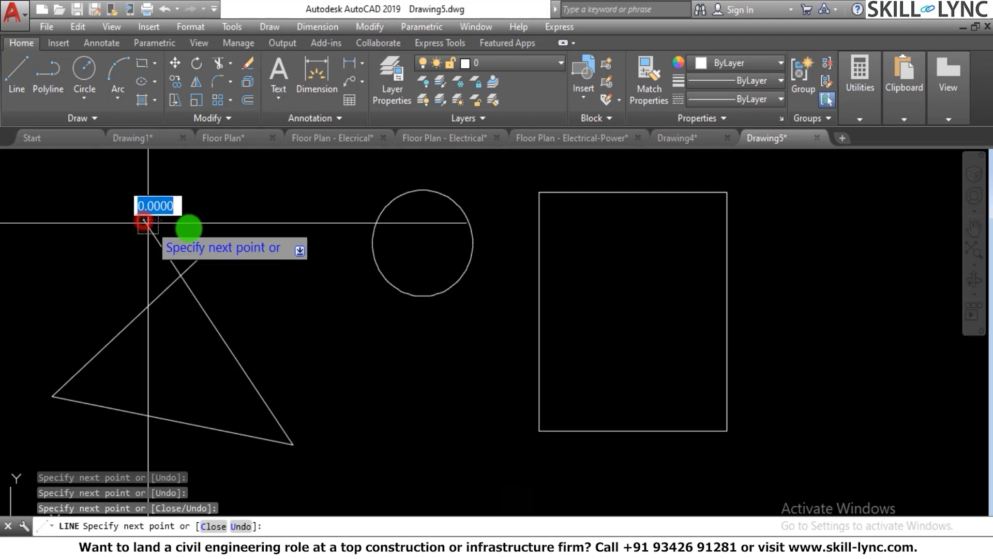
{"action": "key", "text": "Escape"}
{"action": "key", "text": "Escape"}
{"action": "type", "text": "h"}
{"action": "key", "text": "Return"}
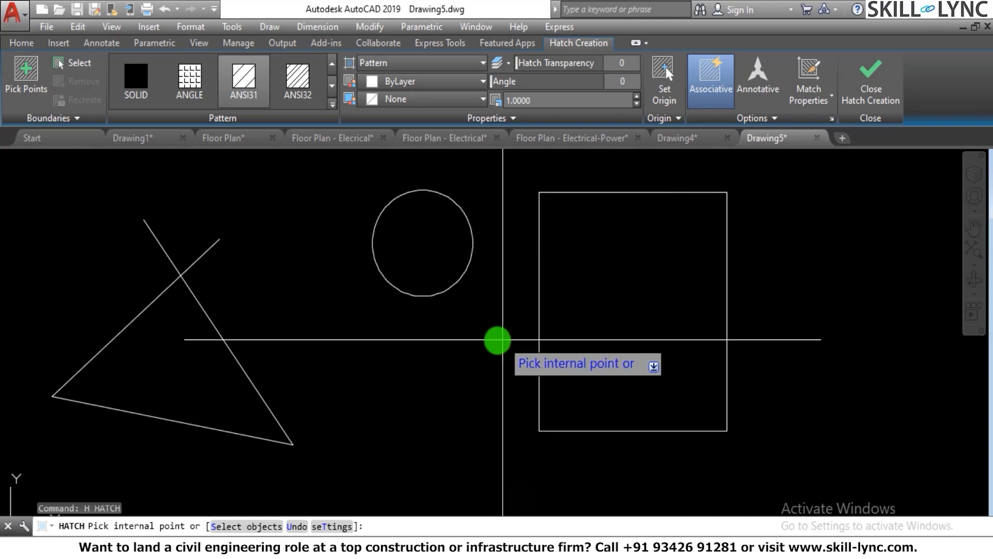
{"action": "key", "text": "Escape"}
{"action": "key", "text": "Escape"}
{"action": "key", "text": "Escape"}
Start a new hatch and choose Pattern as its hatch type.
{"action": "left_click", "coordinate": [30, 45]}
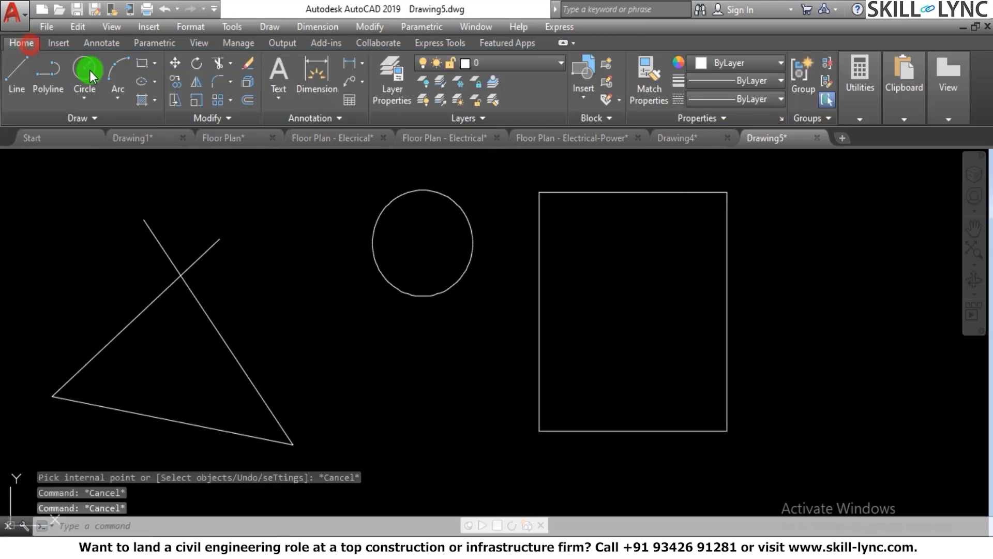
{"action": "left_click", "coordinate": [156, 98]}
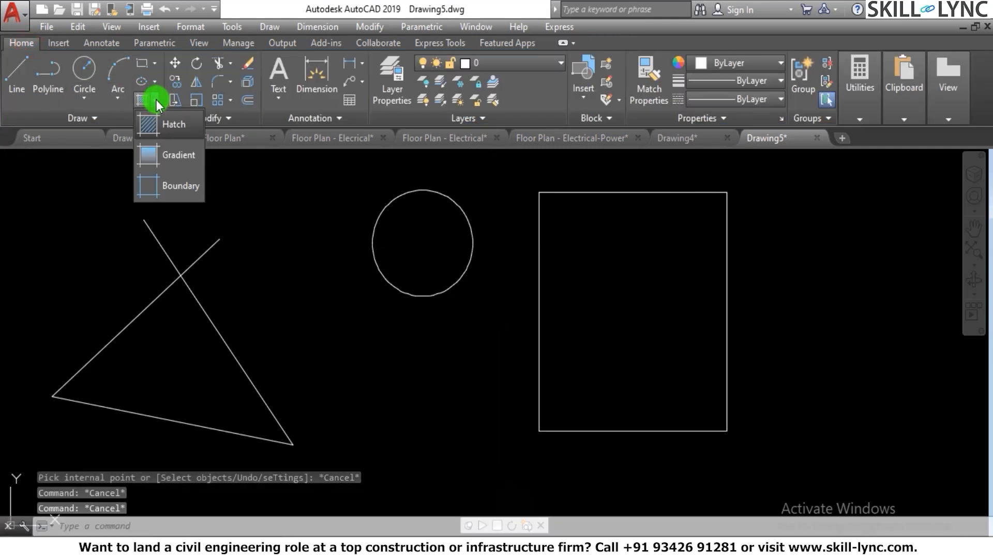
{"action": "left_click", "coordinate": [149, 127]}
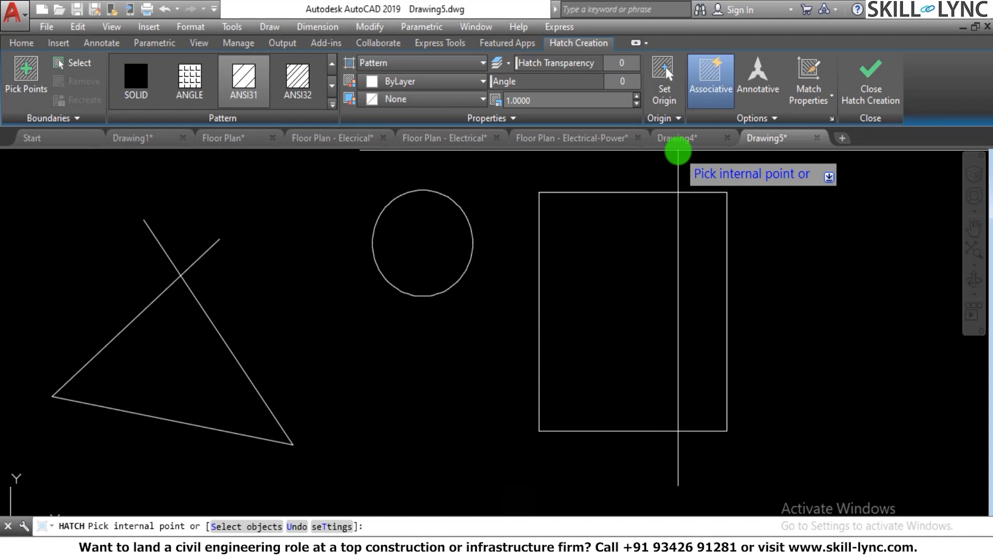
{"action": "left_click", "coordinate": [423, 60]}
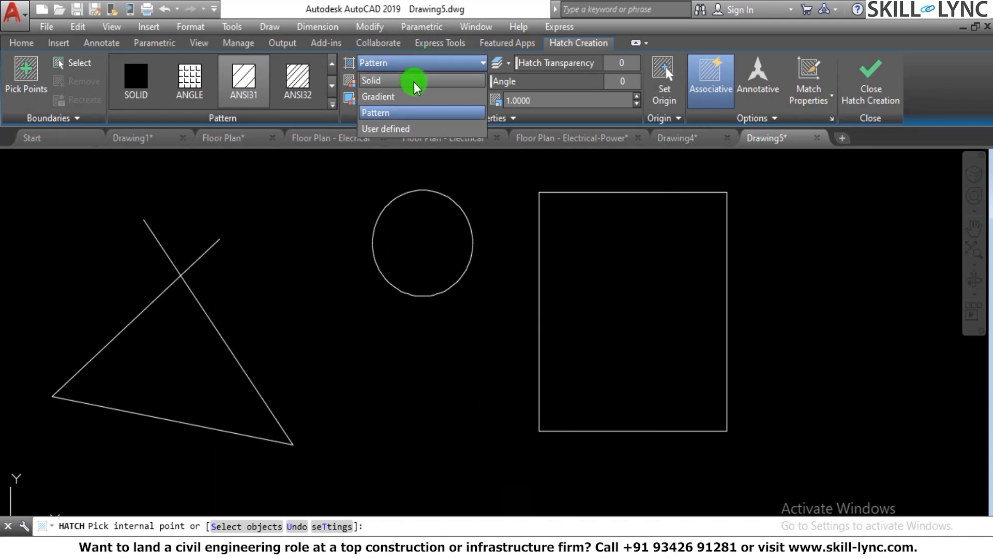
{"action": "left_click", "coordinate": [387, 112]}
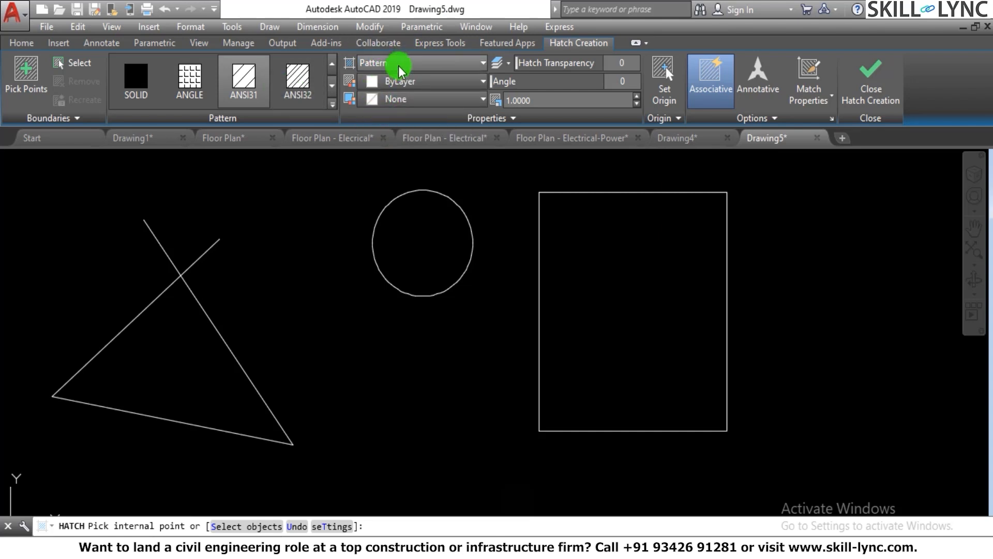
Try the BRICK hatch pattern and switch the hatch type to Solid.
{"action": "left_click", "coordinate": [328, 99]}
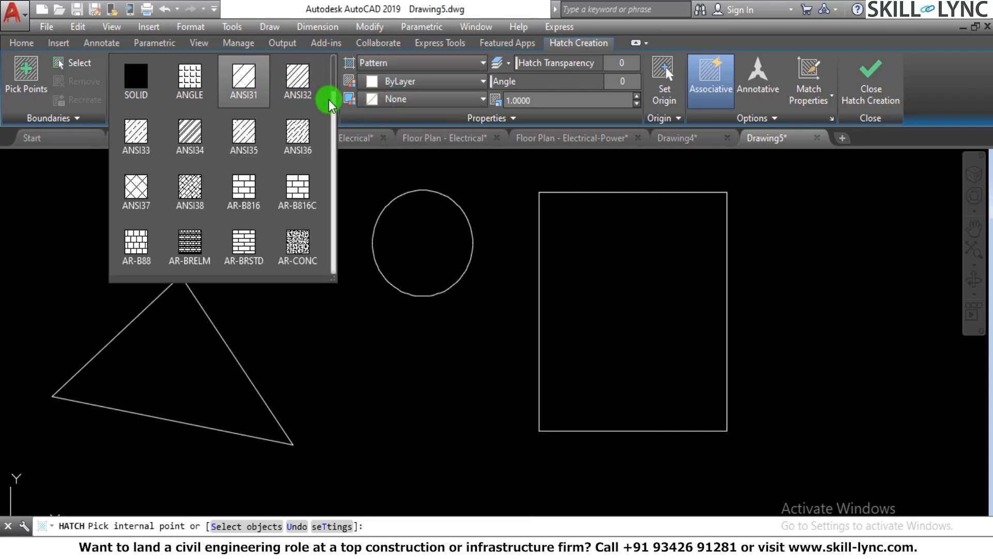
{"action": "left_click", "coordinate": [329, 162]}
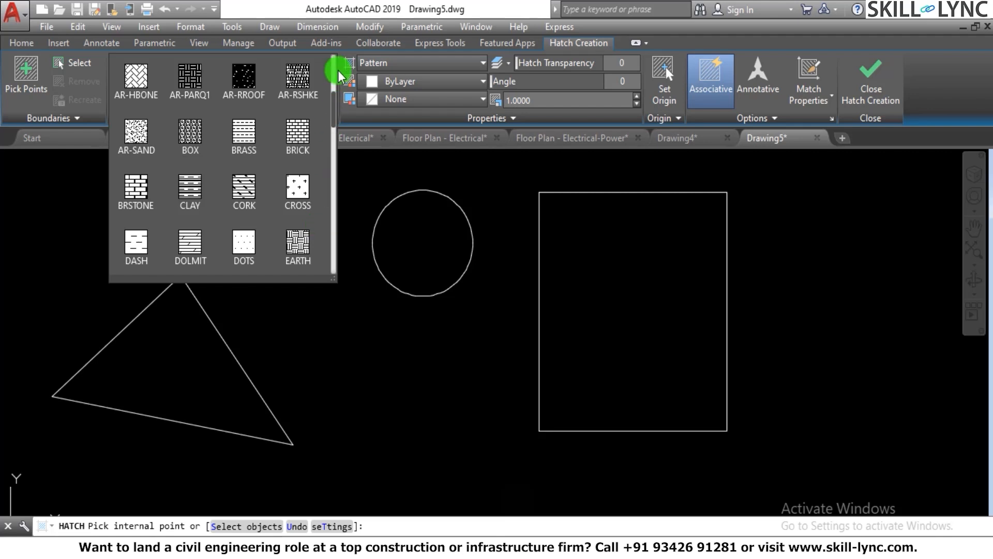
{"action": "left_click", "coordinate": [299, 132]}
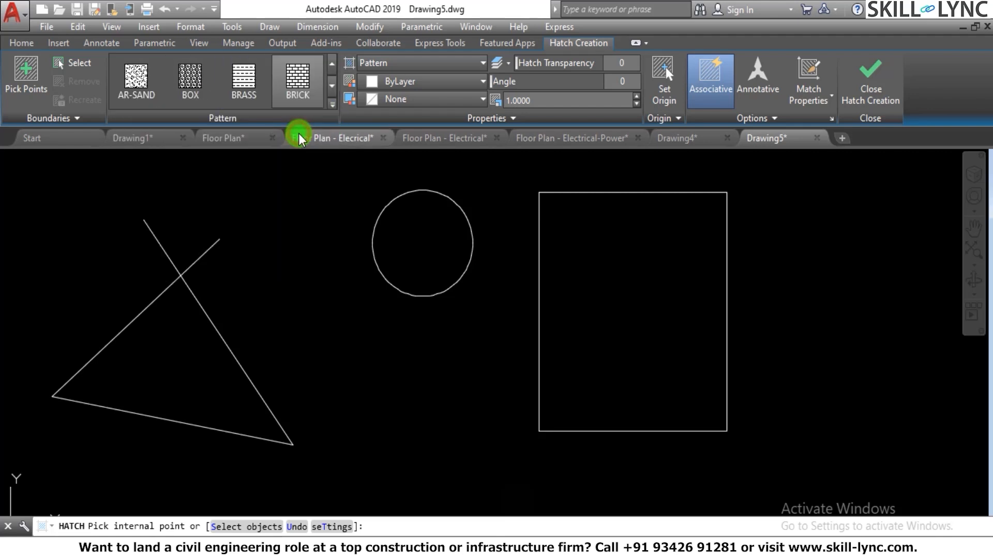
{"action": "left_click", "coordinate": [287, 80]}
{"action": "left_click", "coordinate": [383, 65]}
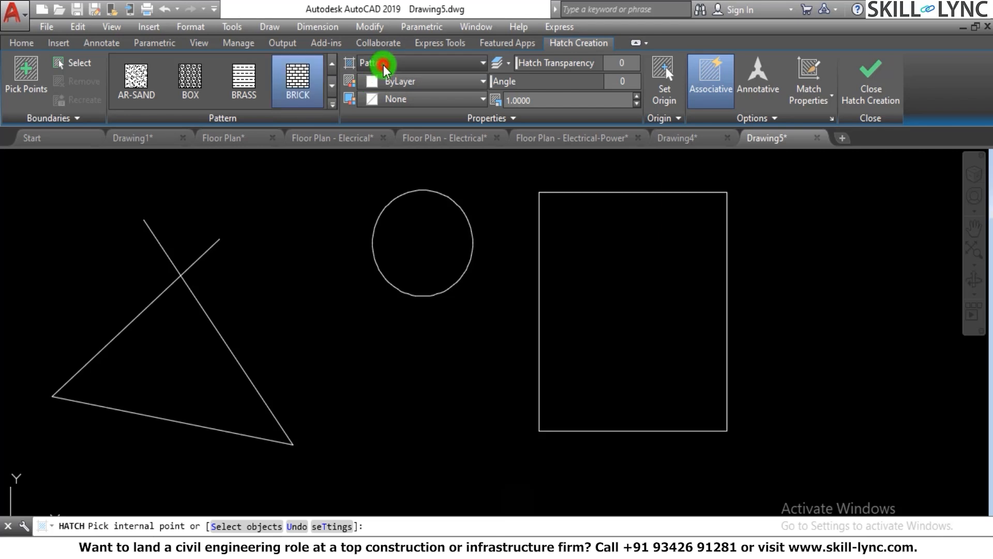
{"action": "left_click", "coordinate": [374, 81]}
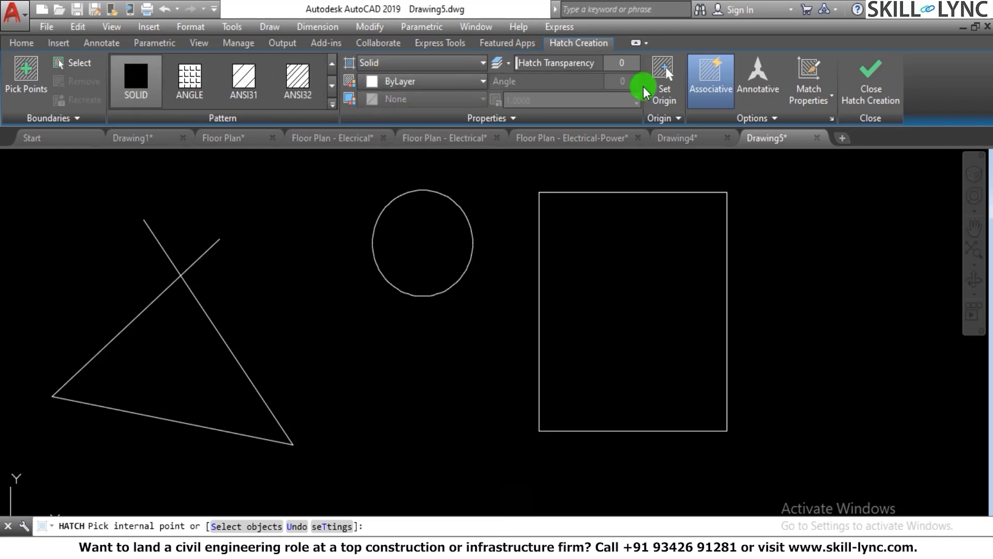
Open the full hatch settings, move the dialog clear of the shapes, and set the predefined pattern to ANSI31.
{"action": "left_click", "coordinate": [814, 118]}
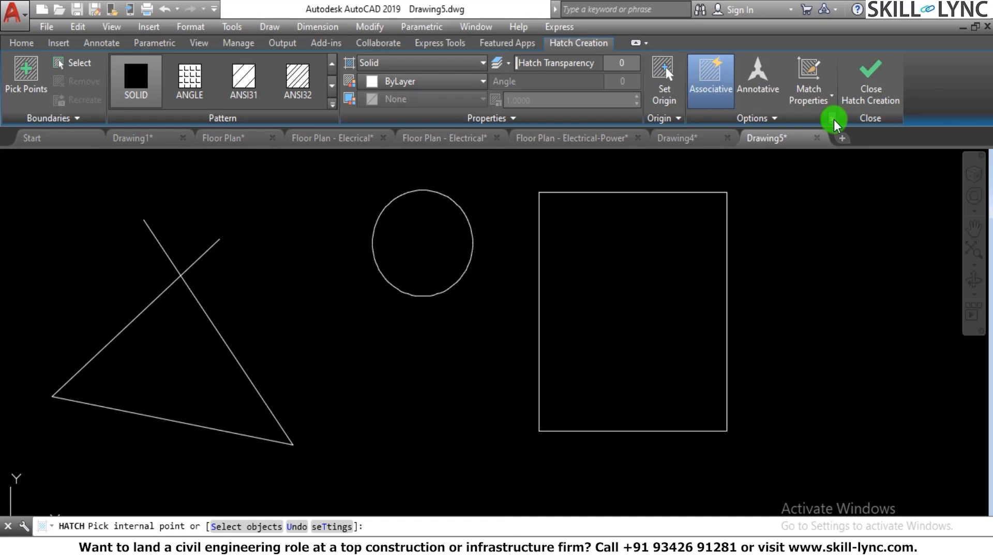
{"action": "left_click", "coordinate": [833, 119]}
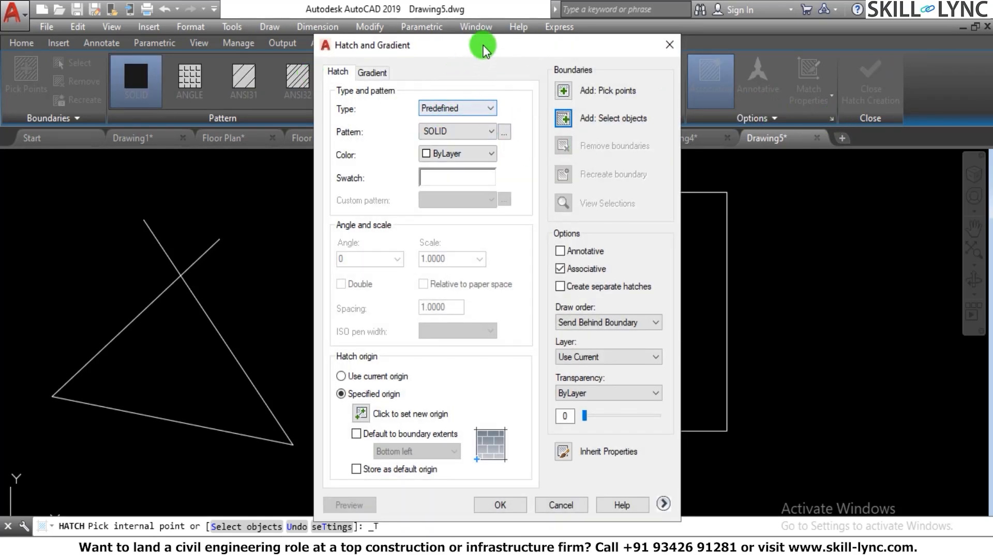
{"action": "mouse_move", "coordinate": [483, 49]}
{"action": "left_mouse_down"}
{"action": "mouse_move", "coordinate": [828, 63]}
{"action": "mouse_move", "coordinate": [729, 71]}
{"action": "left_mouse_up"}
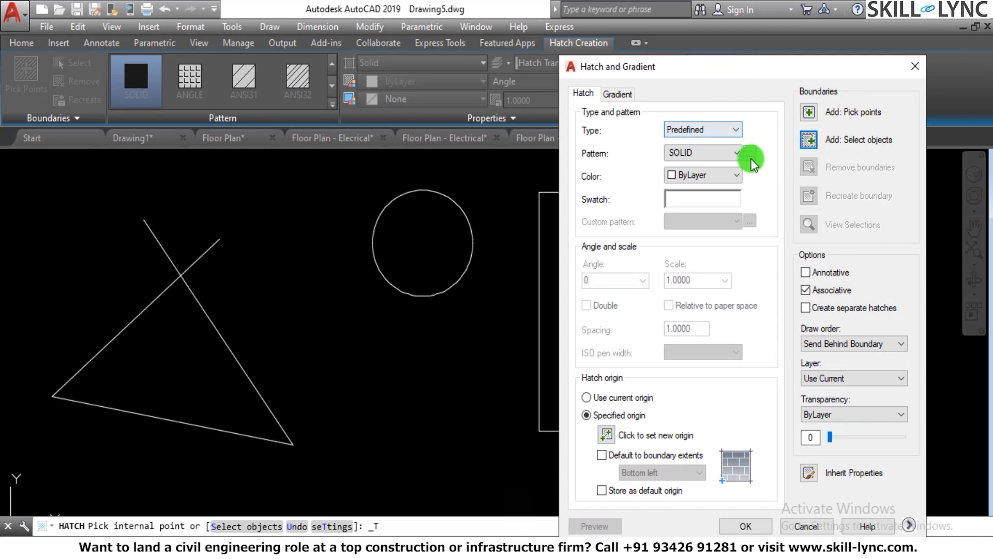
{"action": "left_click", "coordinate": [735, 152]}
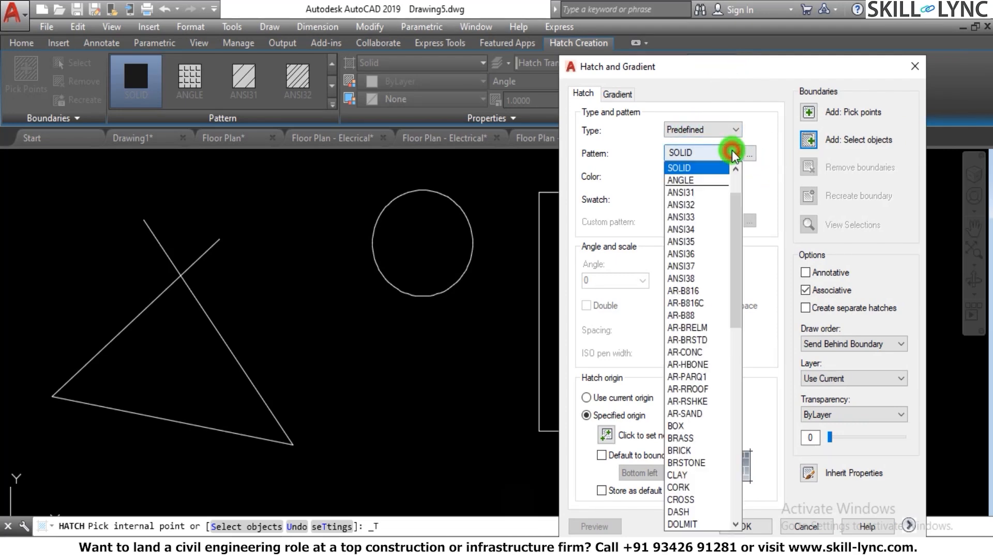
{"action": "left_click", "coordinate": [702, 194]}
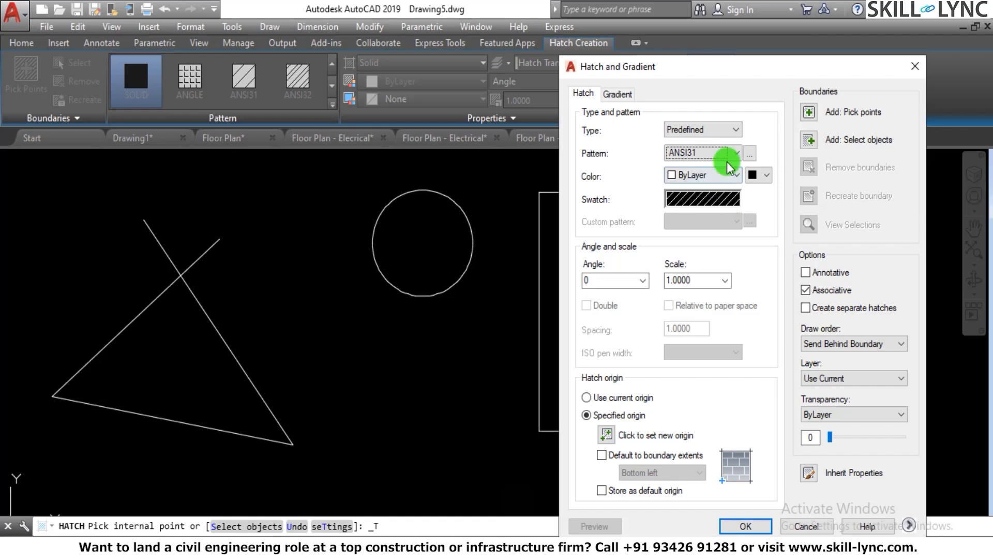
Set the ANSI31 hatch scale to 10 and pick the rectangle's interior as the hatch area.
{"action": "mouse_move", "coordinate": [732, 74]}
{"action": "left_mouse_down"}
{"action": "mouse_move", "coordinate": [316, 74]}
{"action": "mouse_move", "coordinate": [334, 82]}
{"action": "left_mouse_up"}
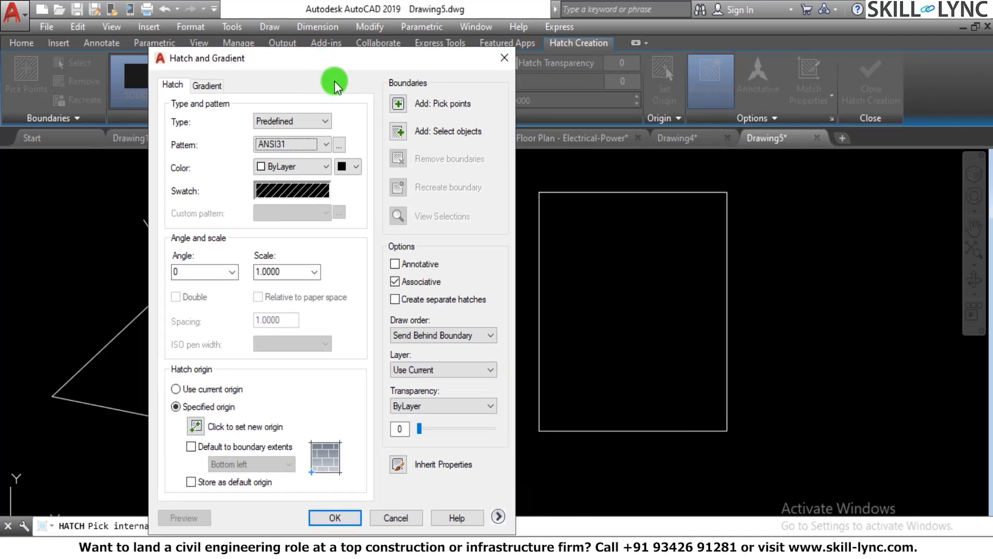
{"action": "left_click", "coordinate": [293, 264]}
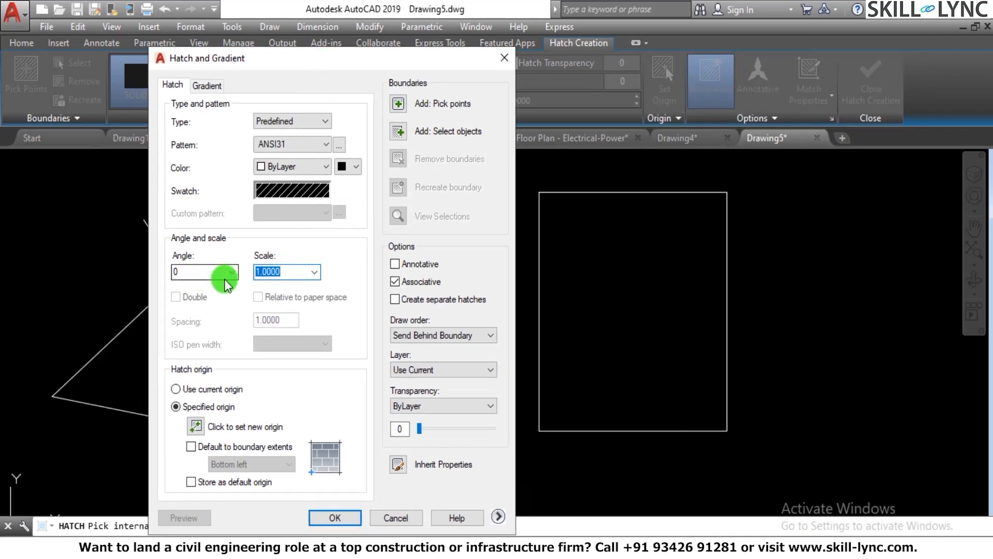
{"action": "type", "text": "10"}
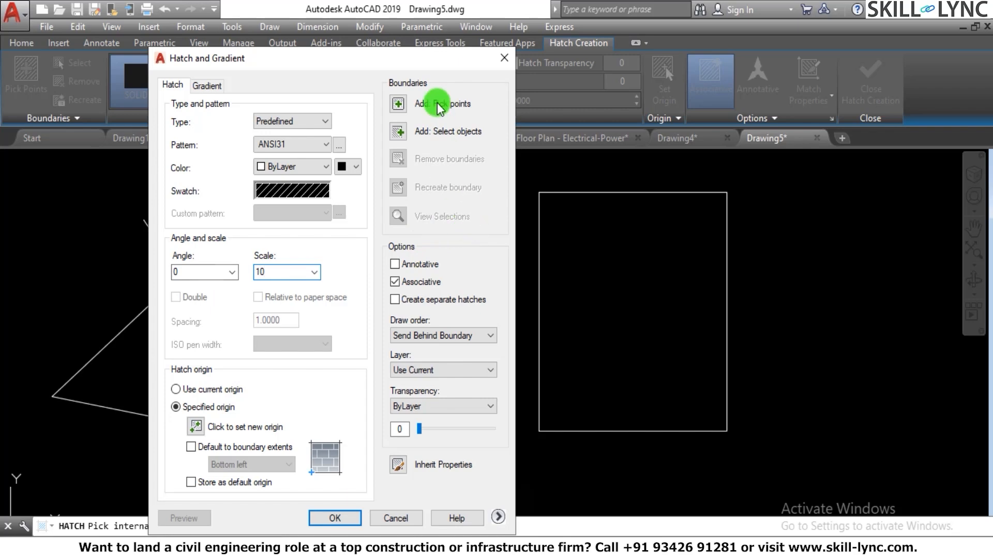
{"action": "left_click", "coordinate": [398, 106]}
{"action": "left_click", "coordinate": [618, 274]}
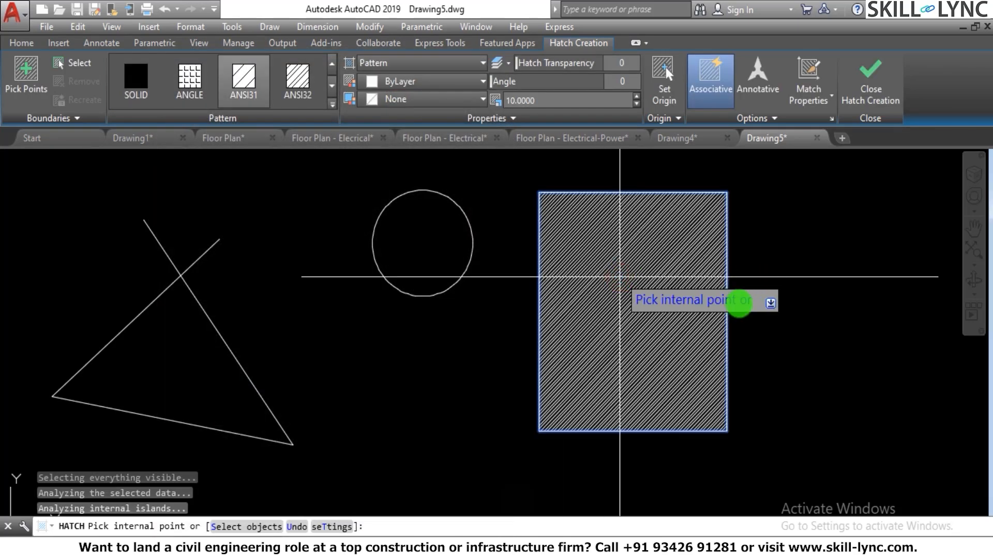
{"action": "scroll", "coordinate": [729, 313], "scroll_direction": "up", "scroll_amount": 4}
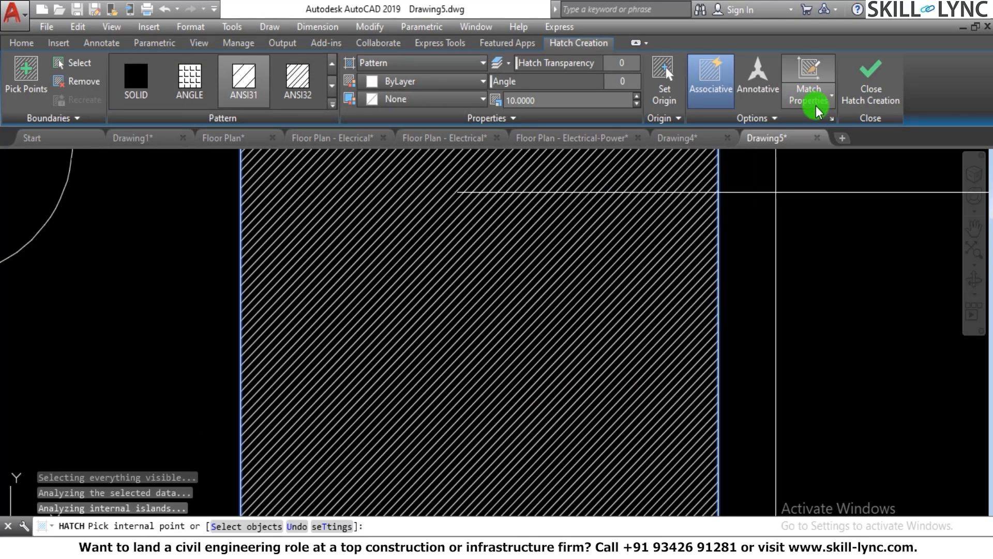
{"action": "scroll", "coordinate": [551, 290], "scroll_direction": "down", "scroll_amount": 2}
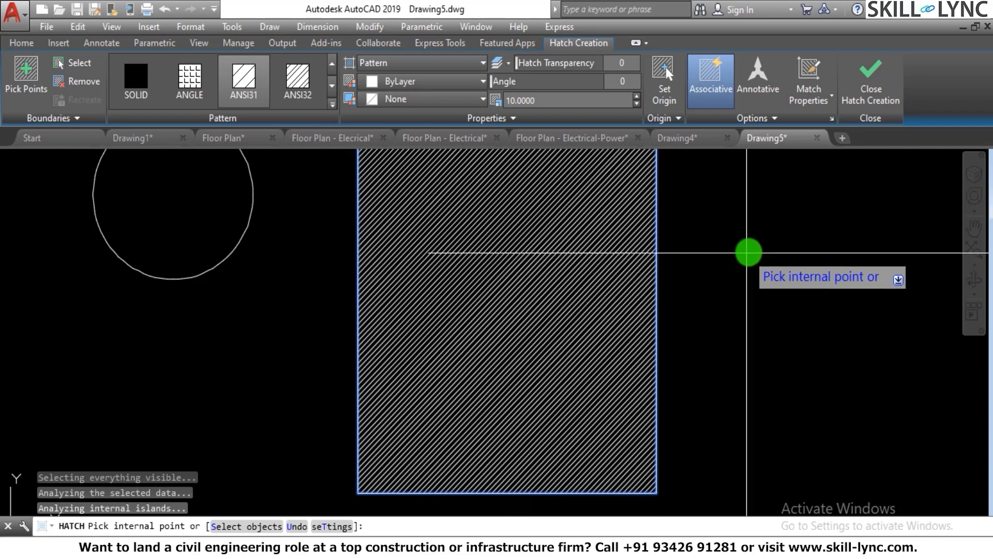
Reopen the full hatch settings and change the rectangle's hatch to pattern ANSI32 at scale 20.
{"action": "left_click", "coordinate": [833, 122]}
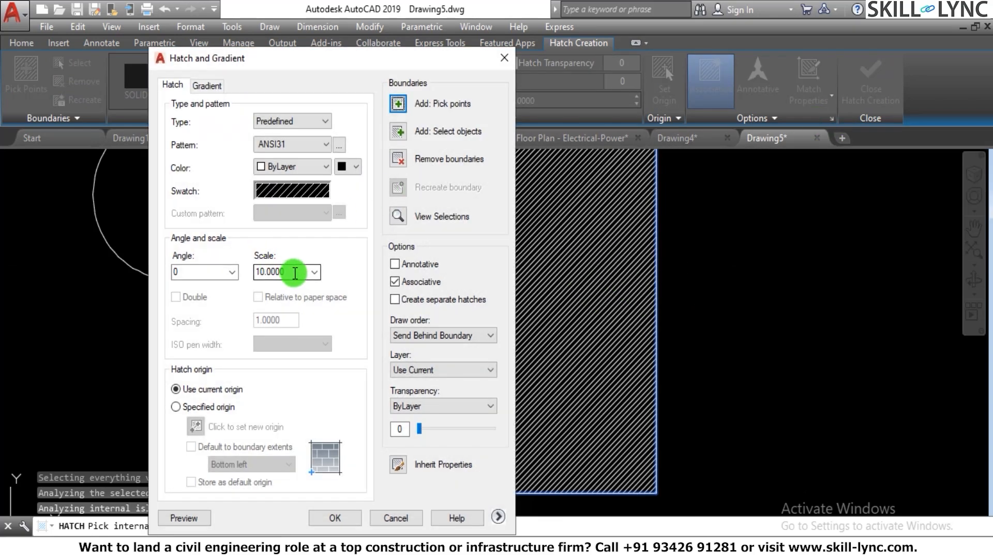
{"action": "double_click", "coordinate": [294, 273]}
{"action": "left_click", "coordinate": [328, 145]}
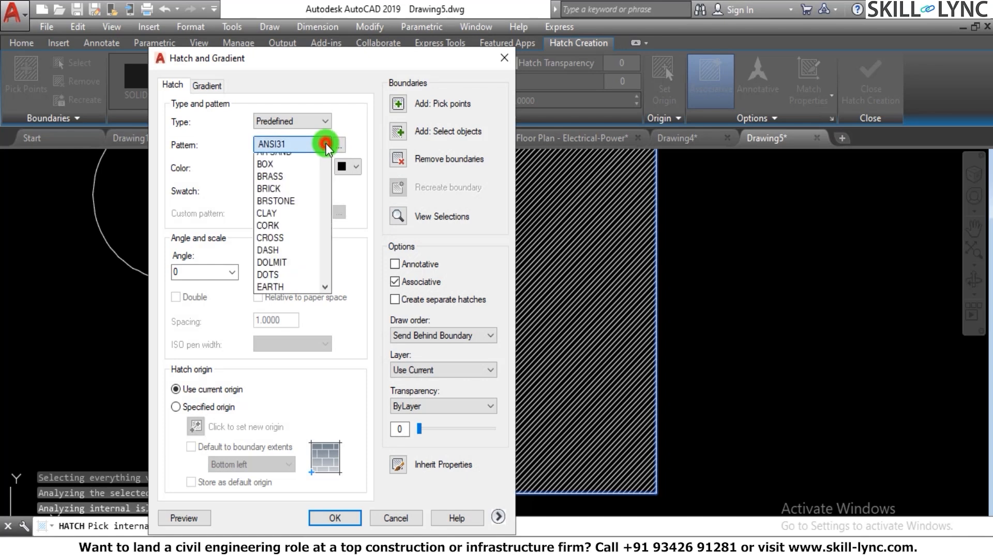
{"action": "left_click", "coordinate": [287, 173]}
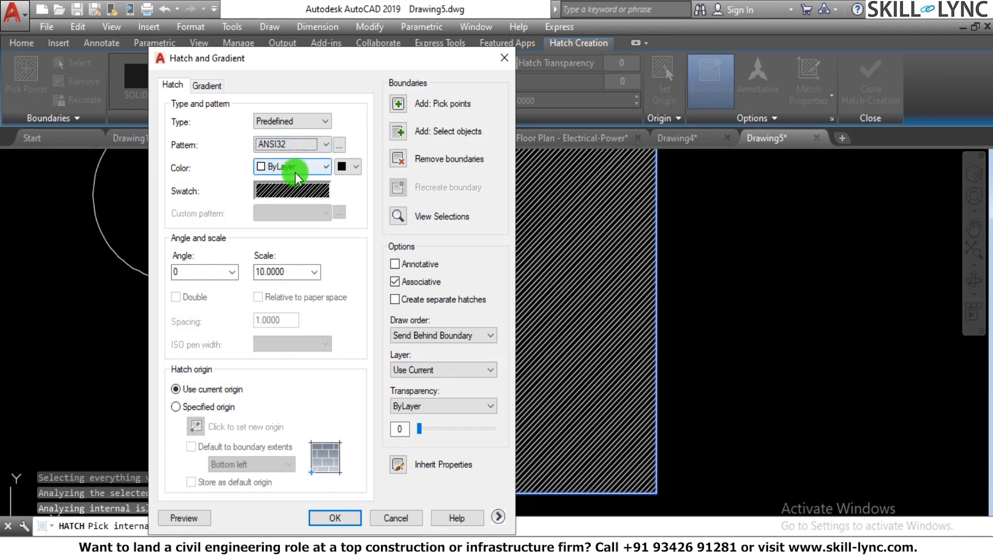
{"action": "double_click", "coordinate": [308, 271]}
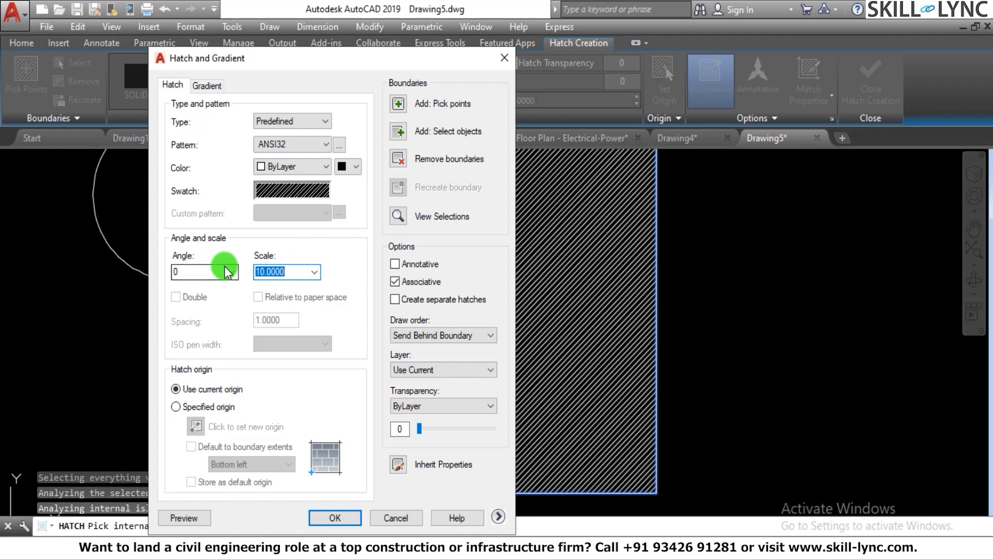
{"action": "type", "text": "20"}
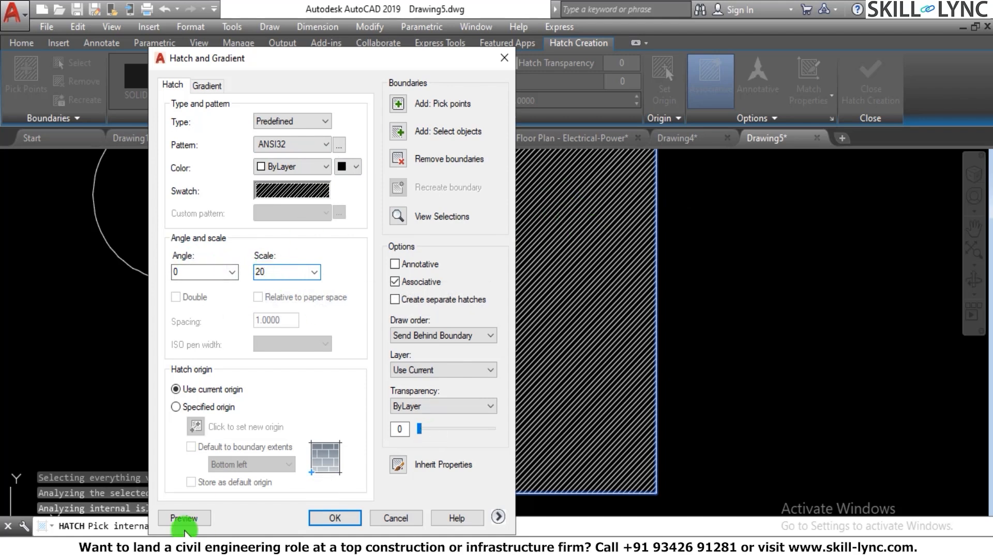
Preview the ANSI32 hatch in the rectangle, inspect its line spacing, and return to the hatch settings.
{"action": "left_click", "coordinate": [199, 519]}
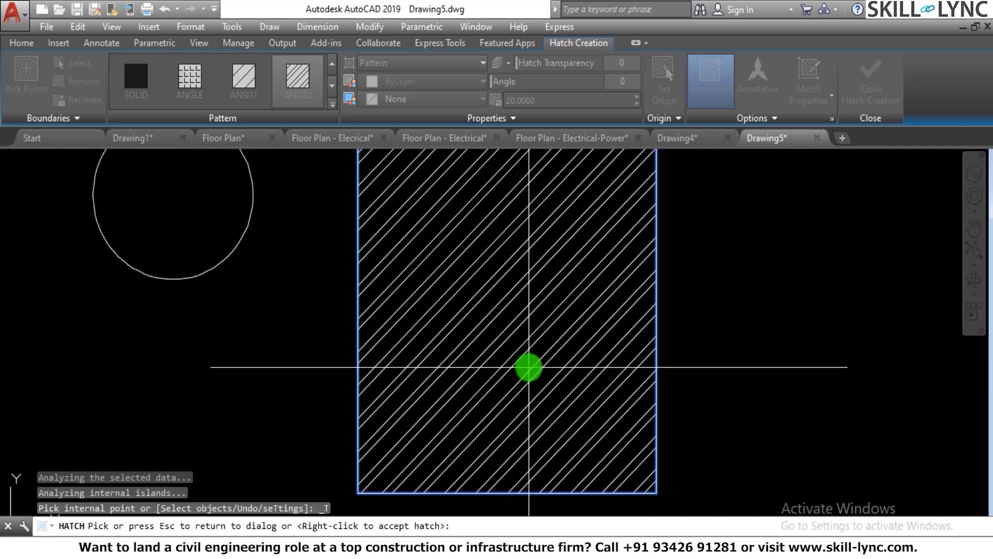
{"action": "scroll", "coordinate": [527, 367], "scroll_direction": "down", "scroll_amount": 2}
{"action": "scroll", "coordinate": [535, 353], "scroll_direction": "up", "scroll_amount": 2}
{"action": "scroll", "coordinate": [537, 349], "scroll_direction": "down", "scroll_amount": 2}
{"action": "scroll", "coordinate": [541, 334], "scroll_direction": "up", "scroll_amount": 2}
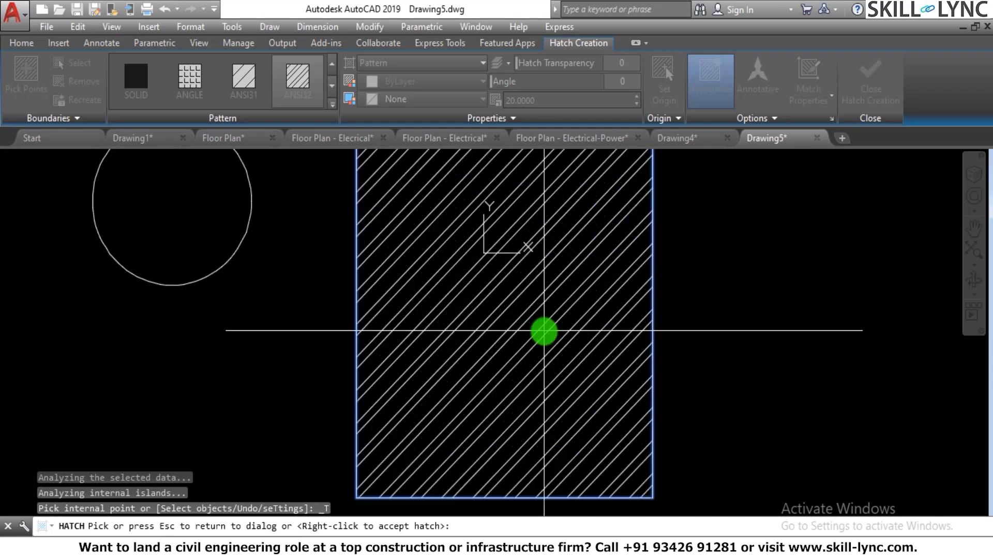
{"action": "scroll", "coordinate": [543, 332], "scroll_direction": "down", "scroll_amount": 2}
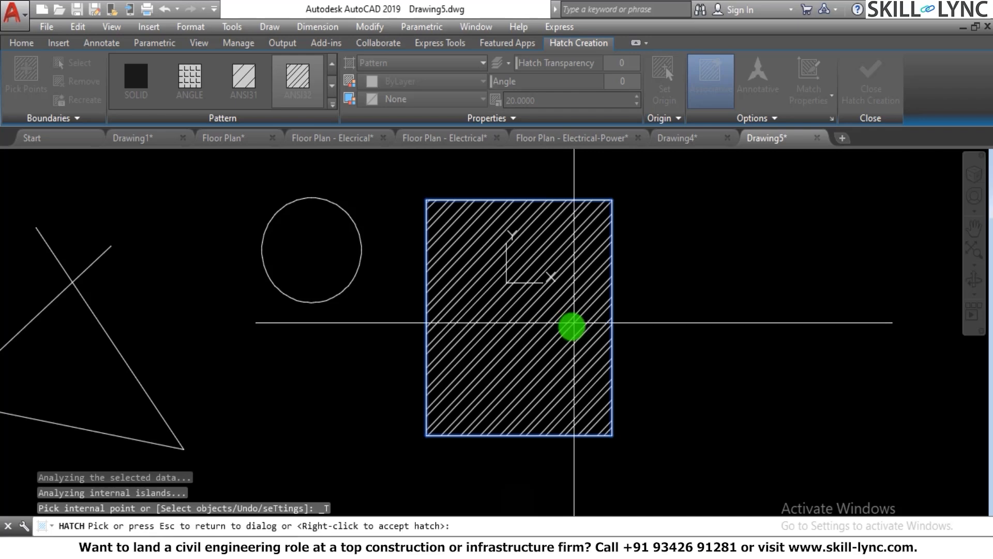
{"action": "left_click", "coordinate": [561, 337]}
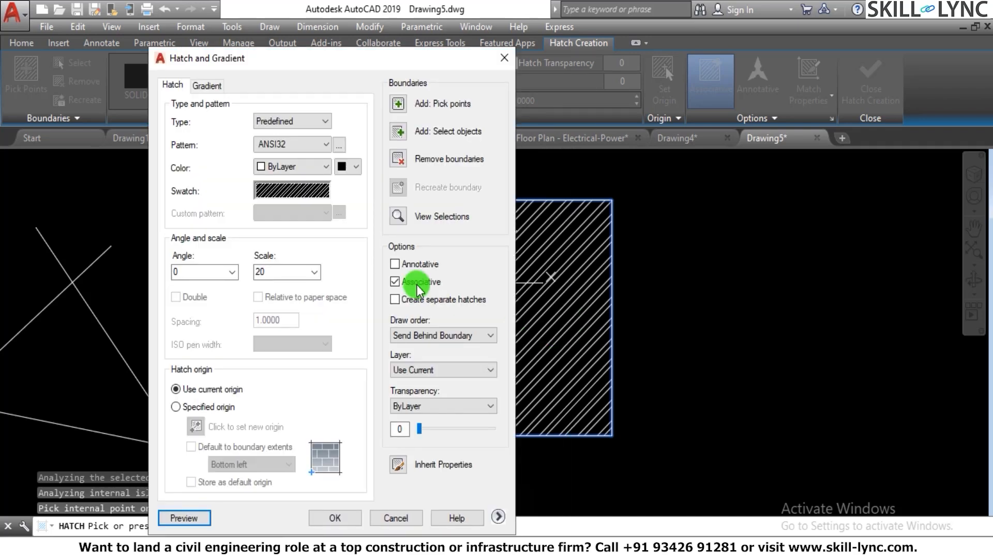
Set the hatch scale to 1.0000 after moving the settings dialog aside.
{"action": "mouse_move", "coordinate": [311, 63]}
{"action": "left_mouse_down"}
{"action": "mouse_move", "coordinate": [414, 60]}
{"action": "mouse_move", "coordinate": [357, 54]}
{"action": "left_mouse_up"}
{"action": "double_click", "coordinate": [351, 261]}
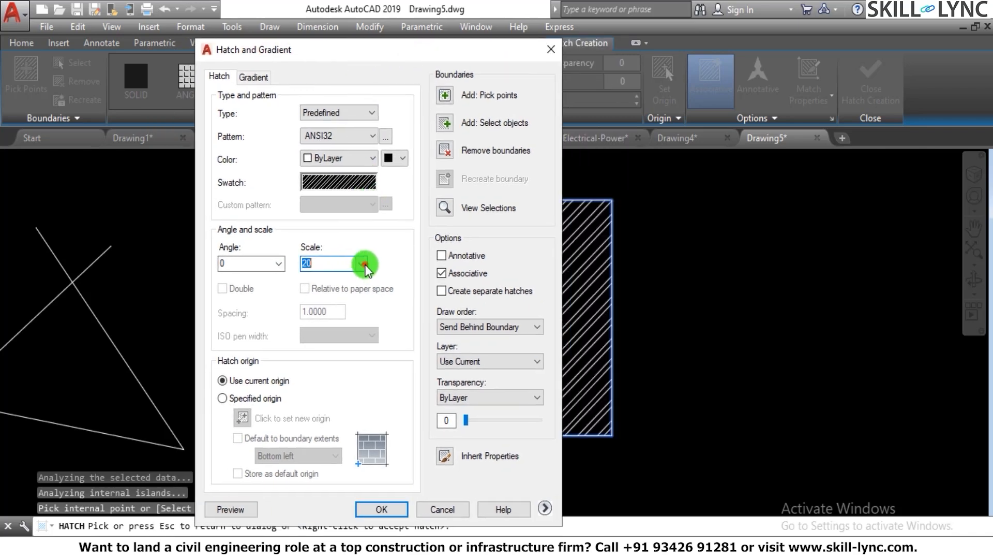
{"action": "left_click", "coordinate": [361, 263]}
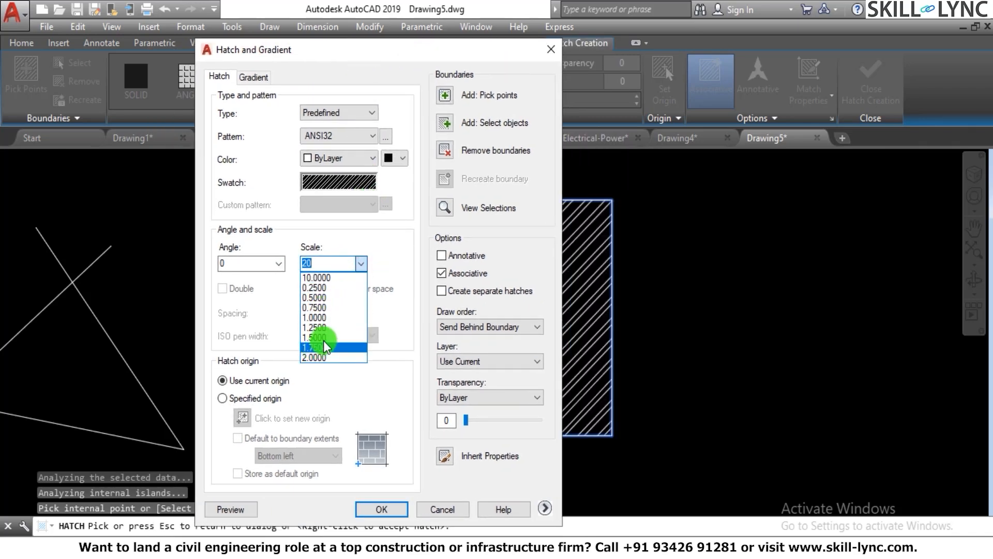
{"action": "left_click", "coordinate": [325, 317]}
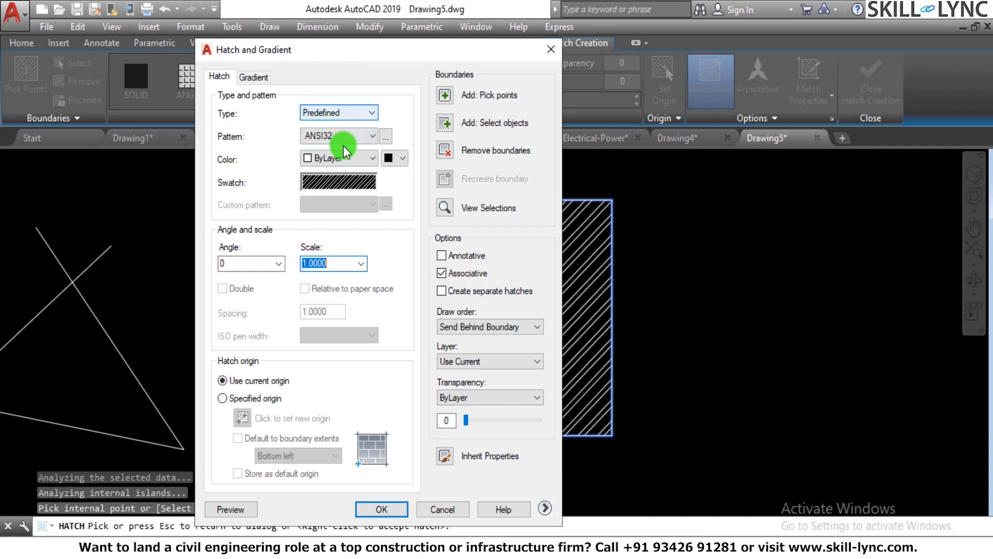
Browse the ANSI and other predefined swatches in the pattern palette and choose AR-B816C as the hatch pattern.
{"action": "left_click", "coordinate": [366, 134]}
{"action": "left_click", "coordinate": [387, 138]}
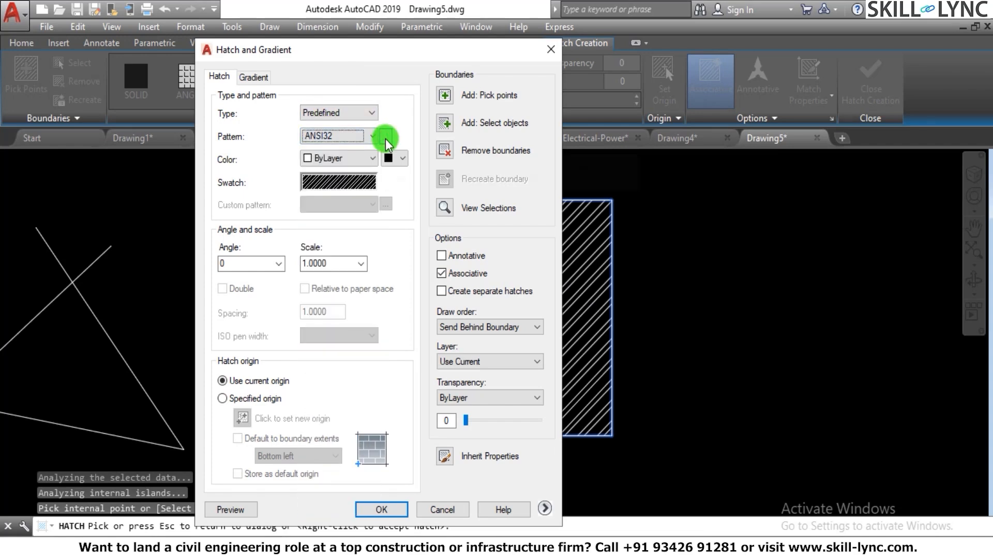
{"action": "left_click", "coordinate": [174, 155]}
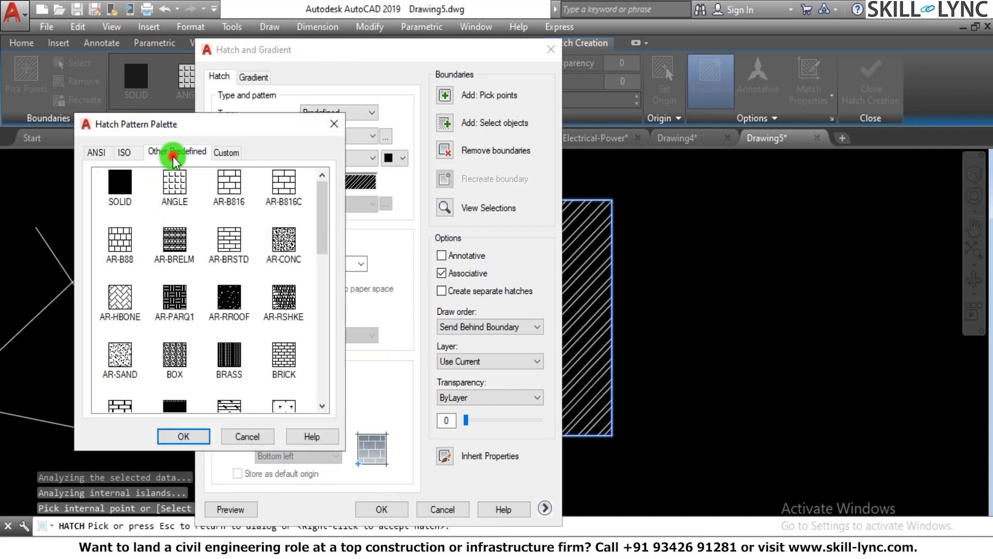
{"action": "left_click", "coordinate": [290, 191]}
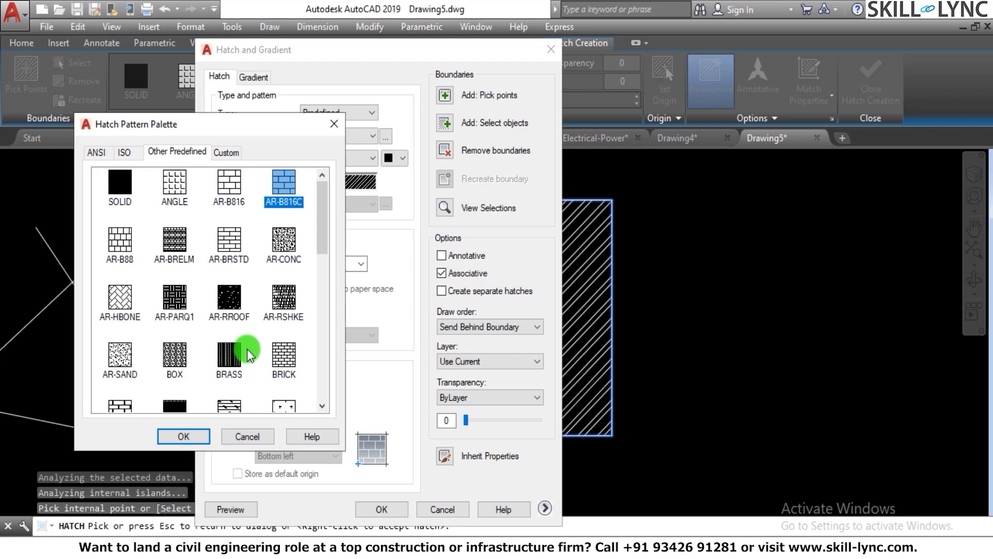
{"action": "left_click", "coordinate": [96, 151]}
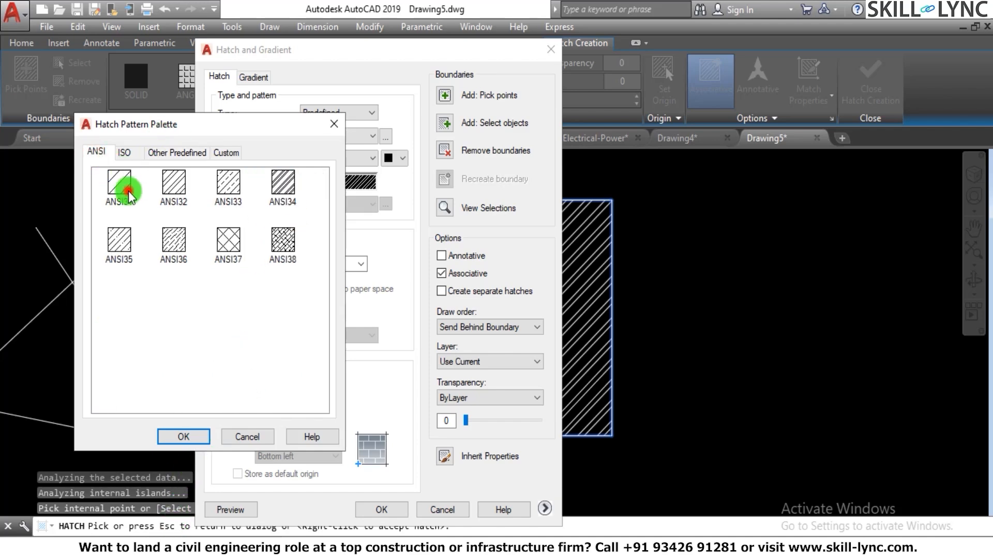
{"action": "left_click", "coordinate": [176, 187]}
{"action": "left_click", "coordinate": [188, 151]}
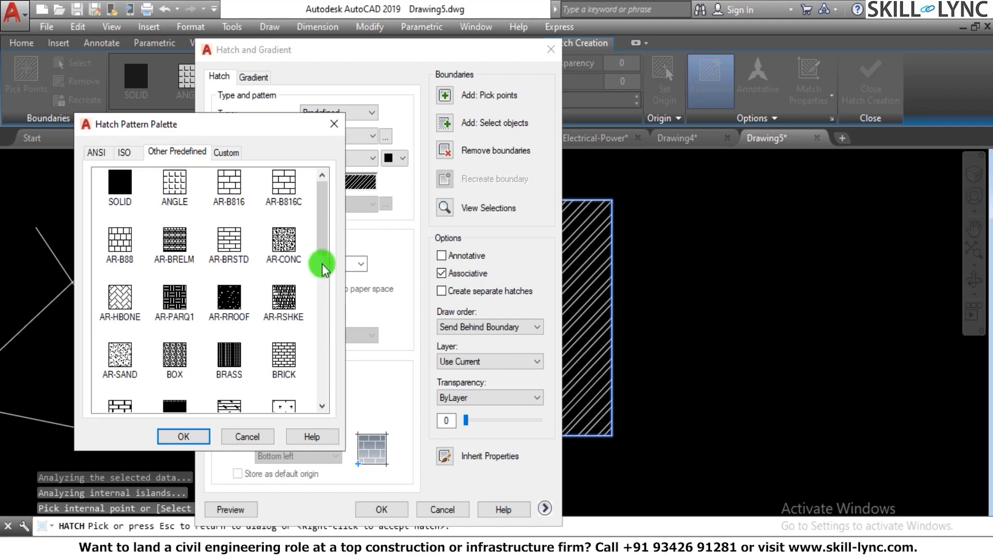
{"action": "mouse_move", "coordinate": [325, 241]}
{"action": "left_mouse_down"}
{"action": "mouse_move", "coordinate": [329, 398]}
{"action": "mouse_move", "coordinate": [333, 222]}
{"action": "mouse_move", "coordinate": [335, 239]}
{"action": "left_mouse_up"}
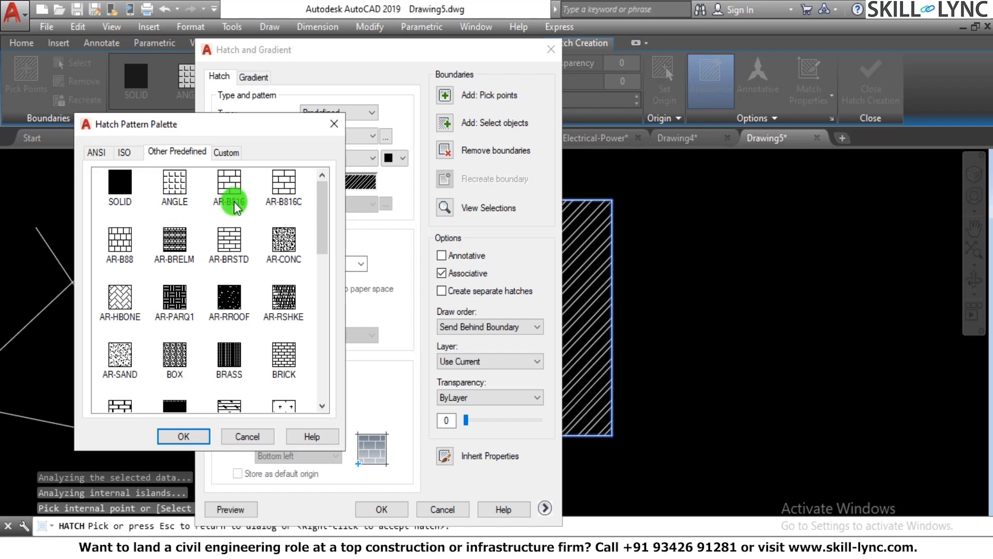
{"action": "left_click", "coordinate": [283, 191]}
{"action": "left_click", "coordinate": [183, 436]}
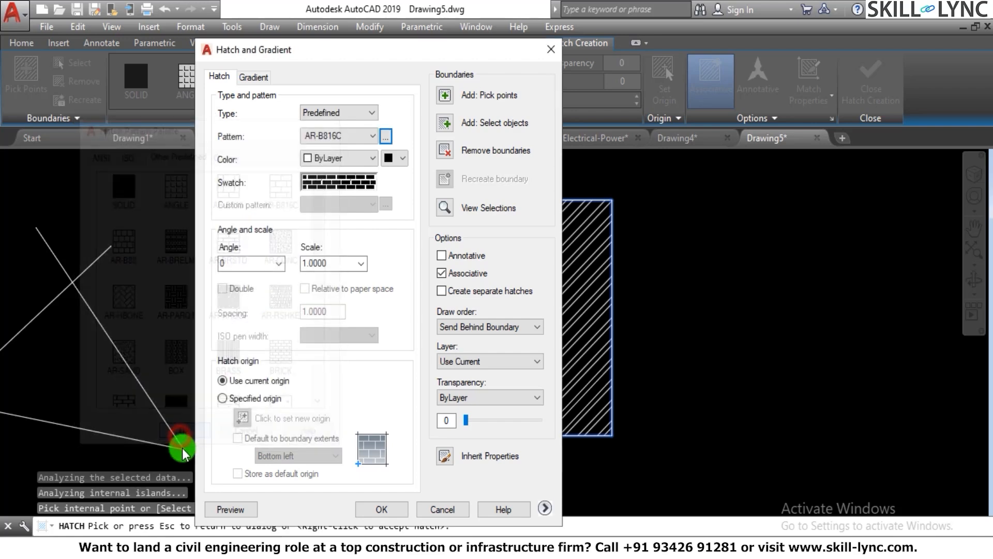
Preview the AR-B816C brick hatch in the rectangle, examine it at different magnifications, and return to the settings.
{"action": "left_click", "coordinate": [231, 509]}
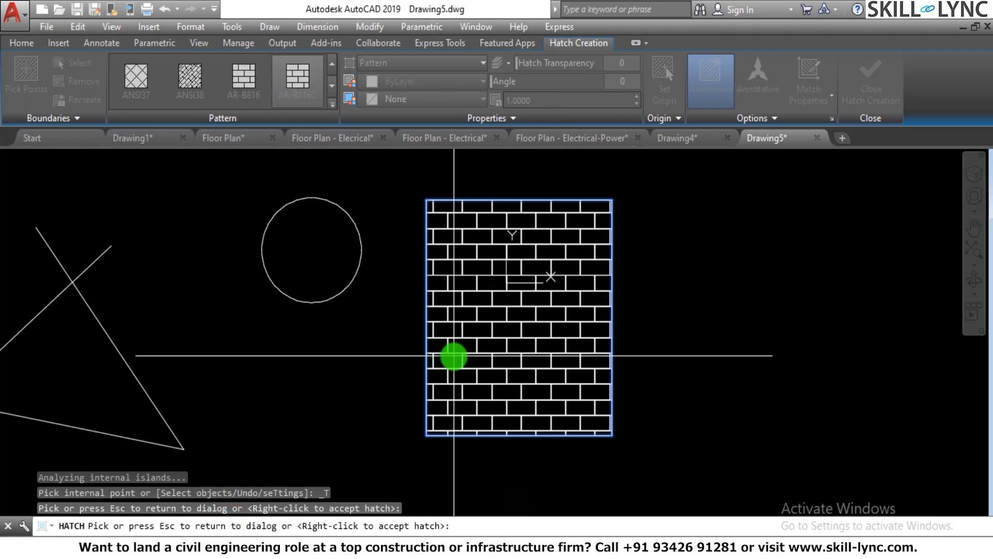
{"action": "scroll", "coordinate": [456, 352], "scroll_direction": "up", "scroll_amount": 2}
{"action": "scroll", "coordinate": [529, 304], "scroll_direction": "down", "scroll_amount": 4}
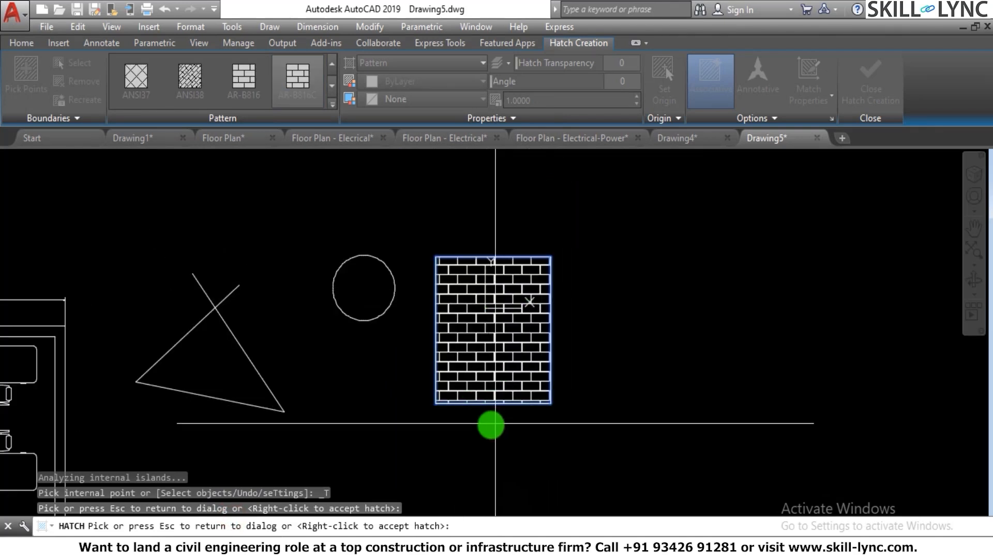
{"action": "scroll", "coordinate": [584, 342], "scroll_direction": "up", "scroll_amount": 3}
{"action": "scroll", "coordinate": [564, 340], "scroll_direction": "down", "scroll_amount": 2}
{"action": "scroll", "coordinate": [564, 339], "scroll_direction": "down", "scroll_amount": 2}
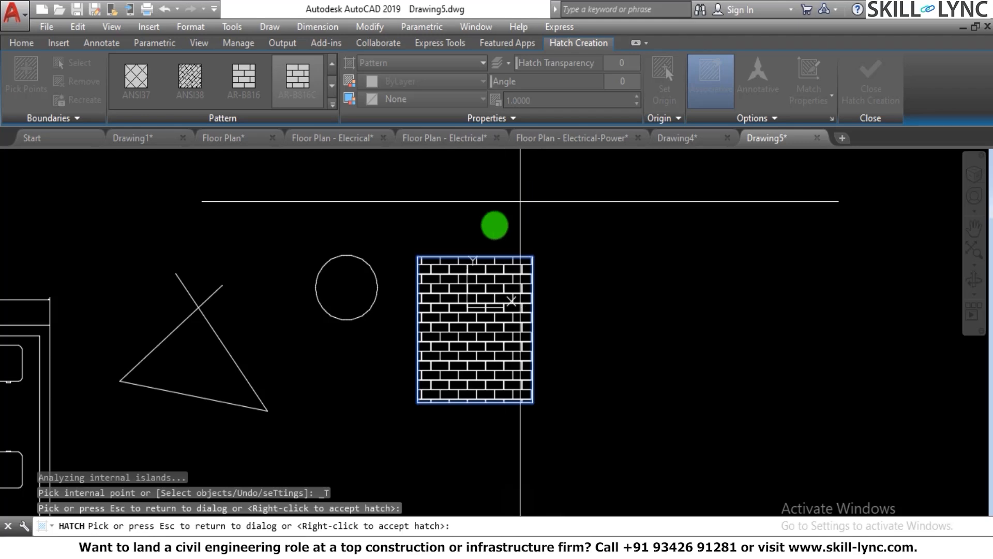
{"action": "left_click", "coordinate": [470, 339]}
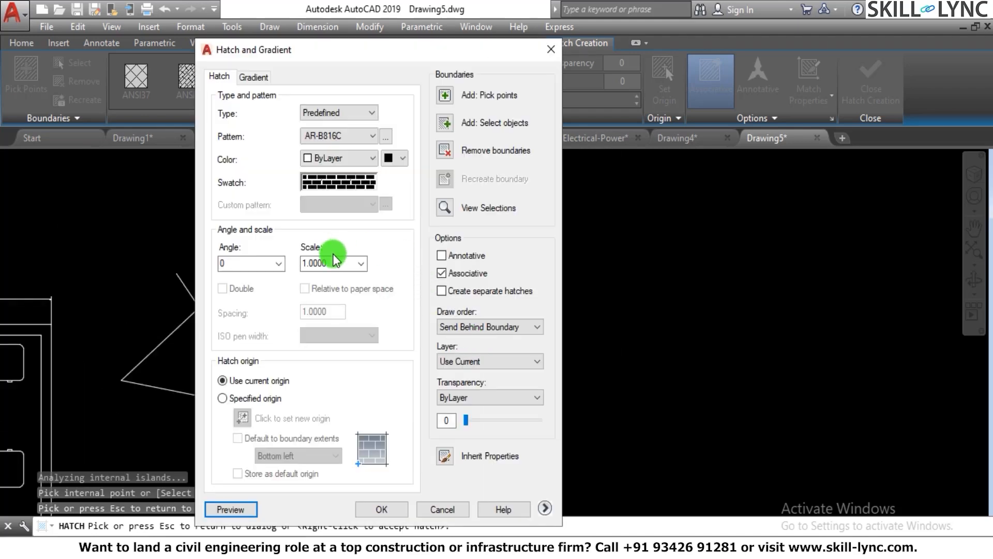
Choose the ZIGZAG pattern from the other predefined patterns and preview it in the rectangle.
{"action": "left_click", "coordinate": [385, 136]}
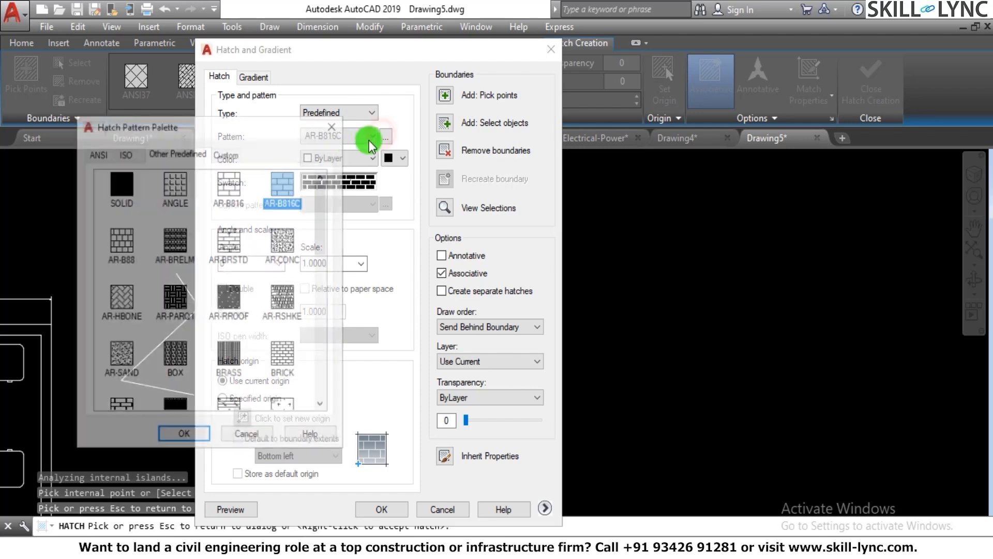
{"action": "left_click", "coordinate": [222, 152]}
{"action": "left_click", "coordinate": [174, 153]}
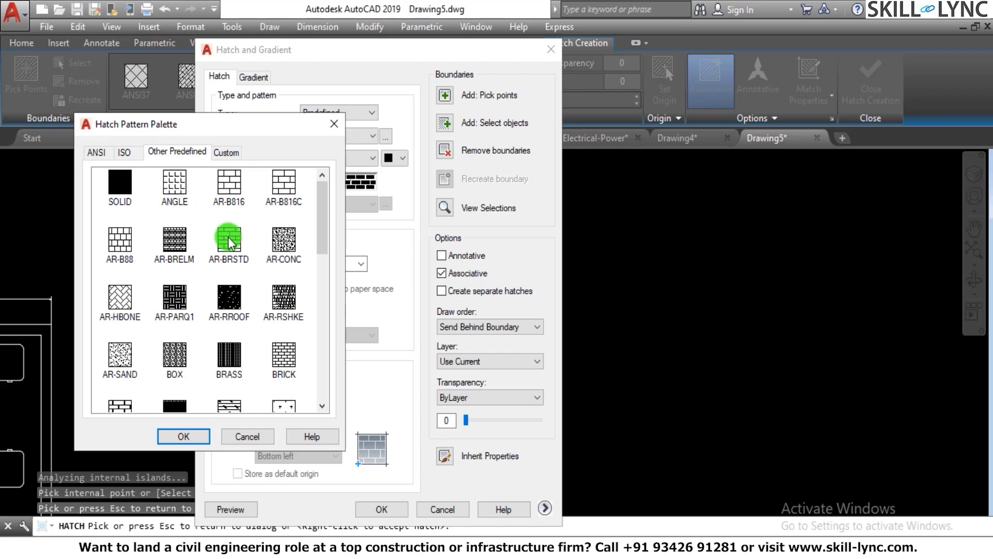
{"action": "scroll", "coordinate": [248, 251], "scroll_direction": "down", "scroll_amount": 15}
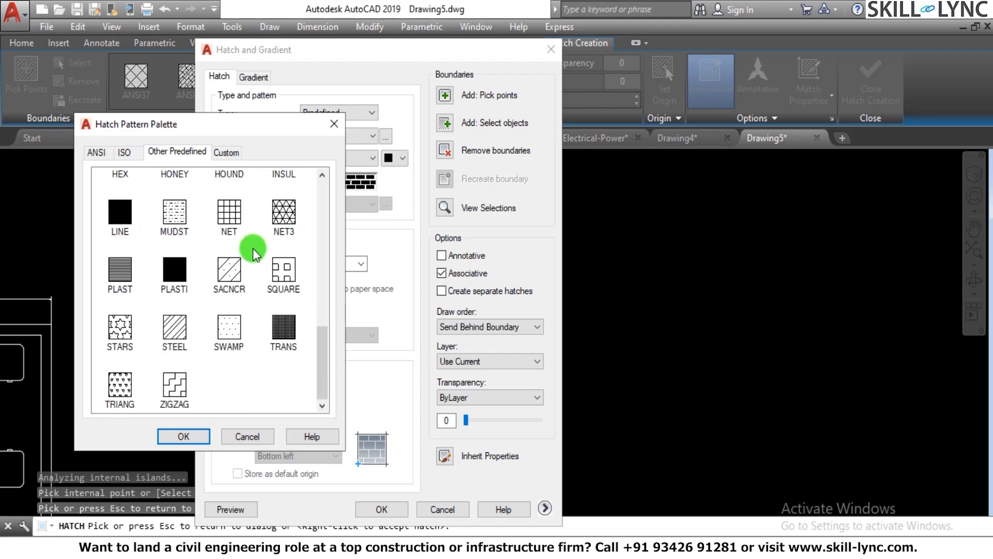
{"action": "left_click", "coordinate": [173, 384]}
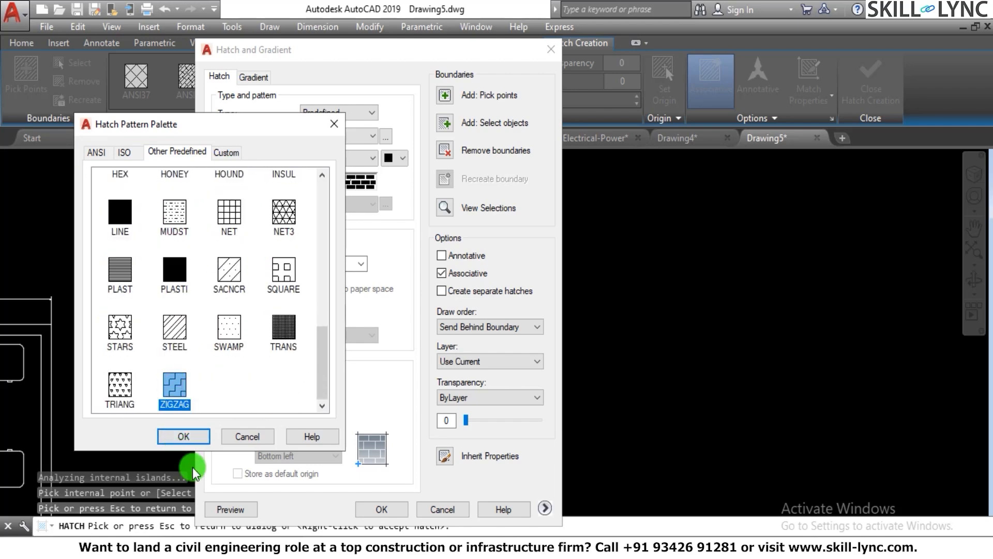
{"action": "left_click", "coordinate": [186, 437]}
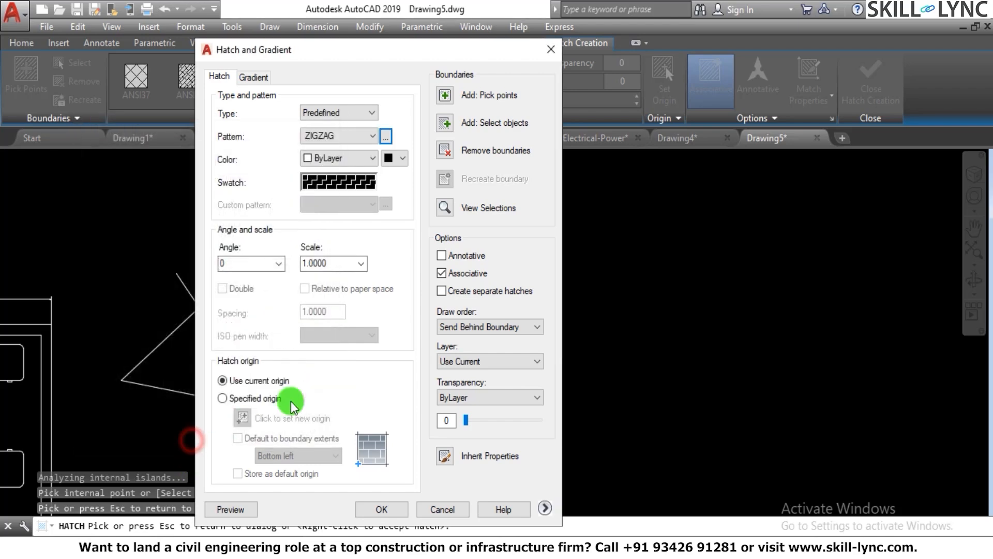
{"action": "left_click", "coordinate": [239, 509]}
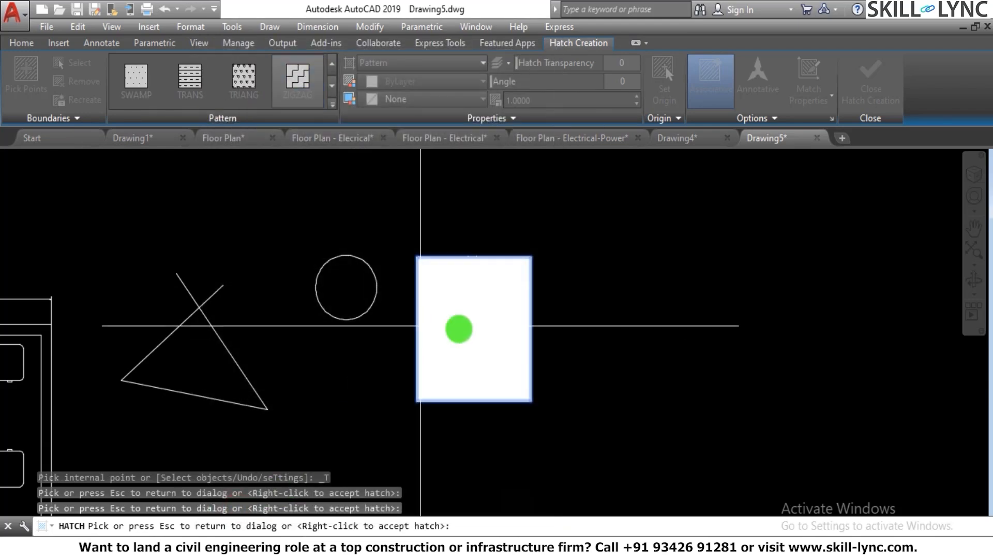
Set the ZIGZAG hatch scale to 10, preview it in the rectangle, and return to the settings.
{"action": "scroll", "coordinate": [470, 325], "scroll_direction": "up", "scroll_amount": 2}
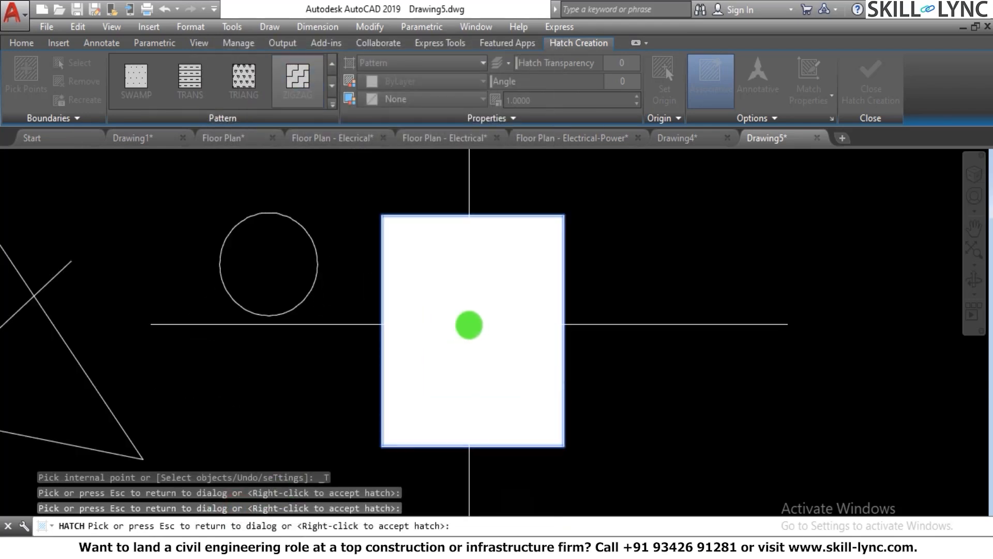
{"action": "key", "text": "Escape"}
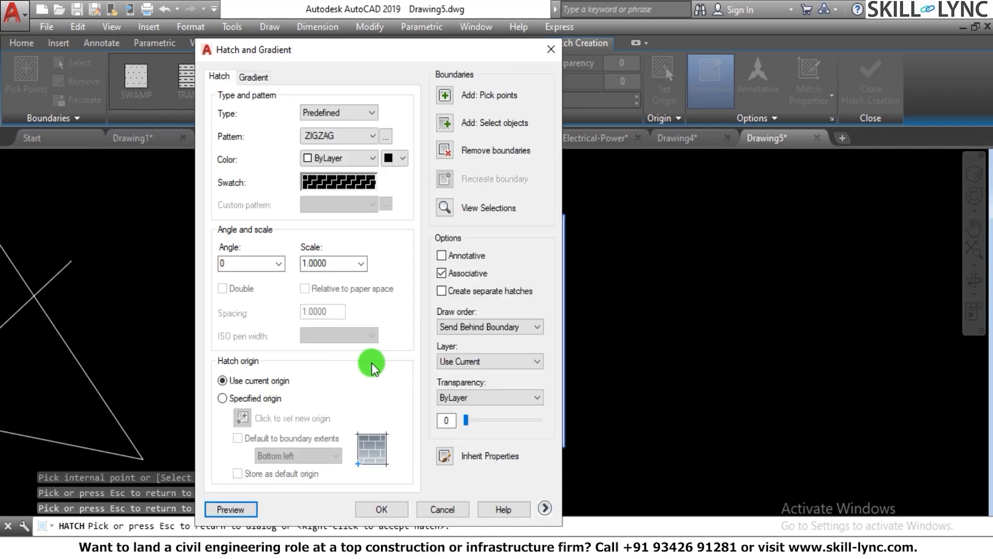
{"action": "double_click", "coordinate": [331, 263]}
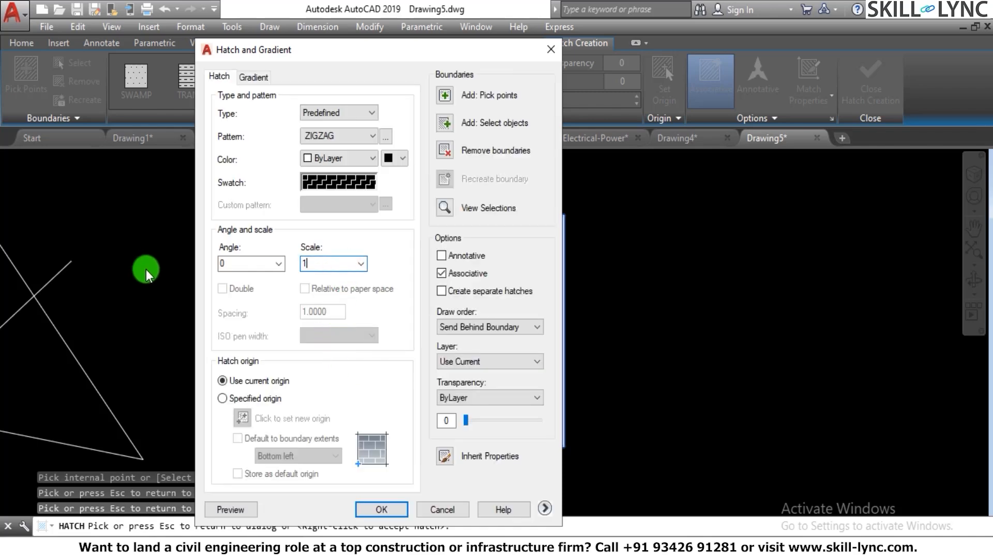
{"action": "type", "text": "10"}
{"action": "left_click", "coordinate": [242, 509]}
{"action": "left_click", "coordinate": [388, 419]}
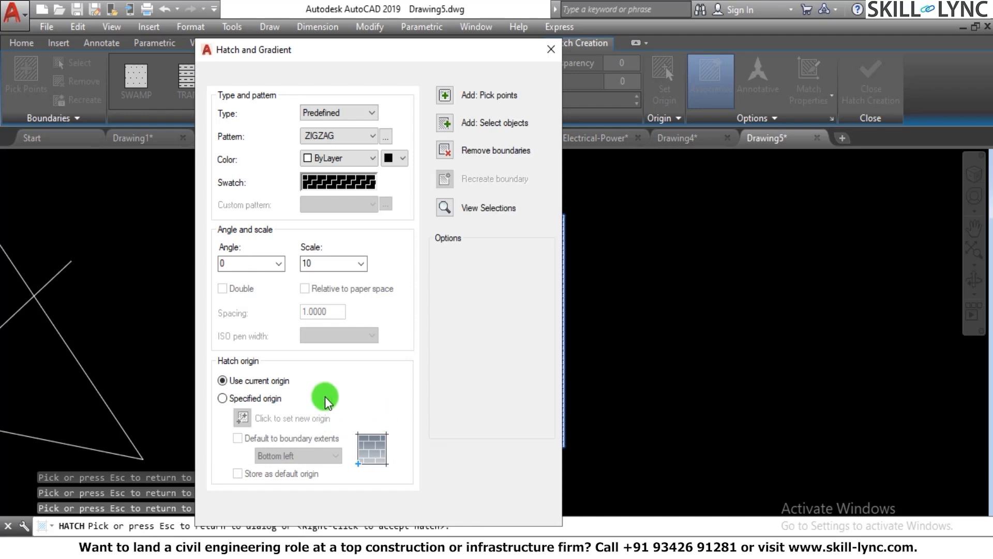
Set the ZIGZAG hatch scale to 20, preview it at different magnifications, and return to the settings.
{"action": "double_click", "coordinate": [337, 263]}
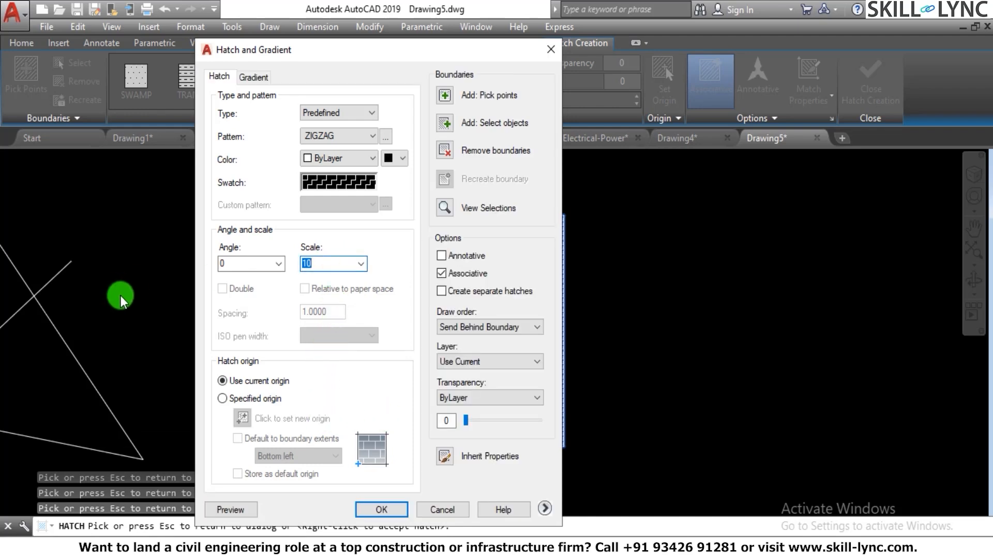
{"action": "left_click", "coordinate": [240, 508]}
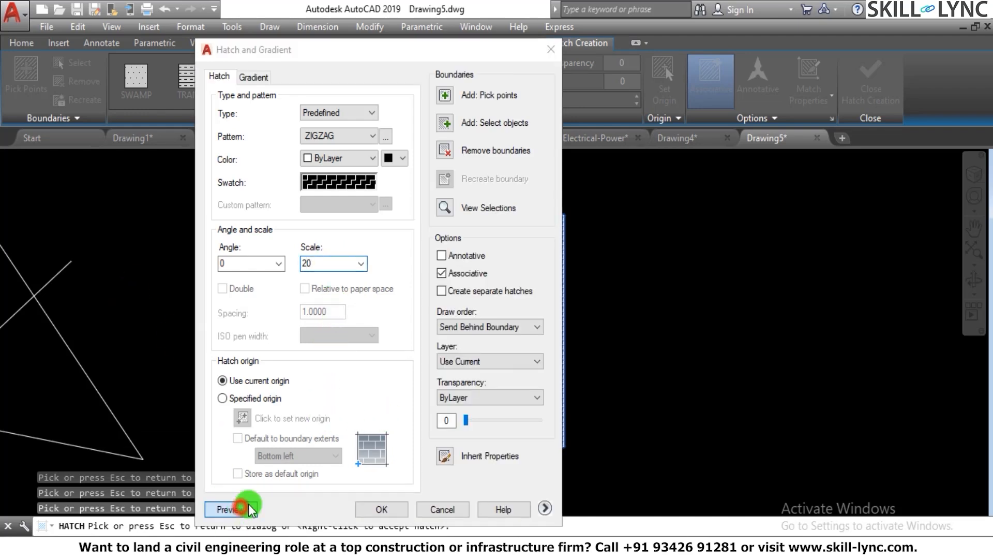
{"action": "scroll", "coordinate": [484, 401], "scroll_direction": "up", "scroll_amount": 4}
{"action": "scroll", "coordinate": [488, 384], "scroll_direction": "down", "scroll_amount": 5}
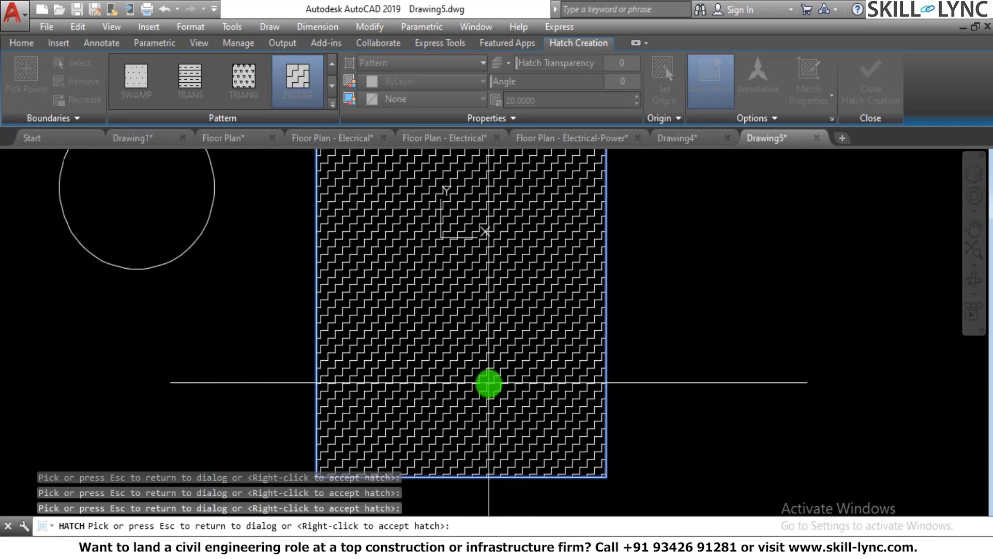
{"action": "scroll", "coordinate": [510, 362], "scroll_direction": "up", "scroll_amount": 2}
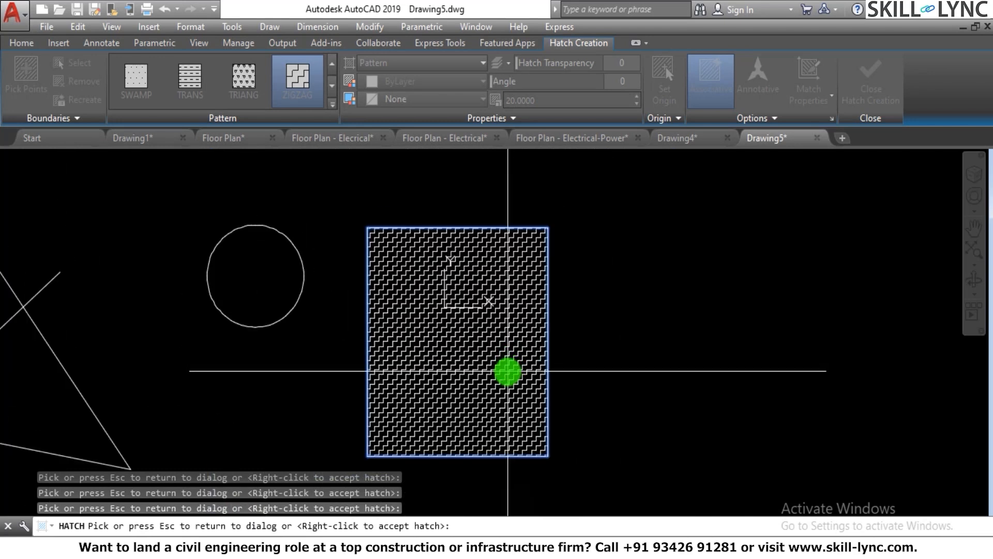
{"action": "key", "text": "Escape"}
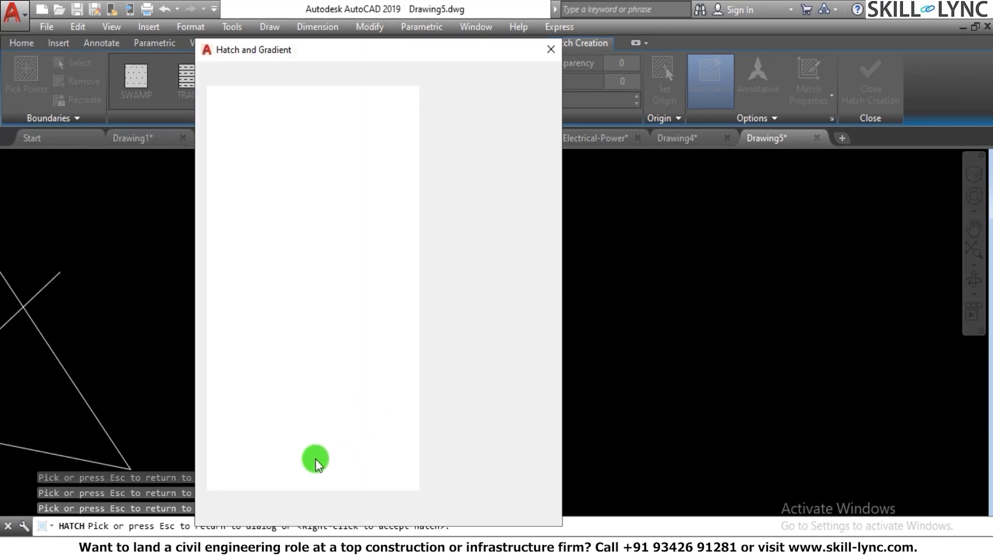
Set the hatch scale to 30 and preview the ZIGZAG pattern in the rectangle.
{"action": "double_click", "coordinate": [343, 263]}
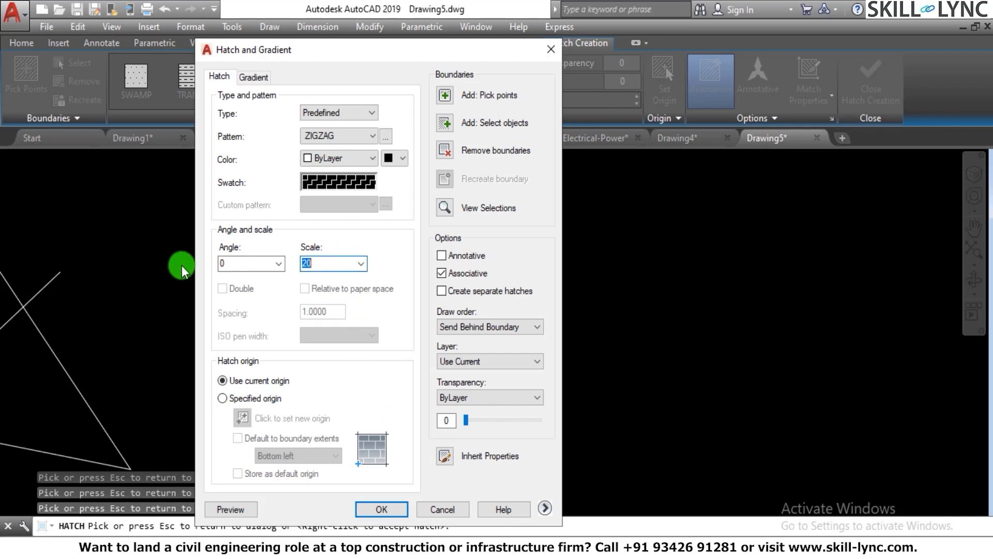
{"action": "type", "text": "30"}
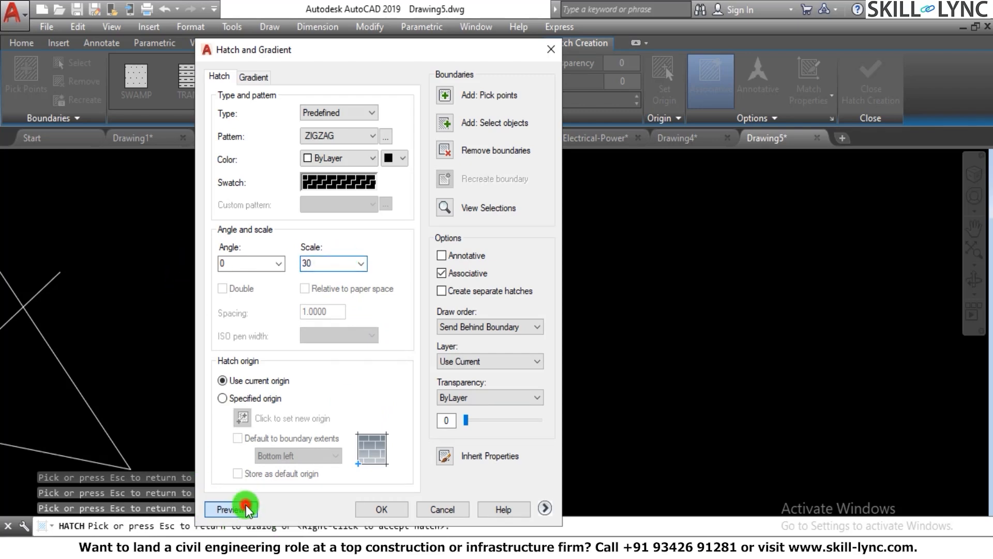
{"action": "left_click", "coordinate": [246, 505]}
{"action": "left_click", "coordinate": [462, 374]}
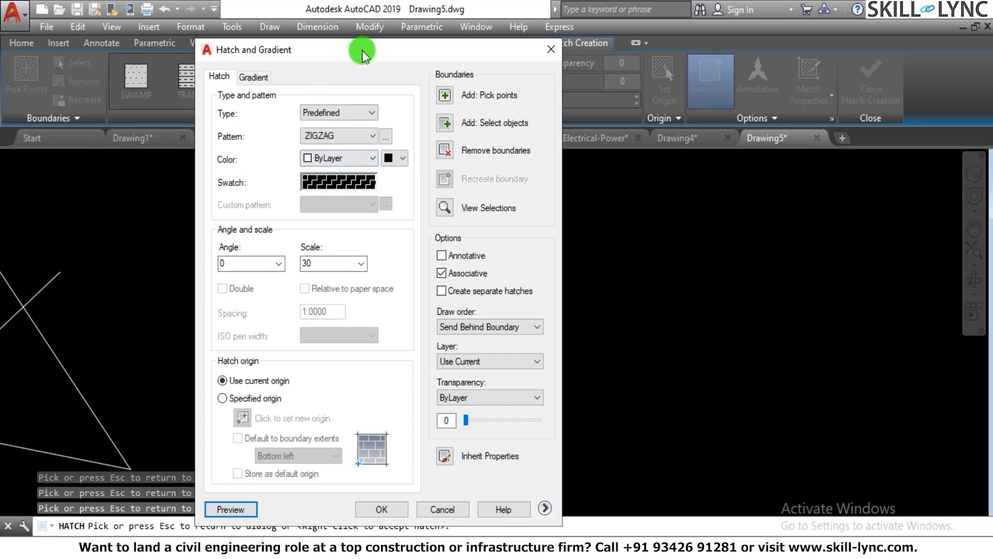
Move the settings dialog off the rectangle and set the hatch color to Red.
{"action": "mouse_move", "coordinate": [363, 50]}
{"action": "left_mouse_down"}
{"action": "mouse_move", "coordinate": [724, 110]}
{"action": "mouse_move", "coordinate": [689, 104]}
{"action": "left_mouse_up"}
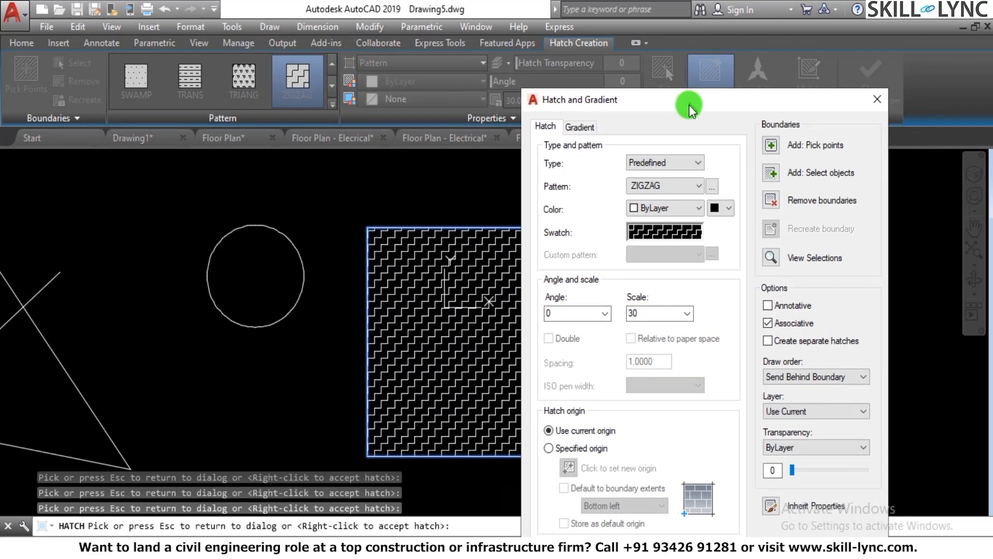
{"action": "left_click", "coordinate": [657, 207]}
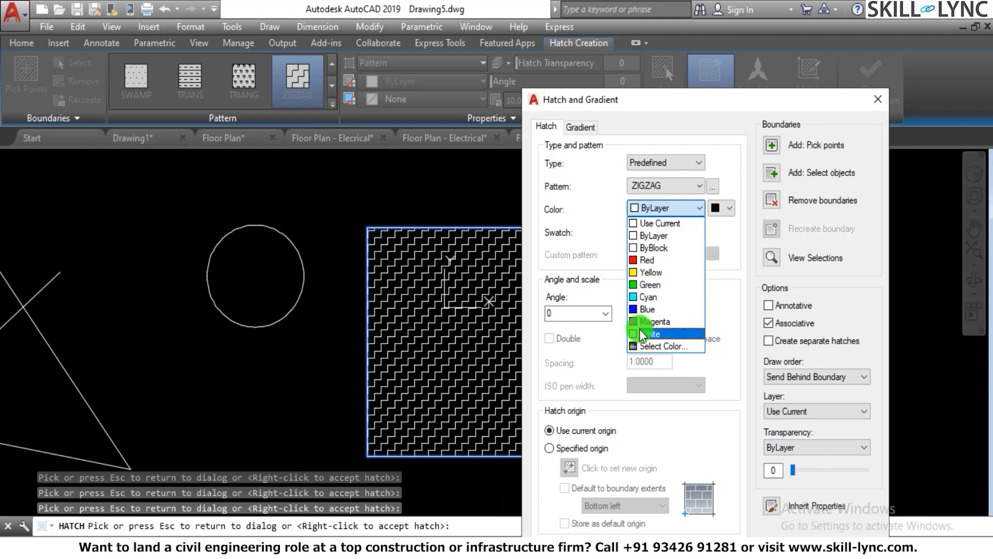
{"action": "left_click", "coordinate": [643, 259]}
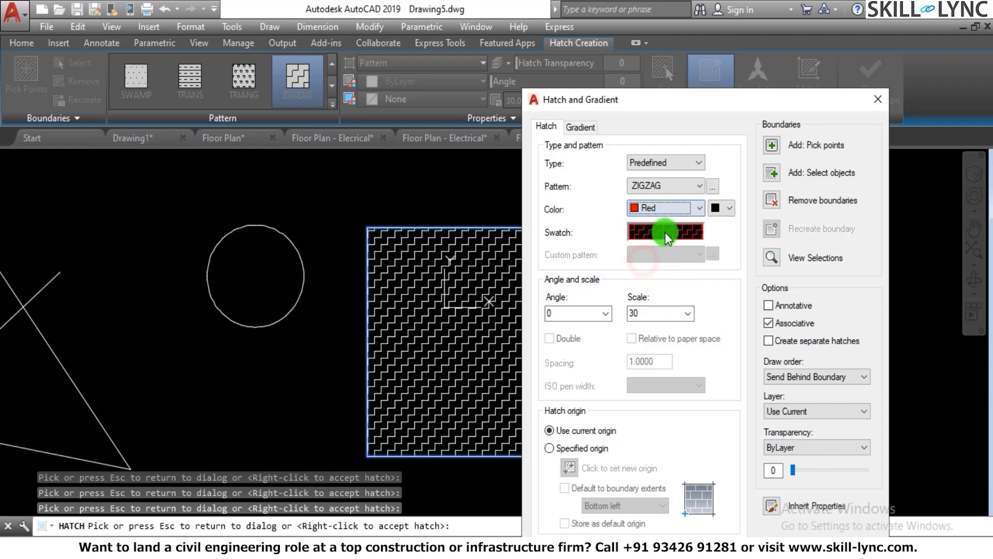
Choose AR-B816 from the other predefined patterns as the hatch pattern.
{"action": "left_click", "coordinate": [670, 185]}
{"action": "left_click", "coordinate": [699, 186]}
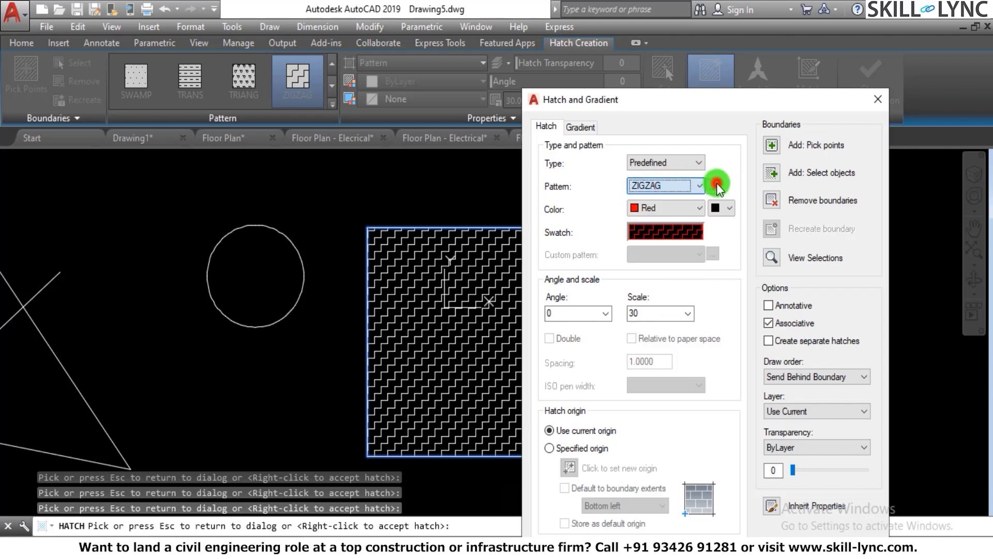
{"action": "left_click", "coordinate": [713, 186]}
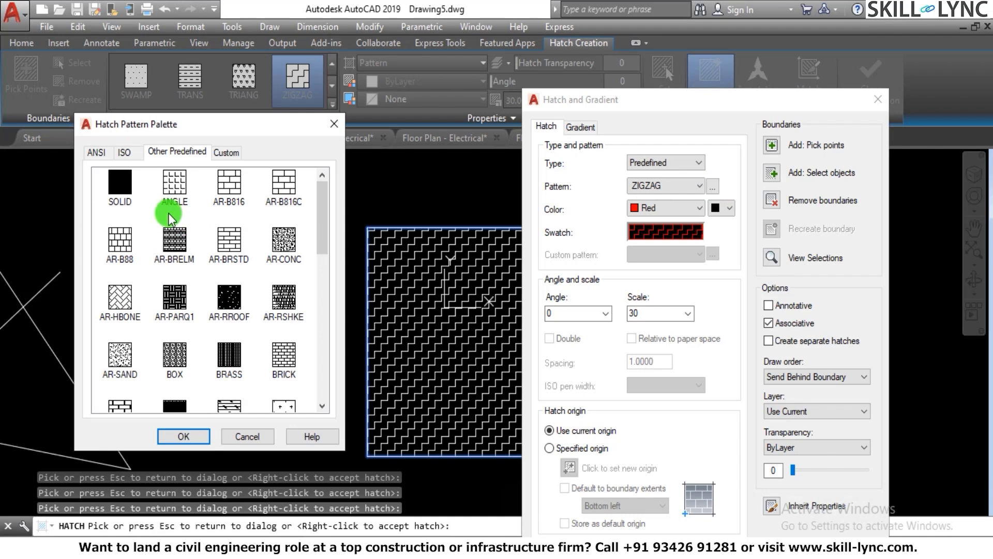
{"action": "left_click", "coordinate": [234, 186]}
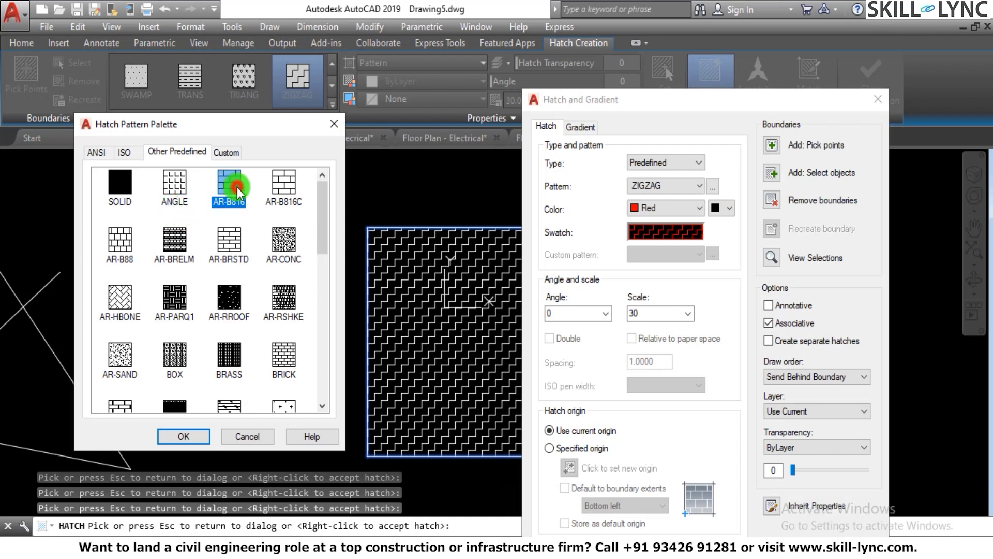
{"action": "left_click", "coordinate": [177, 438]}
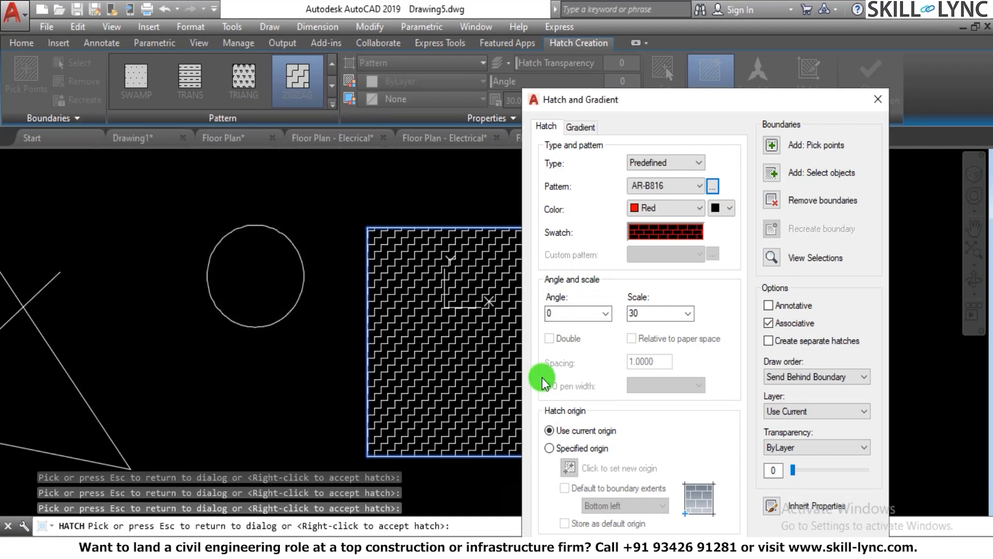
Choose SQUARE as the hatch pattern and check its swatch among the other predefined patterns.
{"action": "left_click", "coordinate": [697, 185]}
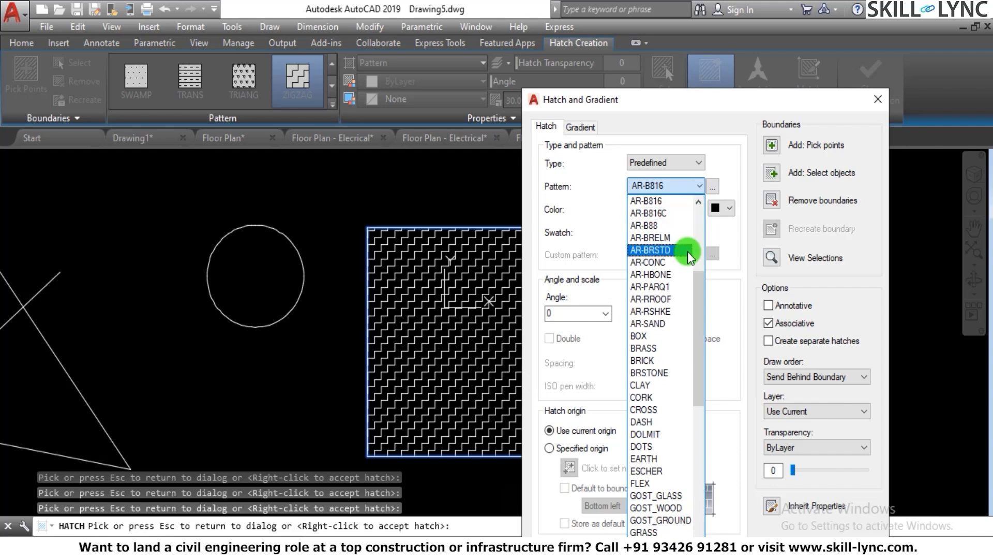
{"action": "left_click_drag", "start_coordinate": [698, 291], "coordinate": [677, 437]}
{"action": "left_click", "coordinate": [647, 508]}
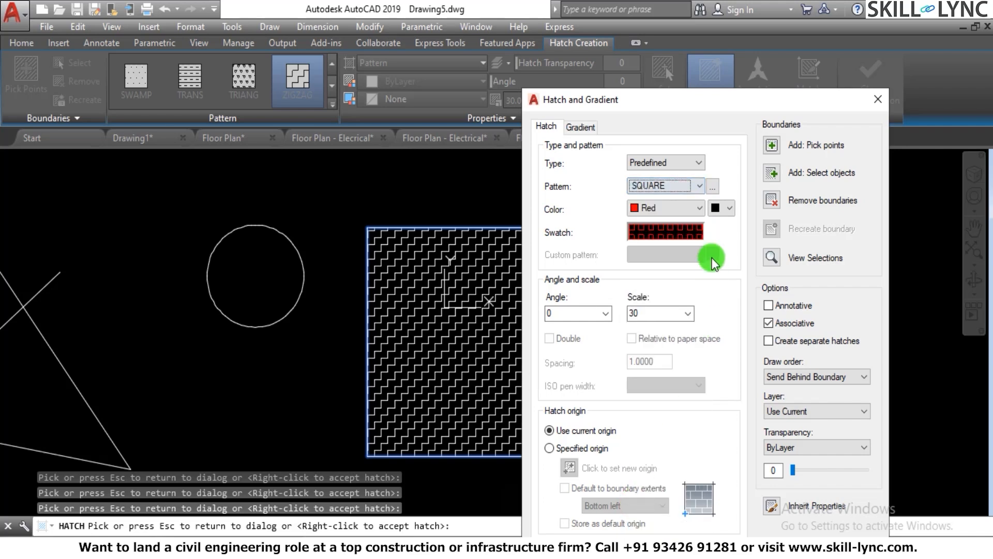
{"action": "left_click", "coordinate": [714, 187]}
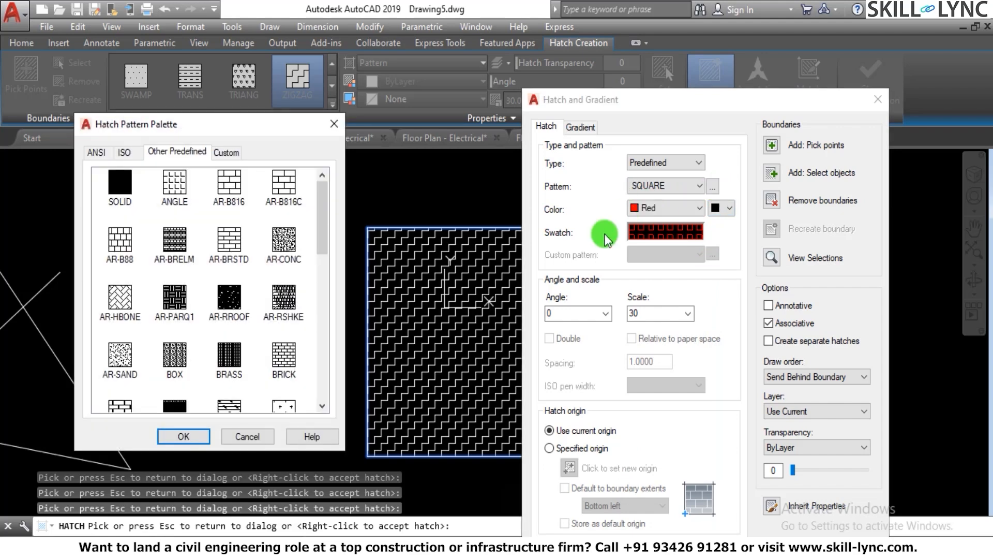
{"action": "left_click_drag", "start_coordinate": [325, 234], "coordinate": [309, 370]}
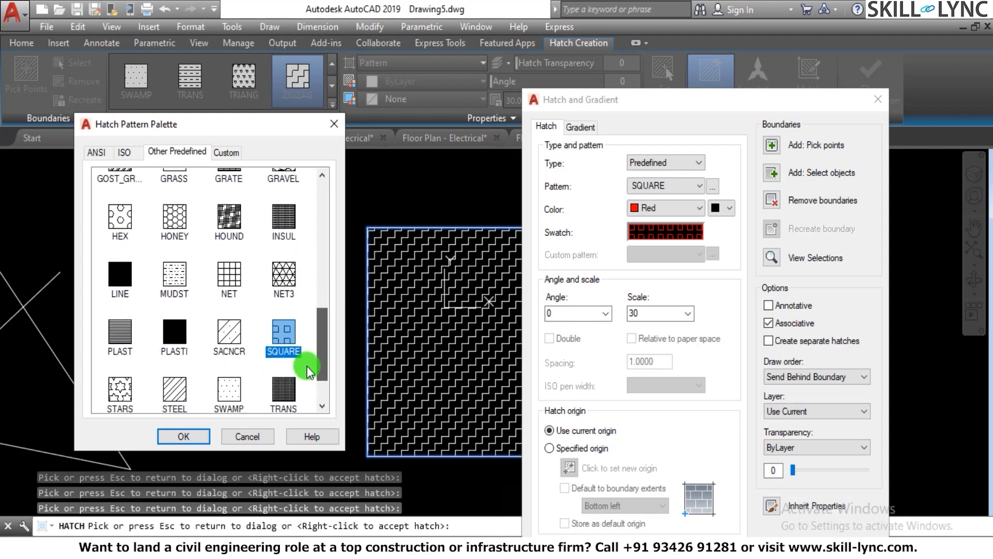
{"action": "left_click", "coordinate": [184, 436]}
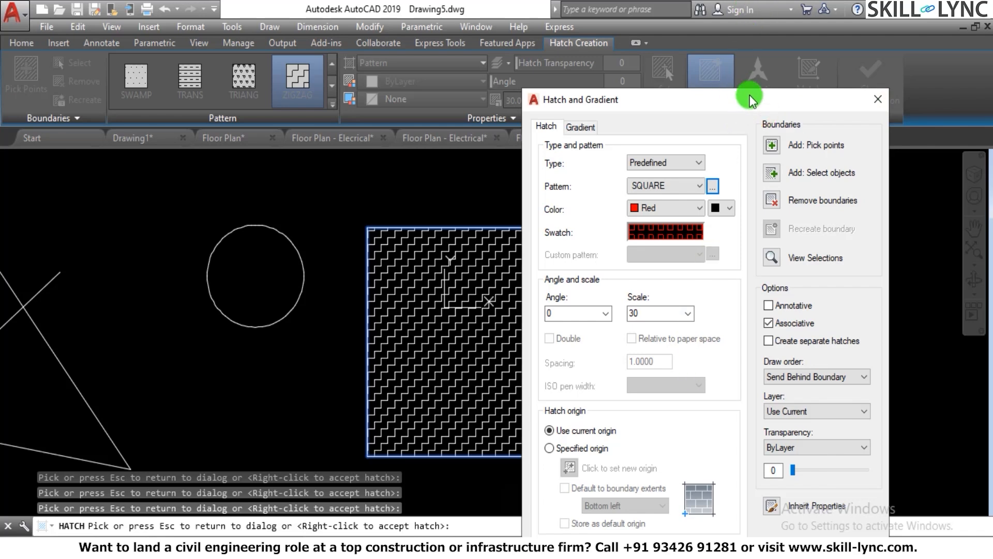
Preview the red SQUARE hatch in the rectangle, examine it up close, and return to the settings.
{"action": "left_click_drag", "start_coordinate": [749, 99], "coordinate": [770, 35]}
{"action": "left_click", "coordinate": [578, 472]}
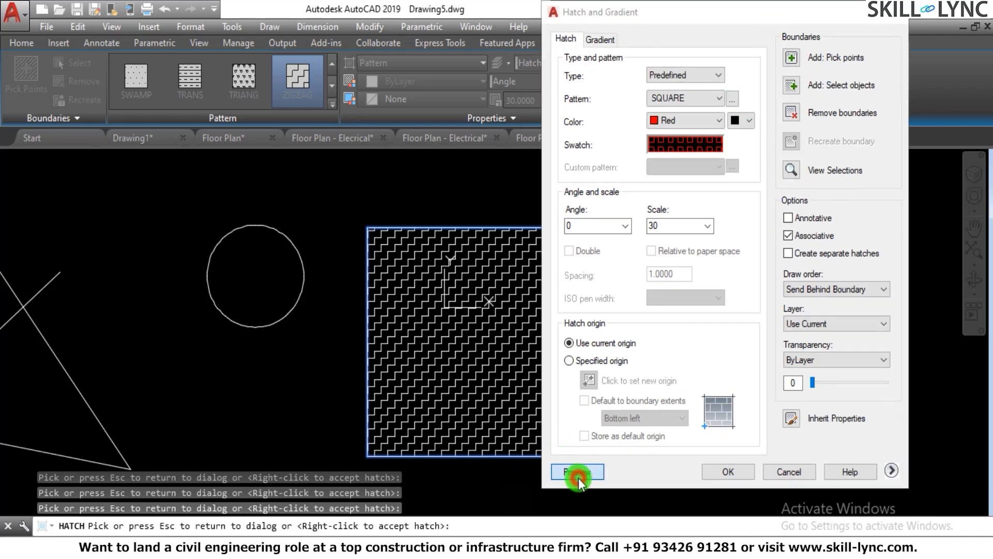
{"action": "scroll", "coordinate": [512, 405], "scroll_direction": "up", "scroll_amount": 2}
{"action": "scroll", "coordinate": [512, 405], "scroll_direction": "down", "scroll_amount": 1}
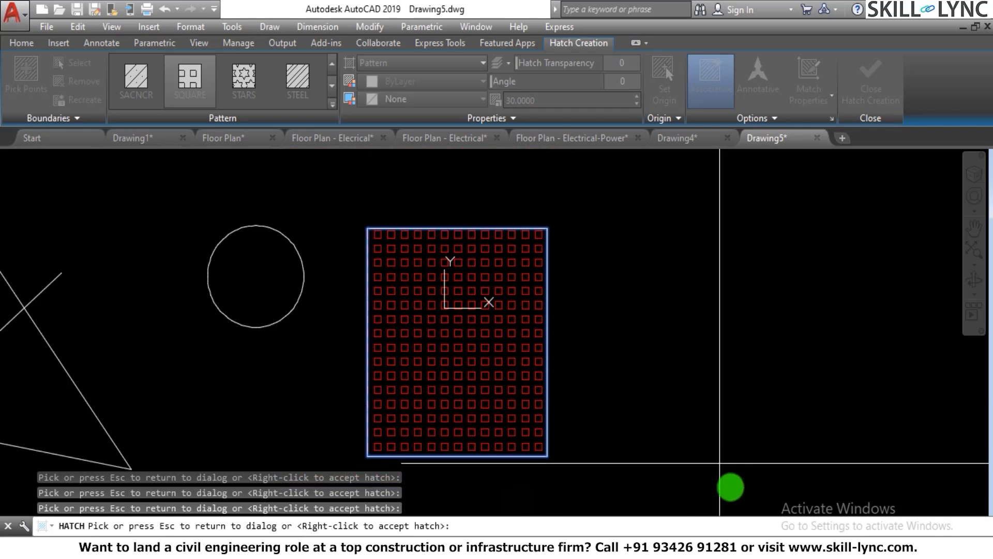
{"action": "scroll", "coordinate": [605, 345], "scroll_direction": "up", "scroll_amount": 1}
{"action": "key", "text": "Escape"}
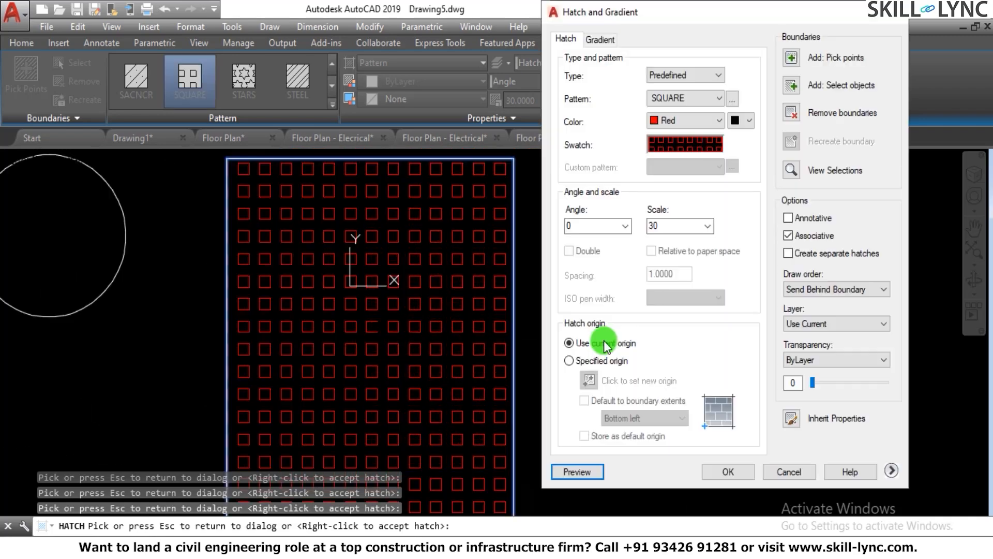
Set the hatch background to yellow, index color 50, and preview the SQUARE hatch in the rectangle.
{"action": "double_click", "coordinate": [679, 226]}
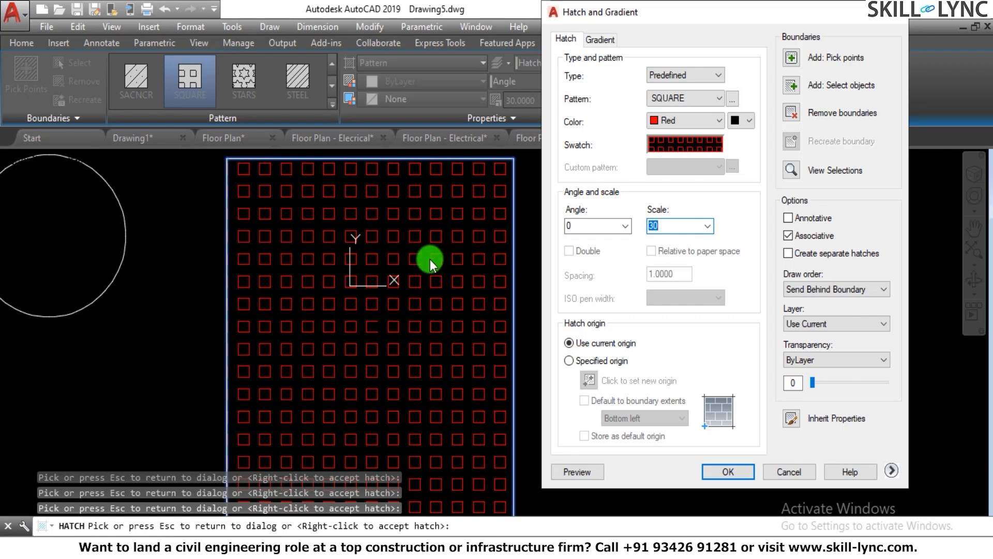
{"action": "left_click", "coordinate": [748, 121]}
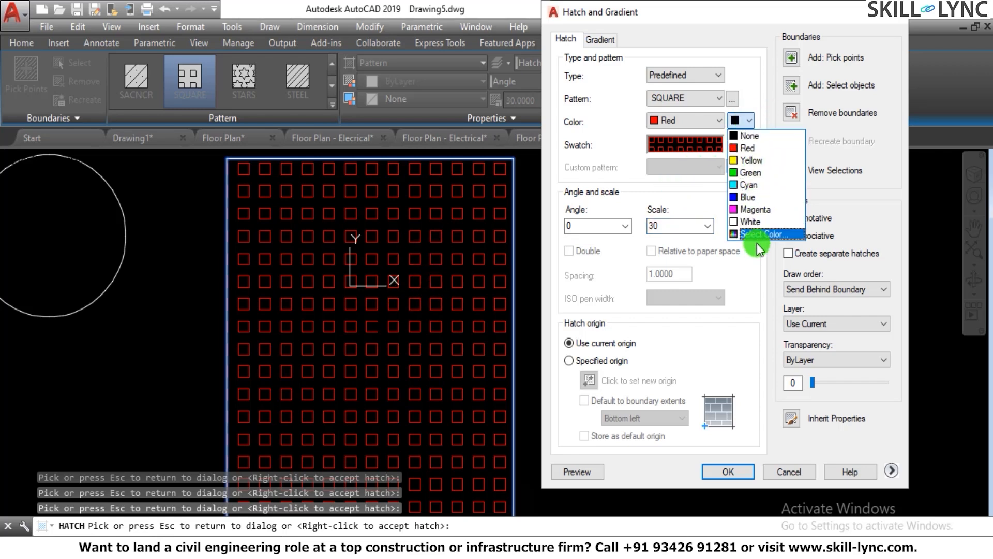
{"action": "left_click", "coordinate": [755, 240]}
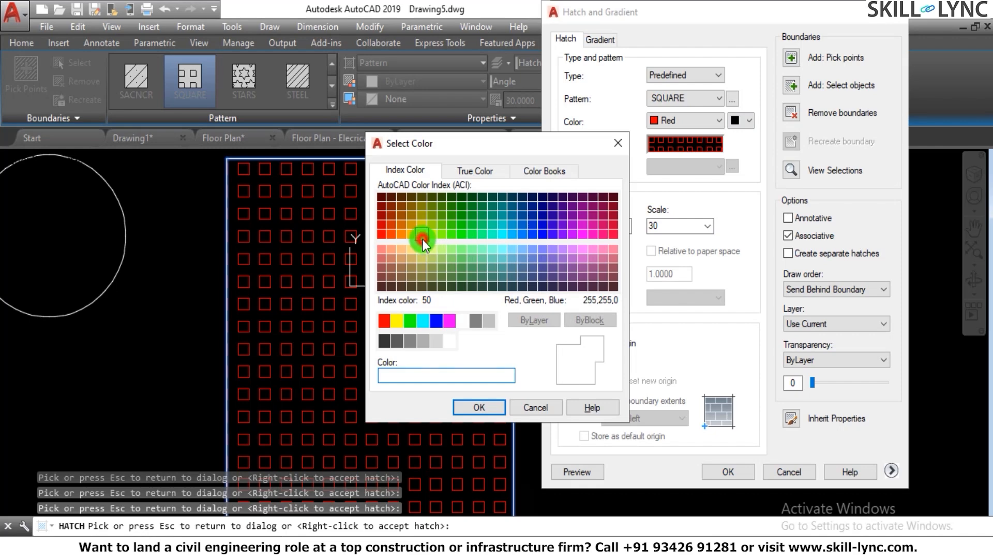
{"action": "left_click", "coordinate": [423, 239]}
{"action": "left_click", "coordinate": [493, 409]}
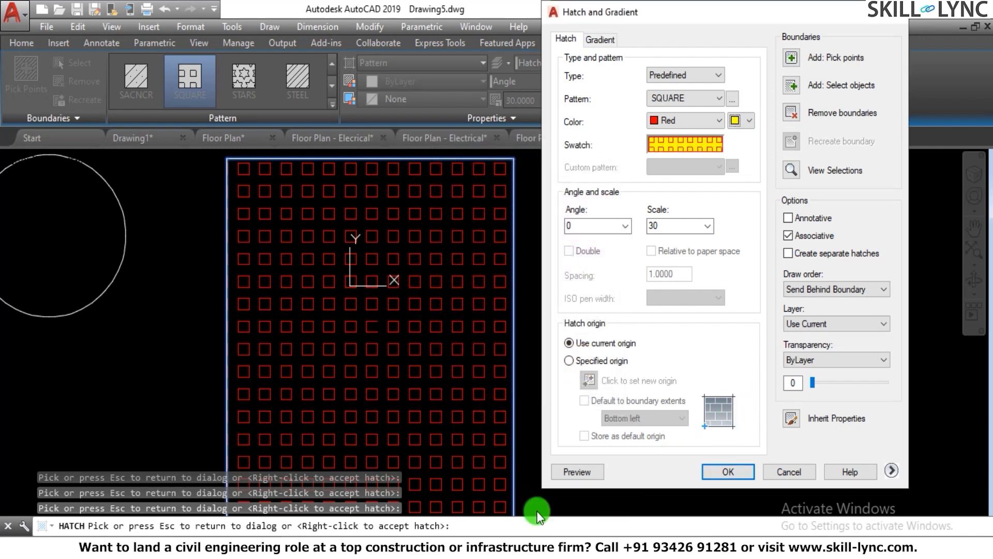
{"action": "left_click", "coordinate": [578, 473]}
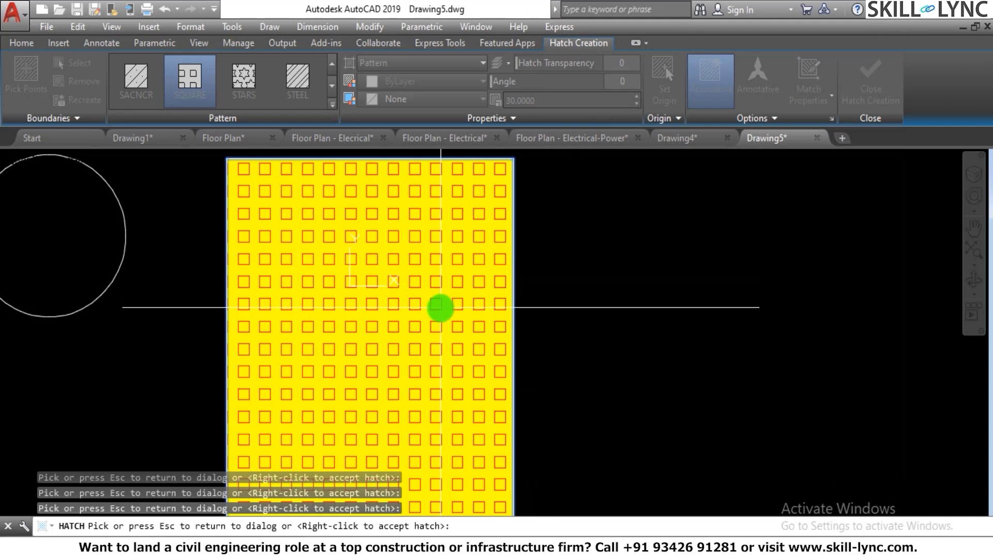
{"action": "key", "text": "Escape"}
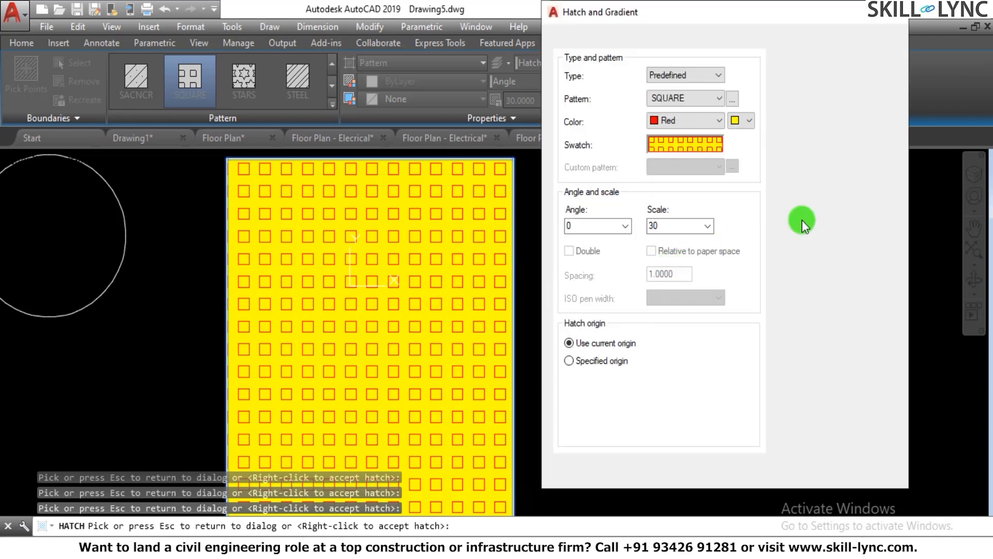
Choose ANSI31 from the ANSI patterns as the hatch pattern.
{"action": "left_click_drag", "start_coordinate": [736, 15], "coordinate": [721, 51]}
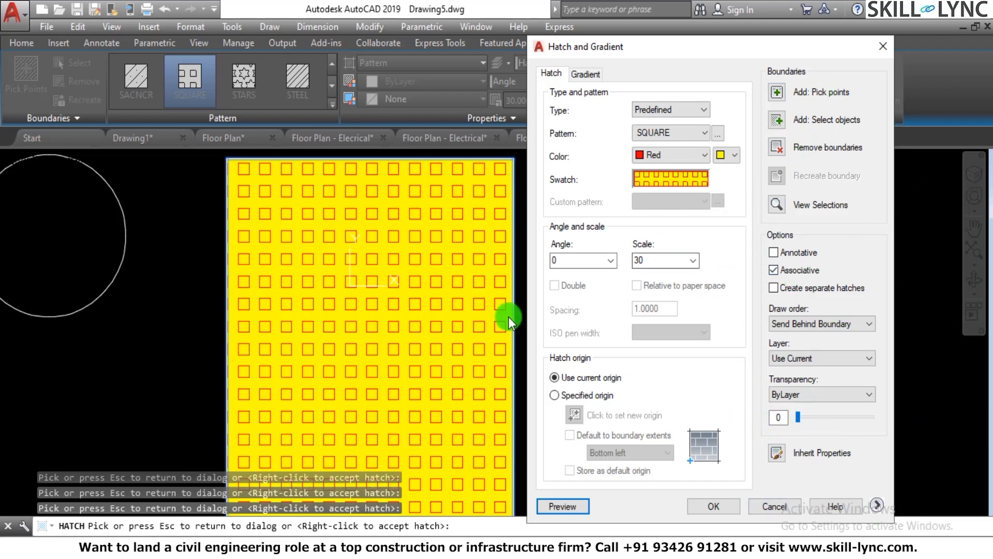
{"action": "left_click", "coordinate": [688, 135]}
{"action": "left_click", "coordinate": [686, 137]}
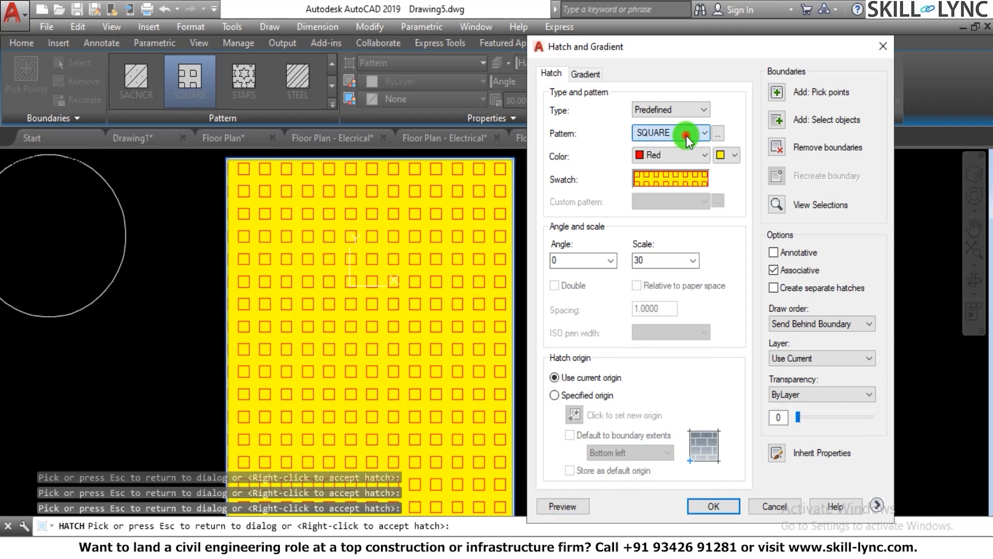
{"action": "left_click", "coordinate": [685, 156]}
{"action": "left_click", "coordinate": [686, 156]}
{"action": "left_click", "coordinate": [702, 130]}
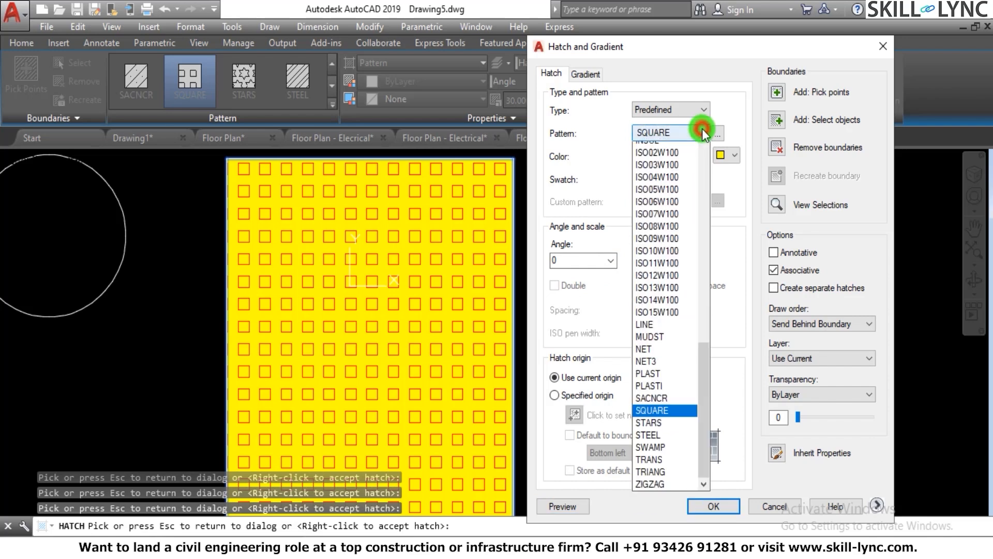
{"action": "left_click", "coordinate": [703, 129]}
{"action": "left_click", "coordinate": [718, 133]}
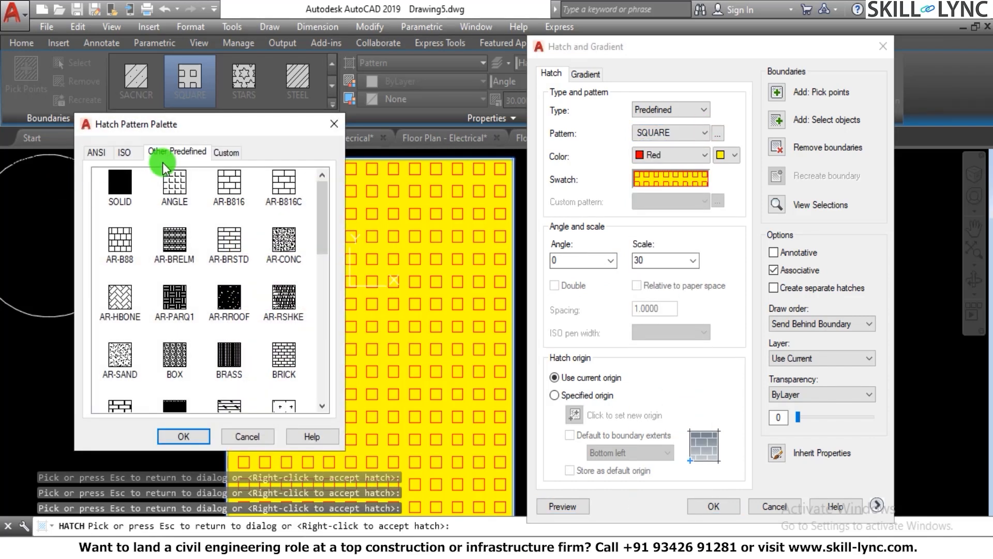
{"action": "left_click", "coordinate": [124, 152]}
{"action": "left_click", "coordinate": [97, 151]}
{"action": "left_click", "coordinate": [120, 184]}
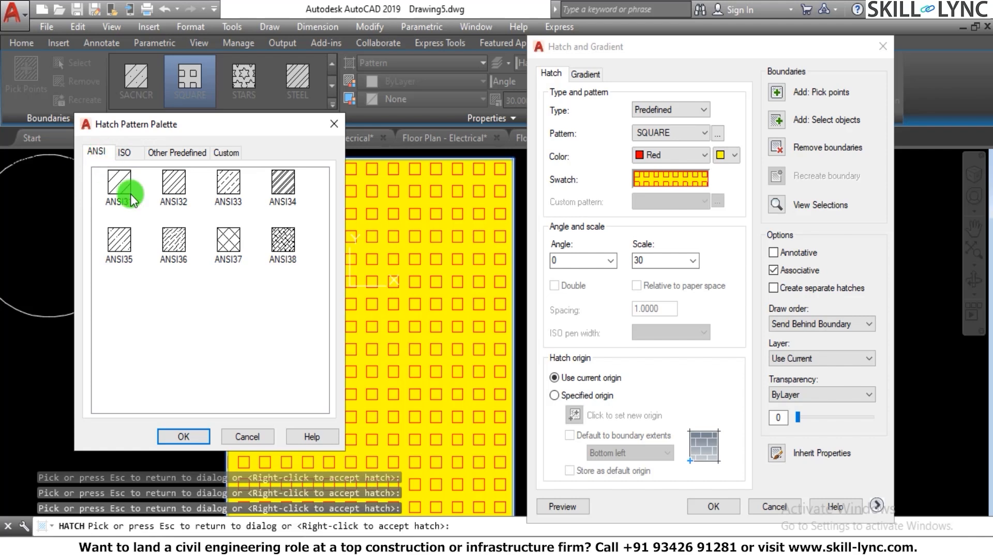
{"action": "left_click", "coordinate": [194, 435]}
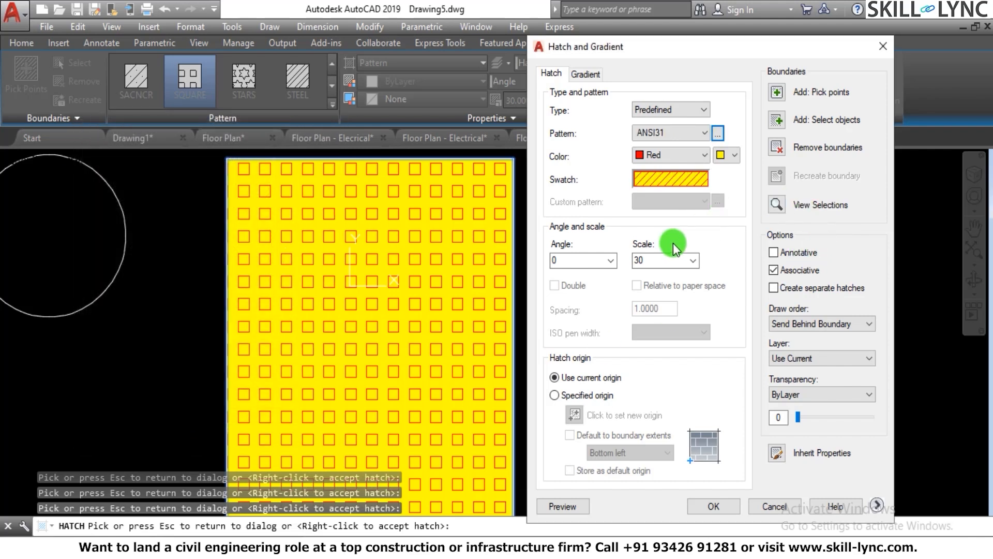
Preview the ANSI31 hatch in the rectangle, then set its angle to 90 and preview it again.
{"action": "left_click", "coordinate": [569, 504]}
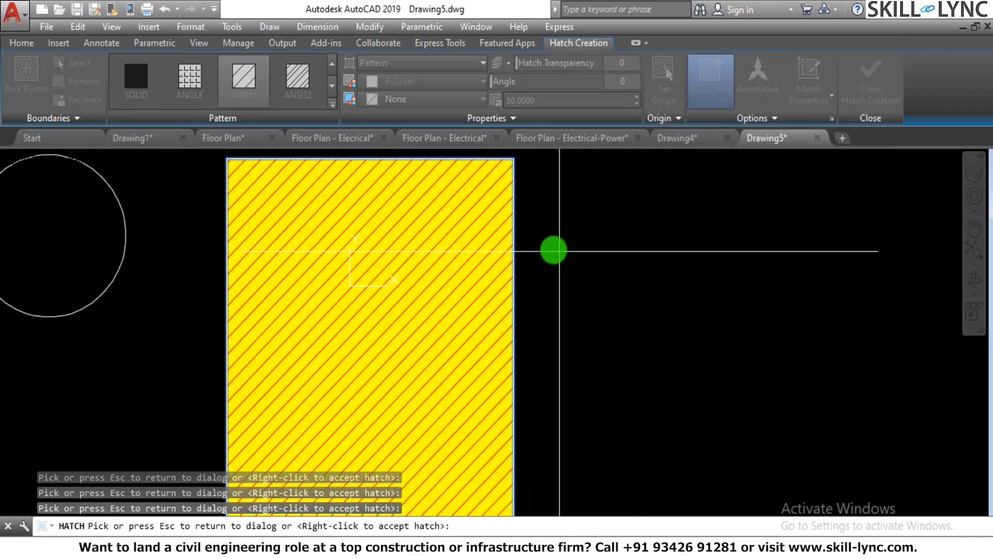
{"action": "left_click", "coordinate": [556, 249]}
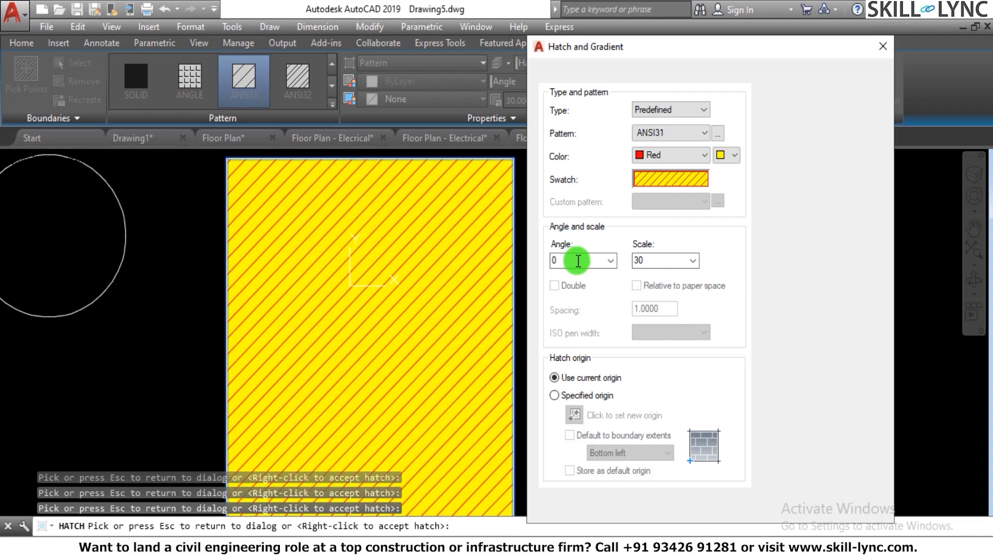
{"action": "left_click", "coordinate": [578, 260]}
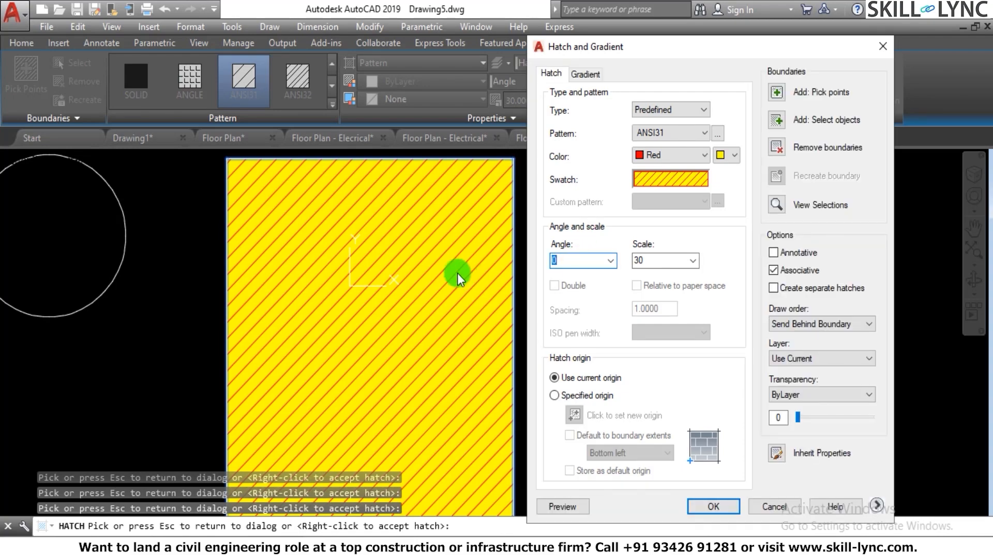
{"action": "left_click", "coordinate": [576, 511]}
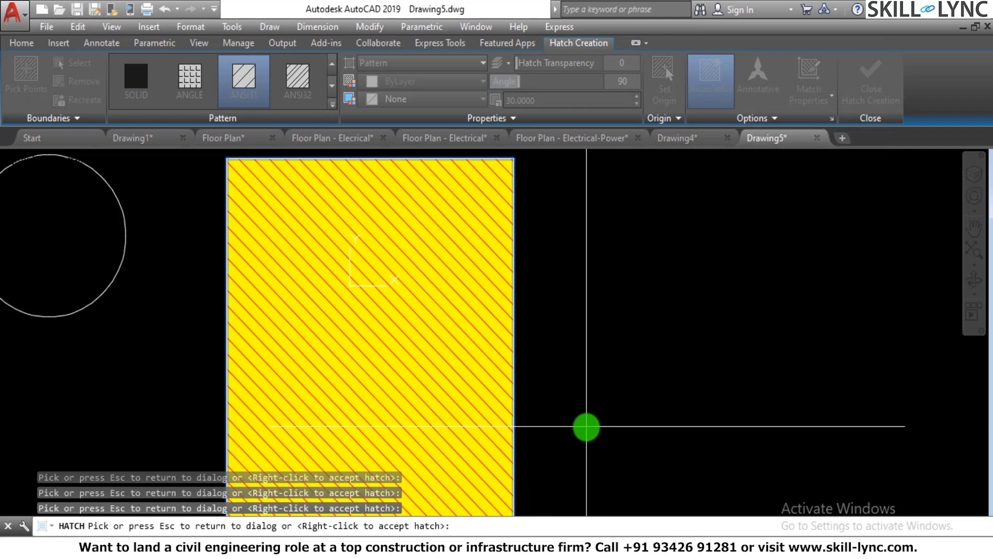
{"action": "left_click", "coordinate": [587, 421]}
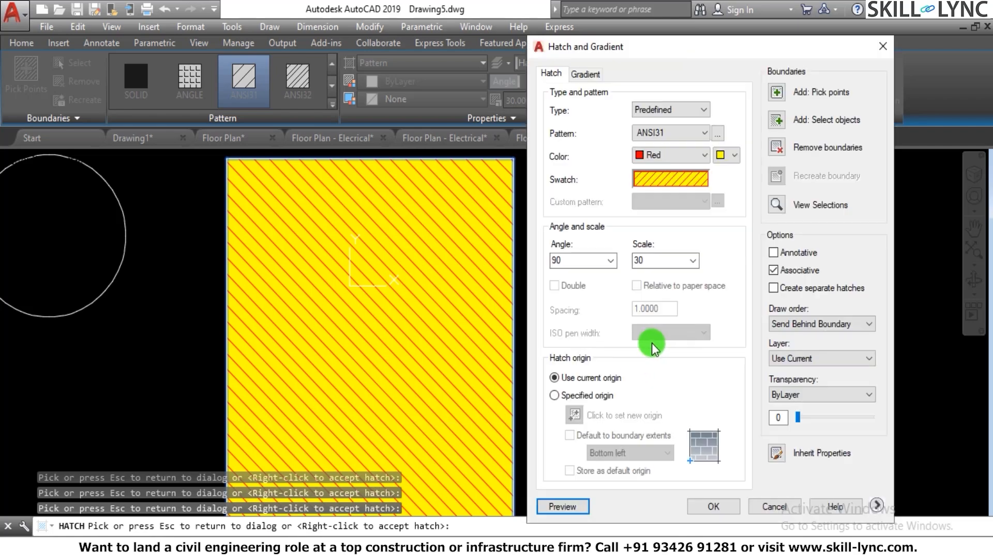
Change the hatch type from Predefined to User defined.
{"action": "left_click", "coordinate": [662, 109]}
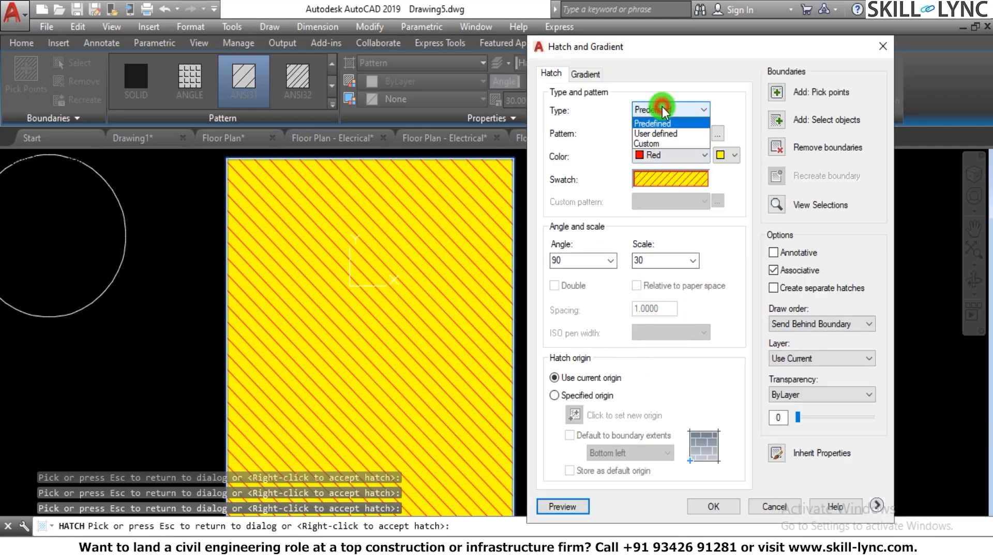
{"action": "left_click", "coordinate": [655, 133]}
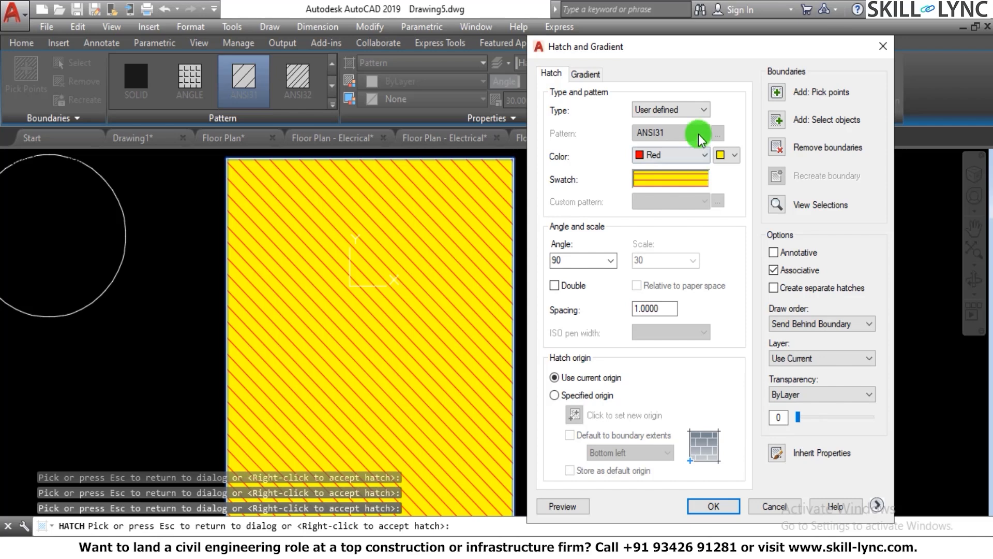
{"action": "left_click", "coordinate": [687, 117]}
{"action": "left_click", "coordinate": [688, 115]}
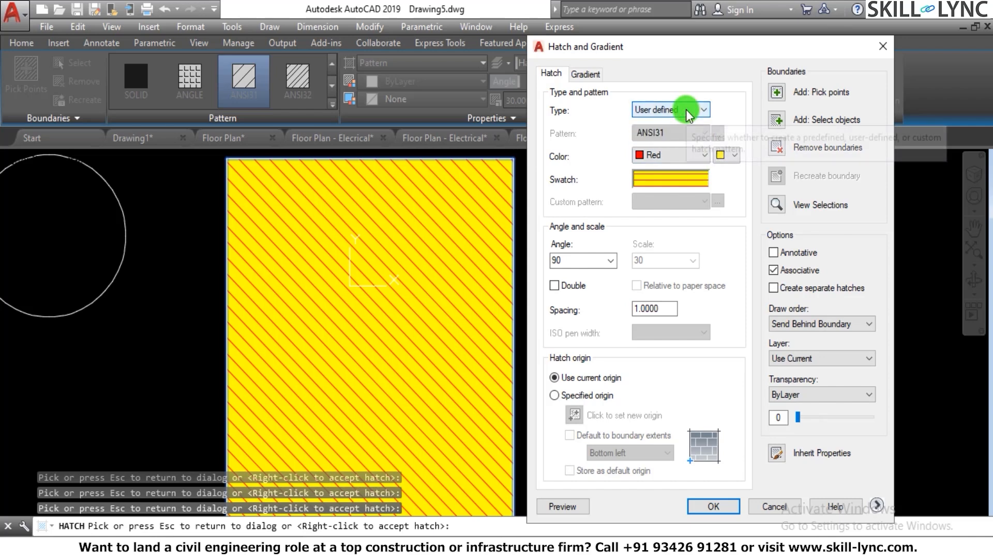
Set the user-defined hatch spacing to 300 and the angle to 0, then preview it in the rectangle.
{"action": "left_click_drag", "start_coordinate": [667, 308], "coordinate": [566, 323]}
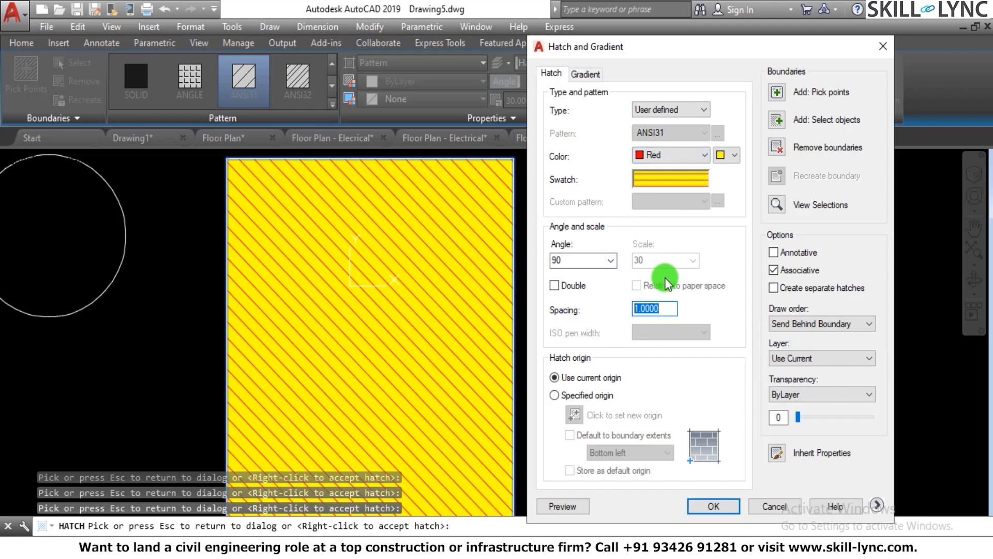
{"action": "left_click_drag", "start_coordinate": [666, 310], "coordinate": [549, 313]}
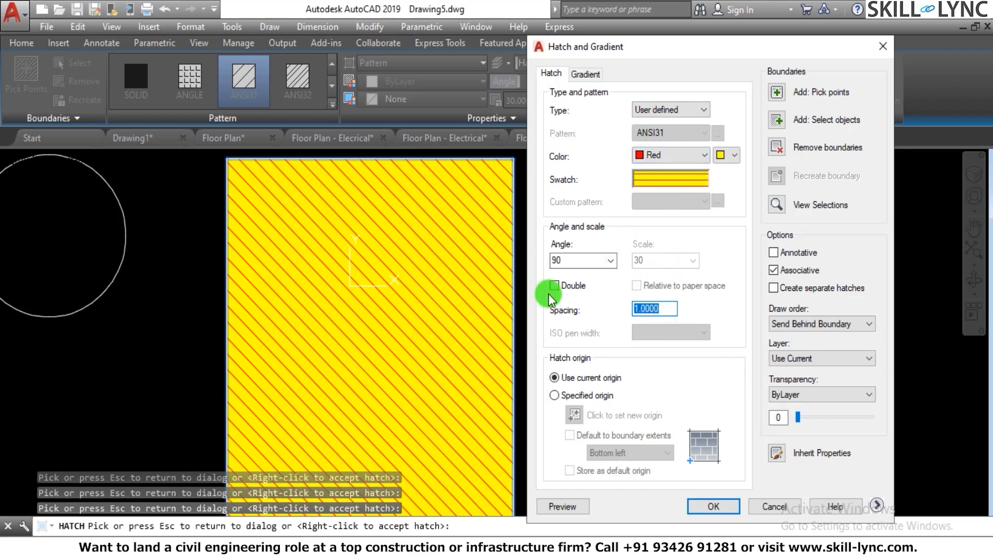
{"action": "type", "text": "300"}
{"action": "left_click_drag", "start_coordinate": [566, 259], "coordinate": [495, 269]}
{"action": "type", "text": "0"}
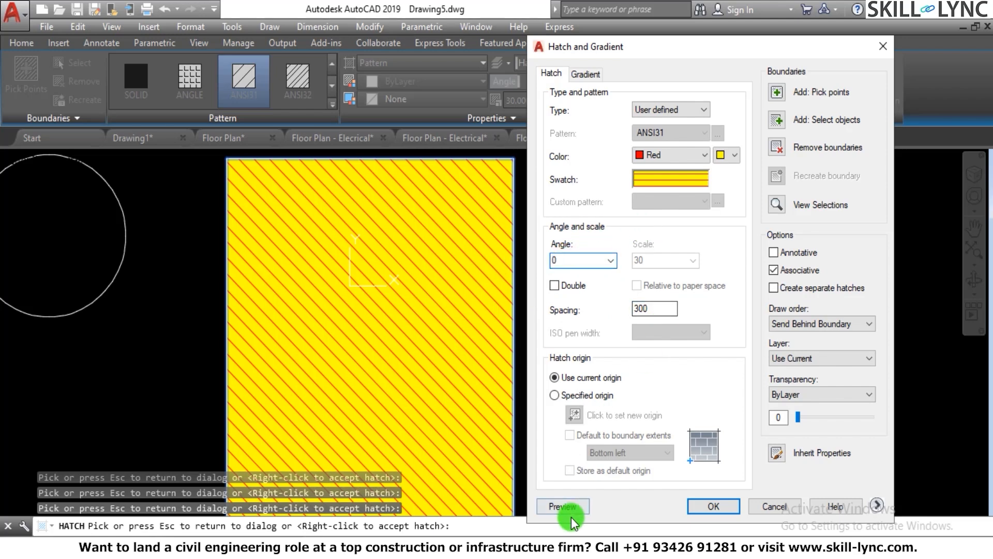
{"action": "left_click", "coordinate": [563, 506]}
{"action": "scroll", "coordinate": [465, 269], "scroll_direction": "down", "scroll_amount": 2}
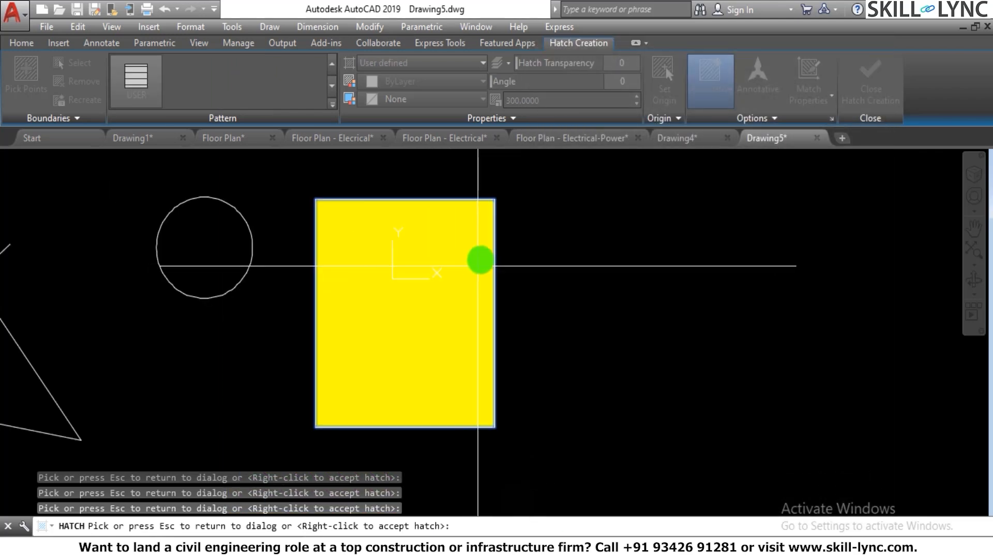
{"action": "scroll", "coordinate": [478, 261], "scroll_direction": "up", "scroll_amount": 2}
{"action": "key", "text": "Escape"}
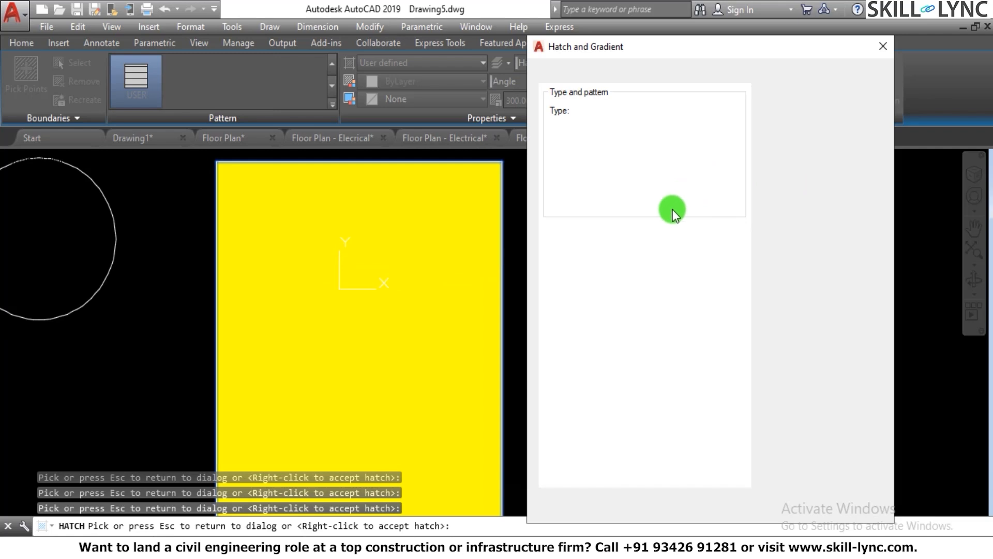
Set the hatch background to None and the spacing to 20, and preview the lines in the rectangle.
{"action": "left_click", "coordinate": [726, 155]}
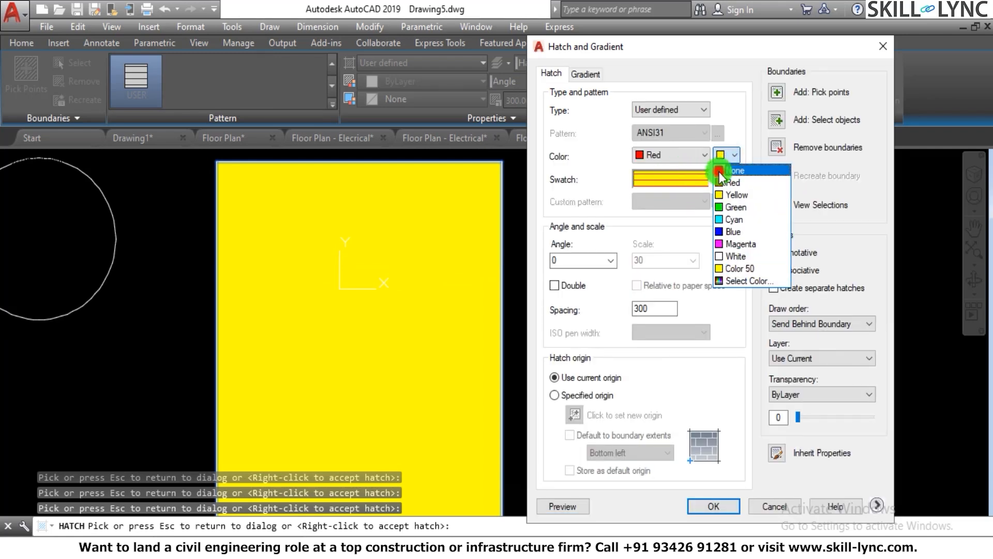
{"action": "left_click", "coordinate": [723, 167]}
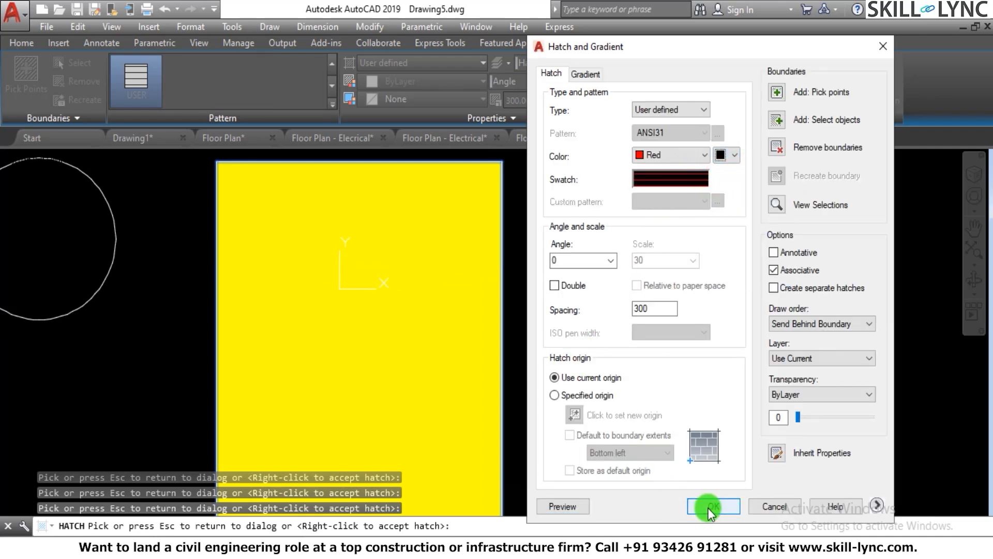
{"action": "double_click", "coordinate": [656, 311]}
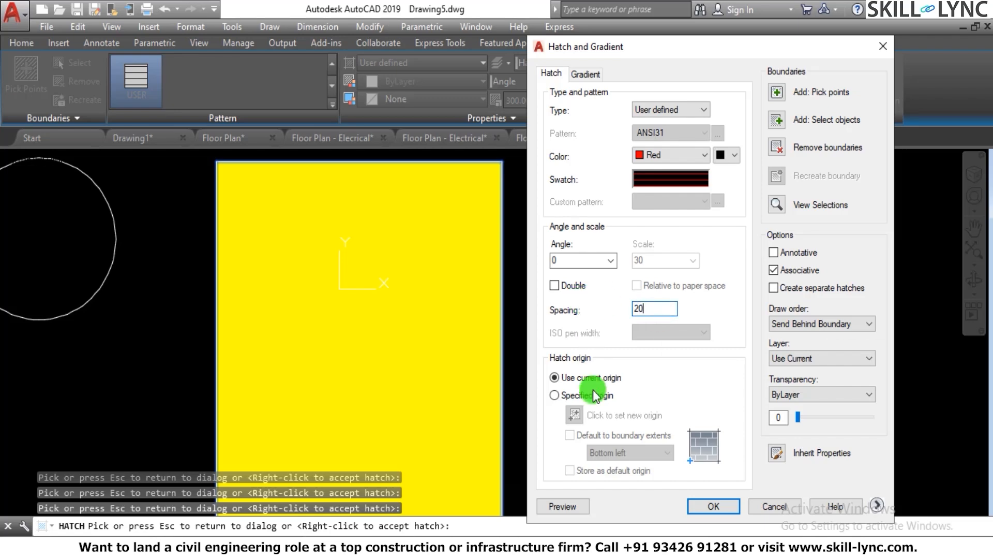
{"action": "left_click", "coordinate": [562, 504]}
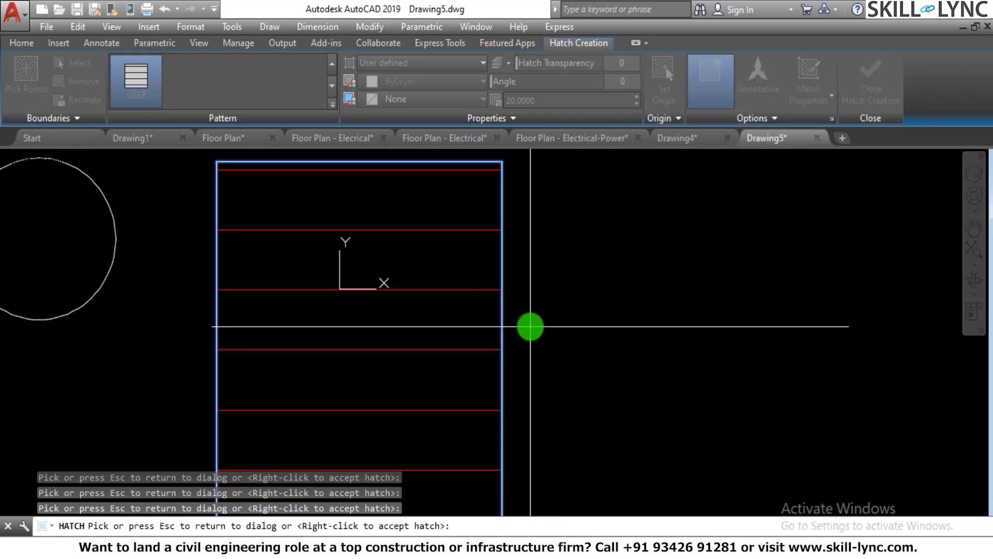
{"action": "scroll", "coordinate": [517, 331], "scroll_direction": "down", "scroll_amount": 4}
{"action": "scroll", "coordinate": [505, 387], "scroll_direction": "up", "scroll_amount": 2}
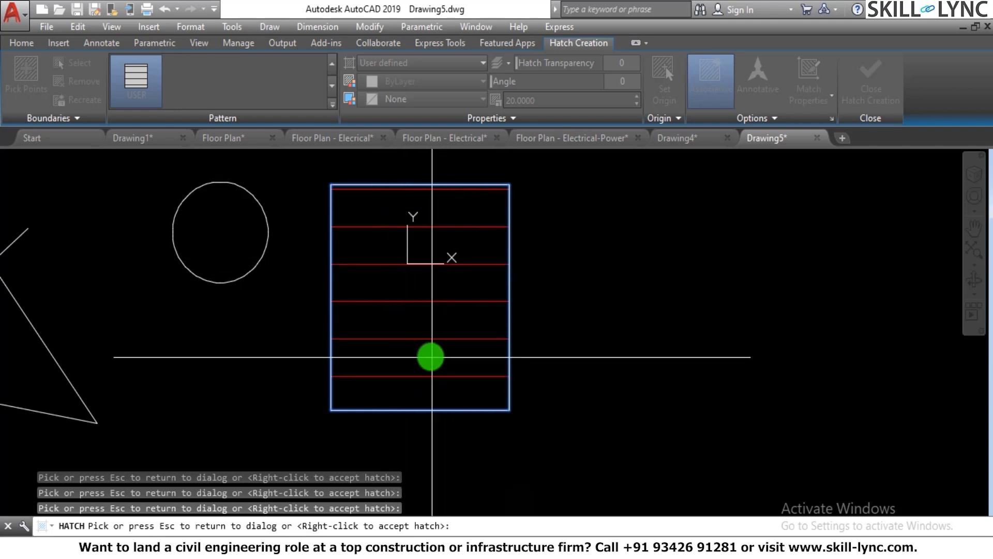
{"action": "left_click", "coordinate": [563, 325]}
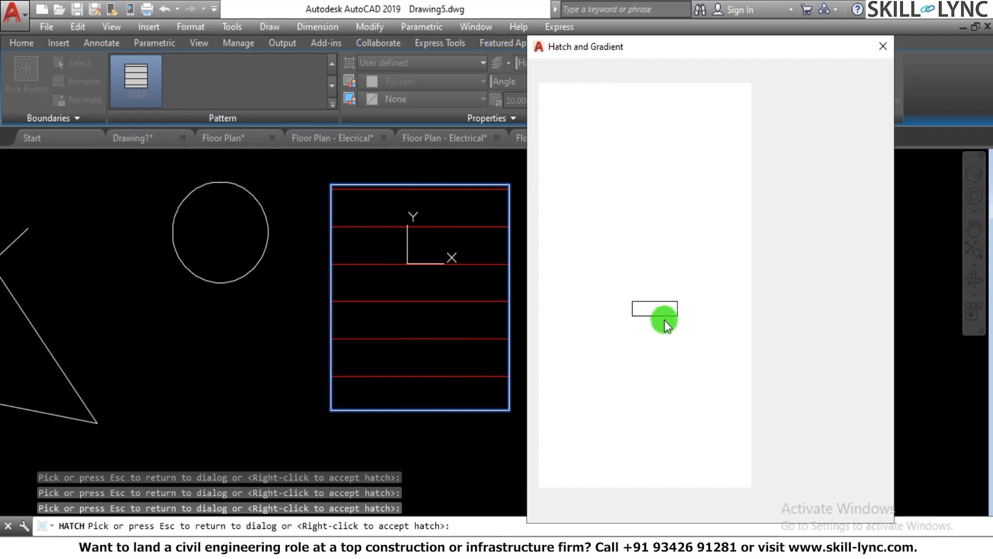
Reduce the line spacing of the user-defined hatch to 10 and preview it in the rectangle.
{"action": "left_click_drag", "start_coordinate": [660, 308], "coordinate": [587, 303]}
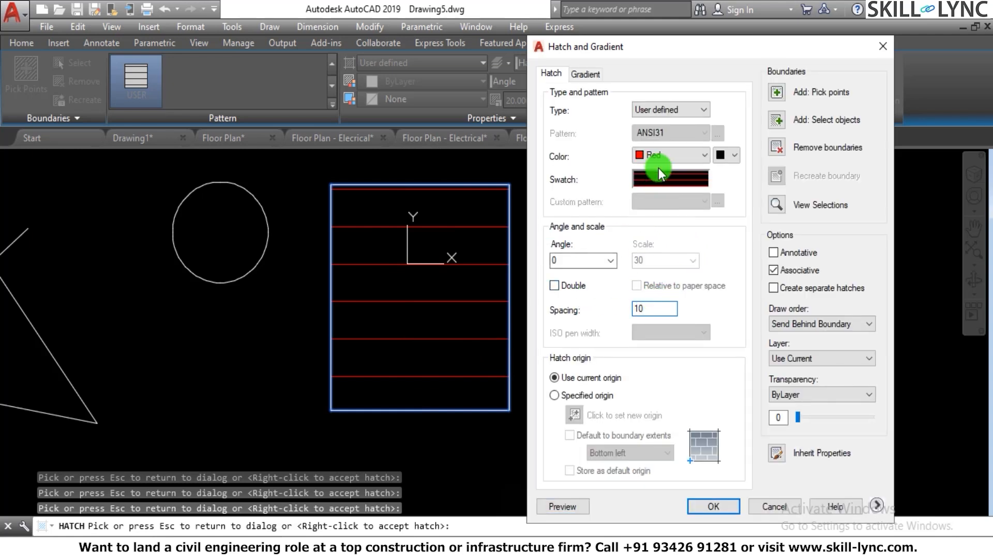
{"action": "left_click", "coordinate": [572, 503]}
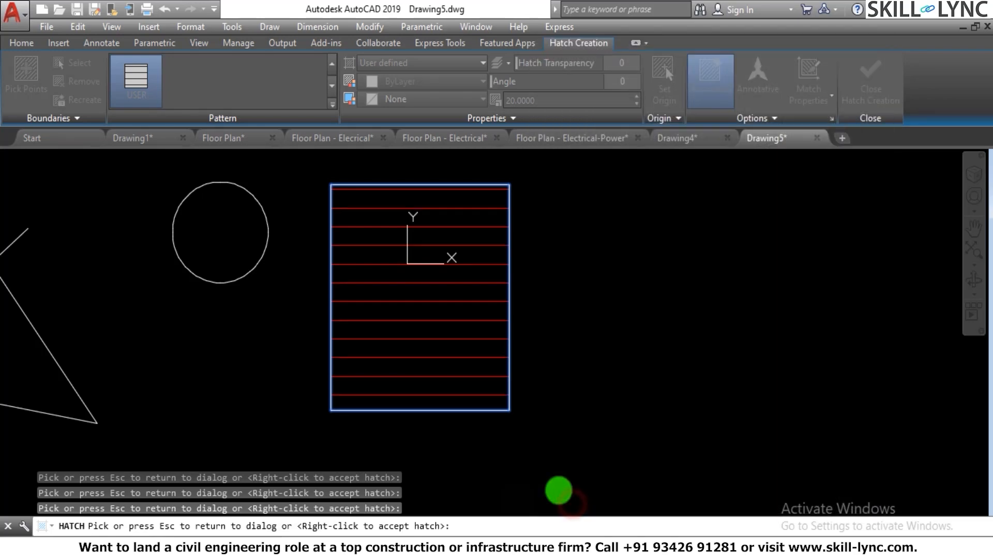
{"action": "scroll", "coordinate": [520, 350], "scroll_direction": "up", "scroll_amount": 2}
{"action": "key", "text": "Escape"}
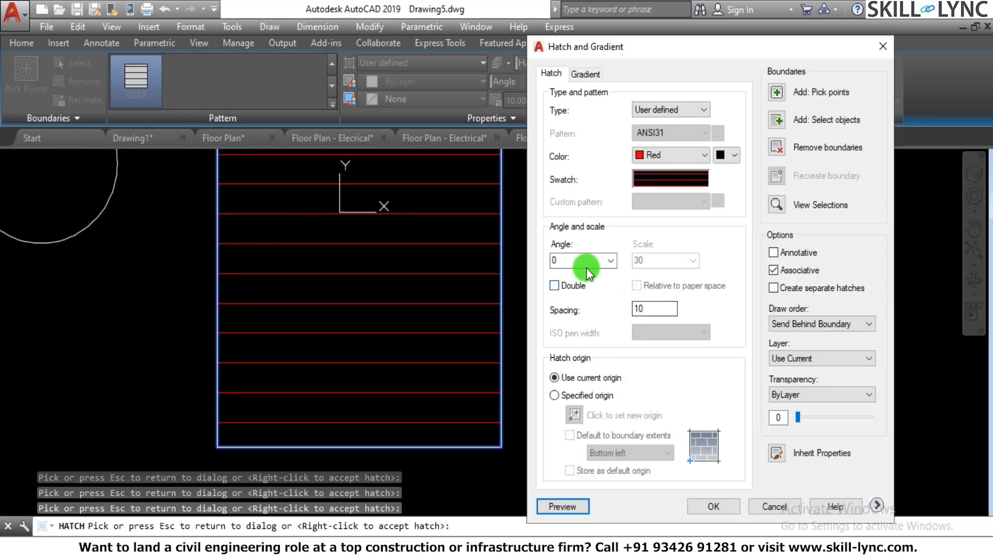
Set the user-defined hatch angle to 45, preview it in the rectangle, and return to the settings.
{"action": "double_click", "coordinate": [567, 258]}
{"action": "type", "text": "45"}
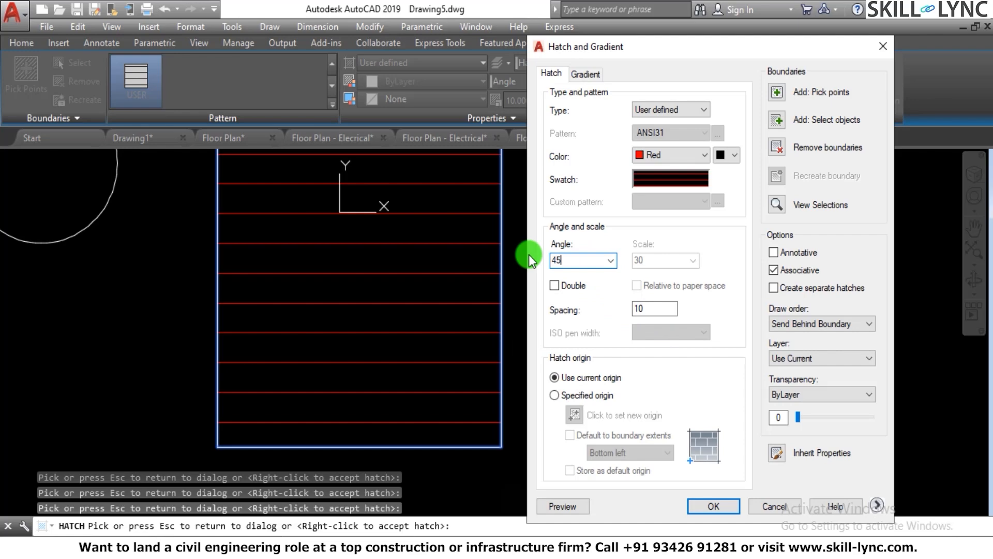
{"action": "left_click", "coordinate": [563, 505]}
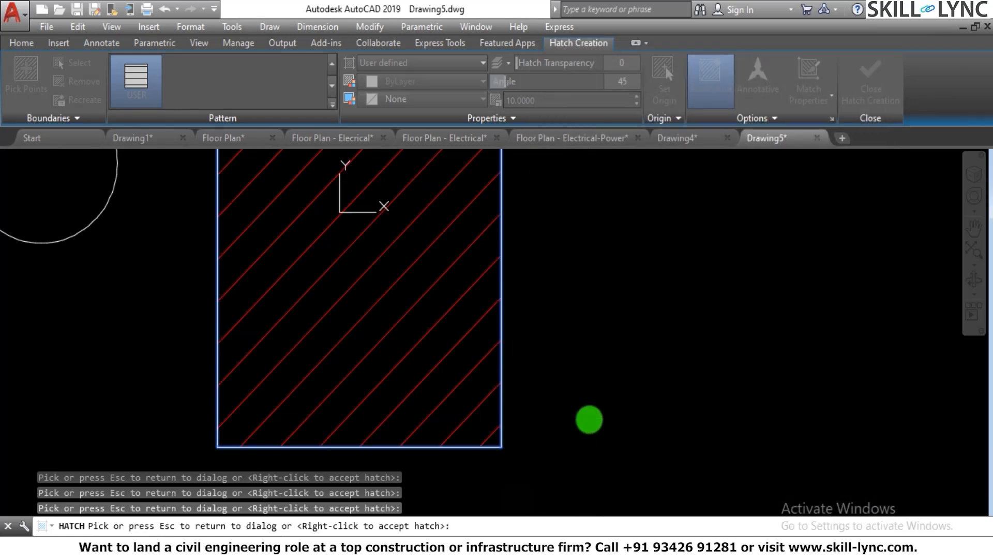
{"action": "left_click", "coordinate": [589, 419]}
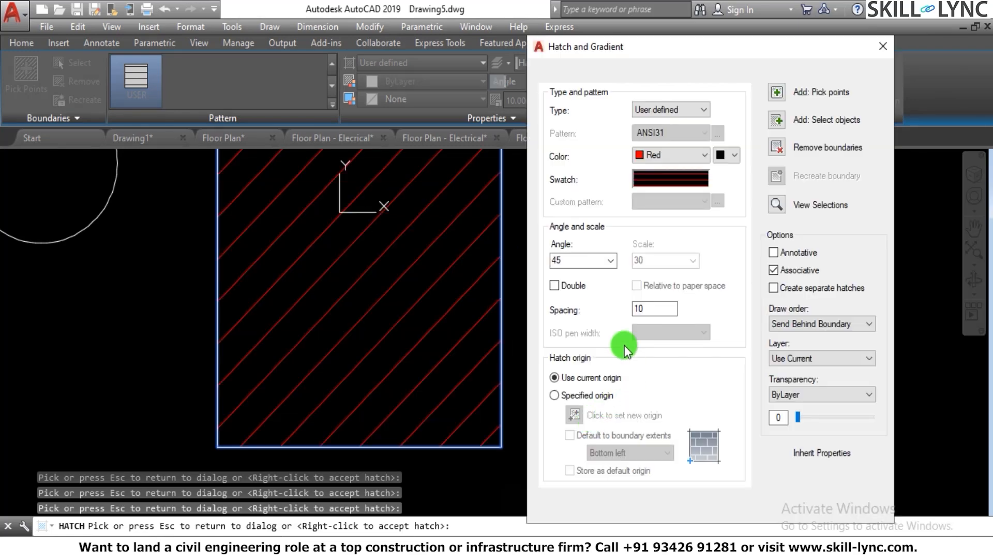
Set the hatch angle back to 0, enable Double, and preview and examine the crossed lines in the rectangle.
{"action": "left_click", "coordinate": [611, 260]}
{"action": "left_click", "coordinate": [575, 277]}
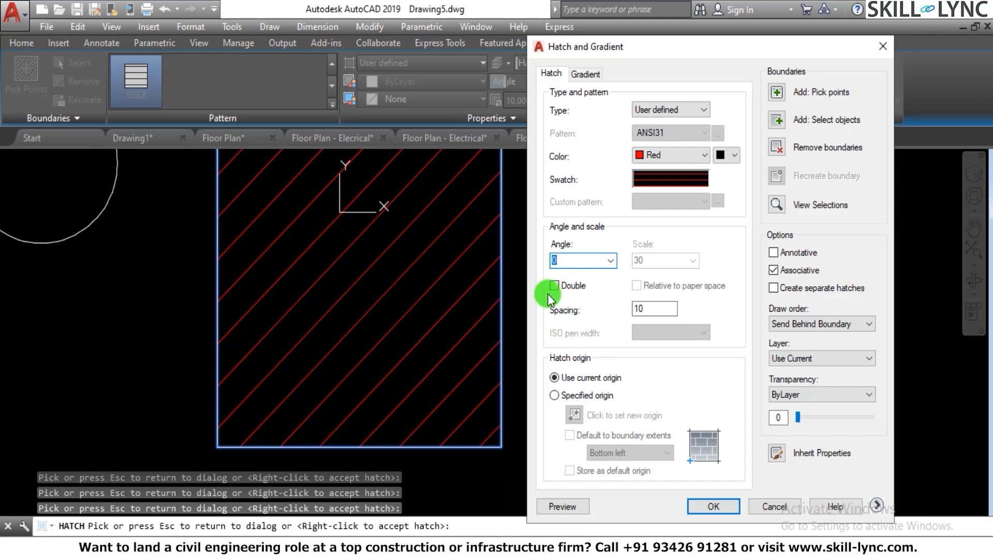
{"action": "left_click", "coordinate": [563, 505]}
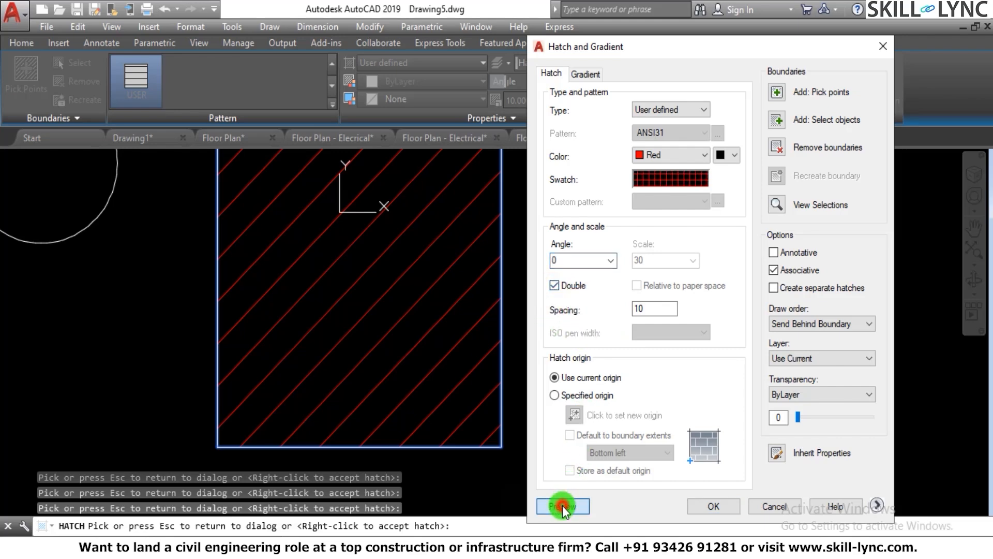
{"action": "scroll", "coordinate": [445, 378], "scroll_direction": "down", "scroll_amount": 2}
{"action": "scroll", "coordinate": [444, 368], "scroll_direction": "down", "scroll_amount": 2}
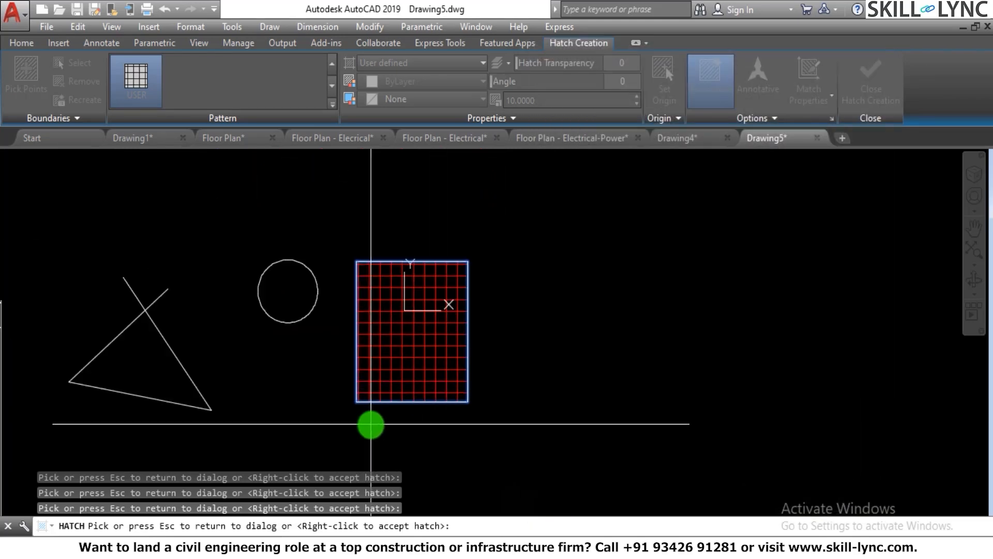
{"action": "scroll", "coordinate": [373, 383], "scroll_direction": "up", "scroll_amount": 5}
{"action": "scroll", "coordinate": [328, 399], "scroll_direction": "down", "scroll_amount": 2}
{"action": "scroll", "coordinate": [344, 390], "scroll_direction": "down", "scroll_amount": 3}
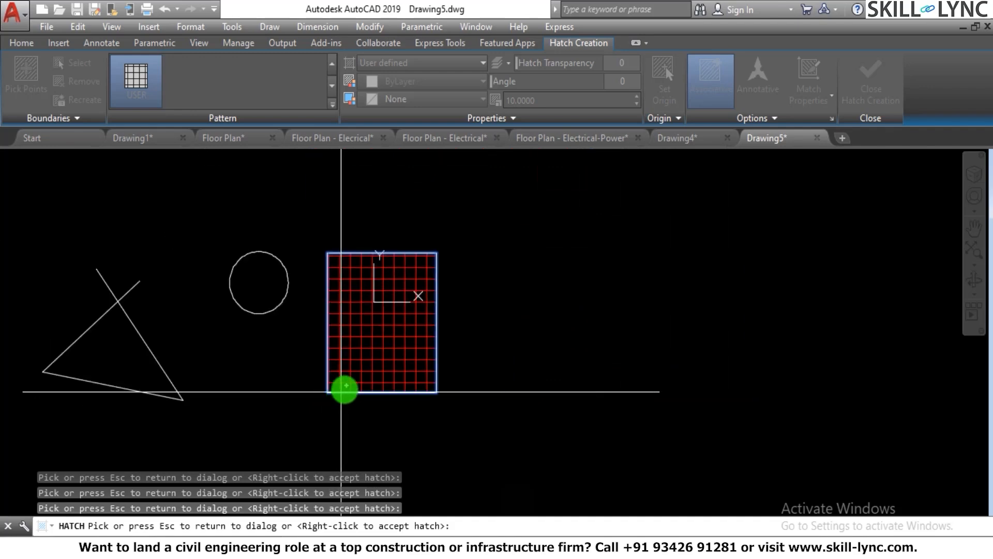
Examine where the crossed hatch lines start at the rectangle's left corners in the preview, and return to the settings.
{"action": "scroll", "coordinate": [336, 256], "scroll_direction": "up", "scroll_amount": 4}
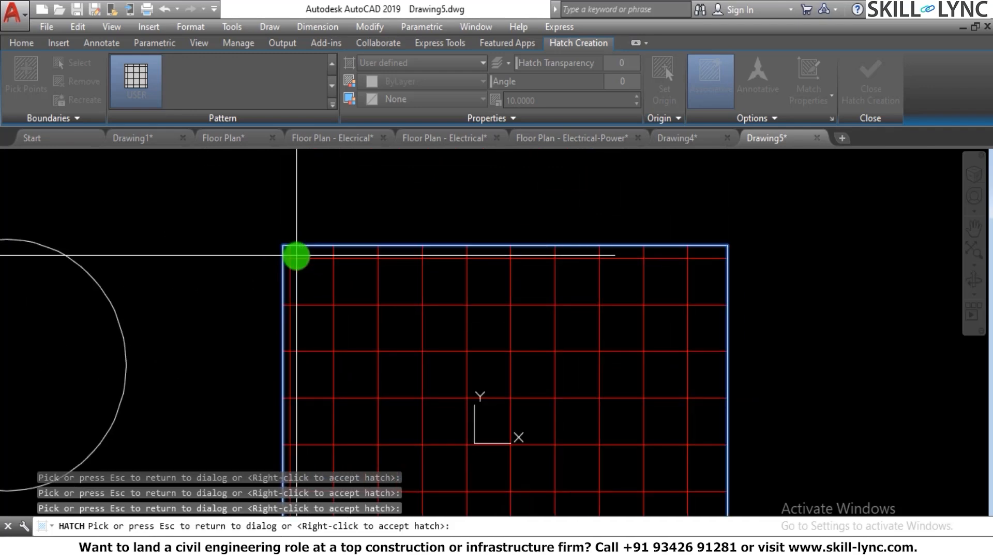
{"action": "scroll", "coordinate": [393, 204], "scroll_direction": "down", "scroll_amount": 5}
{"action": "scroll", "coordinate": [384, 326], "scroll_direction": "up", "scroll_amount": 4}
{"action": "scroll", "coordinate": [377, 355], "scroll_direction": "up", "scroll_amount": 2}
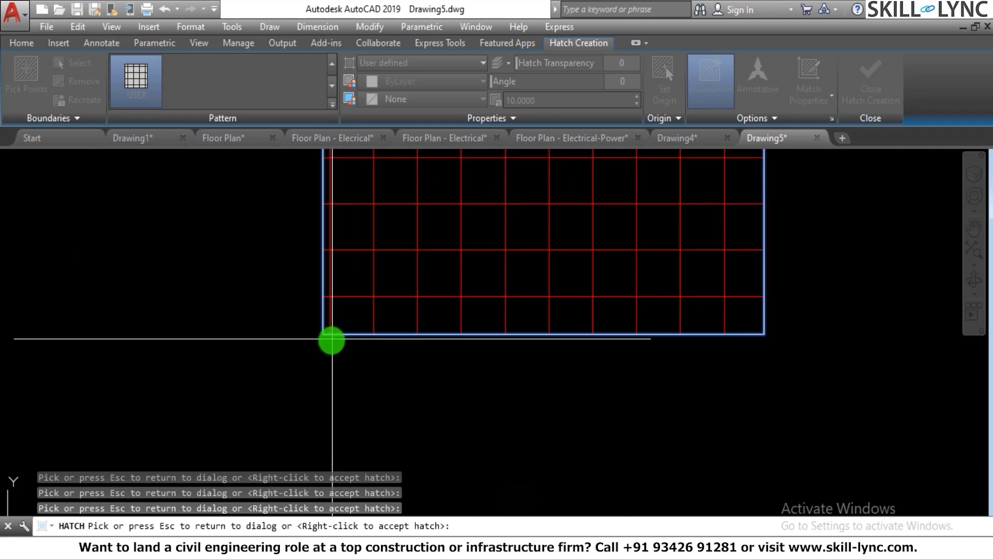
{"action": "scroll", "coordinate": [370, 364], "scroll_direction": "down", "scroll_amount": 5}
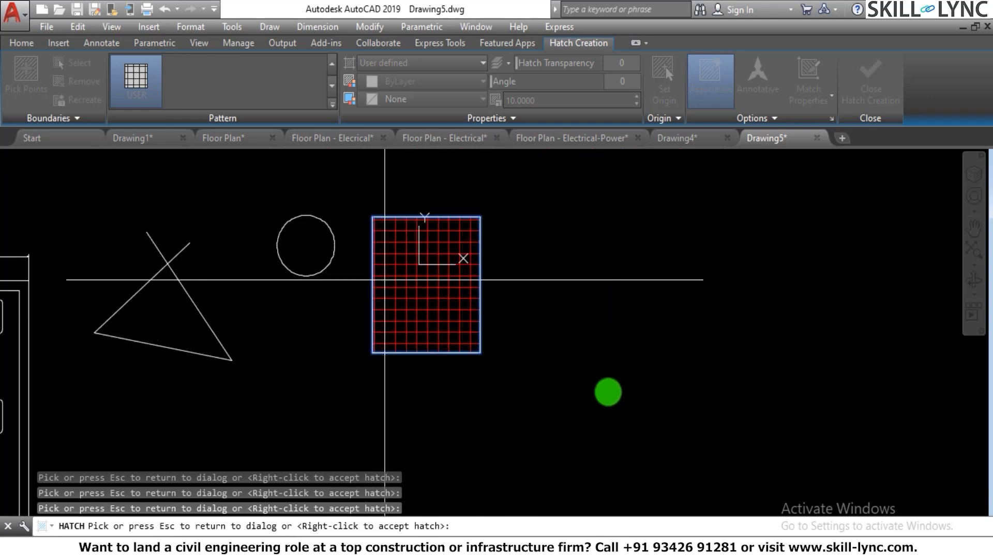
{"action": "left_click", "coordinate": [607, 391]}
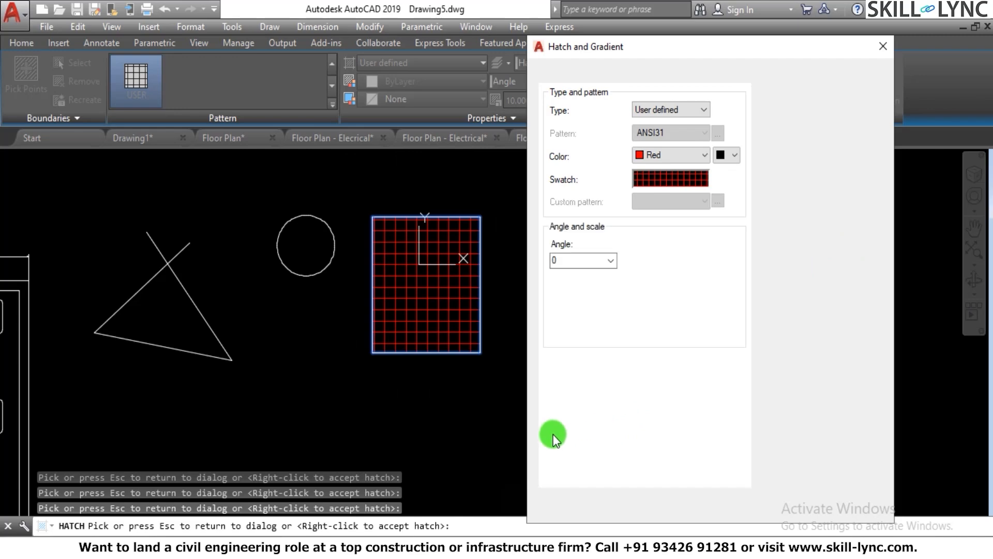
Use a specified hatch origin at the rectangle's lower-left corner, preview and examine the lines, and return to the settings.
{"action": "left_click", "coordinate": [561, 395]}
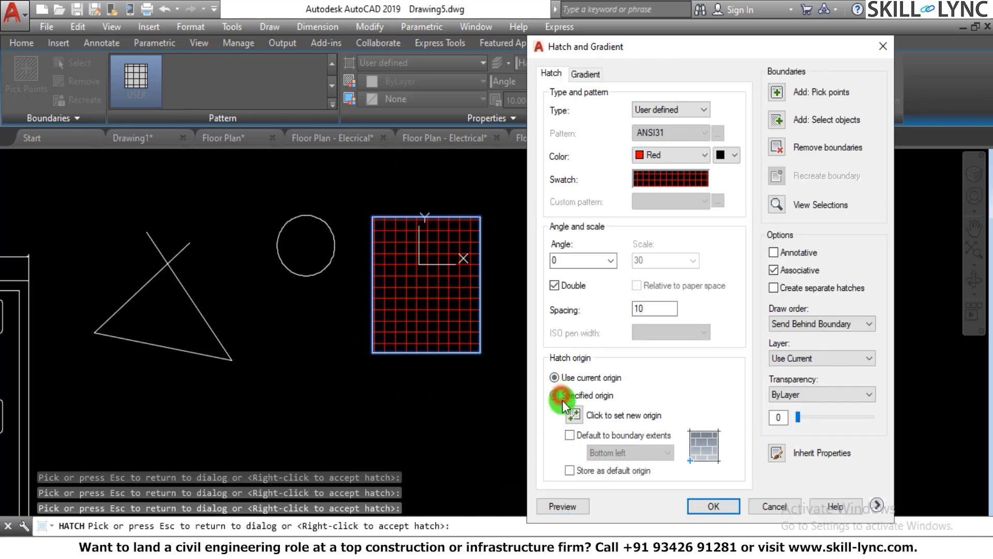
{"action": "left_click", "coordinate": [576, 415]}
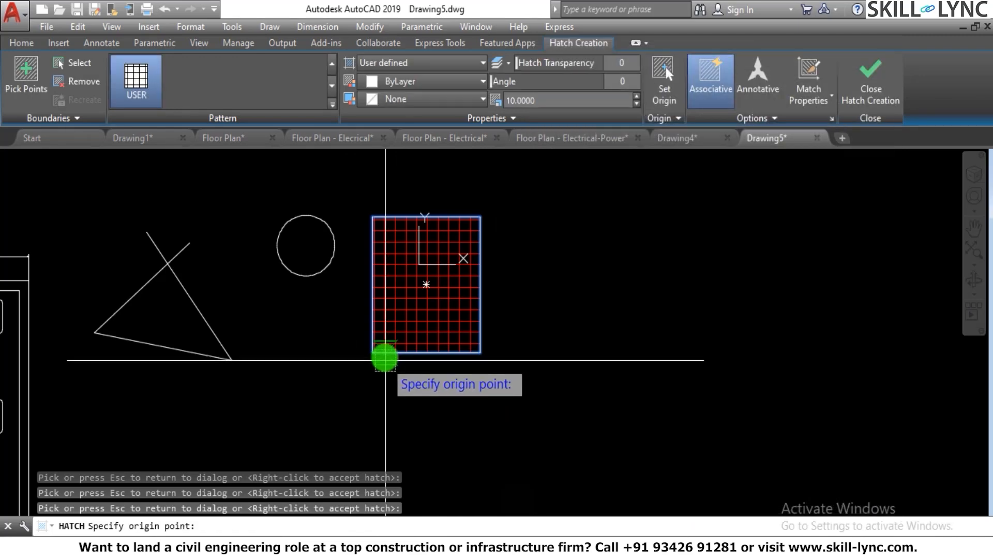
{"action": "scroll", "coordinate": [381, 355], "scroll_direction": "up", "scroll_amount": 5}
{"action": "left_click", "coordinate": [337, 344]}
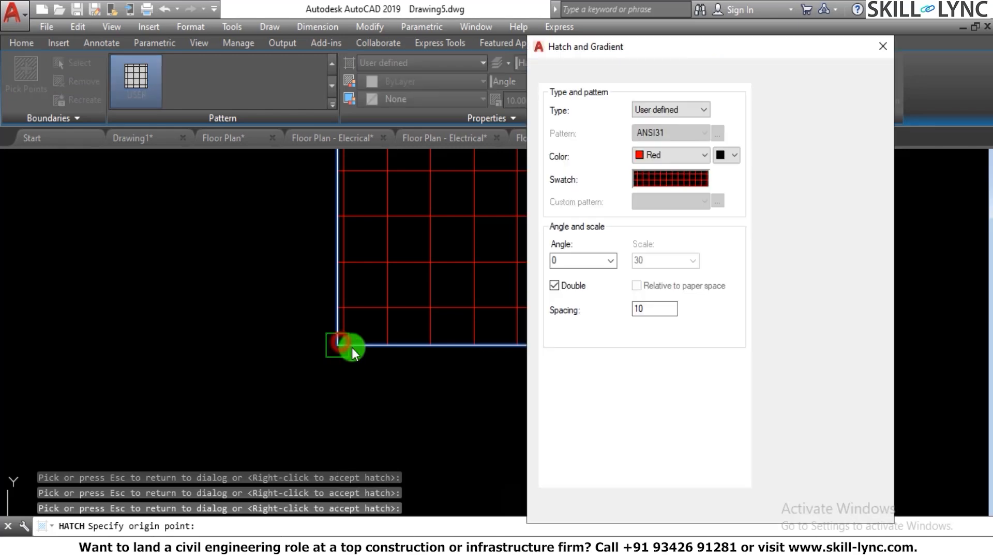
{"action": "left_click", "coordinate": [569, 506]}
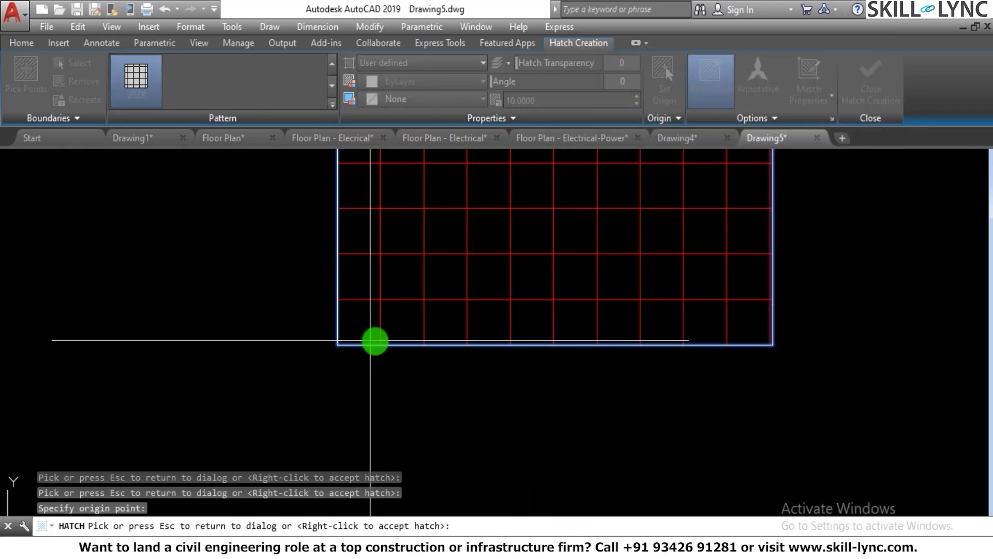
{"action": "scroll", "coordinate": [383, 362], "scroll_direction": "down", "scroll_amount": 4}
{"action": "scroll", "coordinate": [373, 352], "scroll_direction": "up", "scroll_amount": 2}
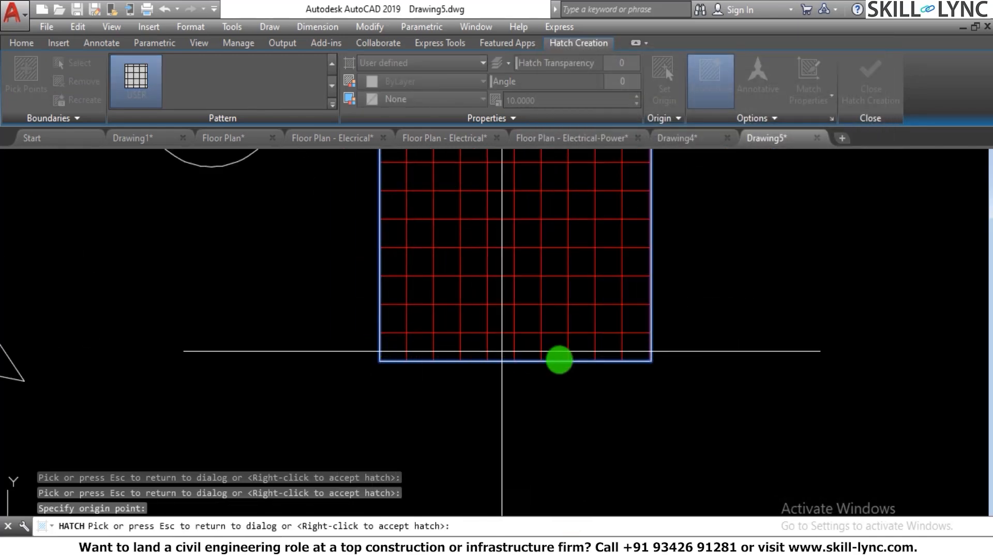
{"action": "scroll", "coordinate": [596, 362], "scroll_direction": "down", "scroll_amount": 3}
{"action": "scroll", "coordinate": [596, 366], "scroll_direction": "up", "scroll_amount": 4}
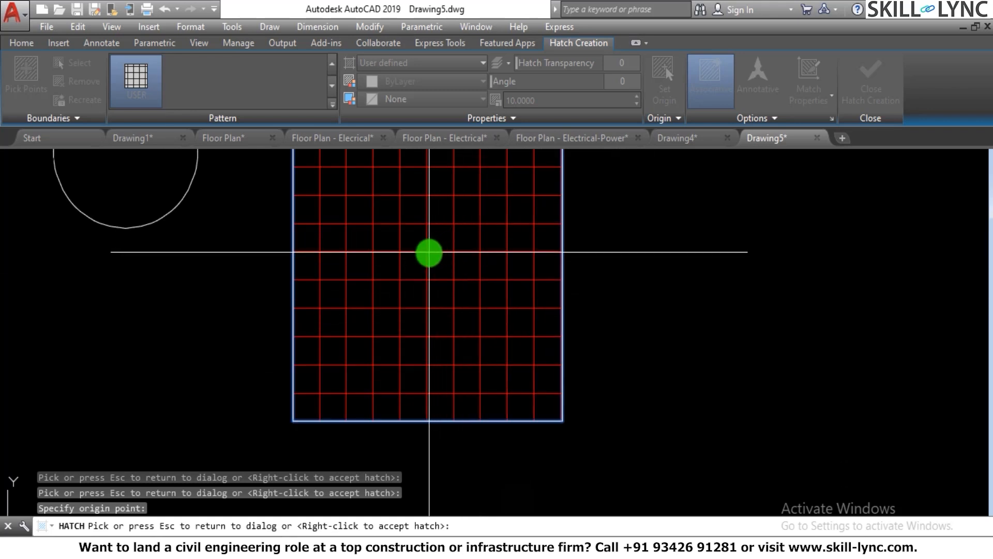
{"action": "key", "text": "Escape"}
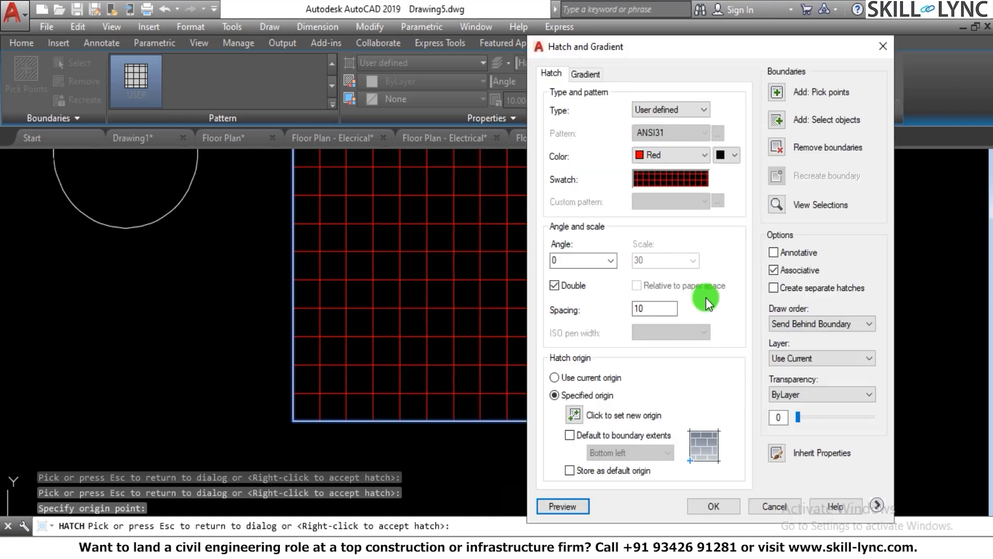
Move the hatch origin to the center of the rectangle, preview the lines, and return to the settings.
{"action": "left_click", "coordinate": [572, 414]}
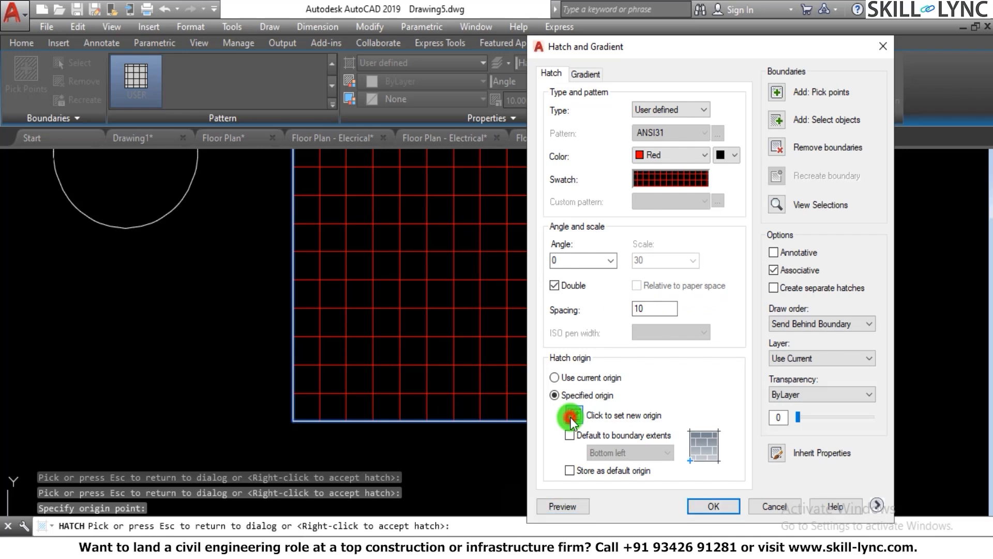
{"action": "left_click", "coordinate": [424, 253]}
{"action": "left_click", "coordinate": [560, 506]}
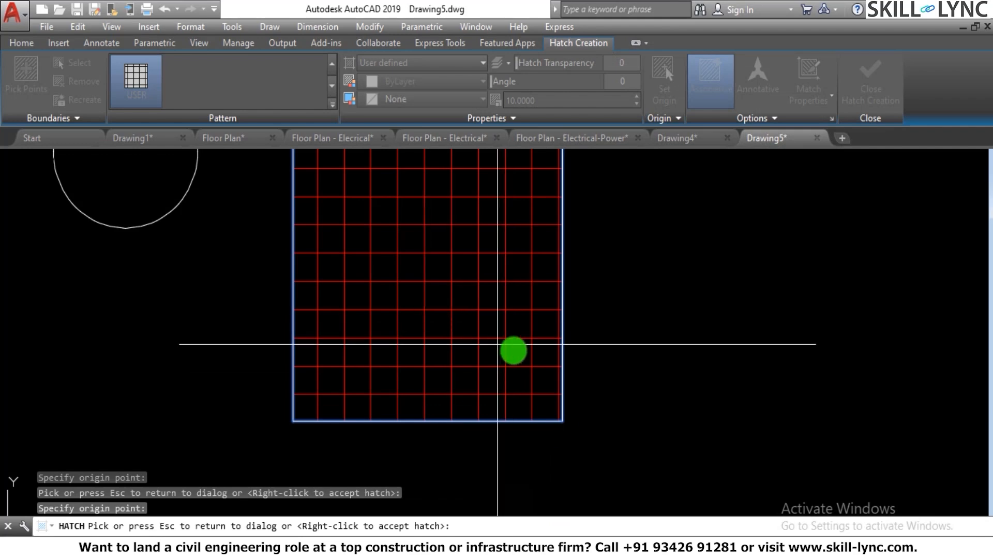
{"action": "left_click", "coordinate": [558, 350]}
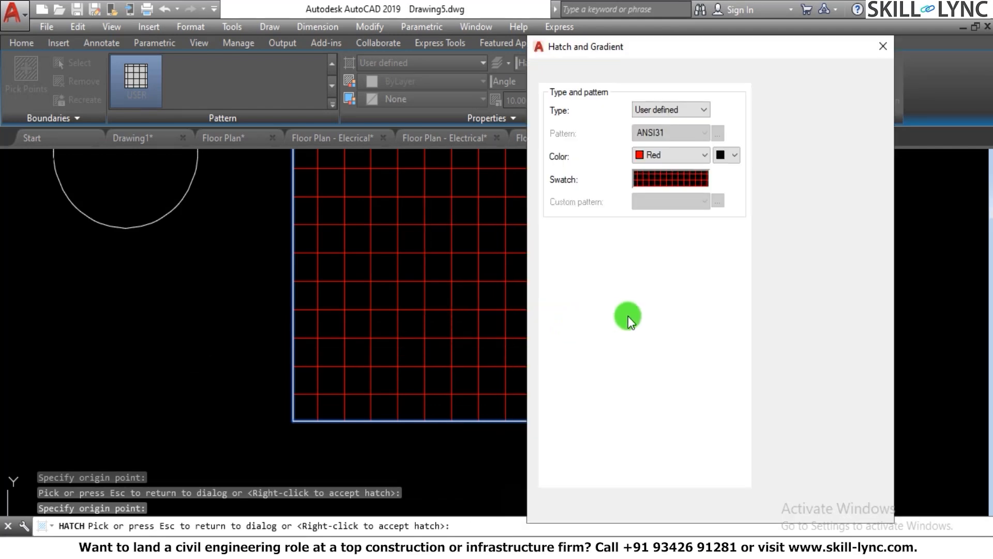